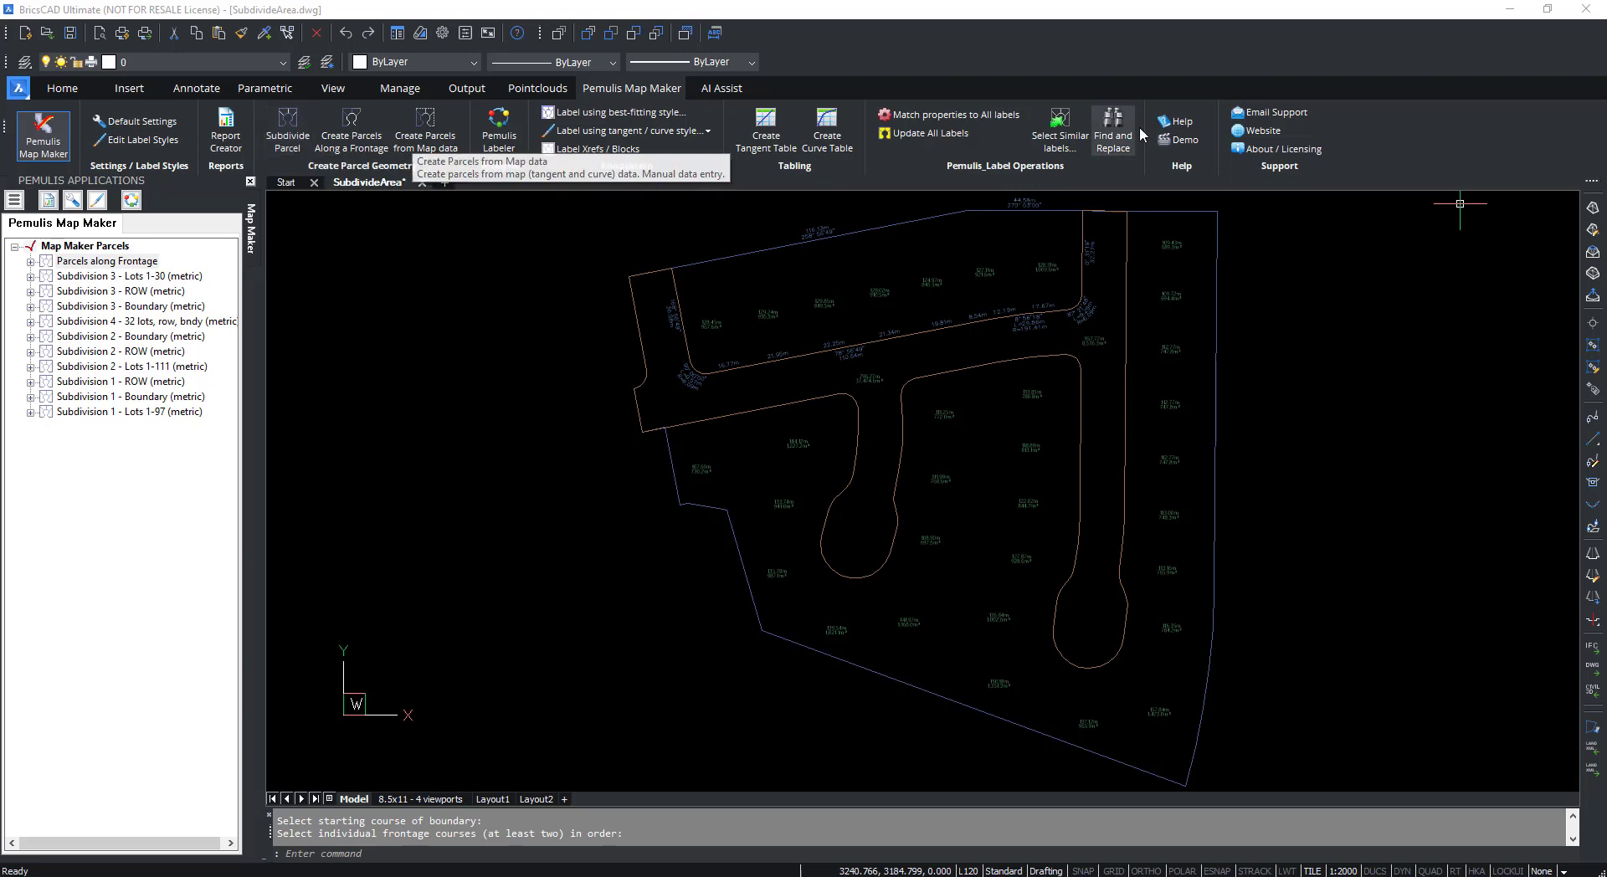
# View the Pemulis Map Maker version and license information, and close it.
pyautogui.click(1264, 149)
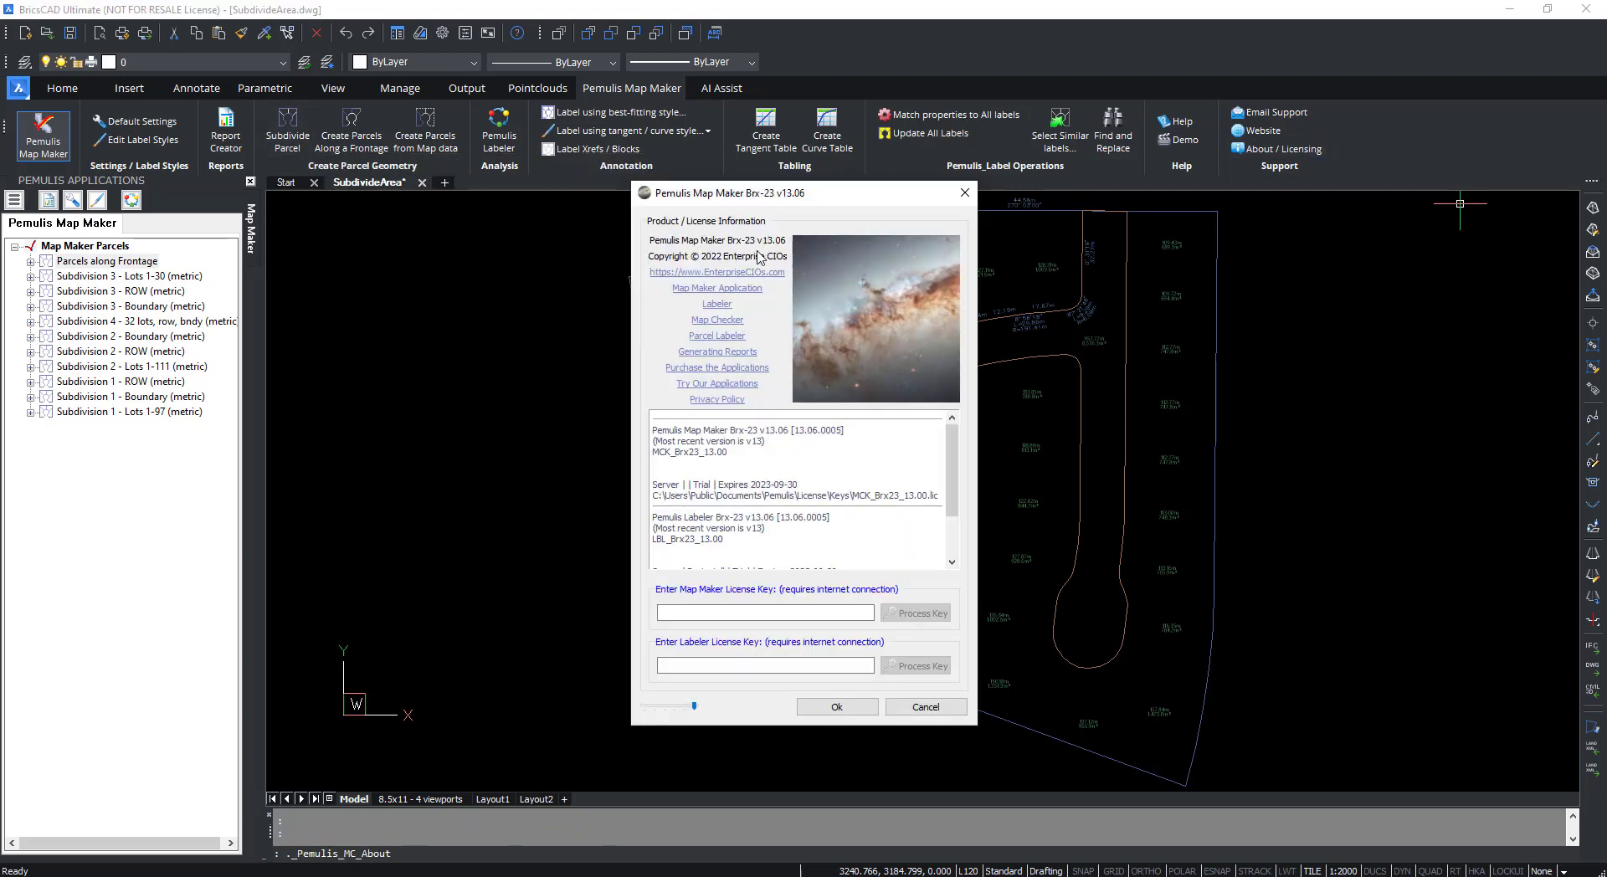
pyautogui.click(900, 708)
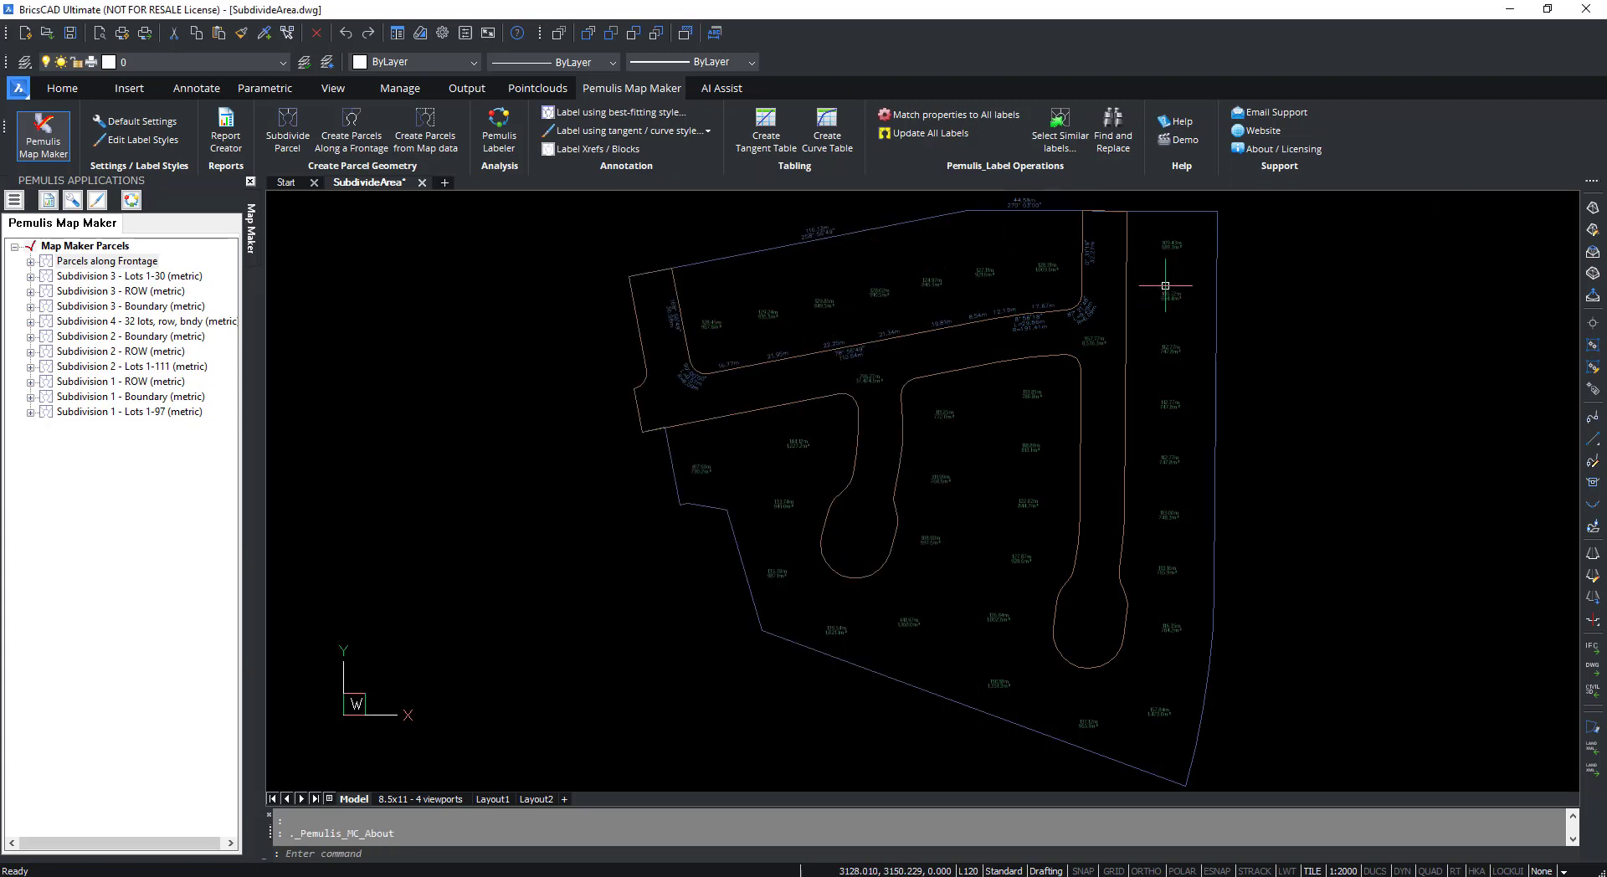
# Start subdividing the northern parcel, using its east line as starting course and the southern courses from east to west corner arc as frontage.
pyautogui.click(291, 132)
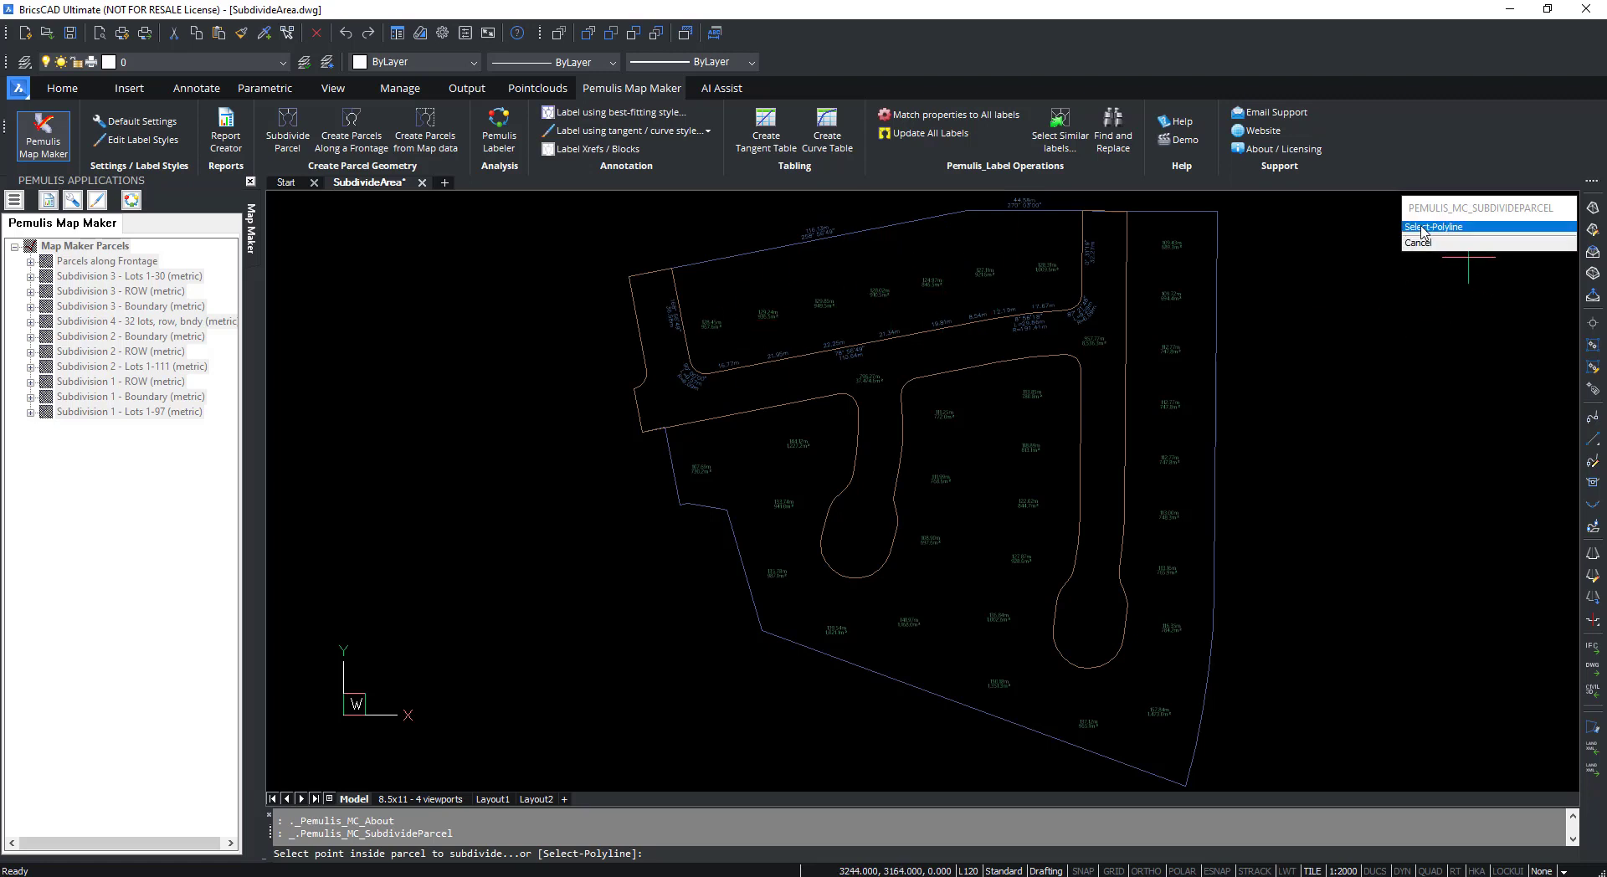
pyautogui.click(793, 260)
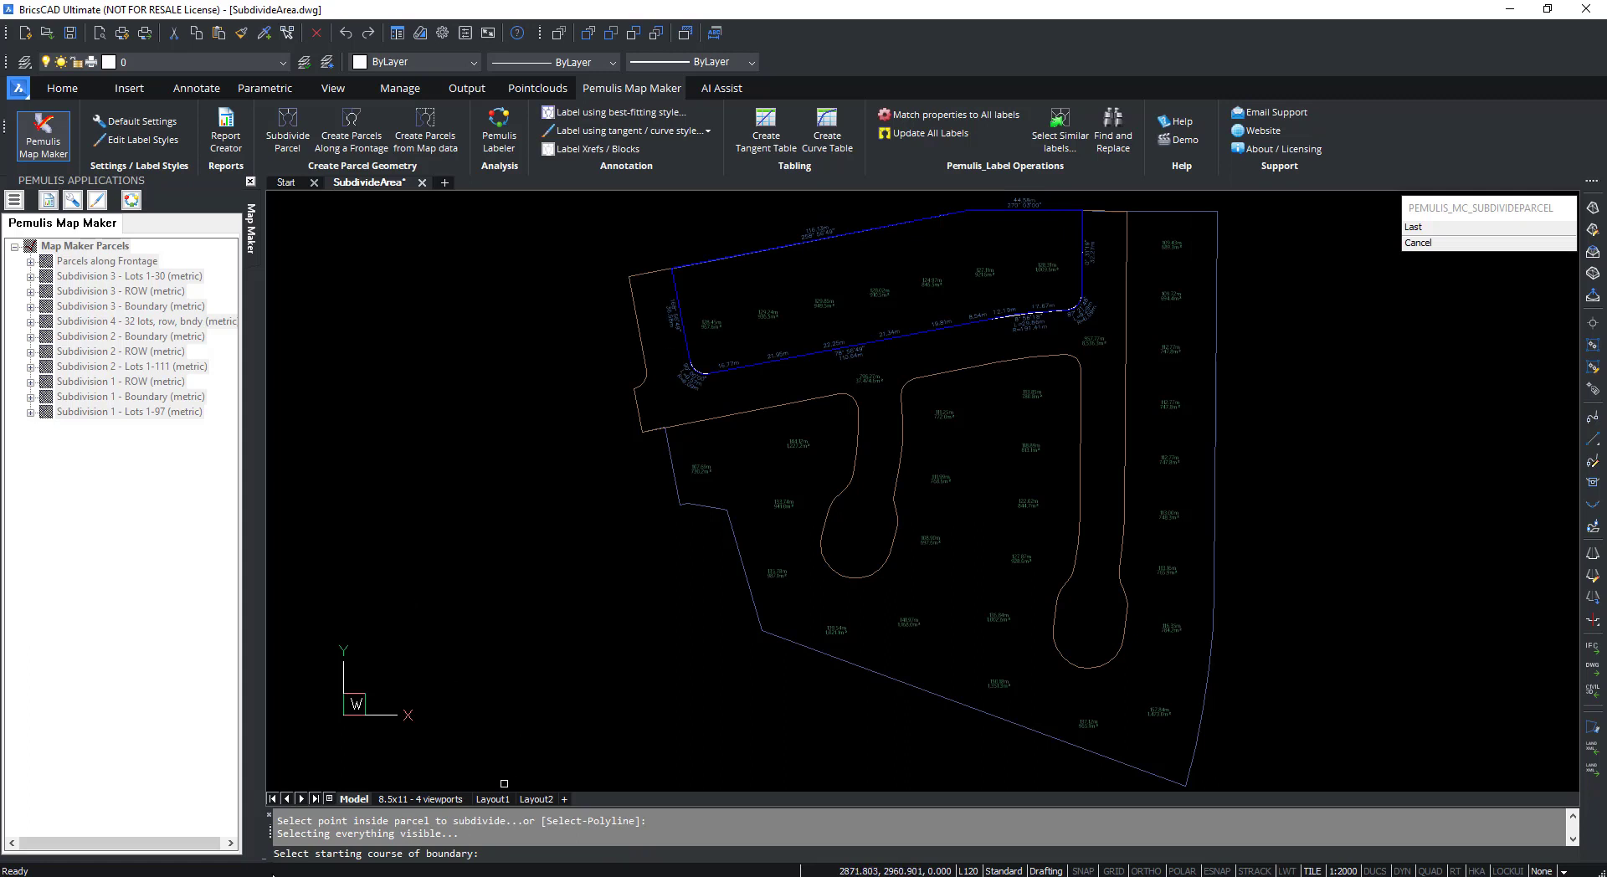
pyautogui.click(1081, 229)
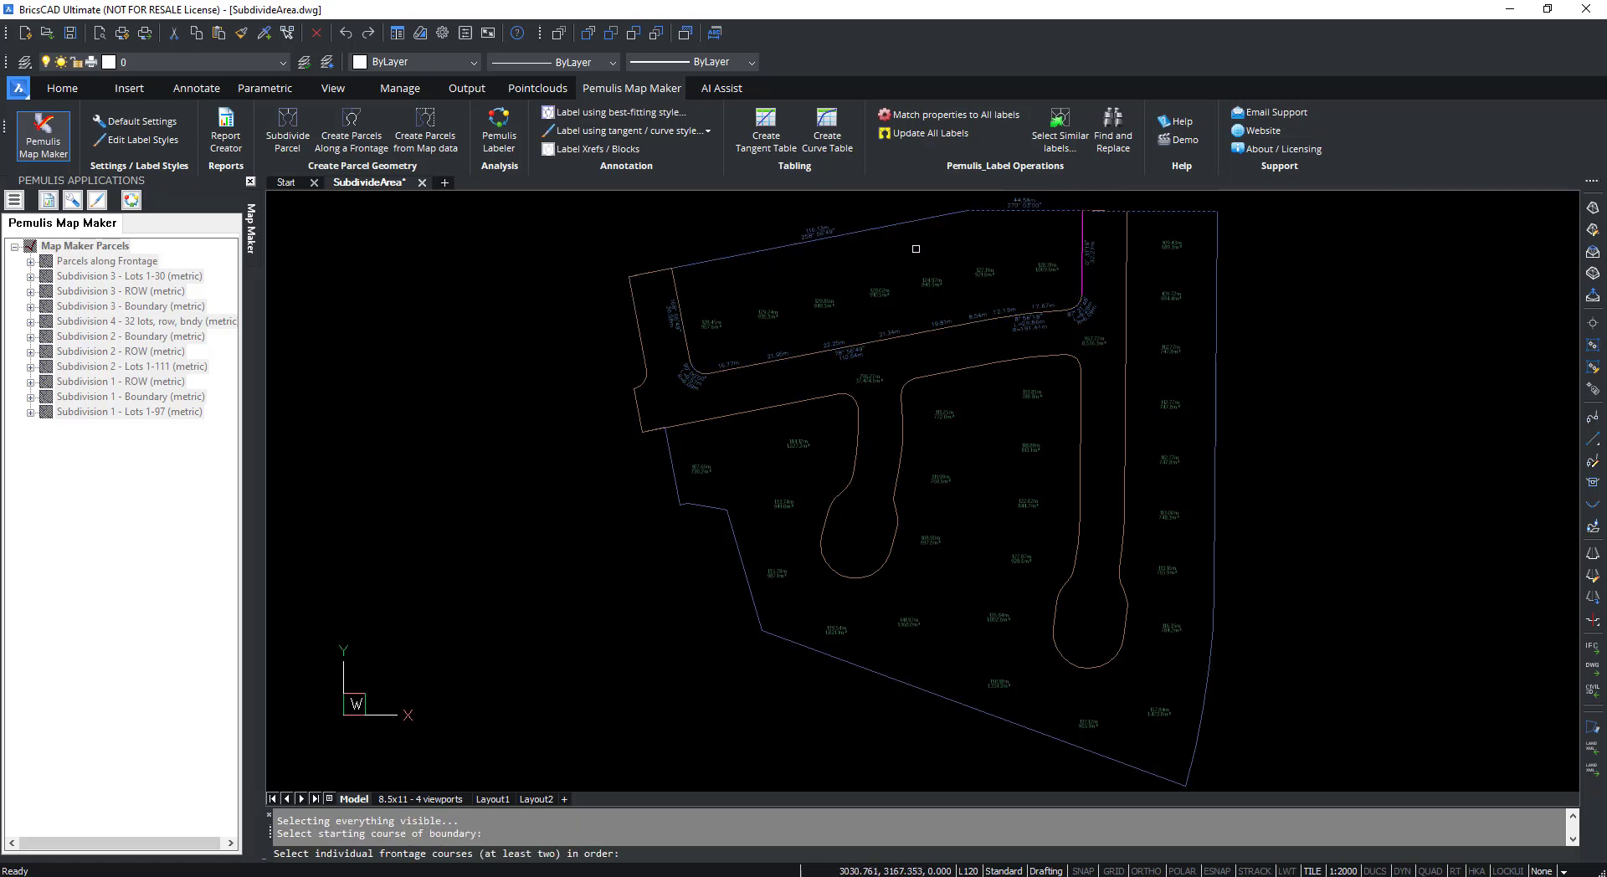
pyautogui.scroll(2, 849, 241)
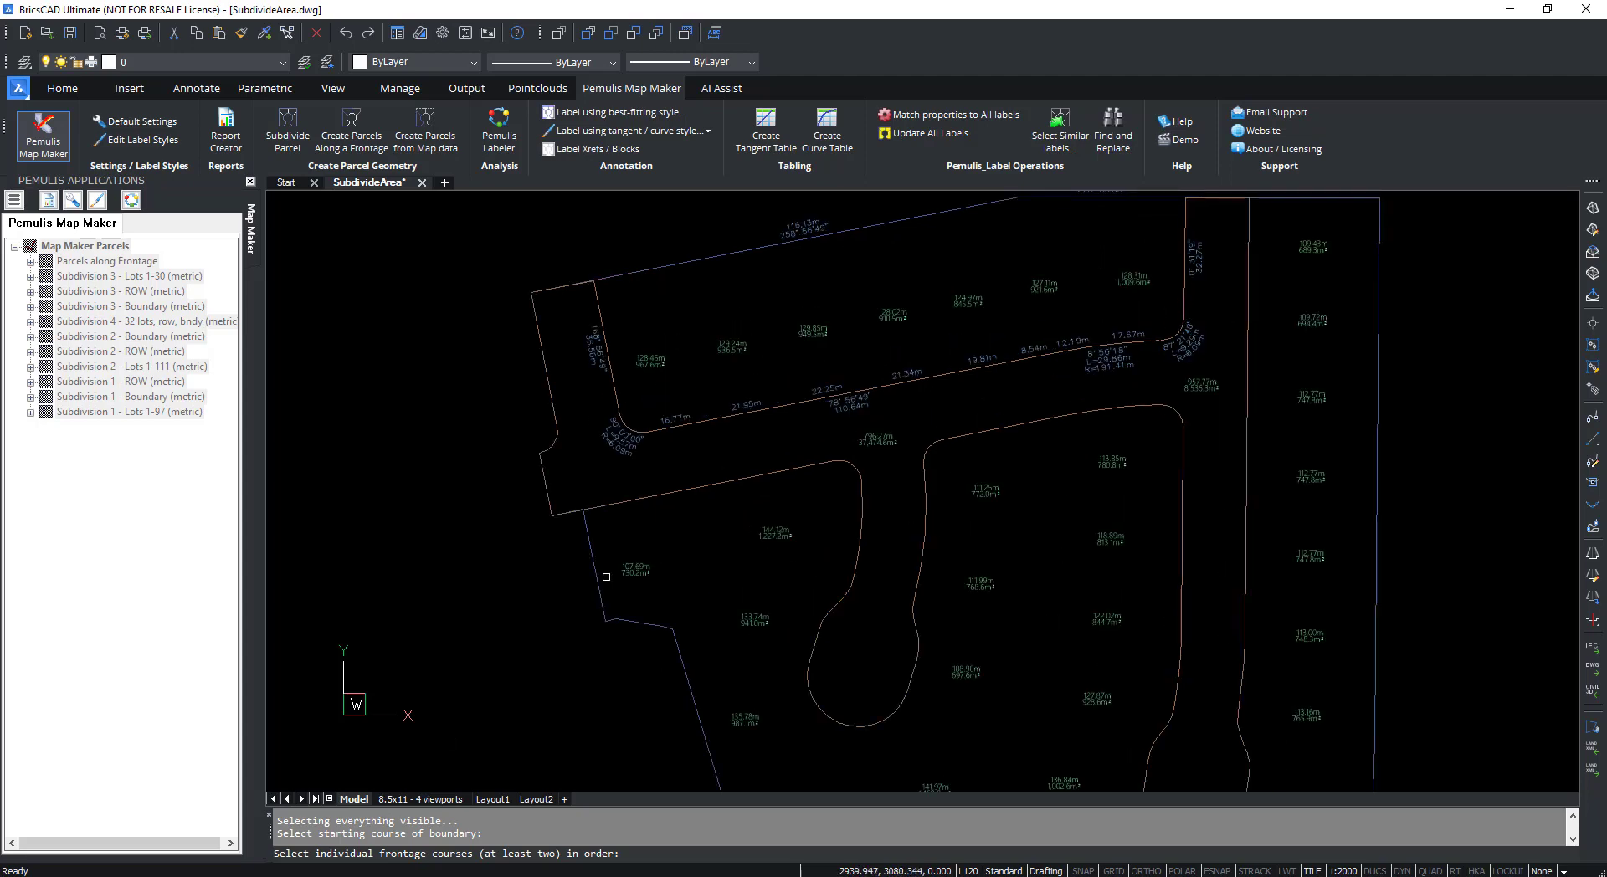
pyautogui.click(1175, 328)
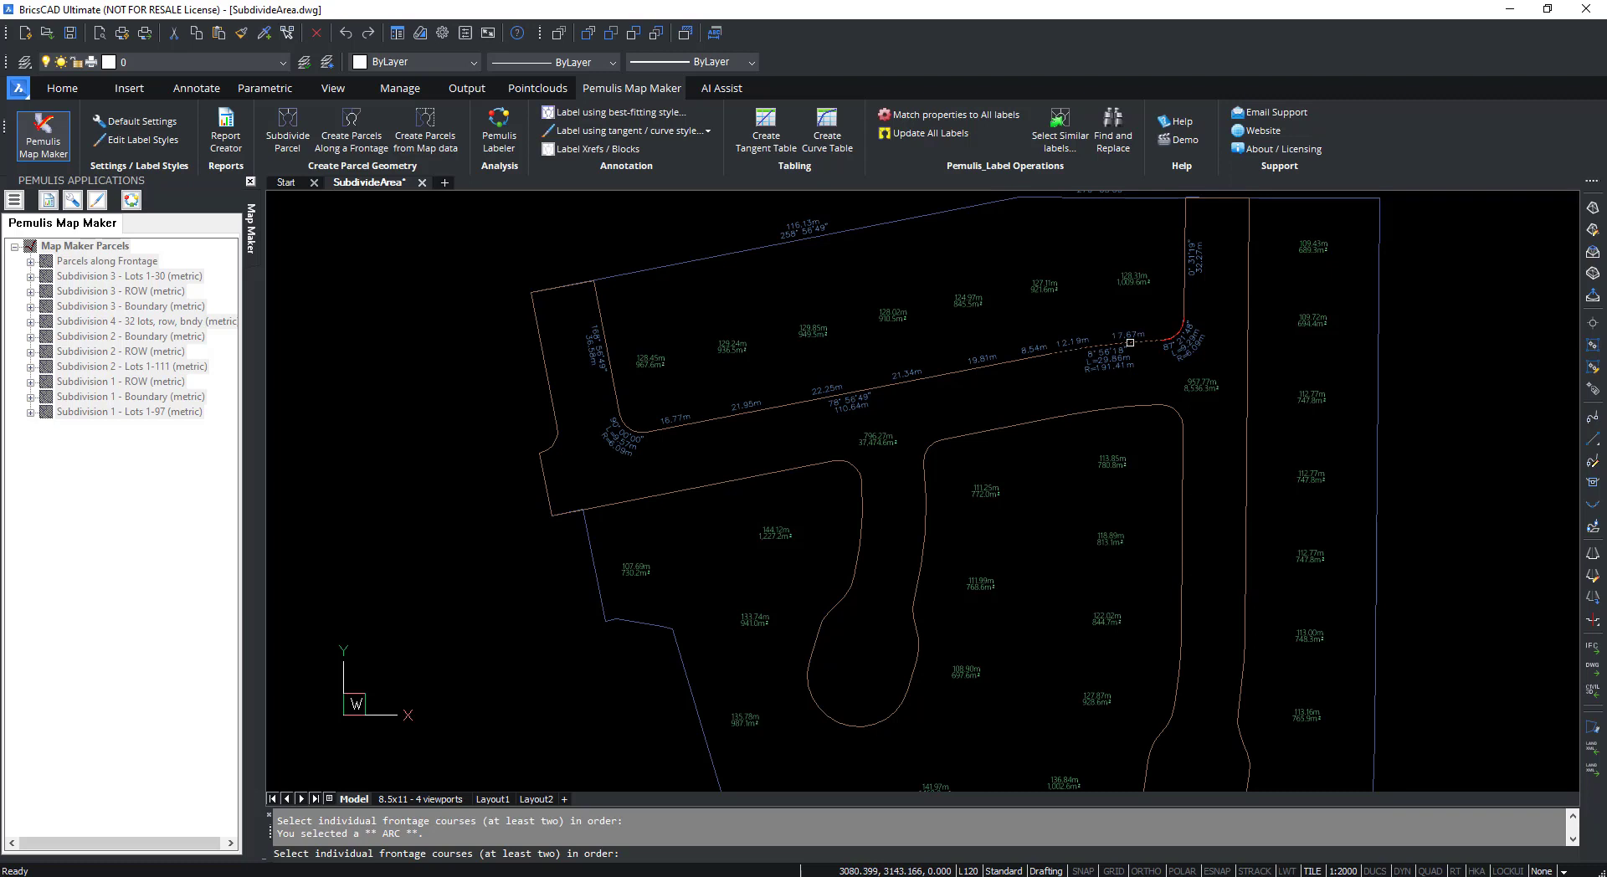
pyautogui.click(984, 366)
pyautogui.click(630, 425)
pyautogui.press('Return')
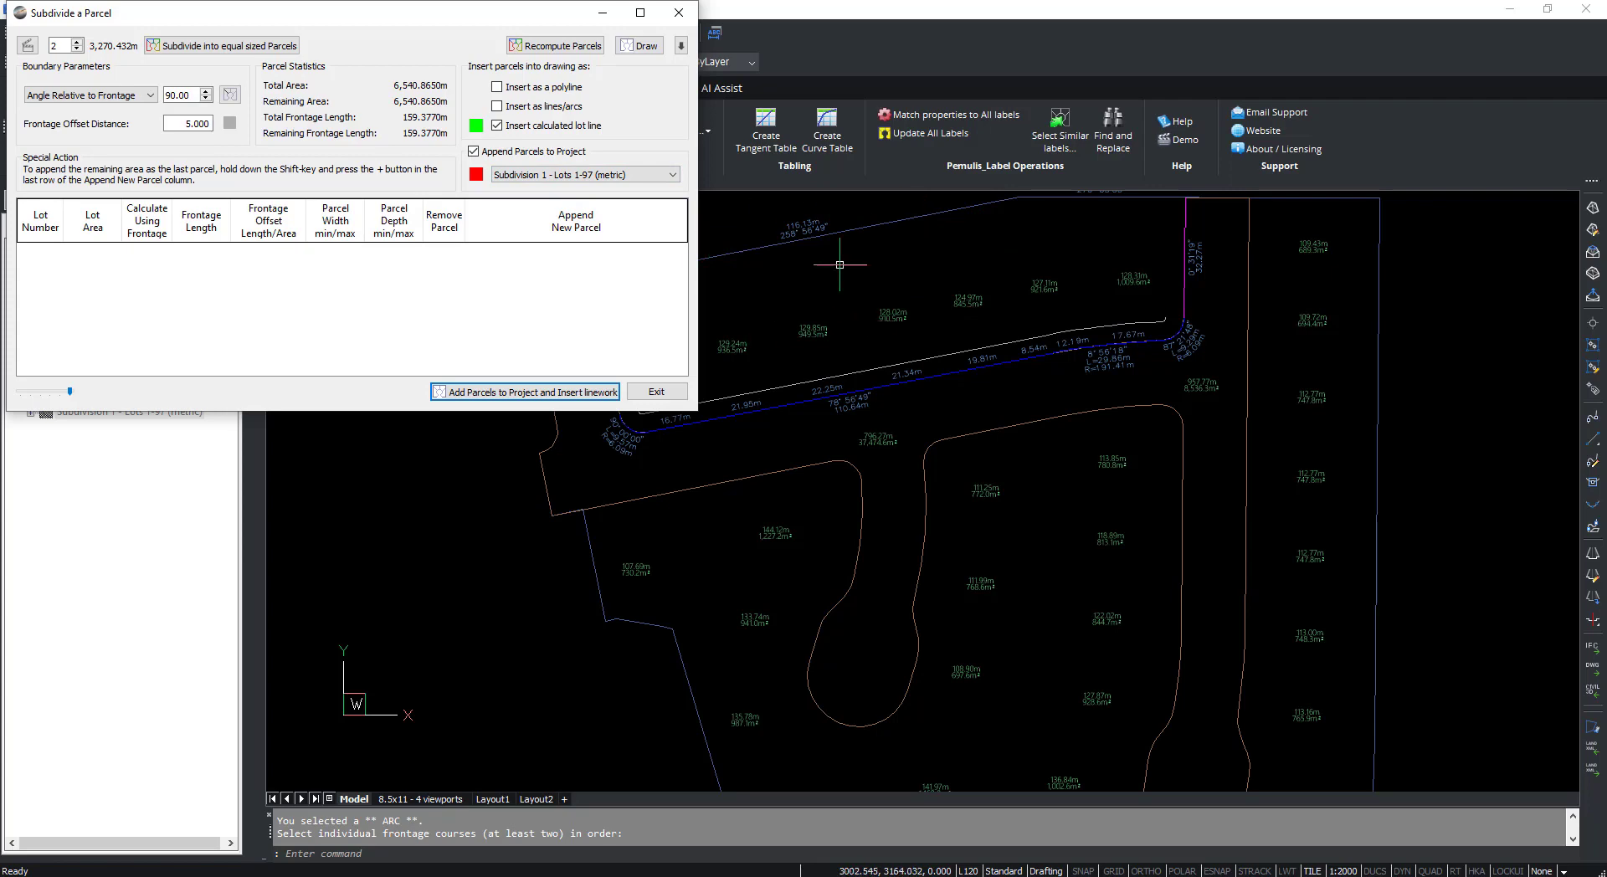
pyautogui.press('Escape')
pyautogui.moveTo(844, 304); pyautogui.dragTo(1214, 443, button='middle')
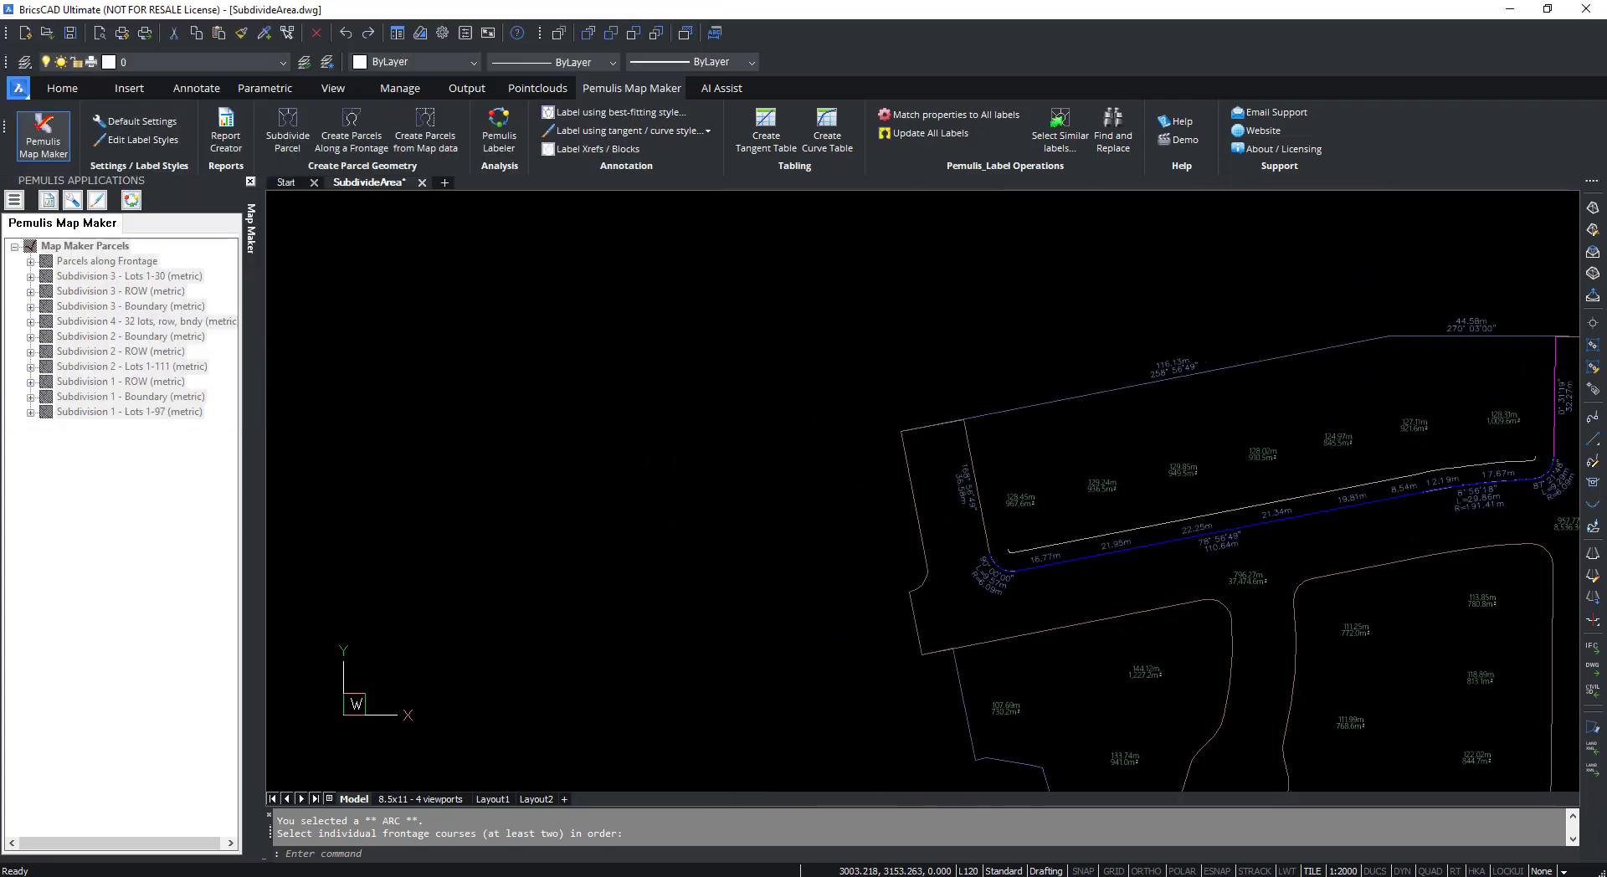
pyautogui.scroll(2, 1214, 439)
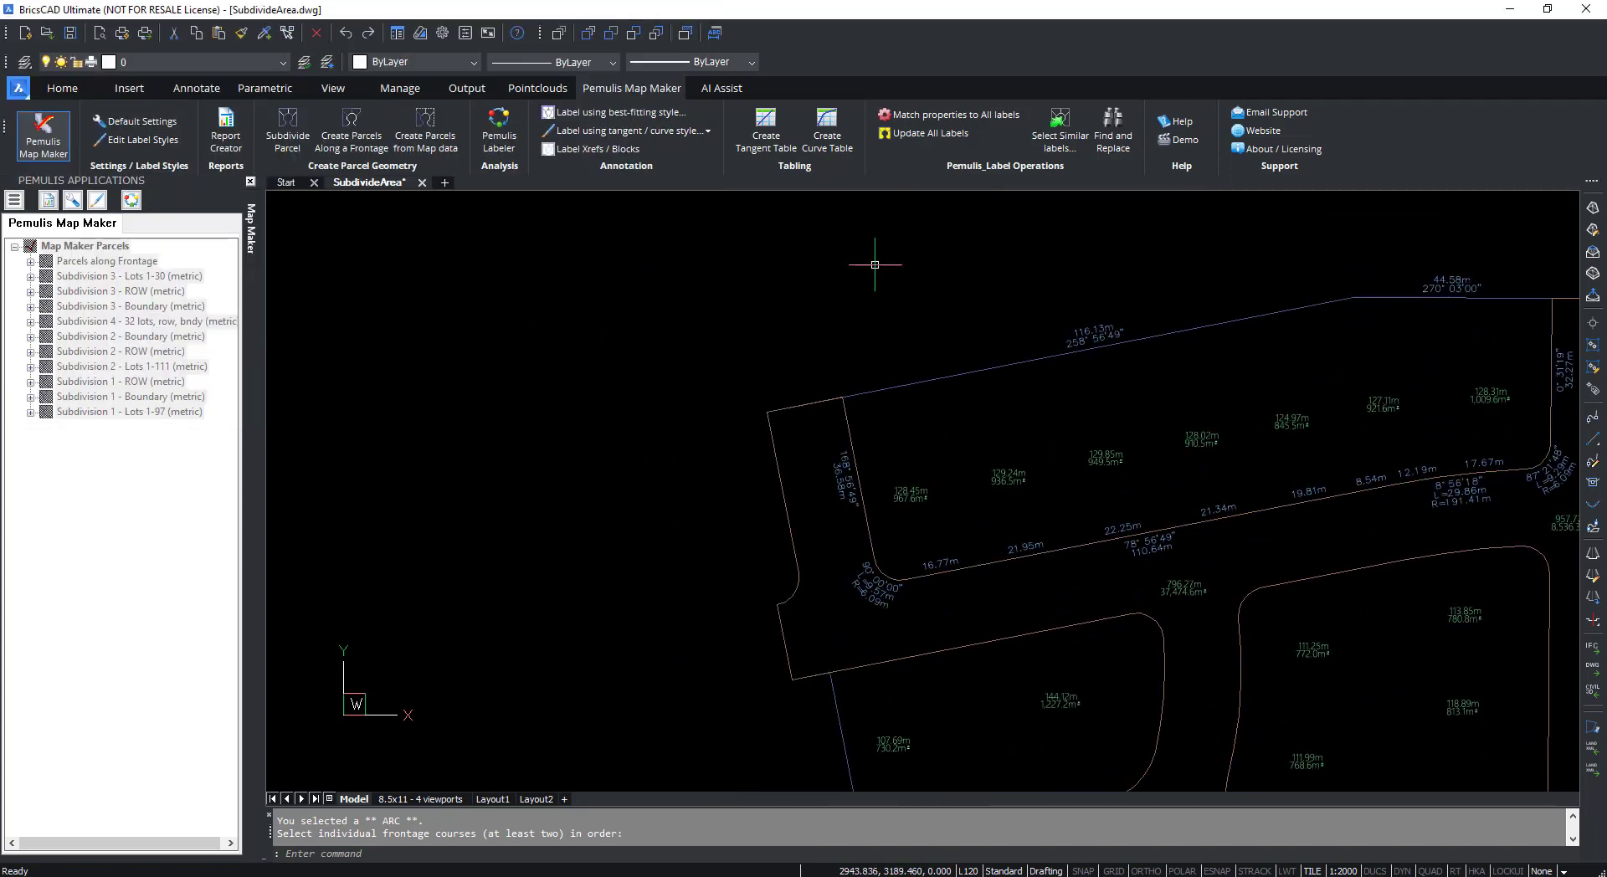
pyautogui.press('Return')
pyautogui.moveTo(310, 25); pyautogui.dragTo(315, 109)
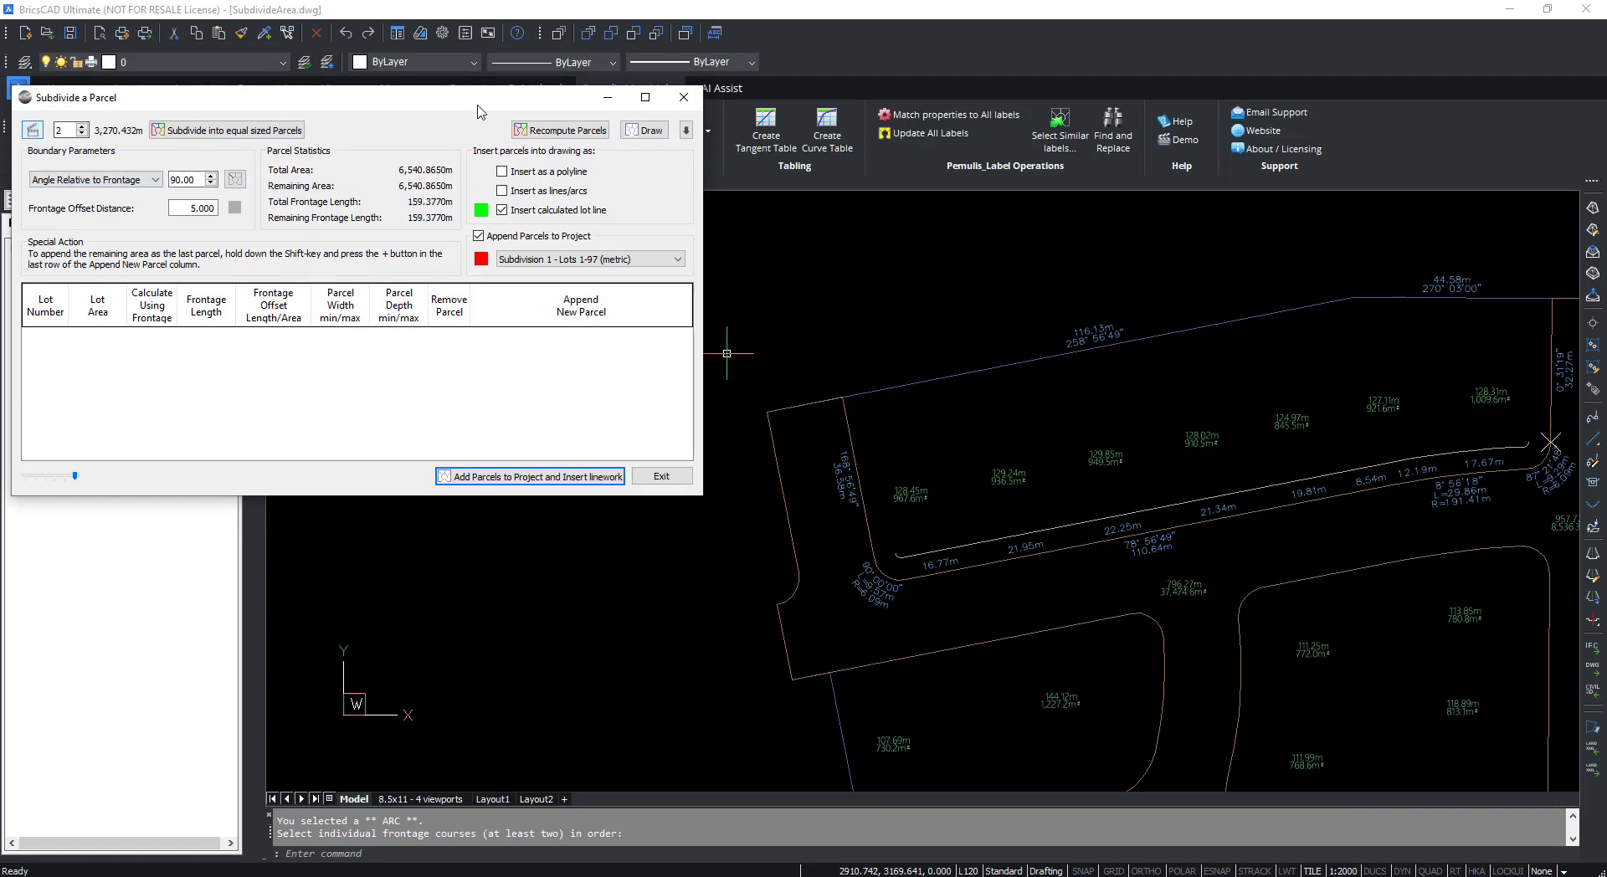
pyautogui.click(33, 130)
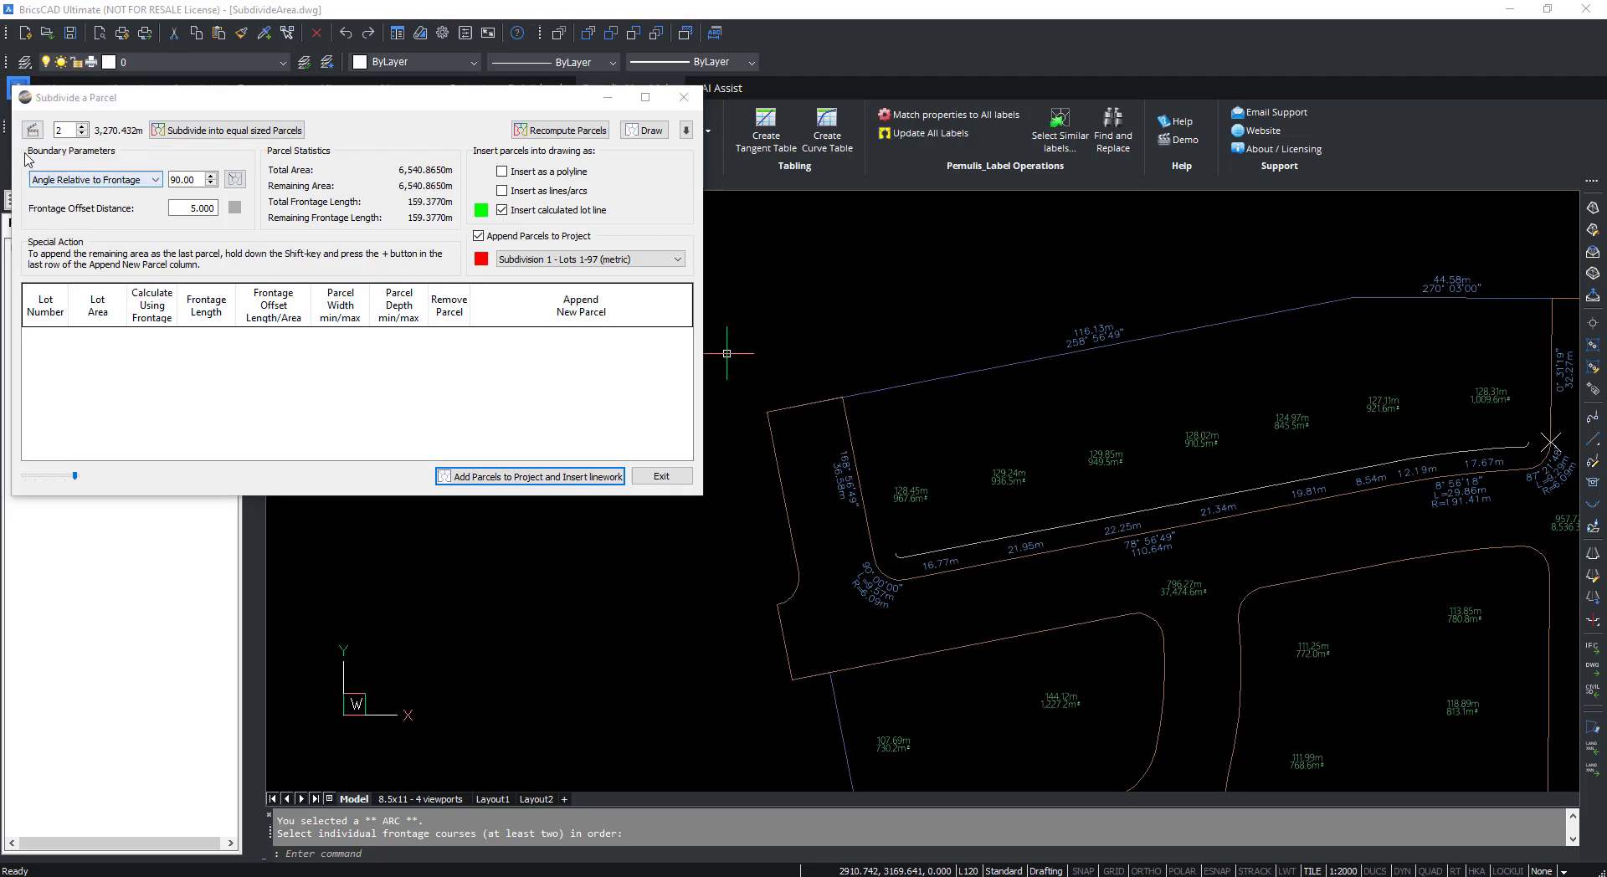
pyautogui.click(50, 98)
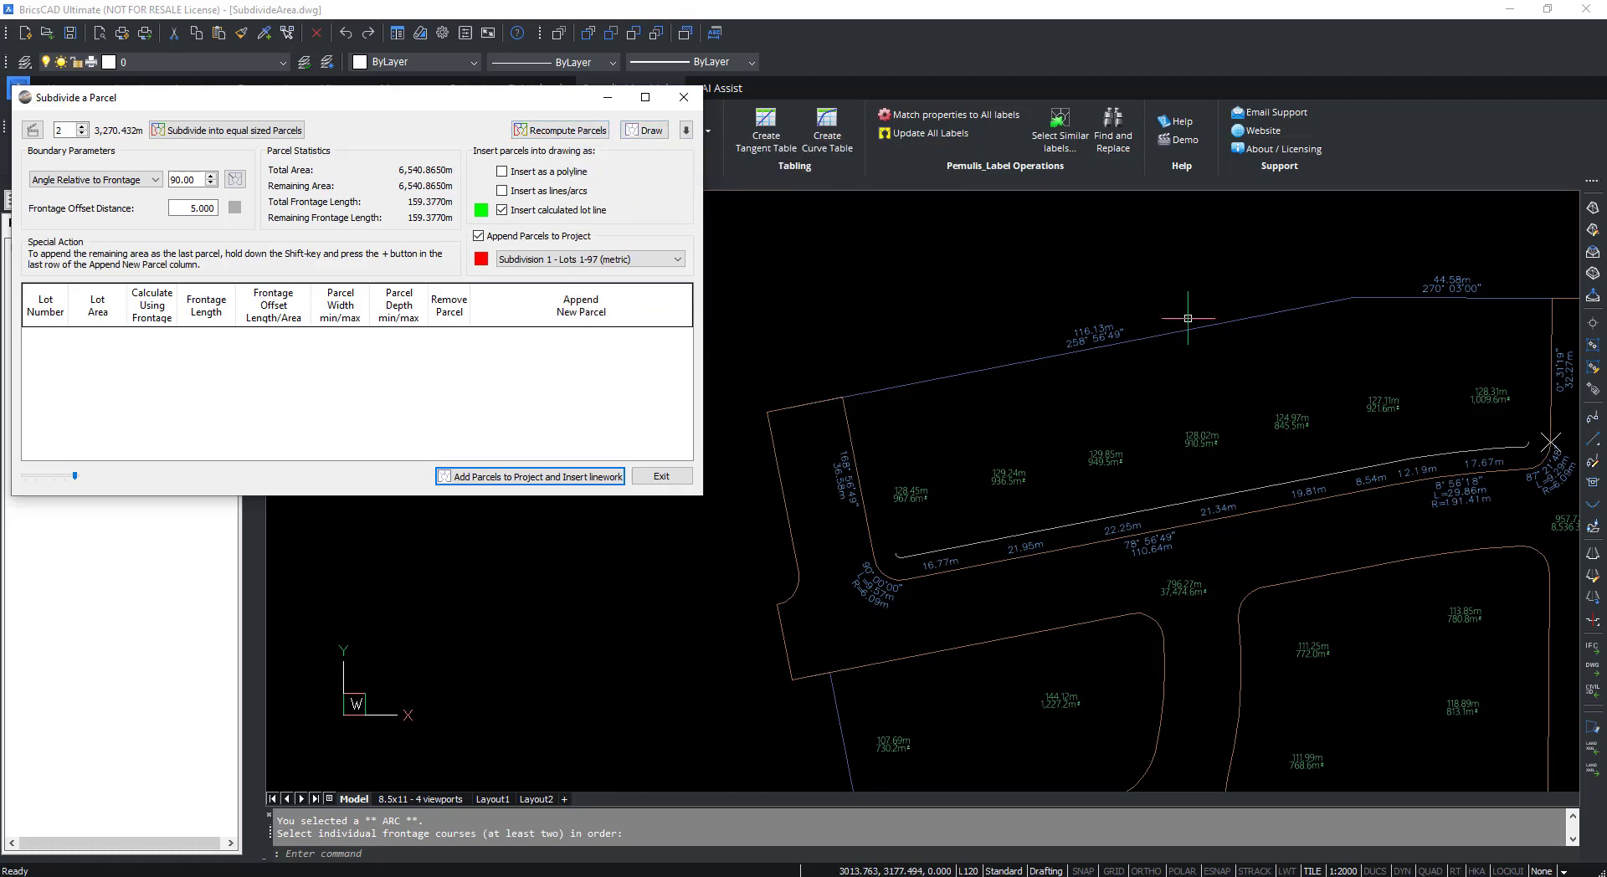
# Collapse and restore the subdivision settings, and review the lot line angle options.
pyautogui.click(686, 129)
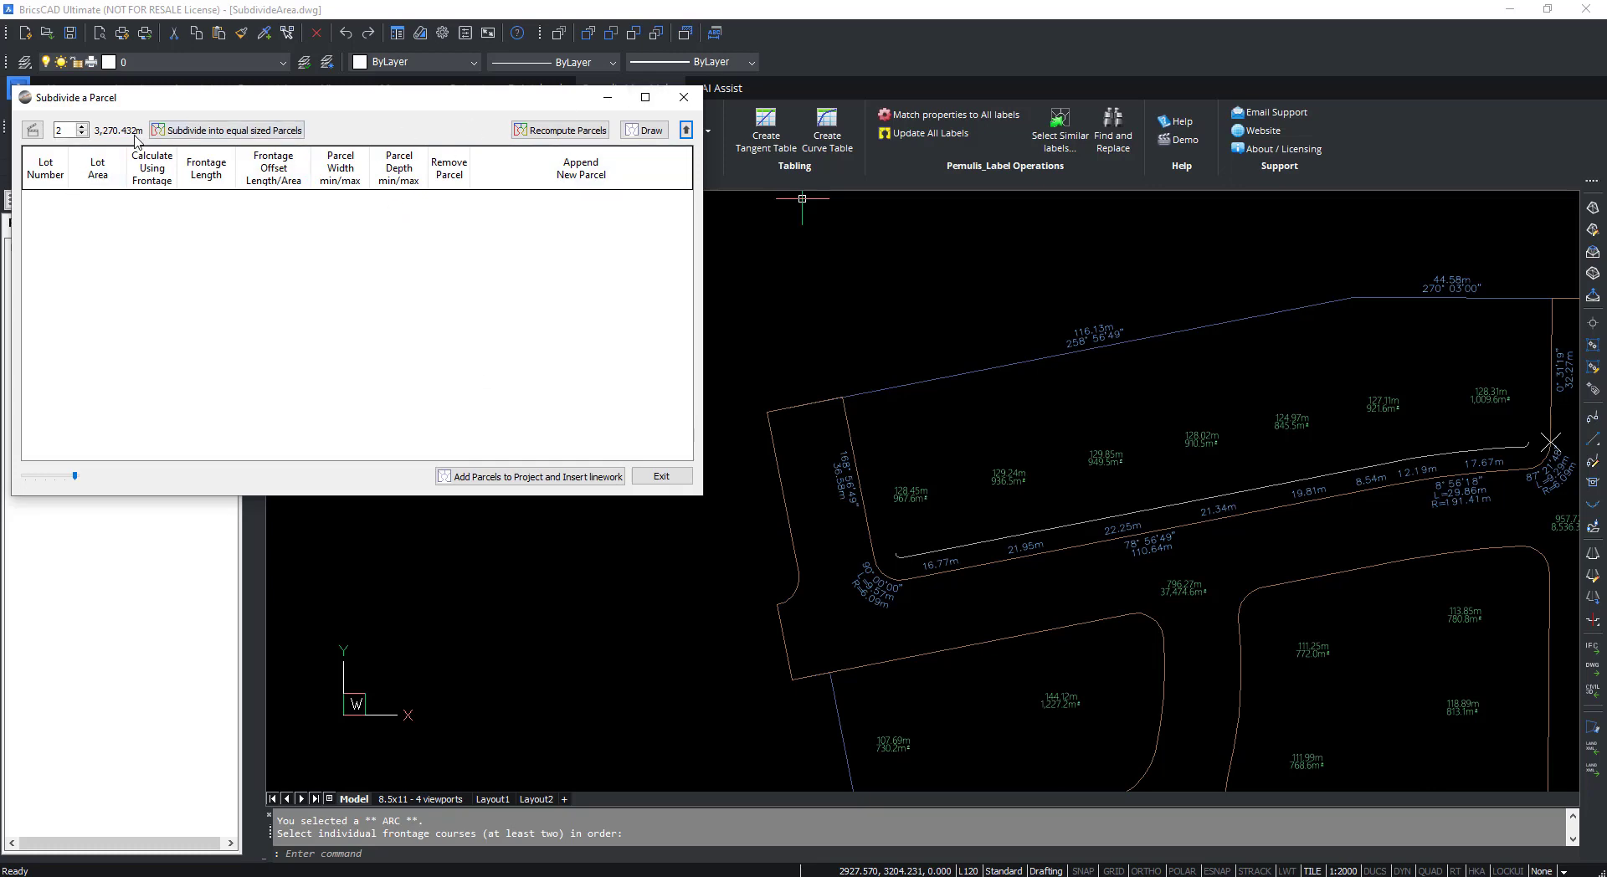
pyautogui.click(686, 129)
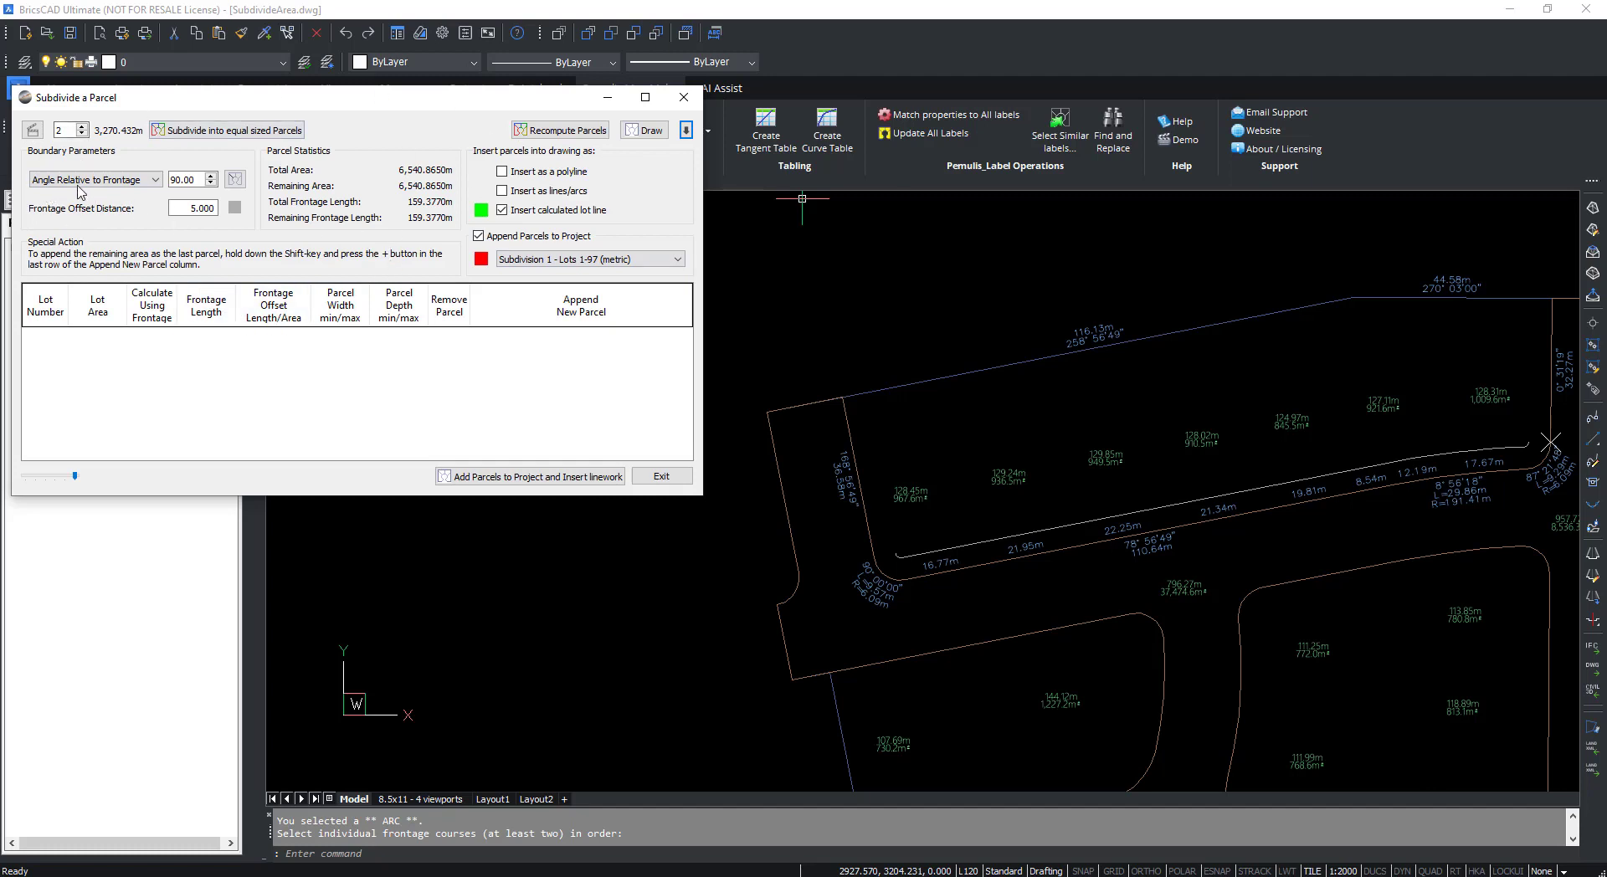
pyautogui.moveTo(107, 186)
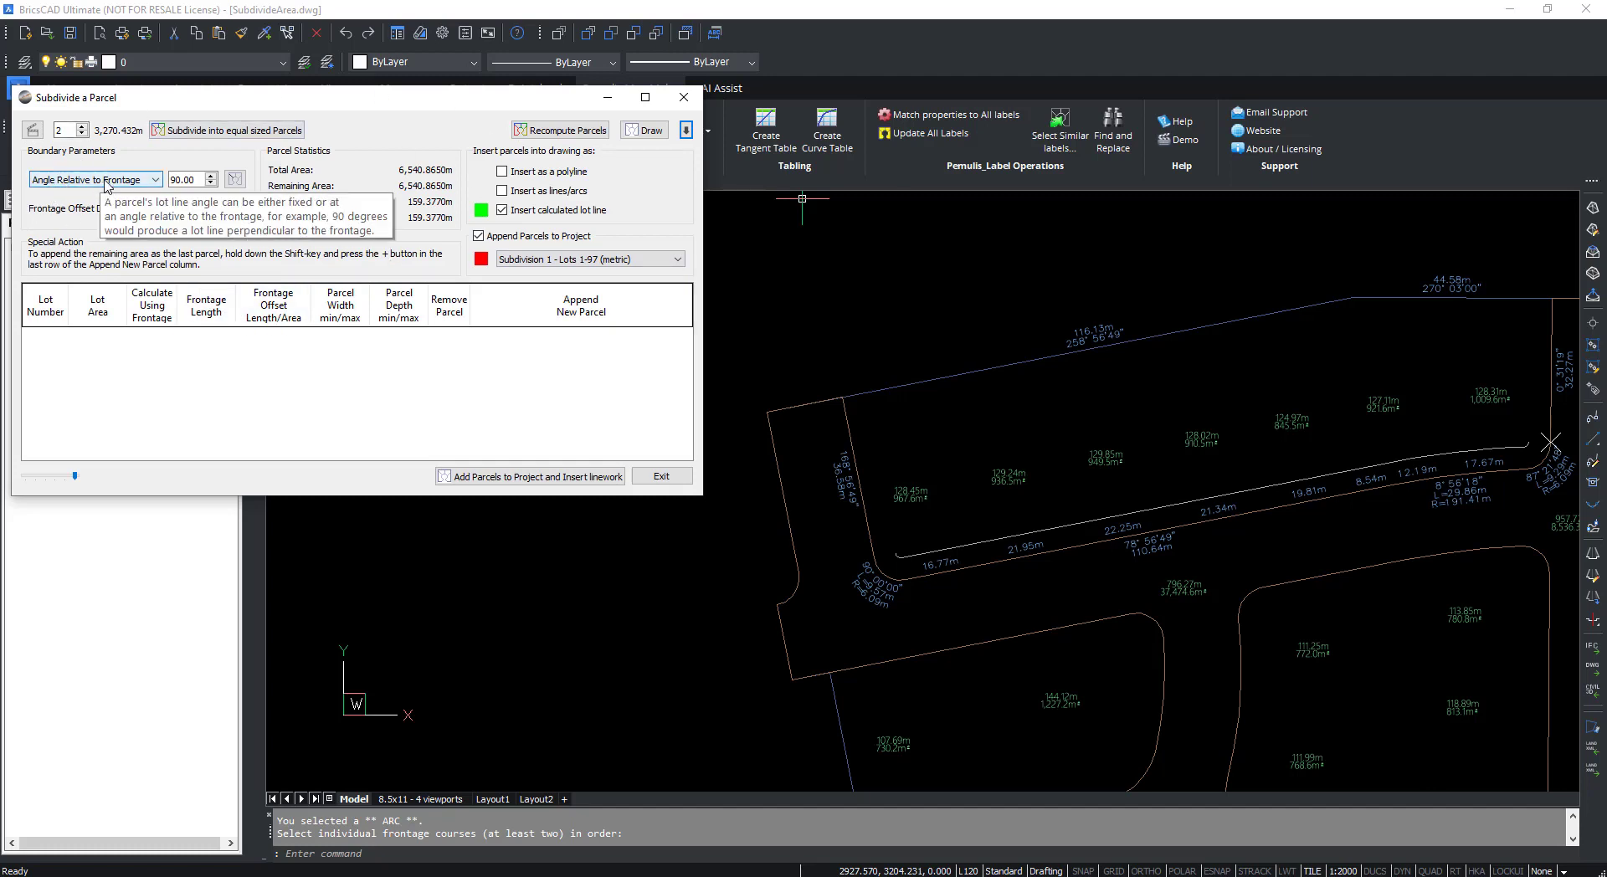
pyautogui.click(115, 181)
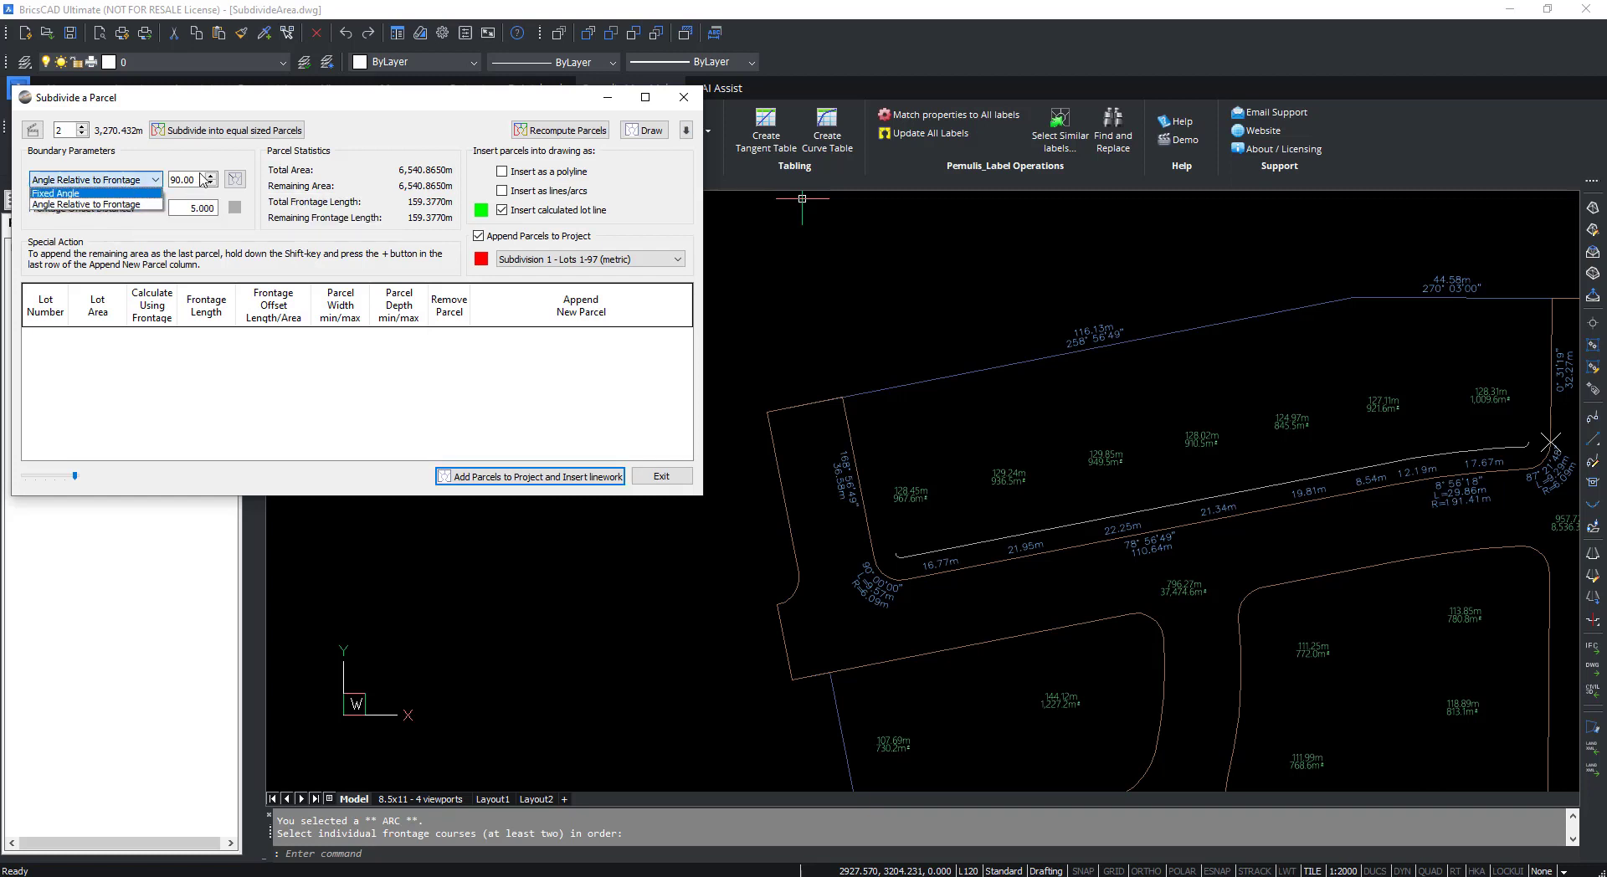
pyautogui.click(202, 179)
pyautogui.moveTo(201, 176); pyautogui.dragTo(157, 176)
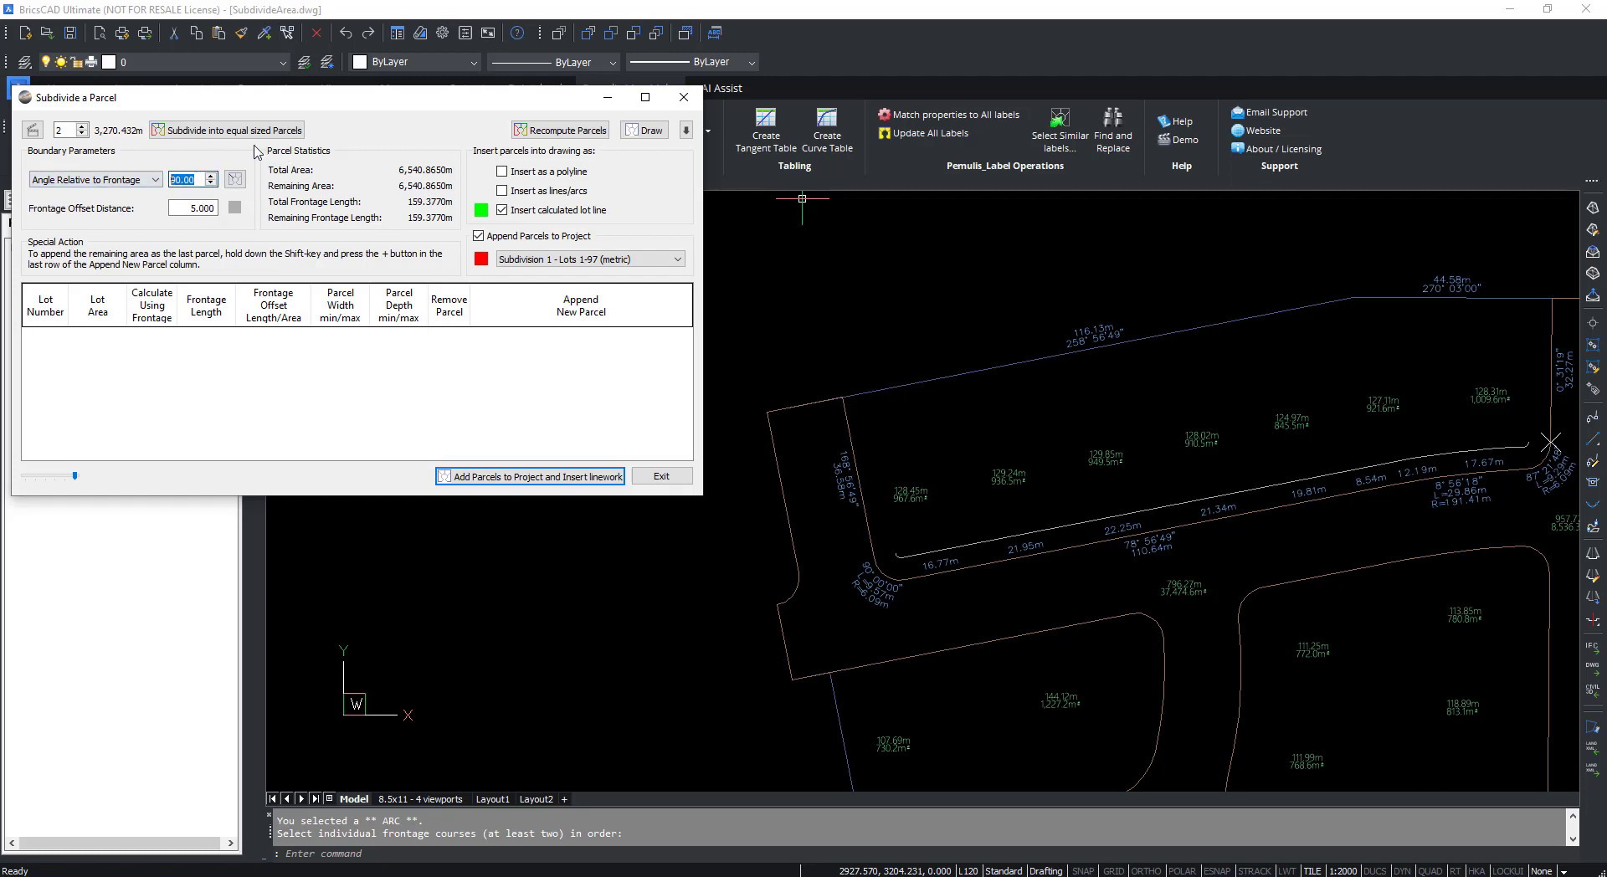
# Set the frontage offset line's color to light purple.
pyautogui.click(195, 209)
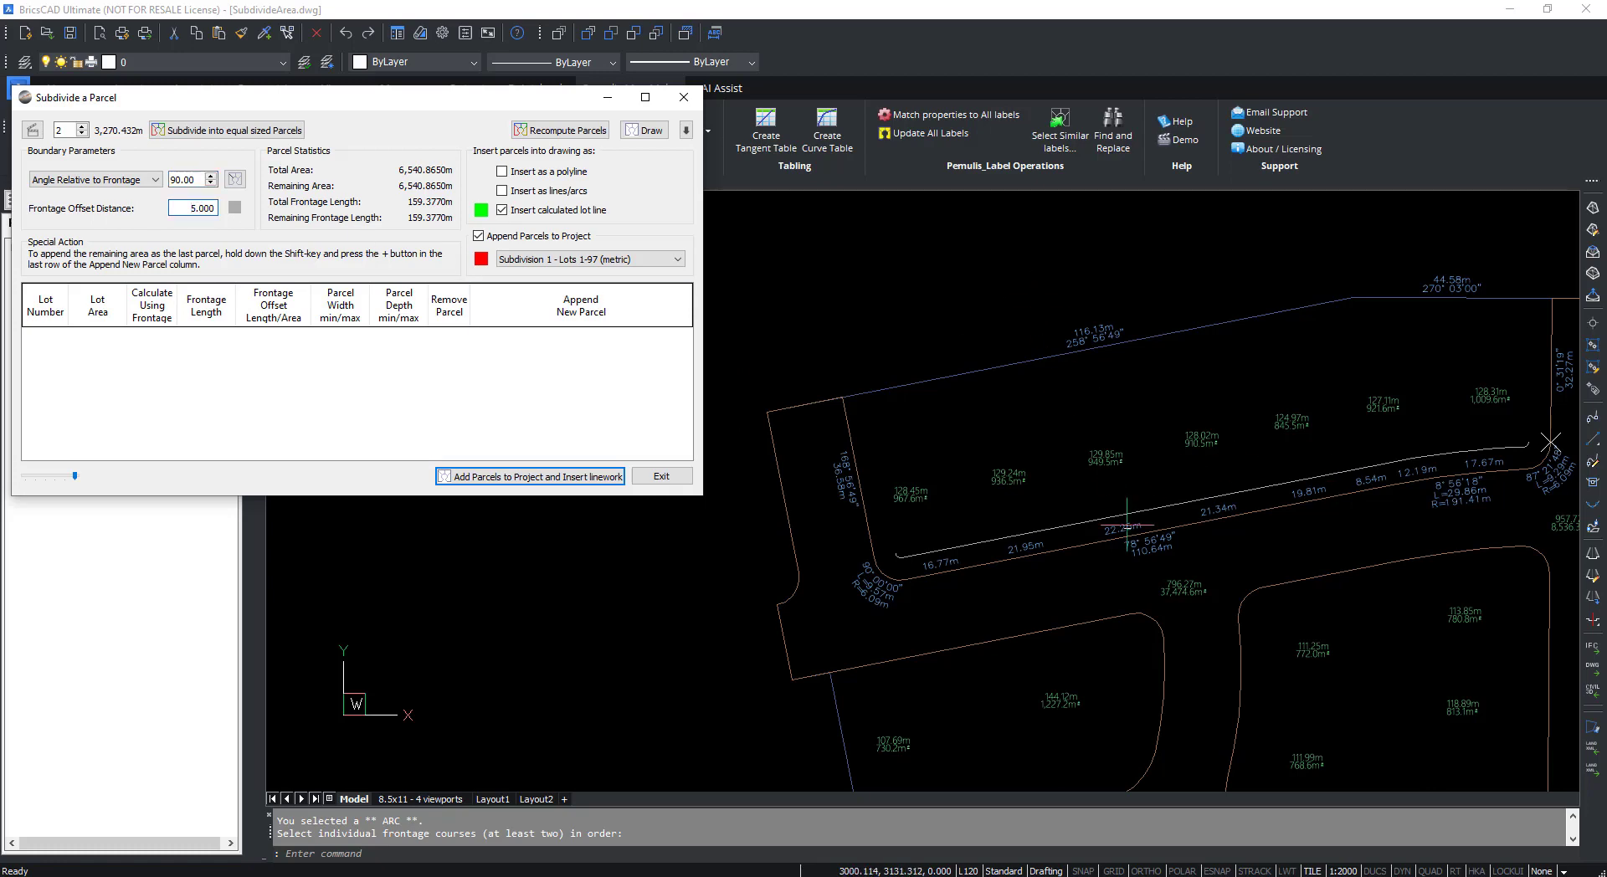
pyautogui.click(235, 208)
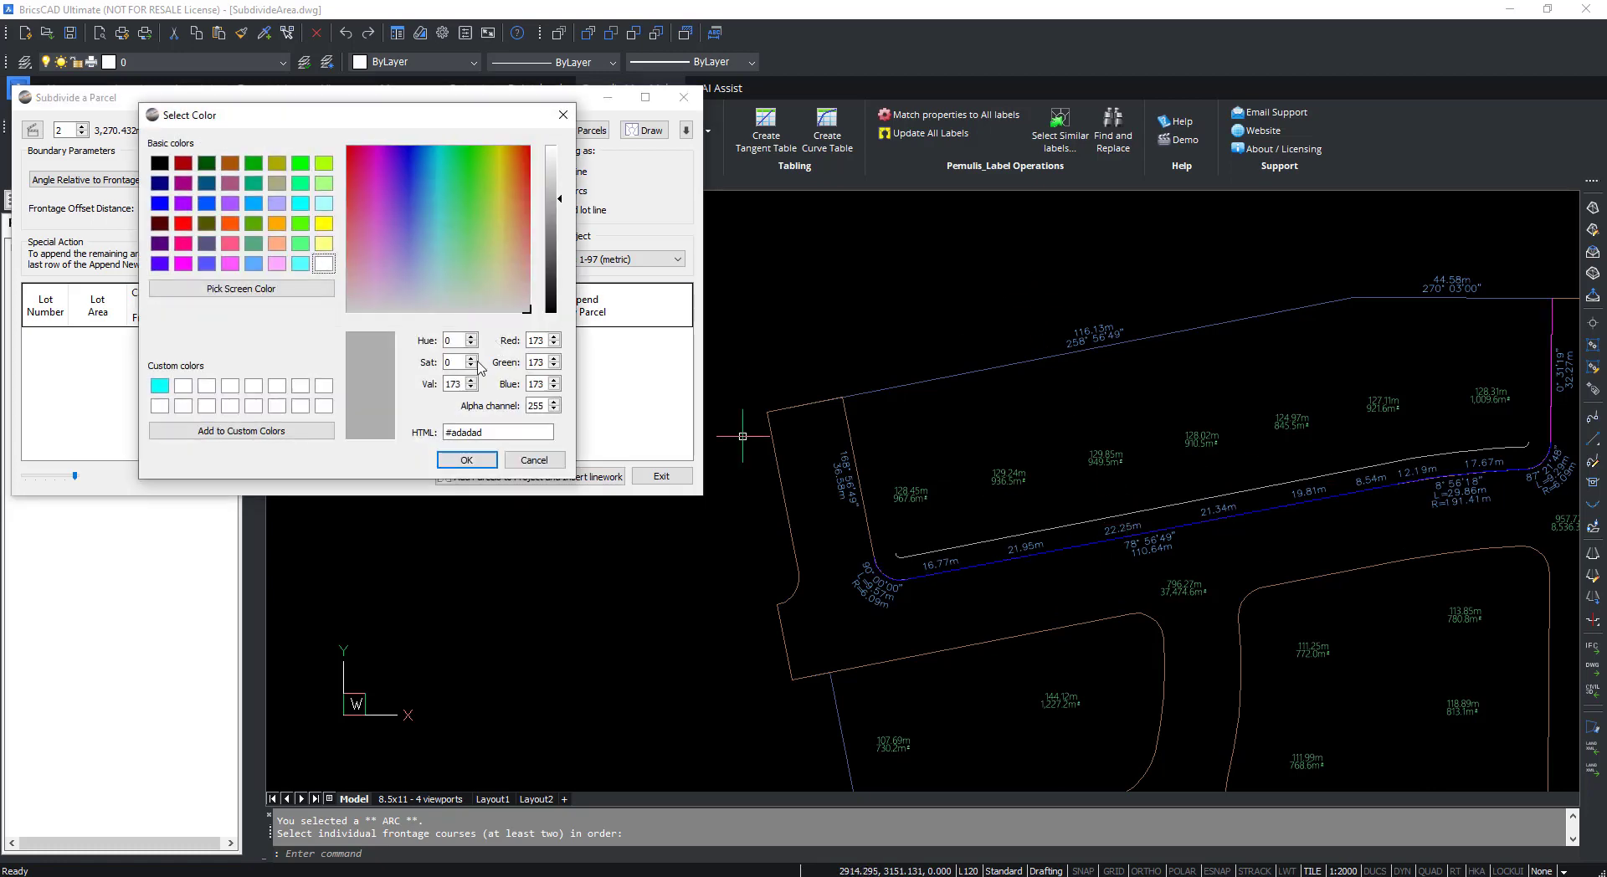
pyautogui.click(276, 204)
pyautogui.press('Return')
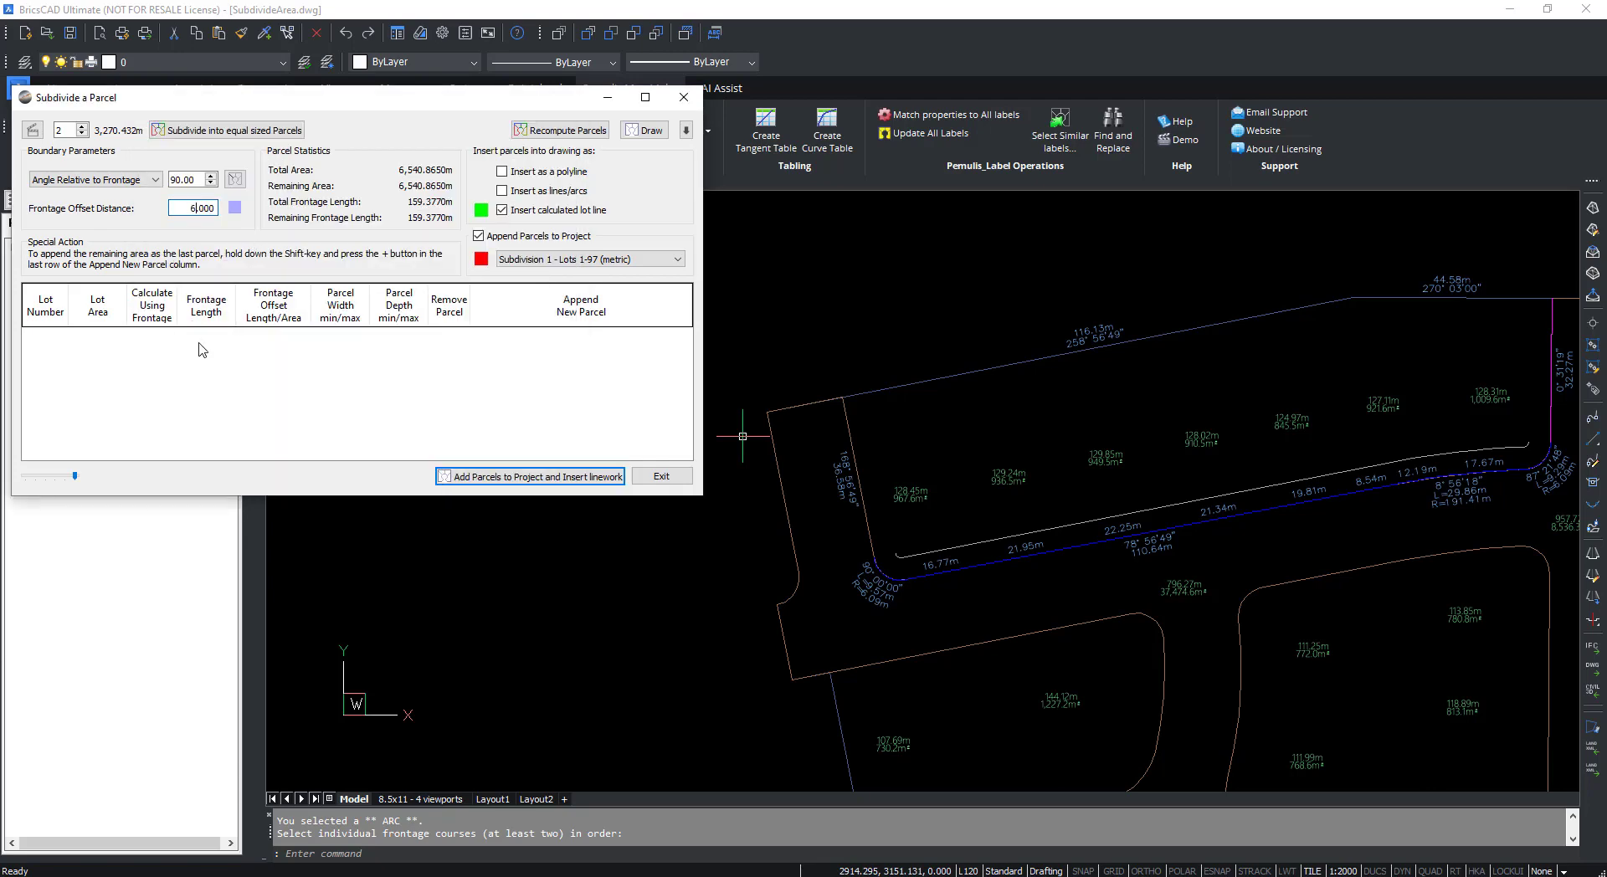
# Try a frontage offset distance of 6.000 and set it back to 5.000.
pyautogui.press('Tab')
pyautogui.click(190, 209)
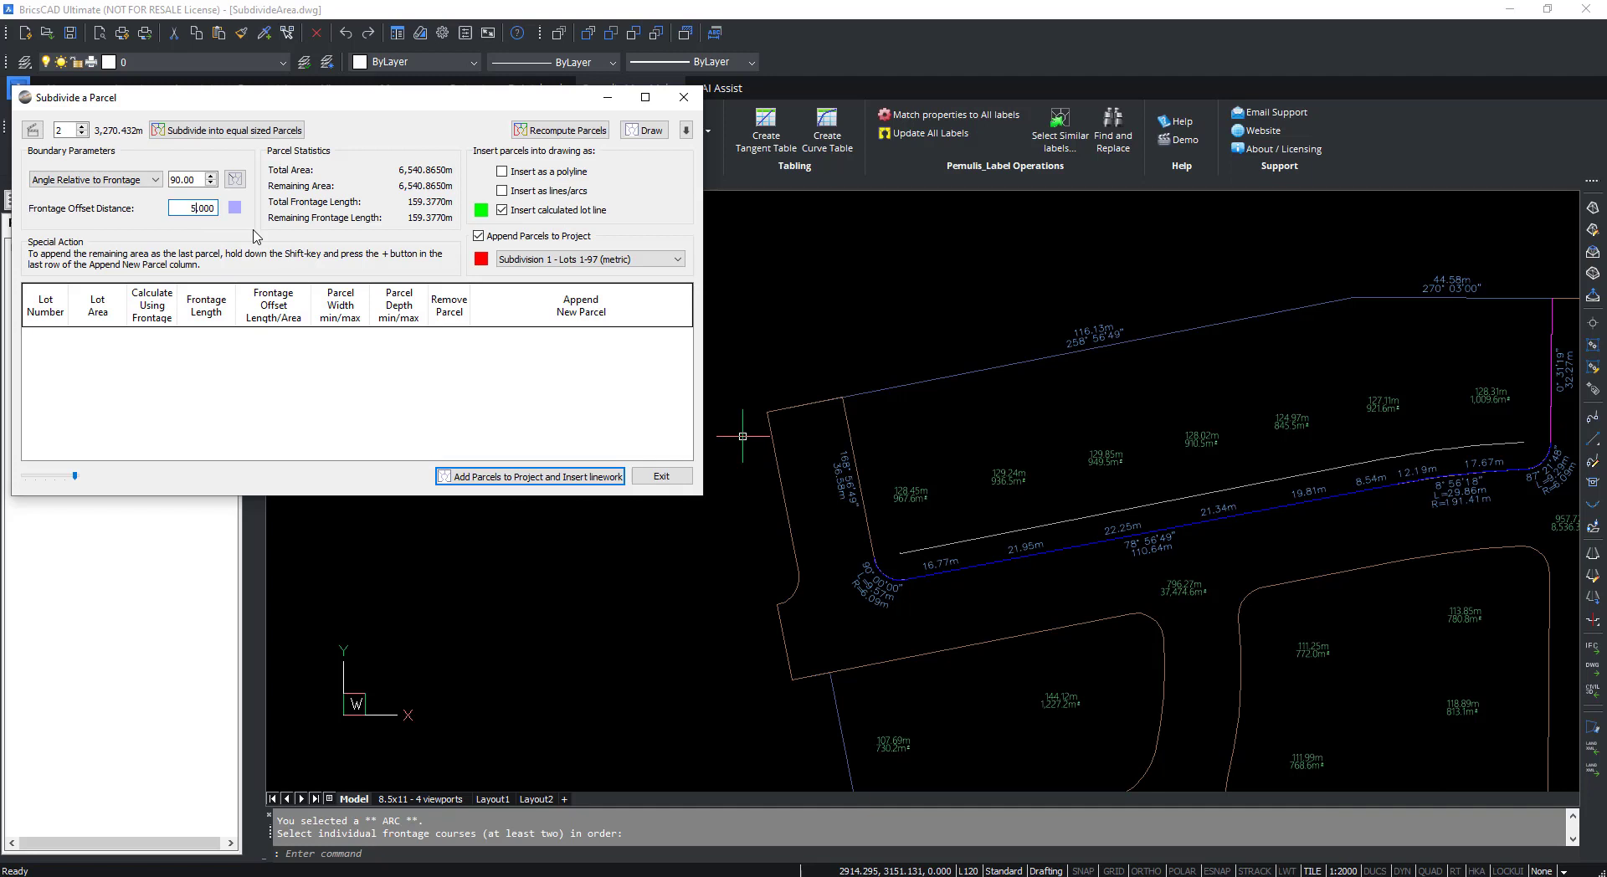
pyautogui.write('5')
pyautogui.press('Tab')
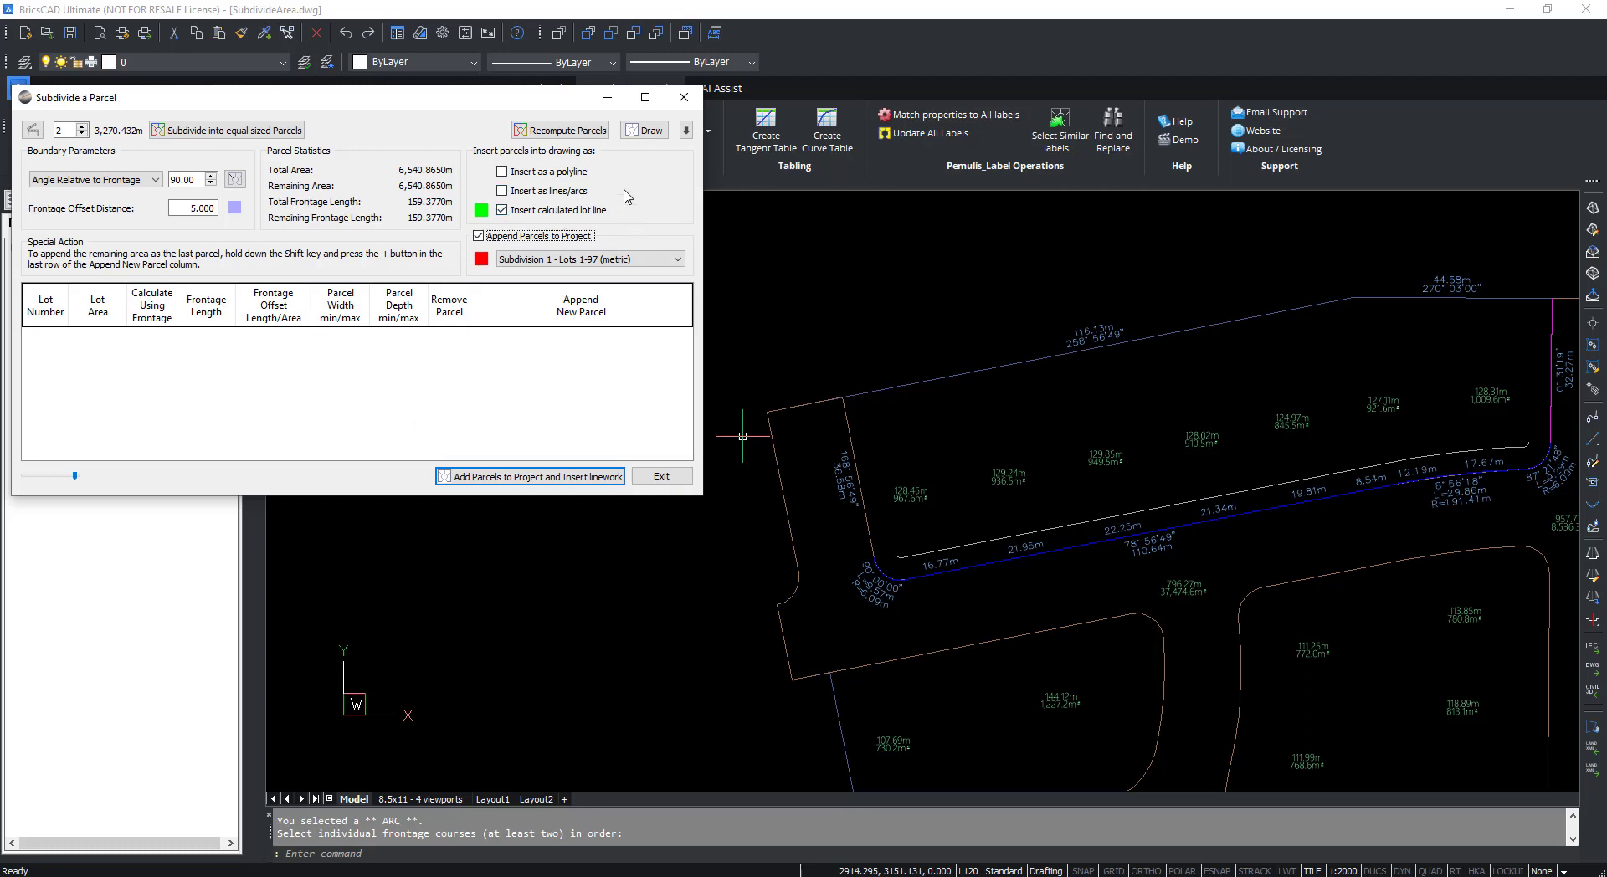
# Try the polyline, lines/arcs and calculated lot line insertion options, leaving only the calculated lot line enabled.
pyautogui.click(534, 173)
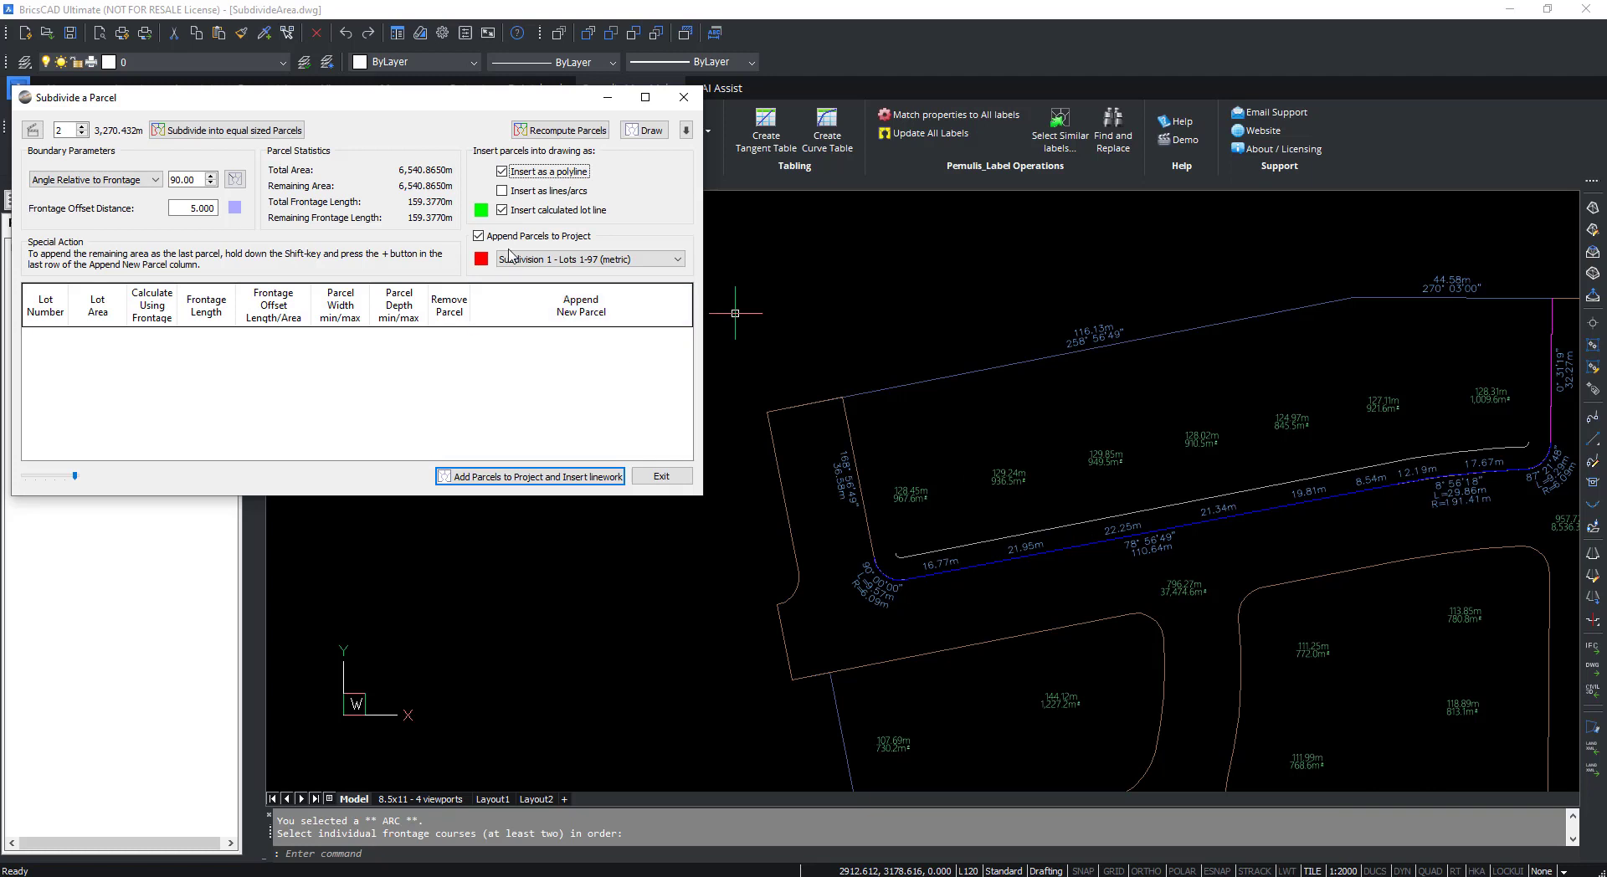
pyautogui.click(542, 175)
pyautogui.click(542, 193)
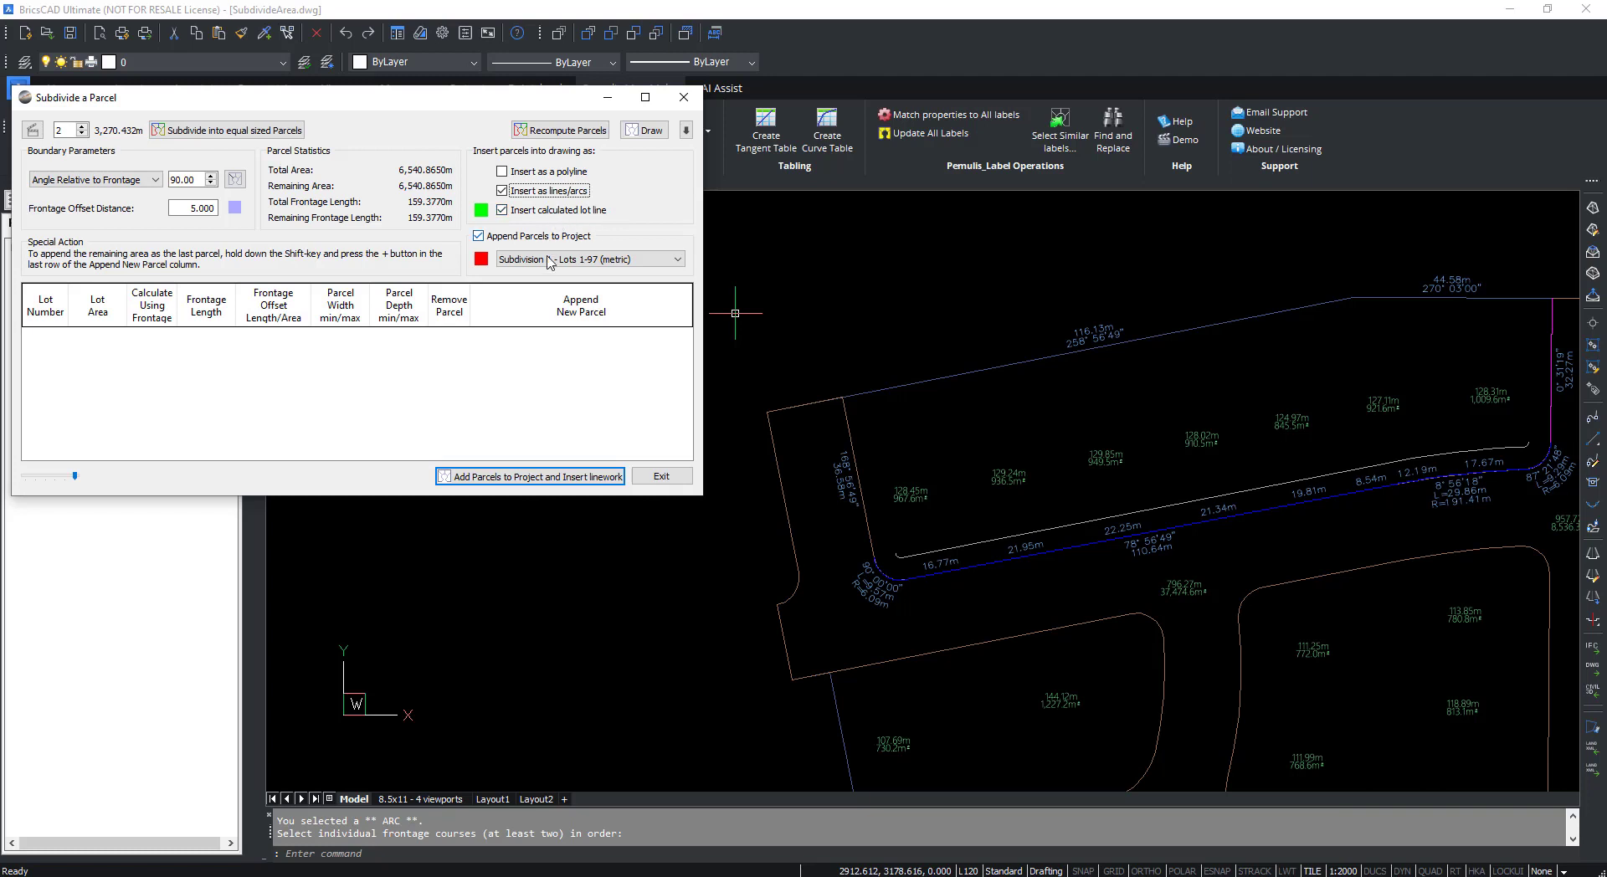
pyautogui.click(535, 192)
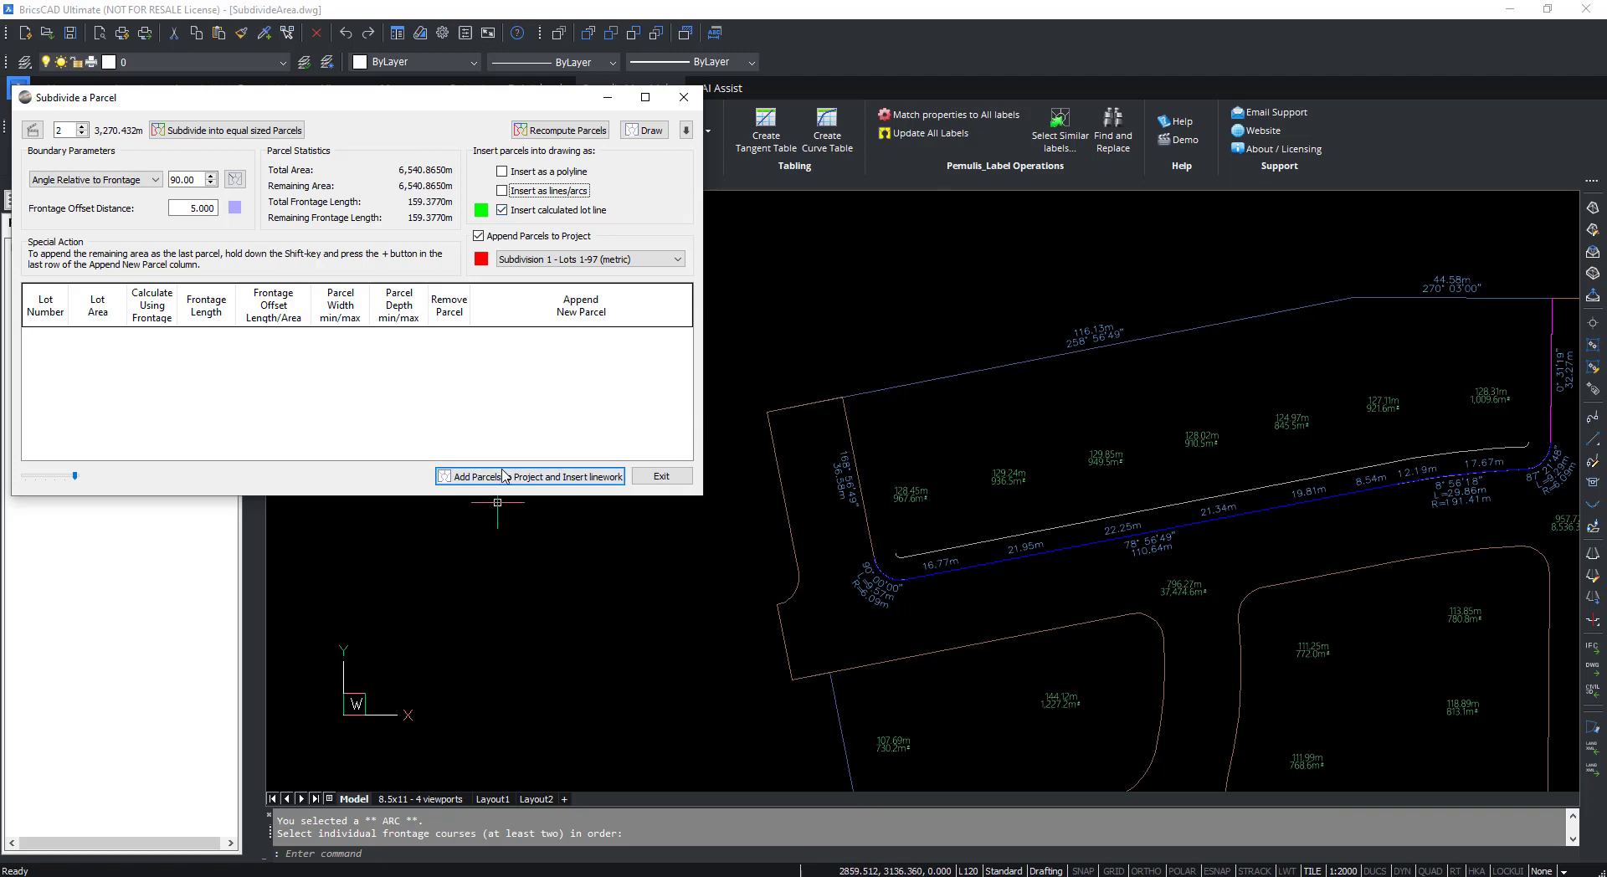
pyautogui.click(541, 210)
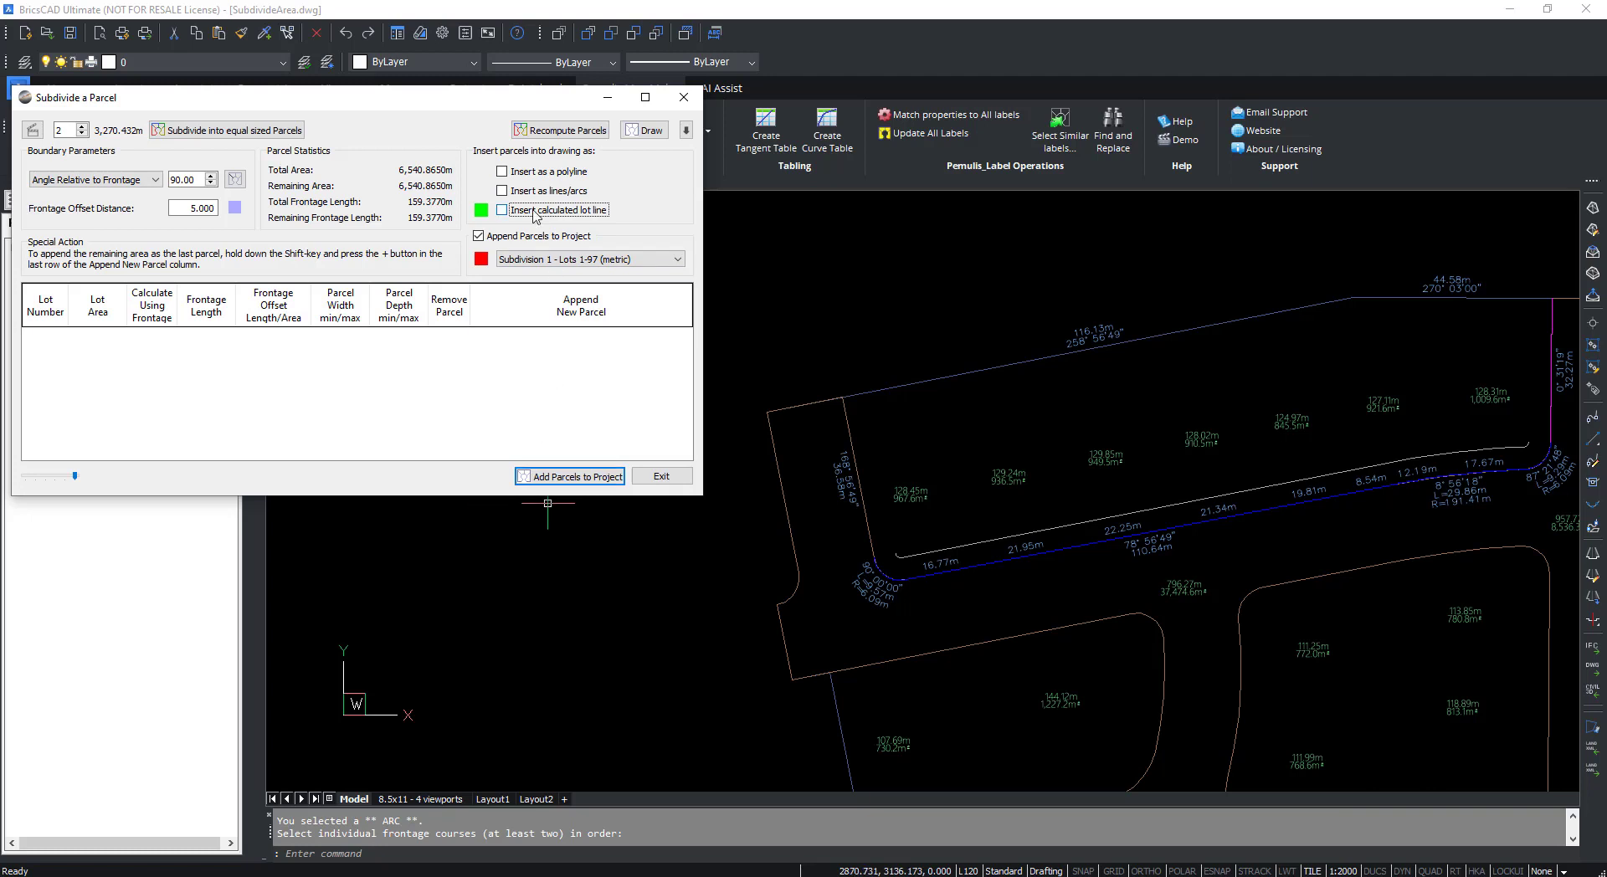
pyautogui.click(533, 210)
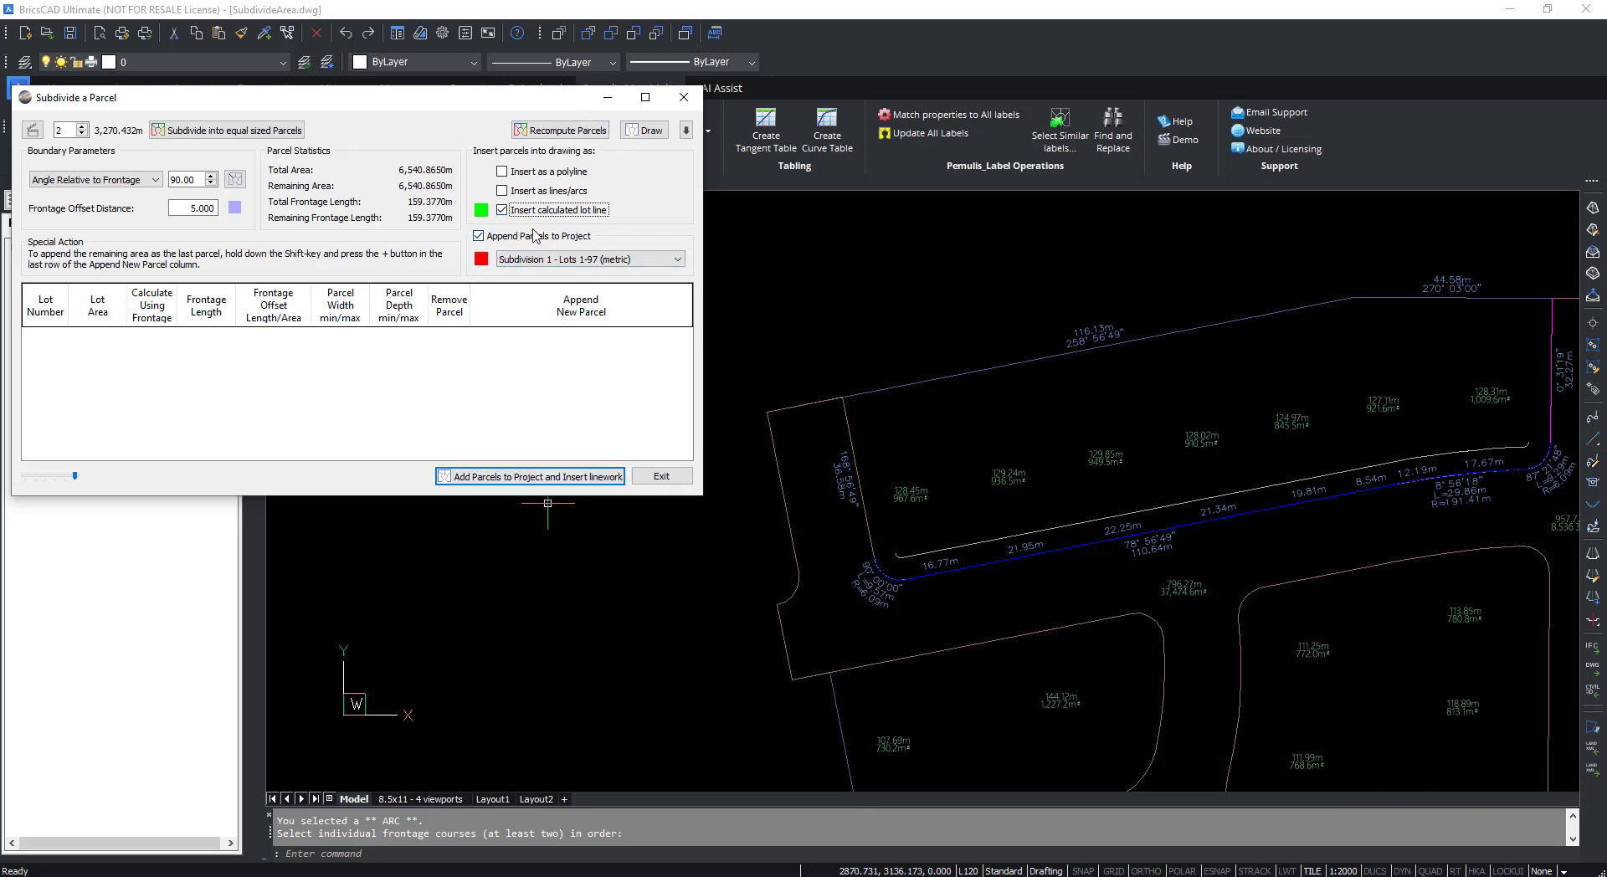
# Turn off appending parcels to the project, reposition the Subdivide a Parcel dialog, and turn appending back on.
pyautogui.click(503, 237)
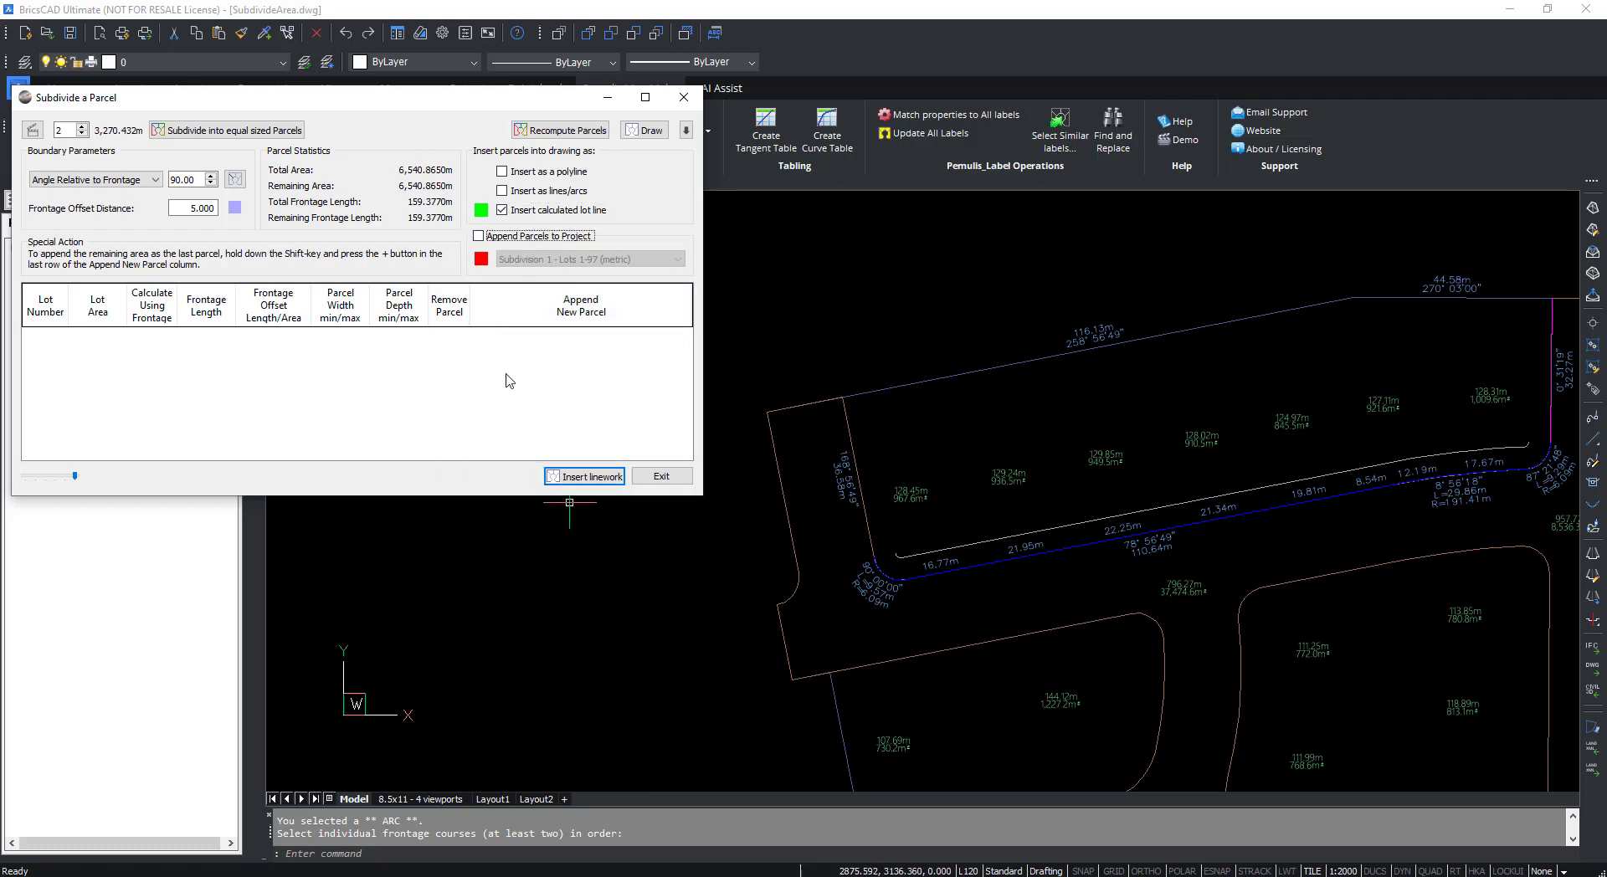
pyautogui.moveTo(448, 98); pyautogui.dragTo(656, 124)
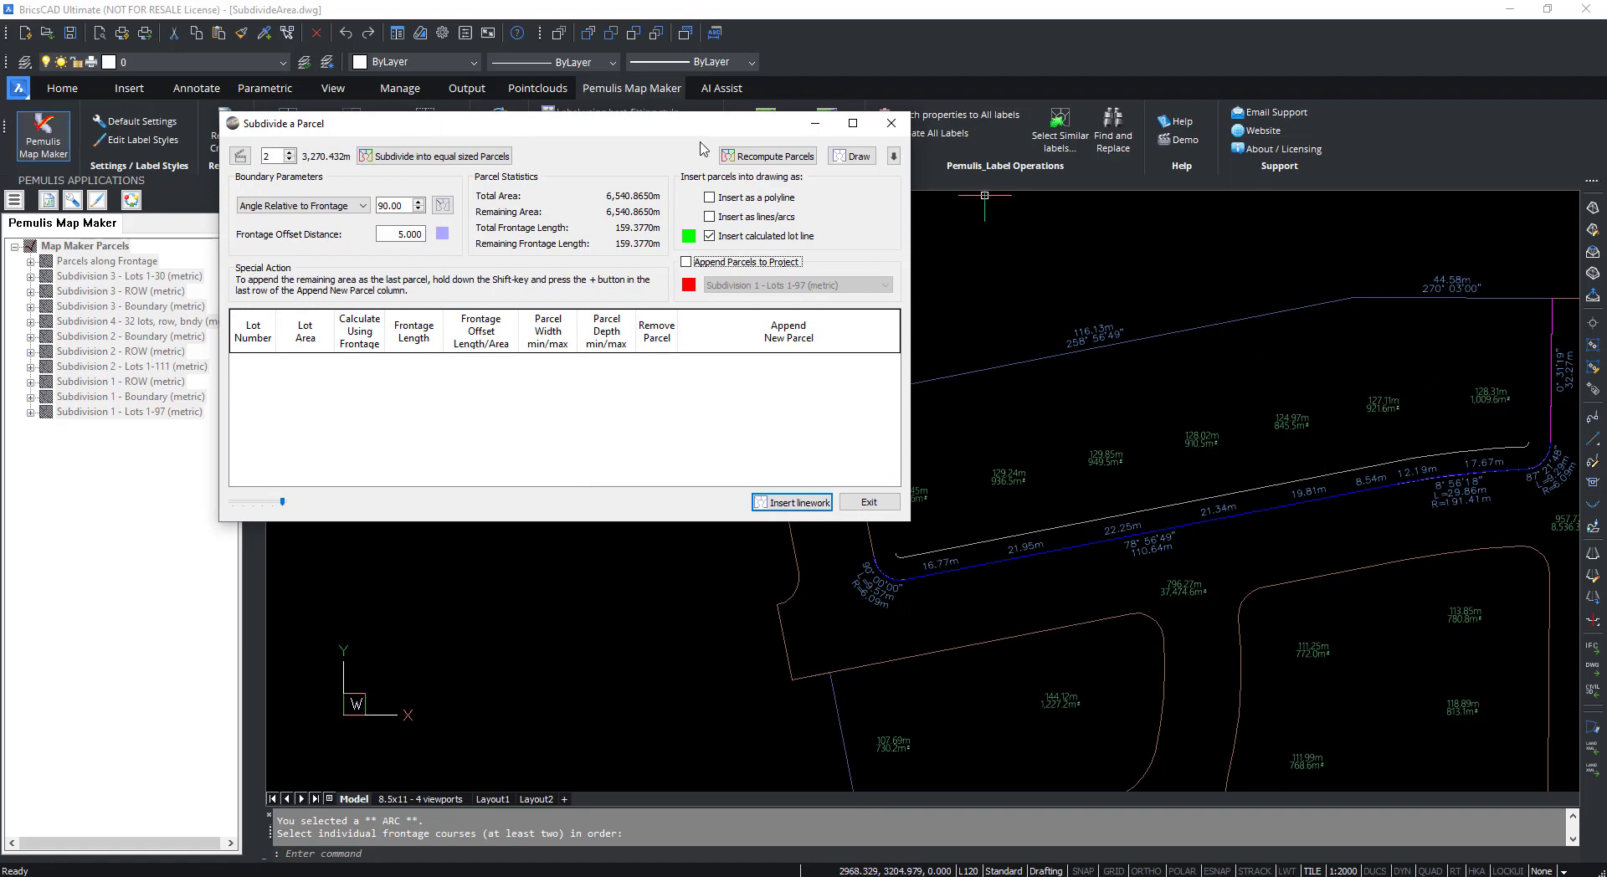
pyautogui.moveTo(720, 123); pyautogui.dragTo(566, 111)
pyautogui.click(532, 250)
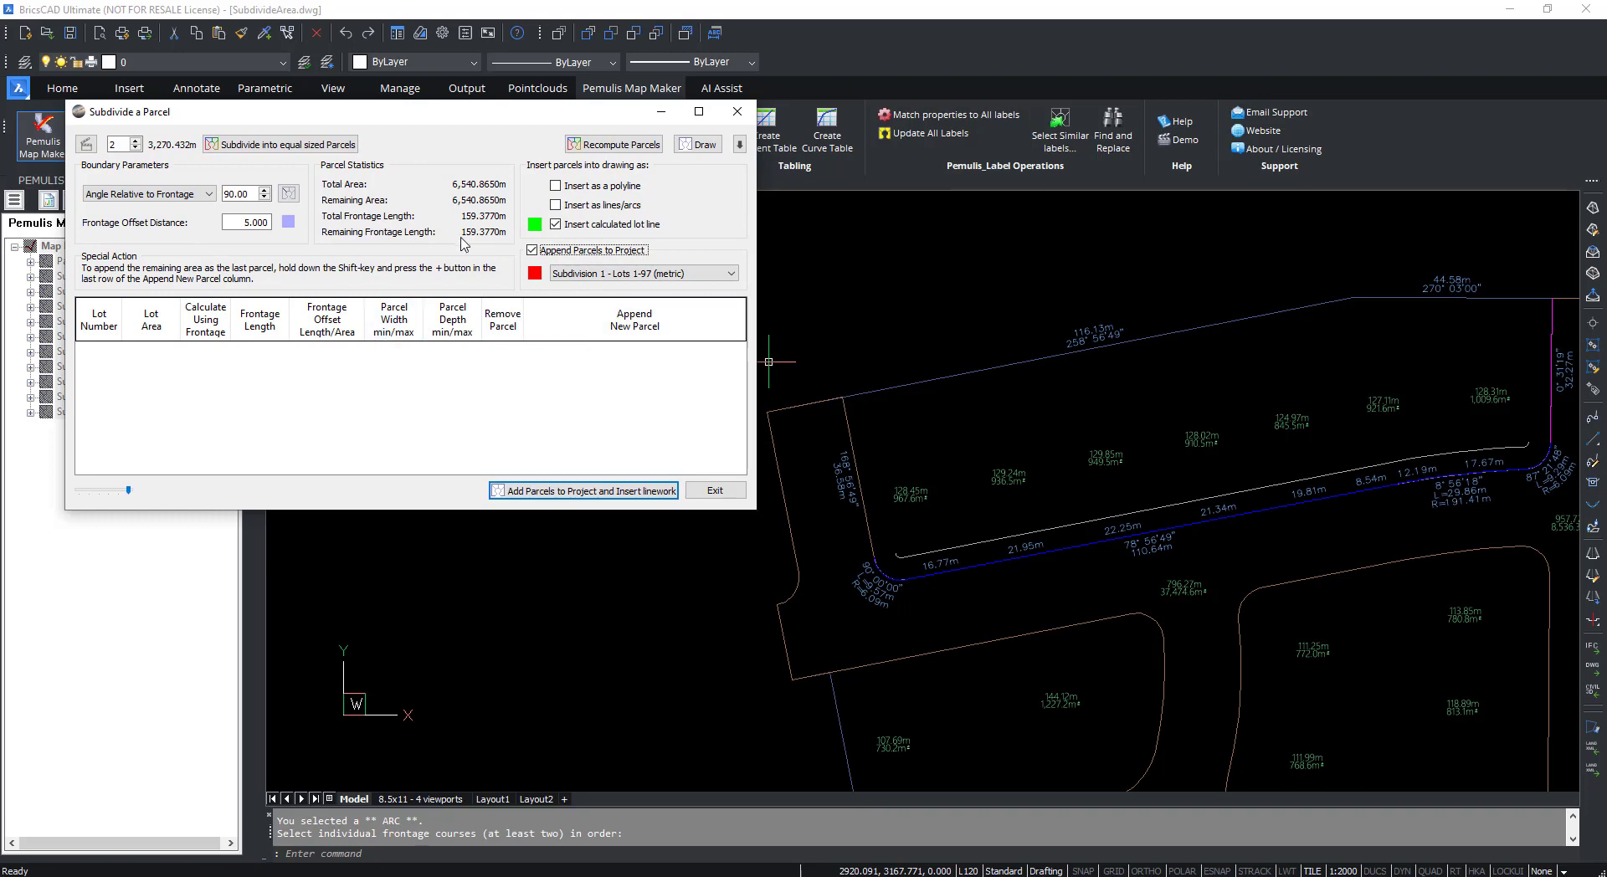
# Subdivide the parcel into 2 equal sized parcels and turn off appending parcels to the project.
pyautogui.click(122, 144)
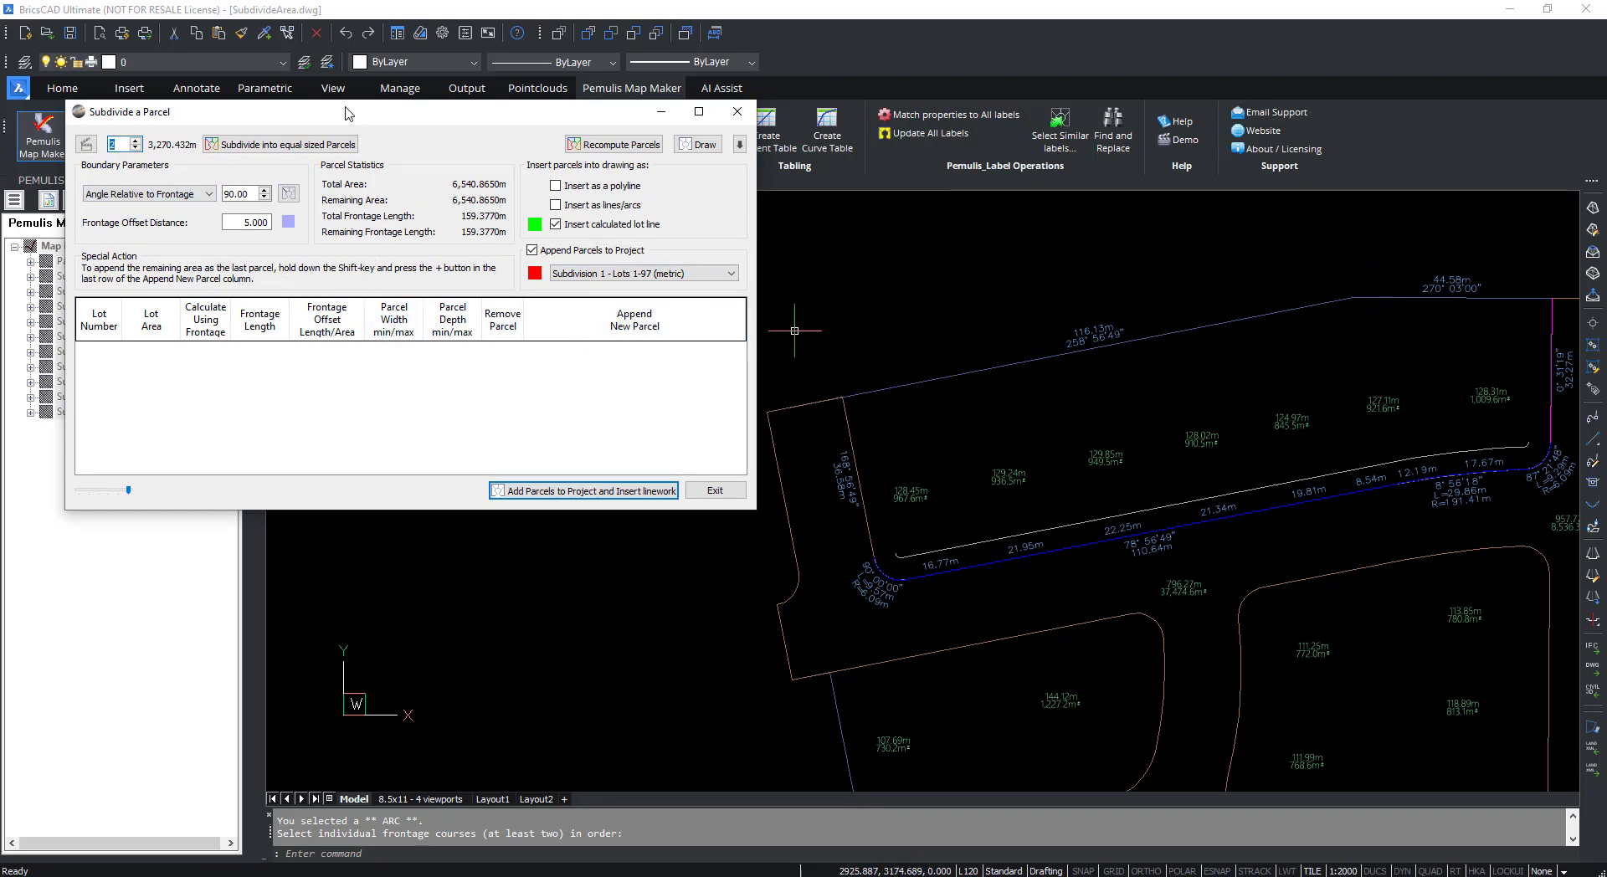
pyautogui.click(307, 146)
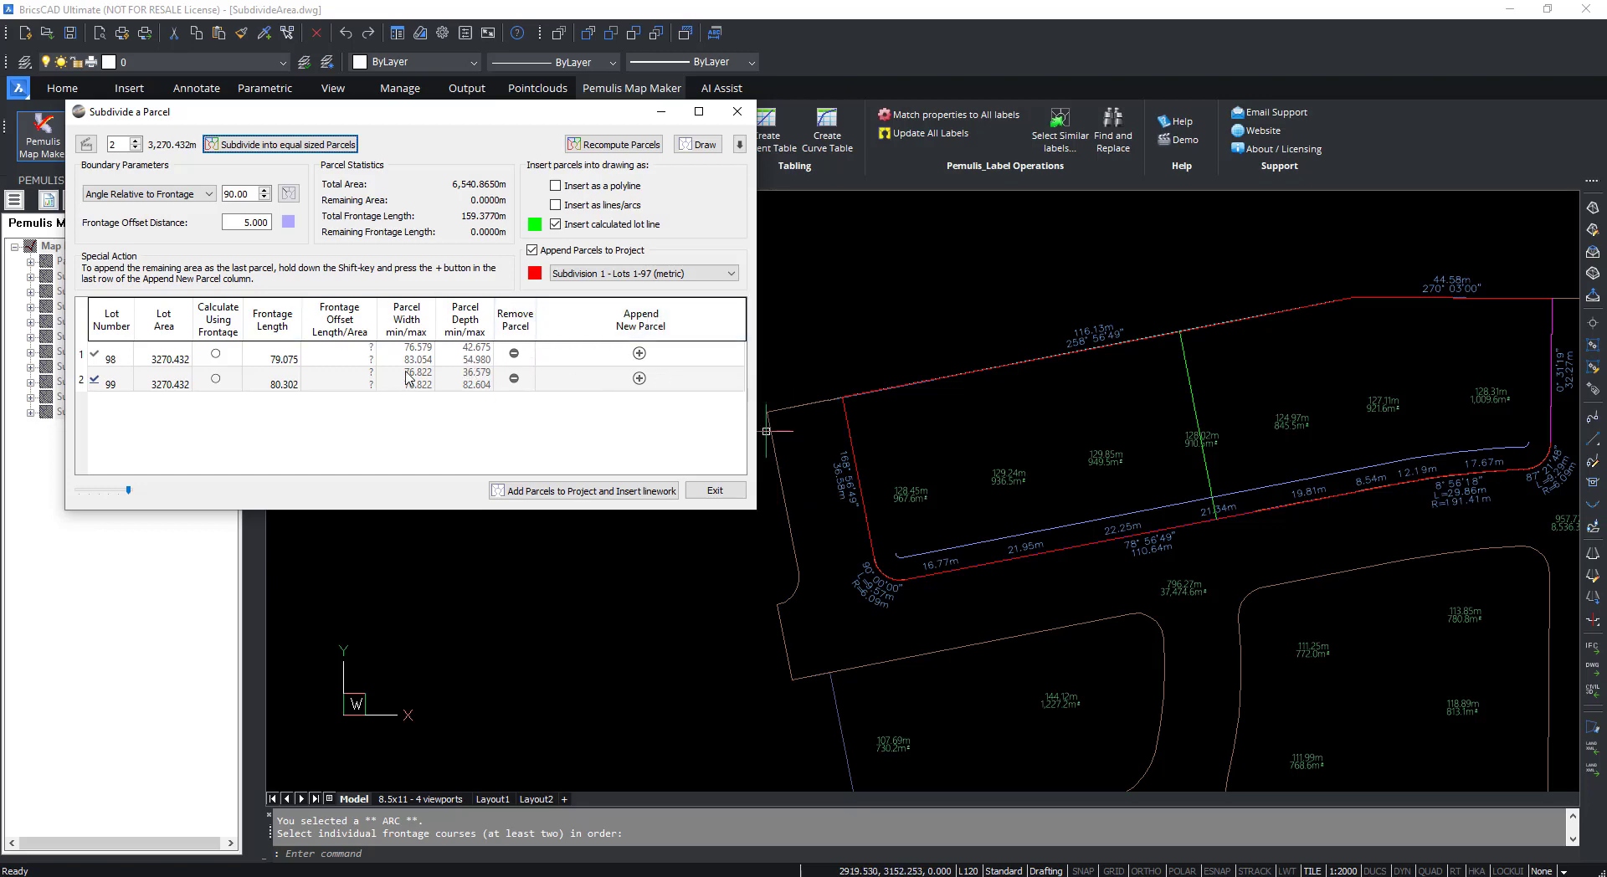
pyautogui.click(578, 251)
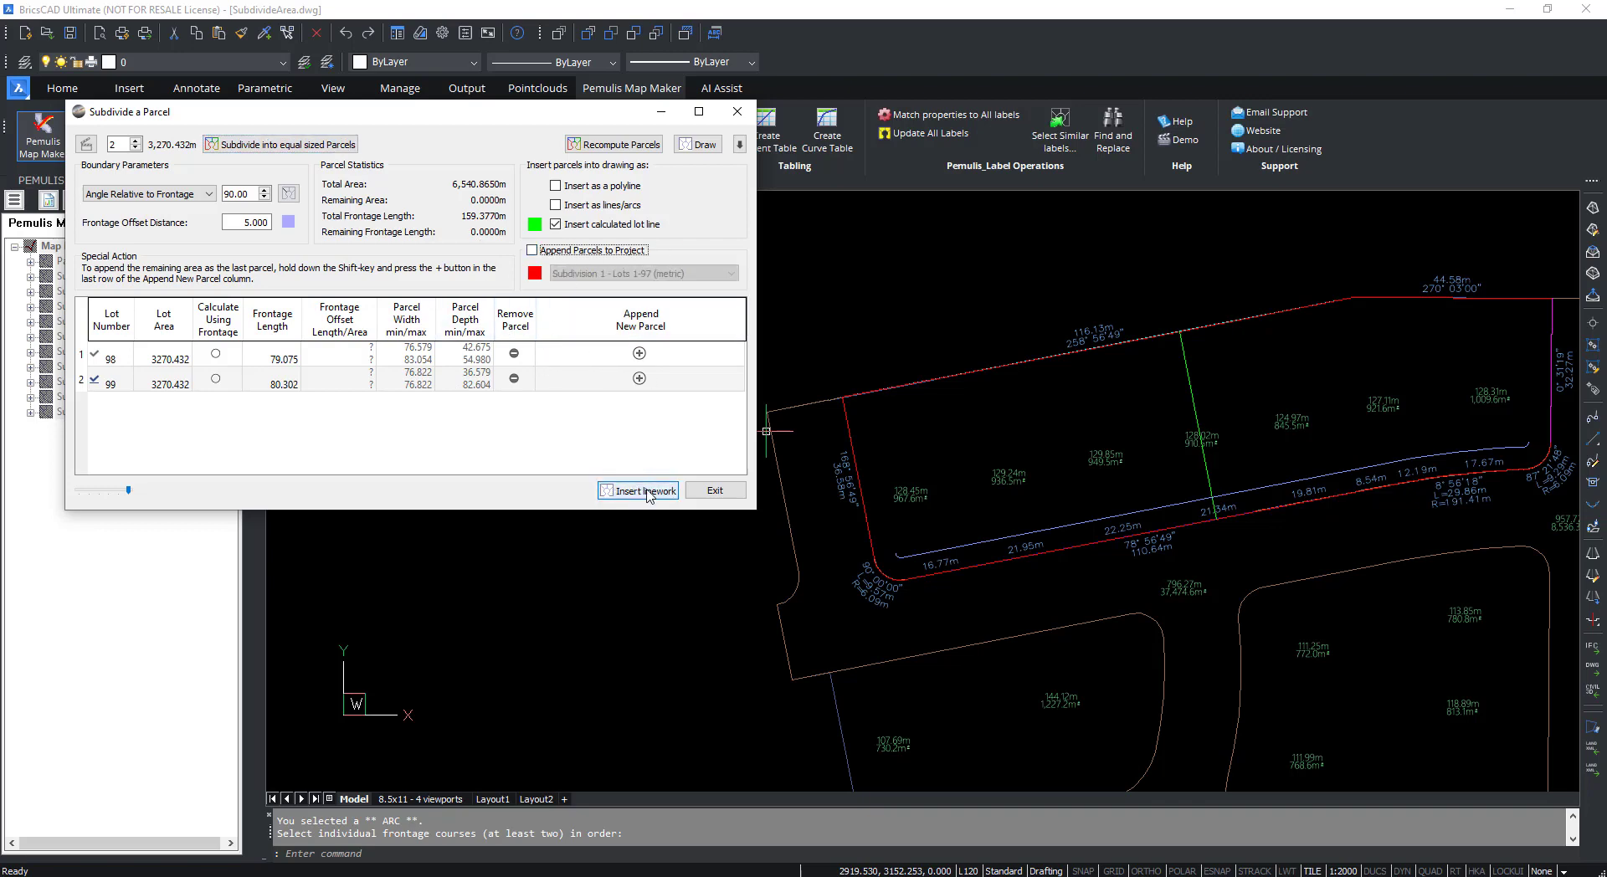
# Subdivide the parcel into 8 equal sized parcels, replacing the existing parcel list, and enlarge the dialog to fit all rows.
pyautogui.click(122, 143)
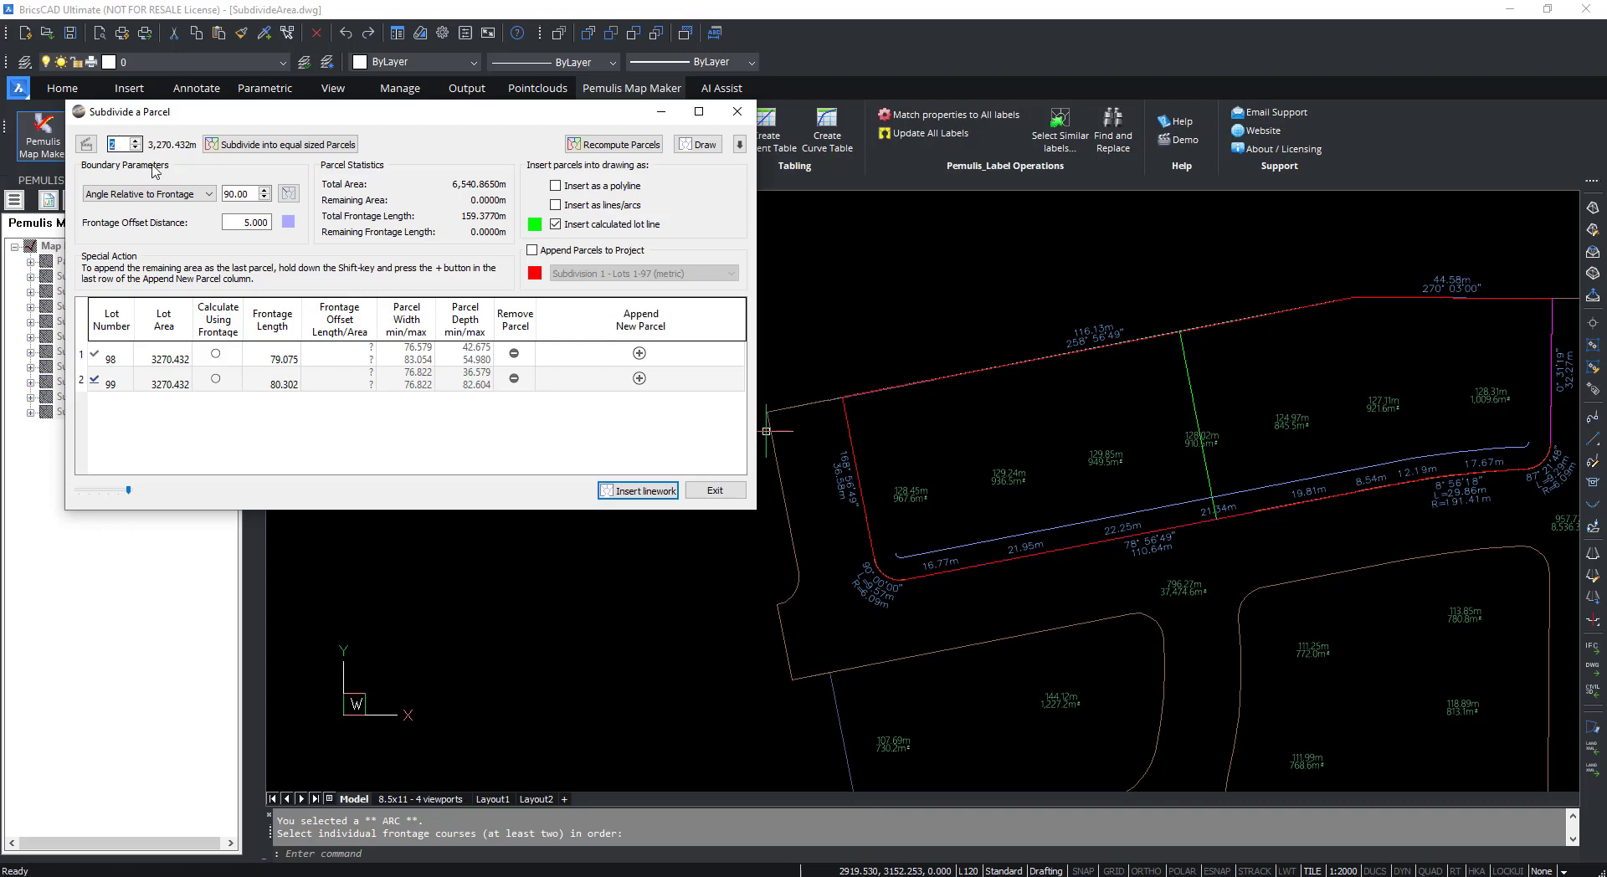
pyautogui.write('8')
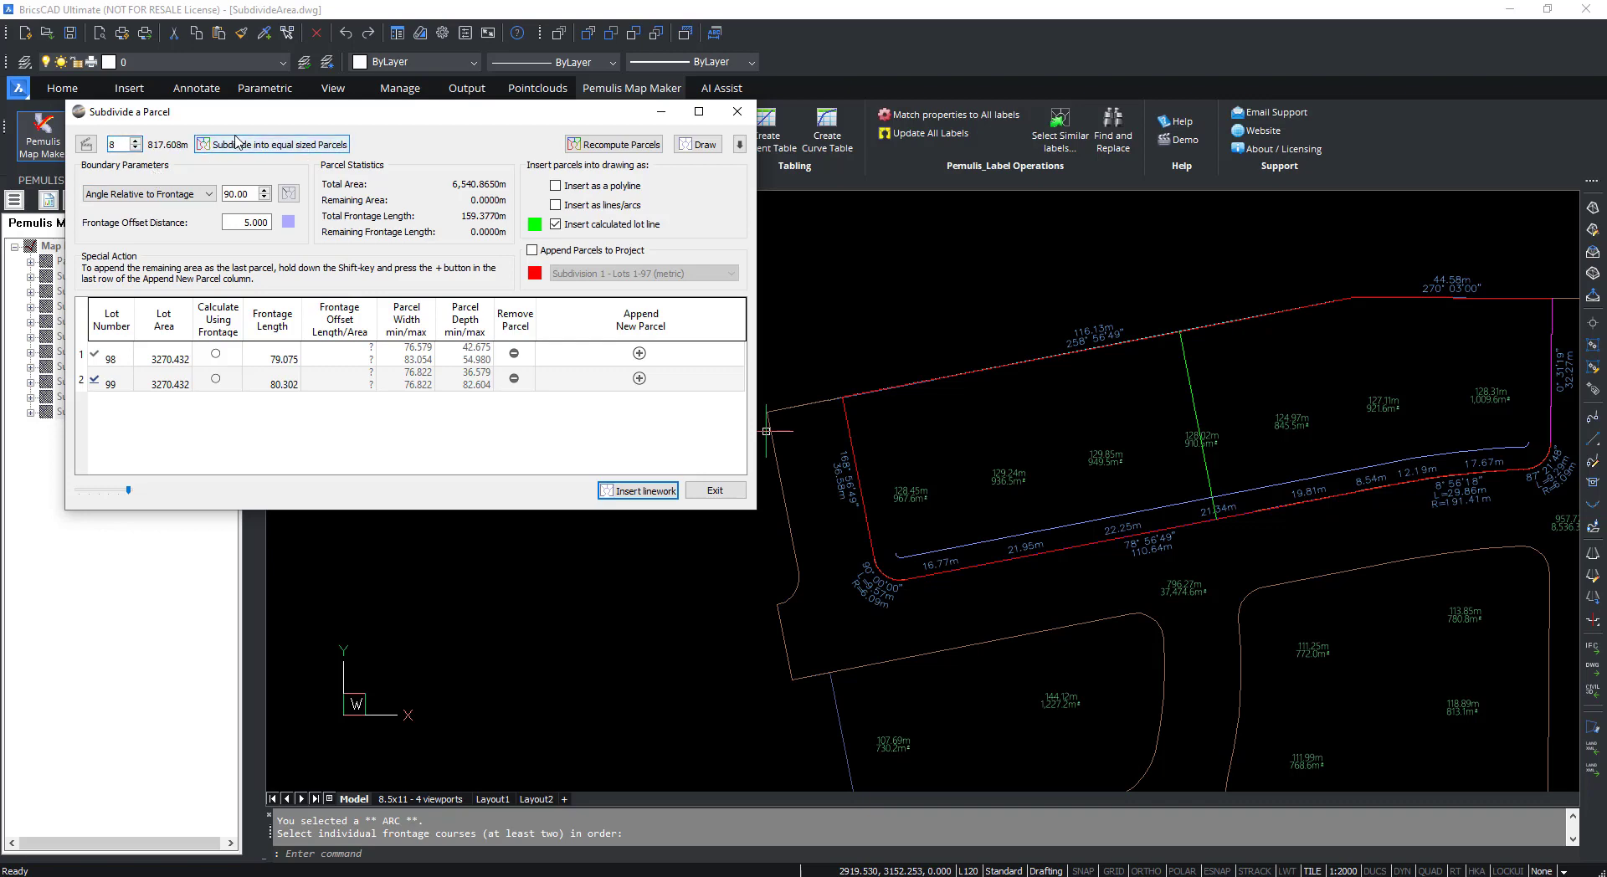
pyautogui.click(237, 142)
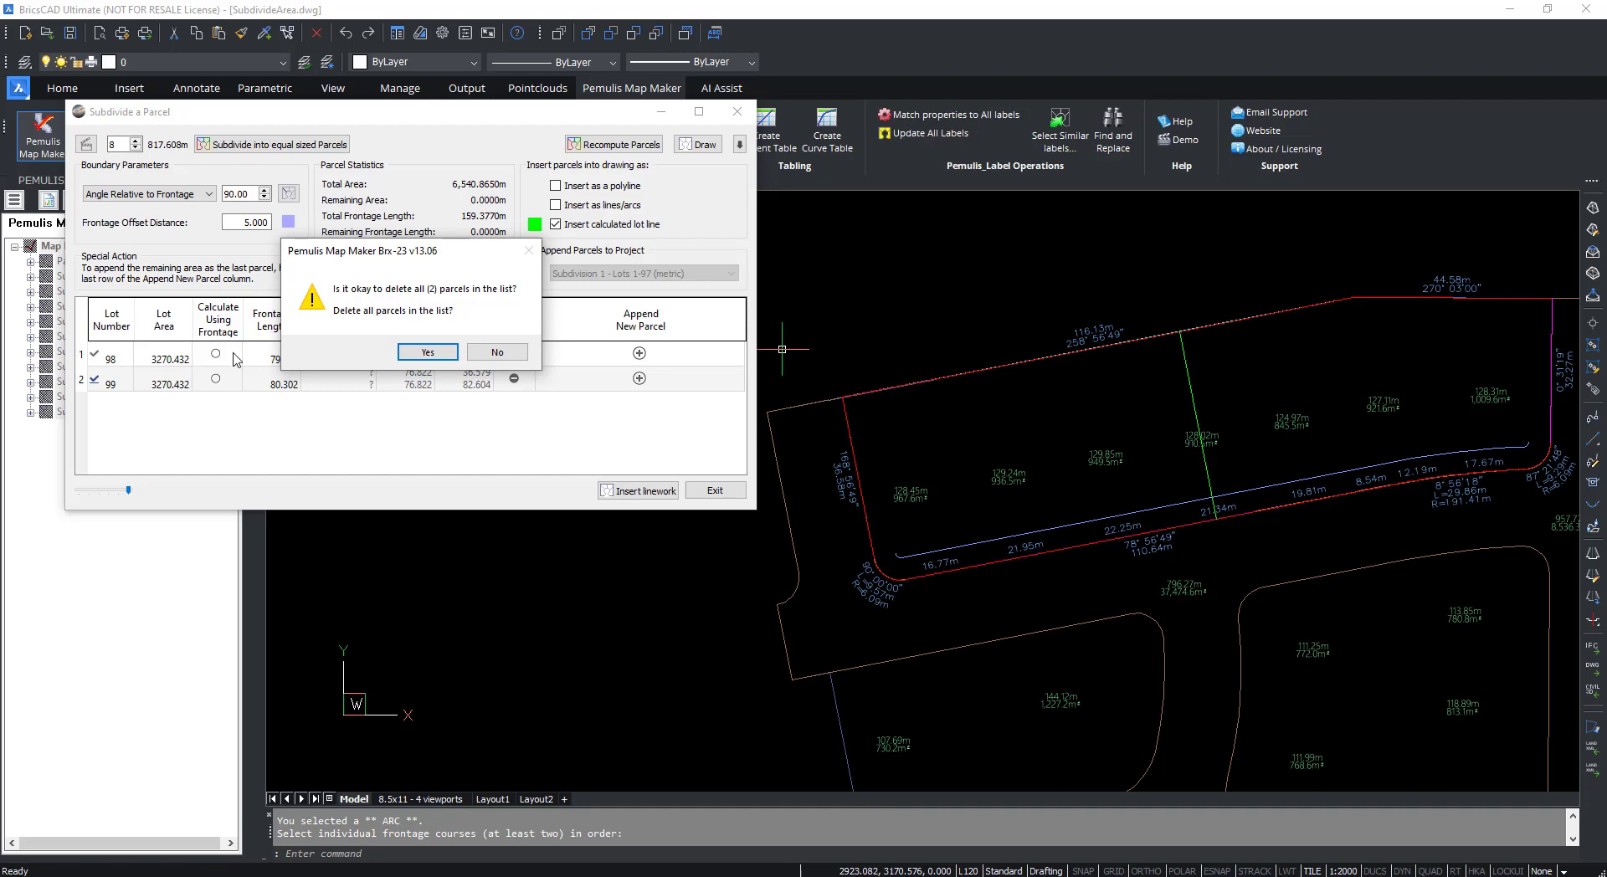
pyautogui.click(429, 355)
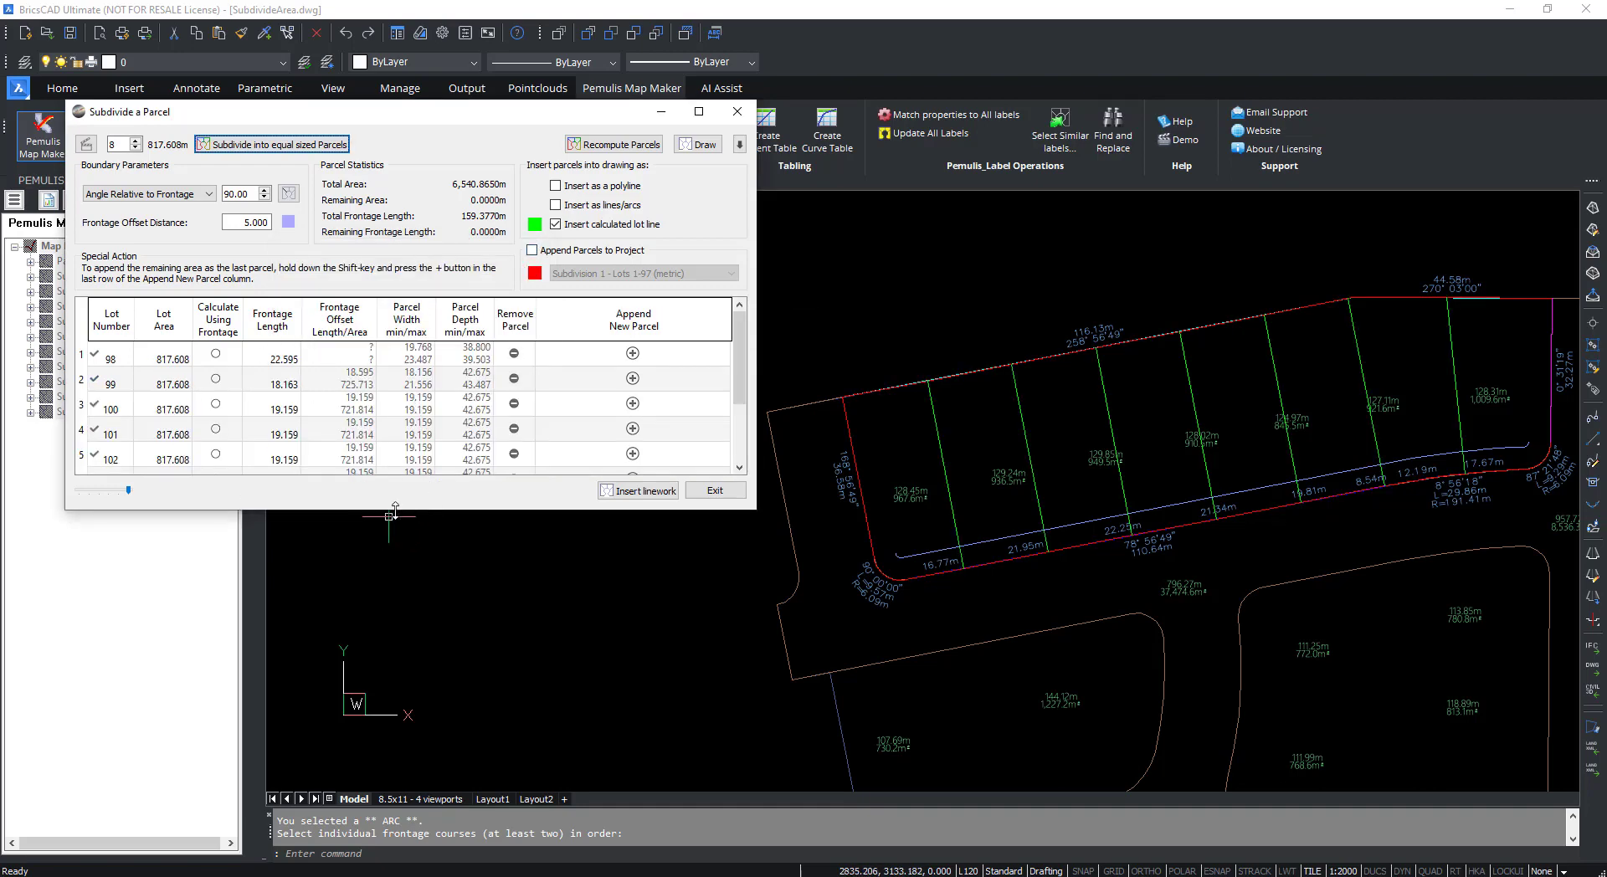
pyautogui.moveTo(395, 510); pyautogui.dragTo(394, 596)
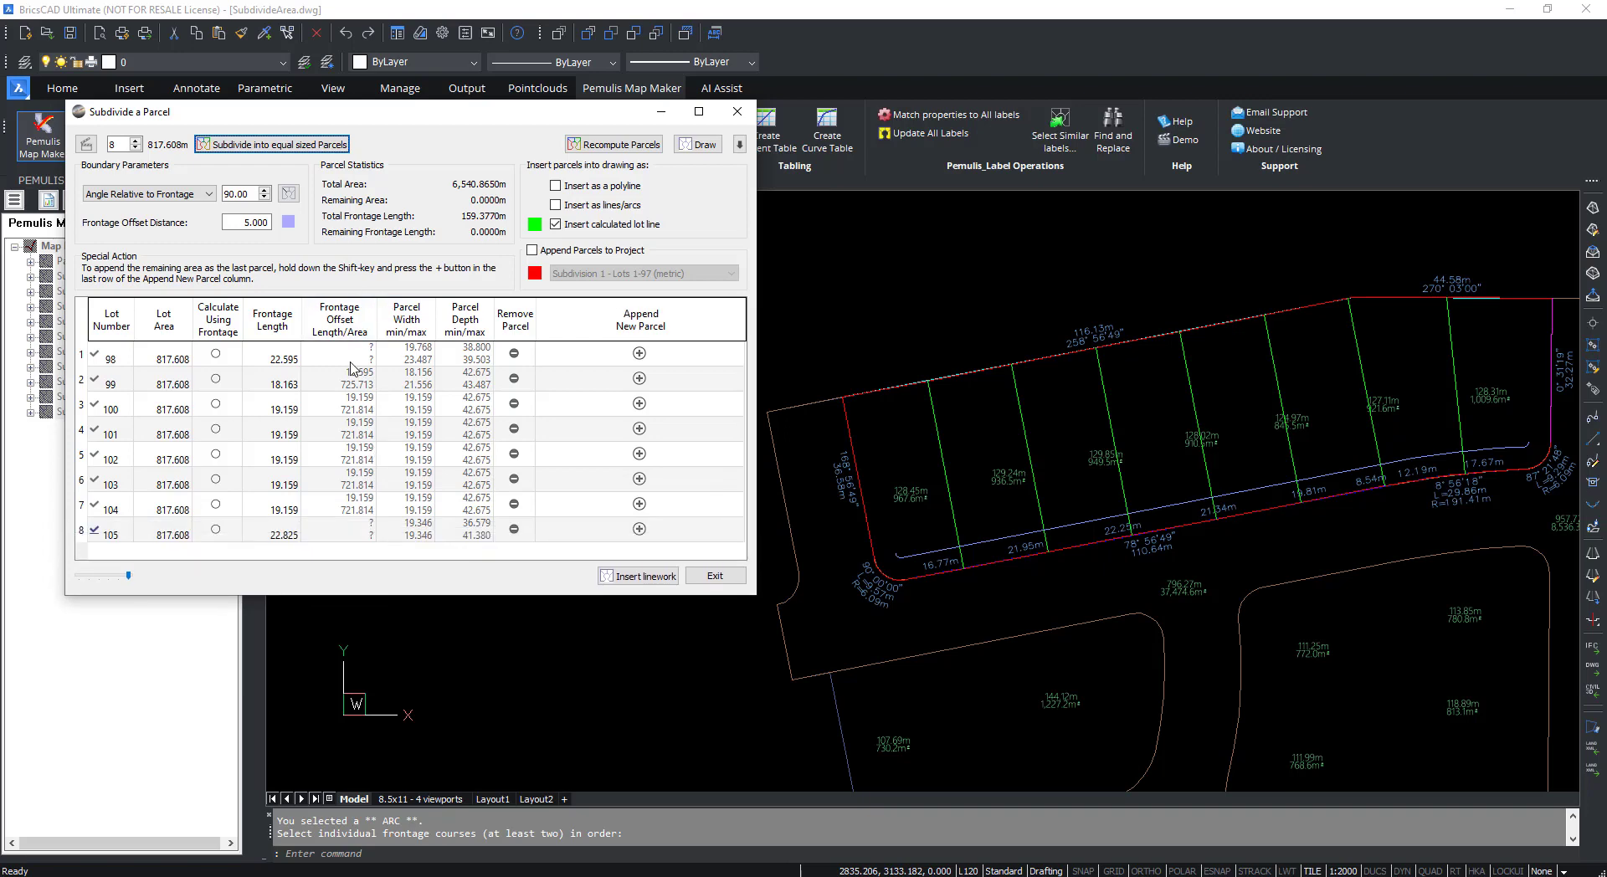
# Try a frontage offset distance of 15.000 and set it back to 5.000.
pyautogui.click(245, 221)
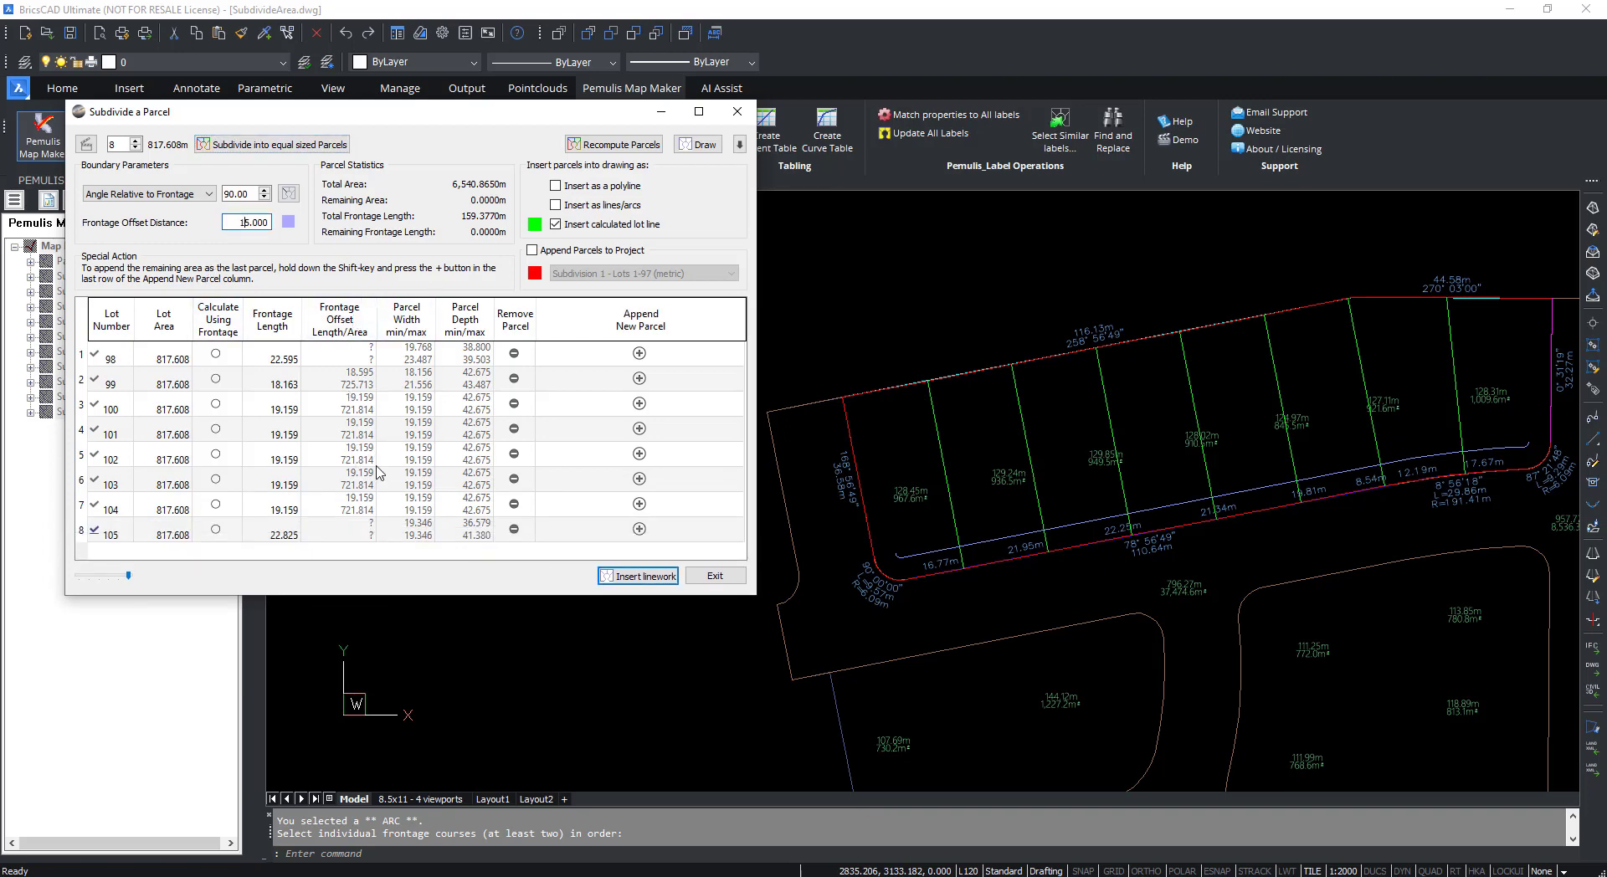
pyautogui.write('1')
pyautogui.press('Tab')
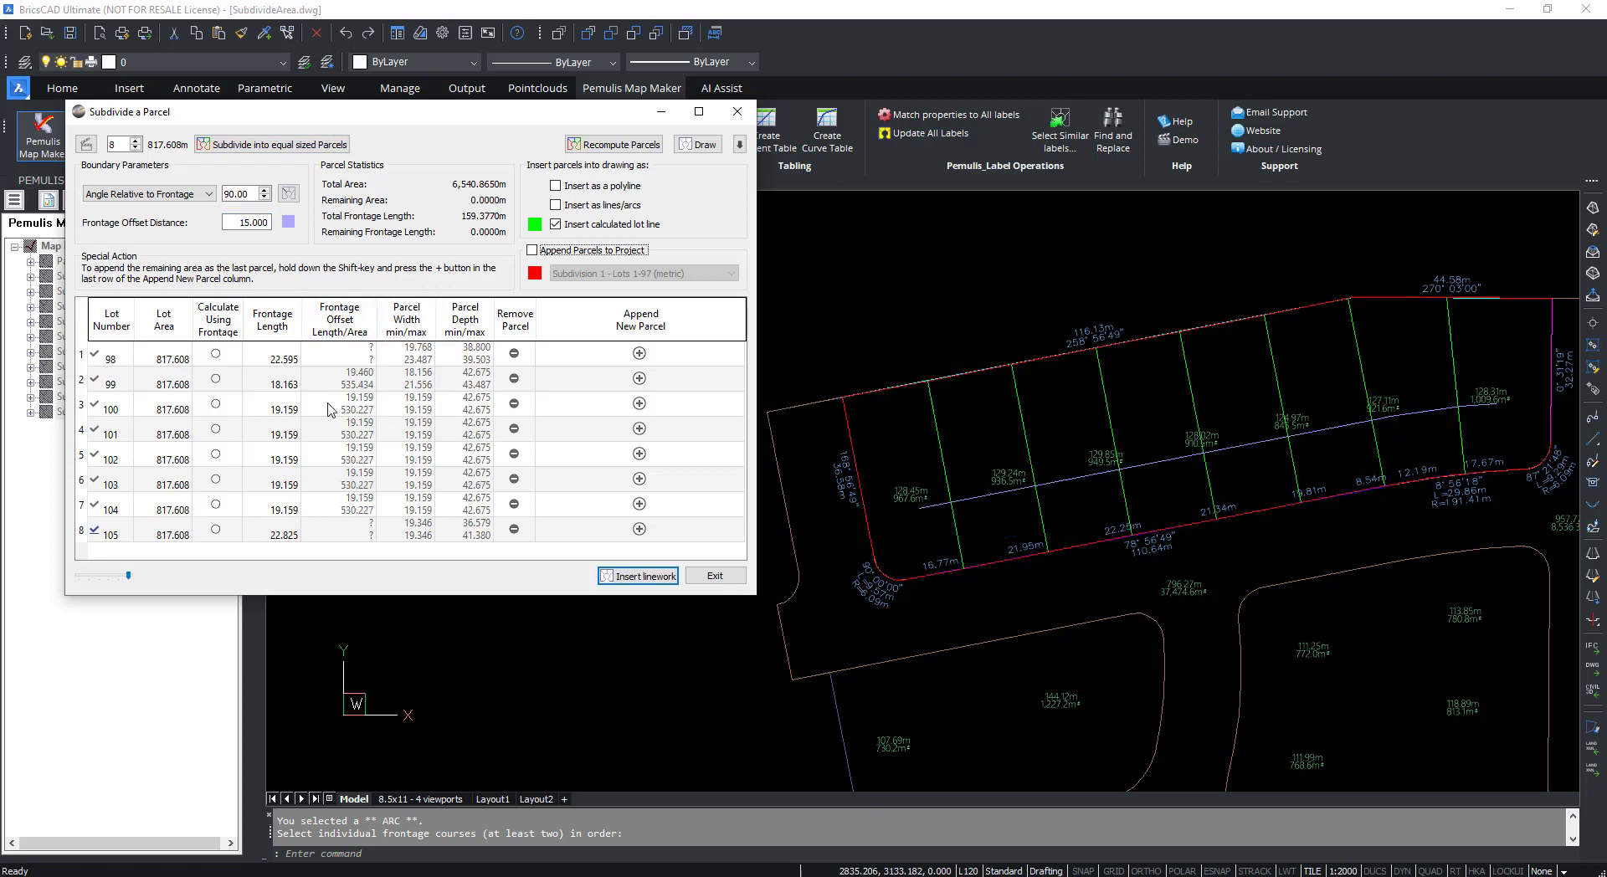
pyautogui.click(232, 221)
pyautogui.press('Delete')
pyautogui.press('Tab')
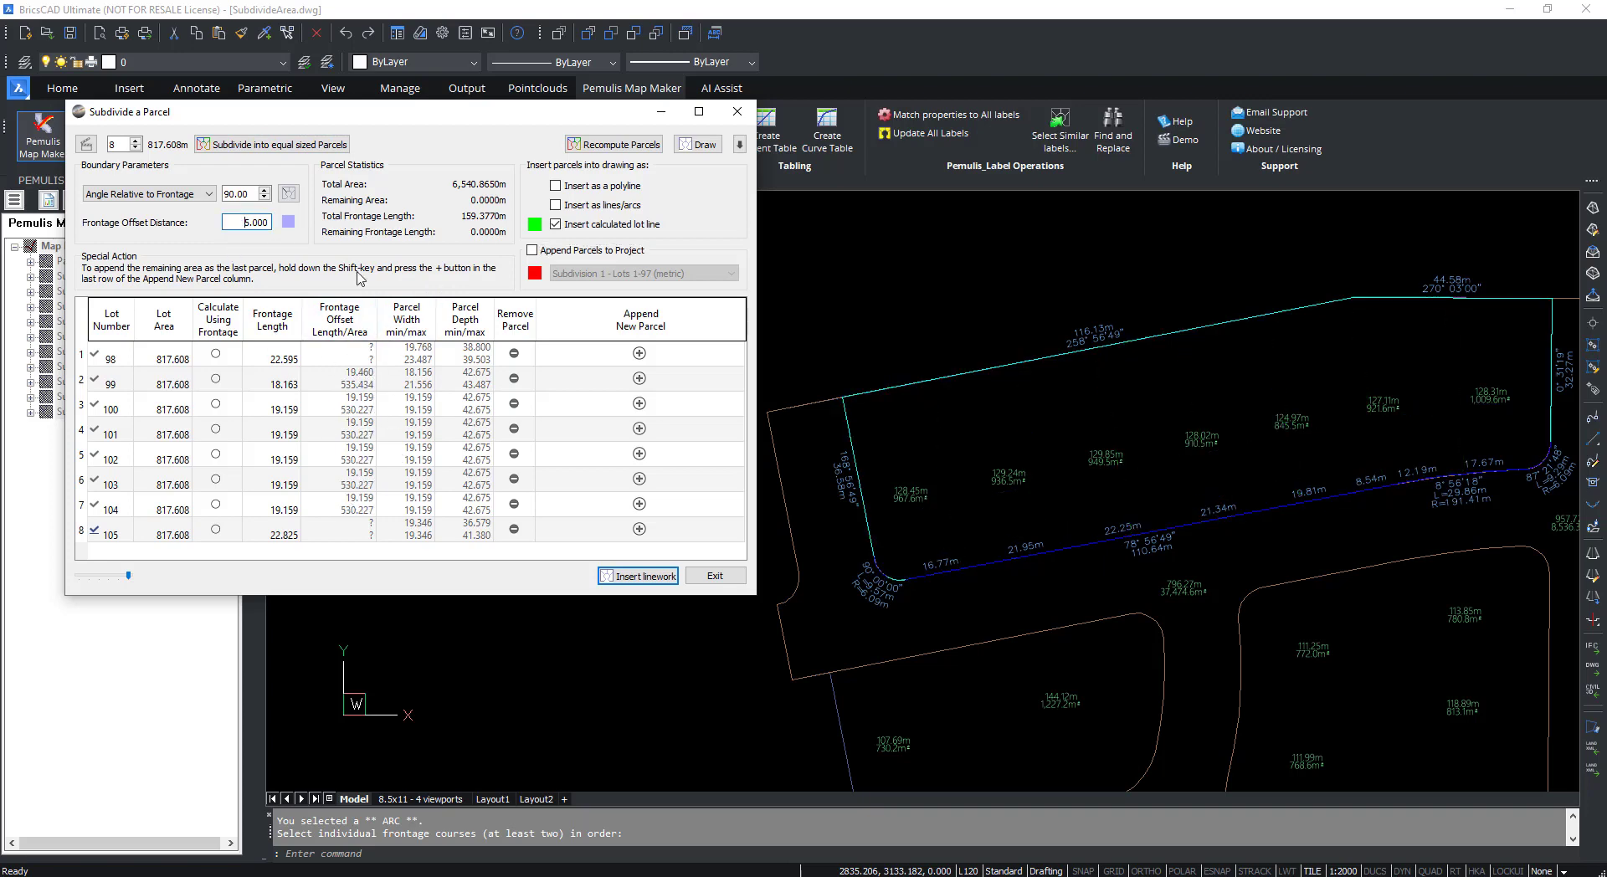
# Try recomputing the parcels at an 80.00 angle relative to the frontage, and recompute them back at 90.00.
pyautogui.click(239, 194)
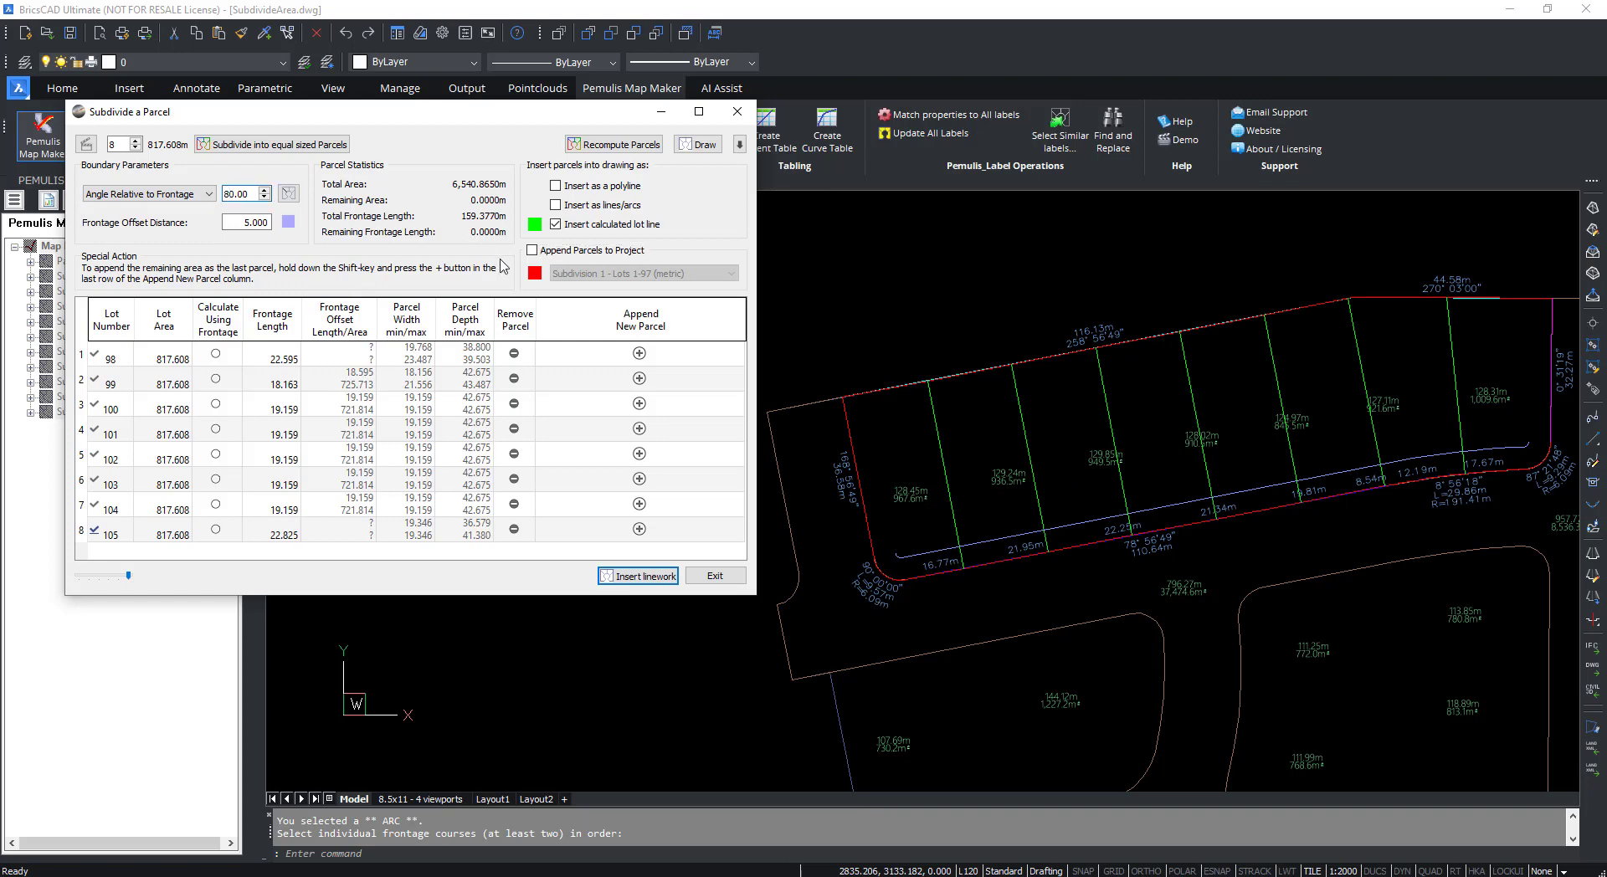
pyautogui.press('Tab')
pyautogui.click(611, 145)
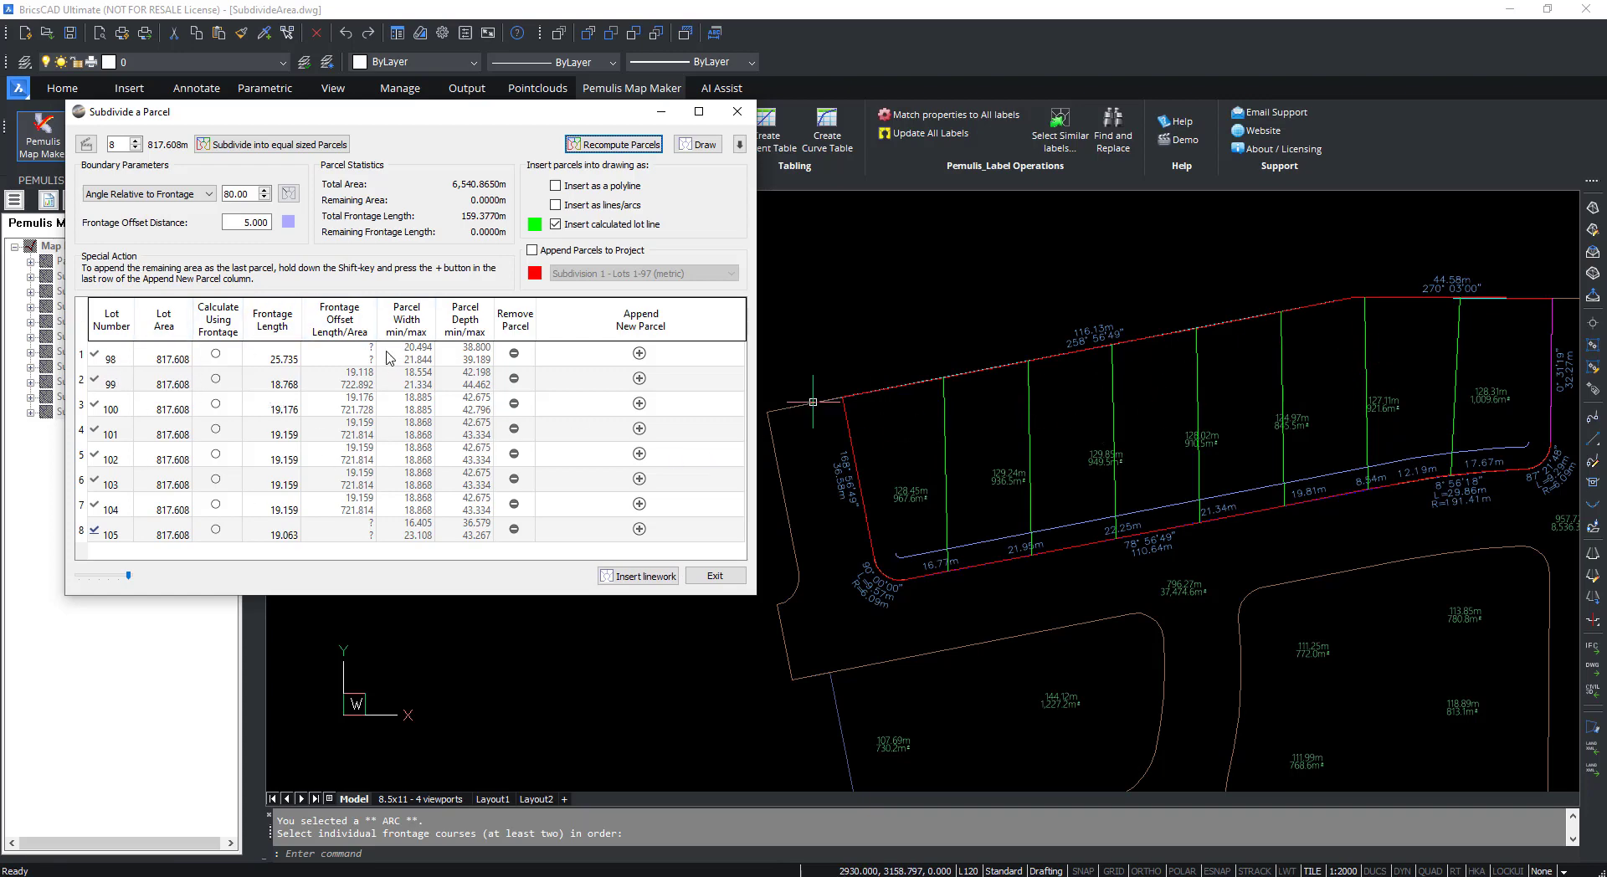
pyautogui.click(238, 194)
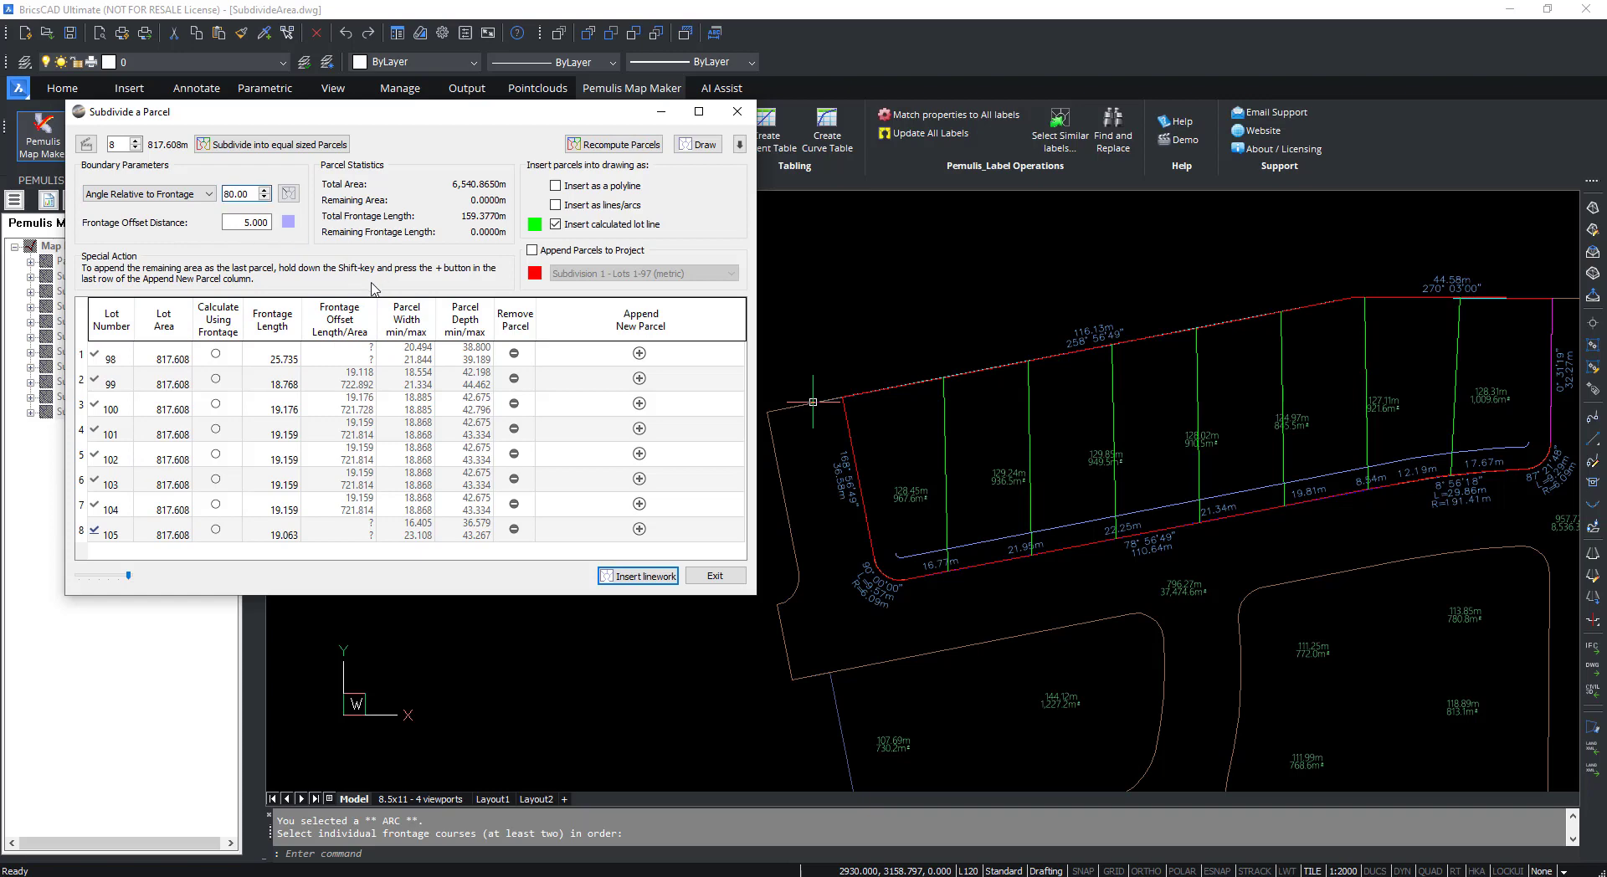
pyautogui.write('9')
pyautogui.click(615, 145)
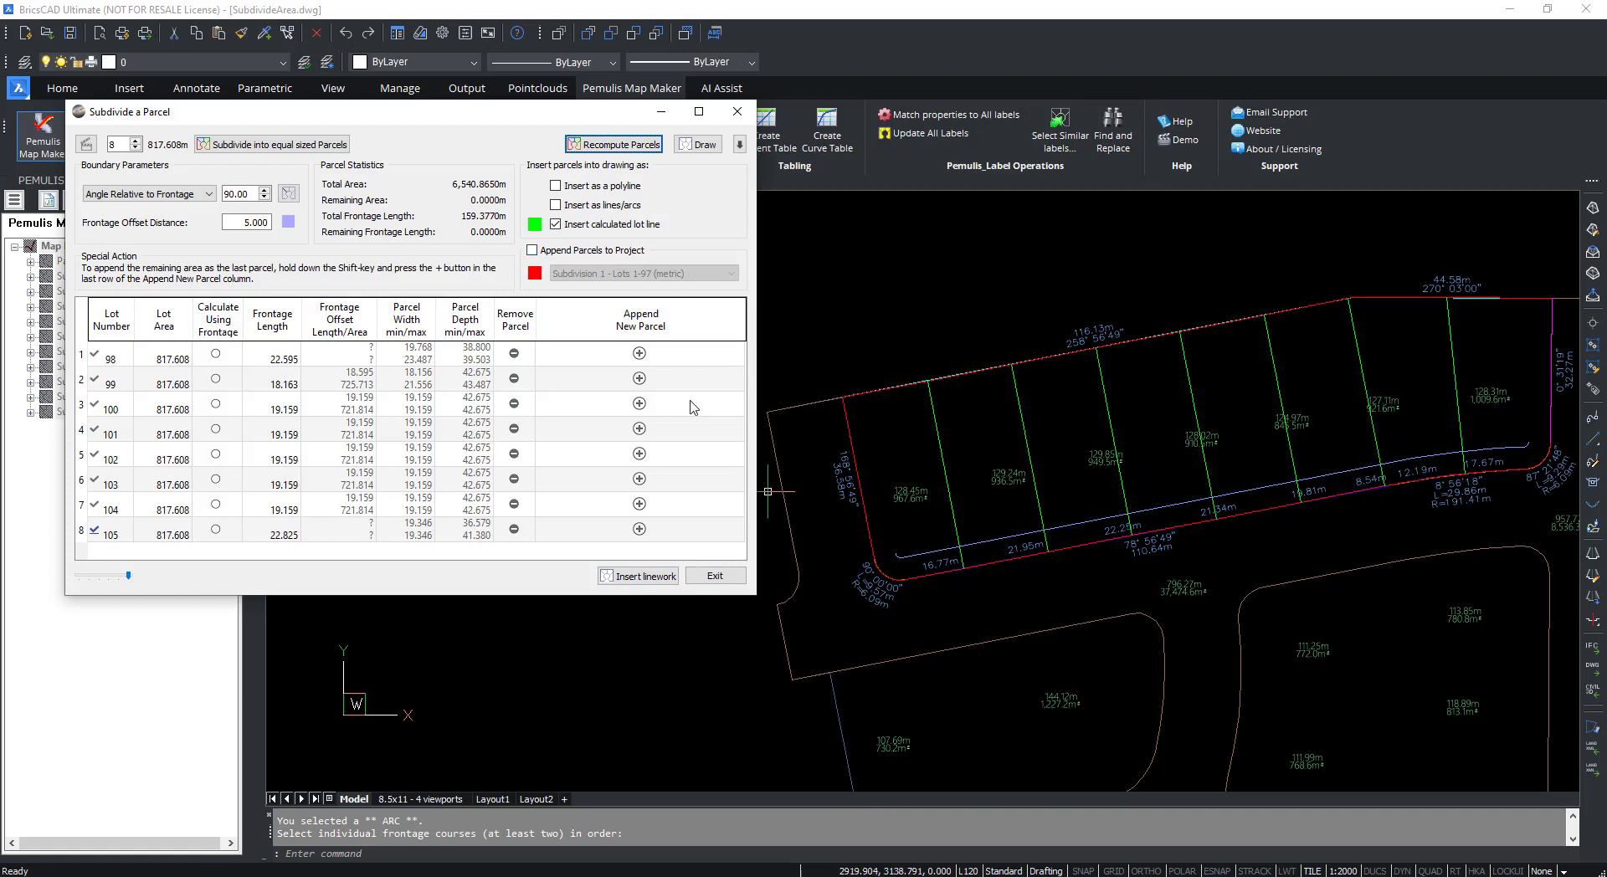
# Turn on appending parcels to the project and renumber the first two lots as 2 and 993.
pyautogui.click(573, 252)
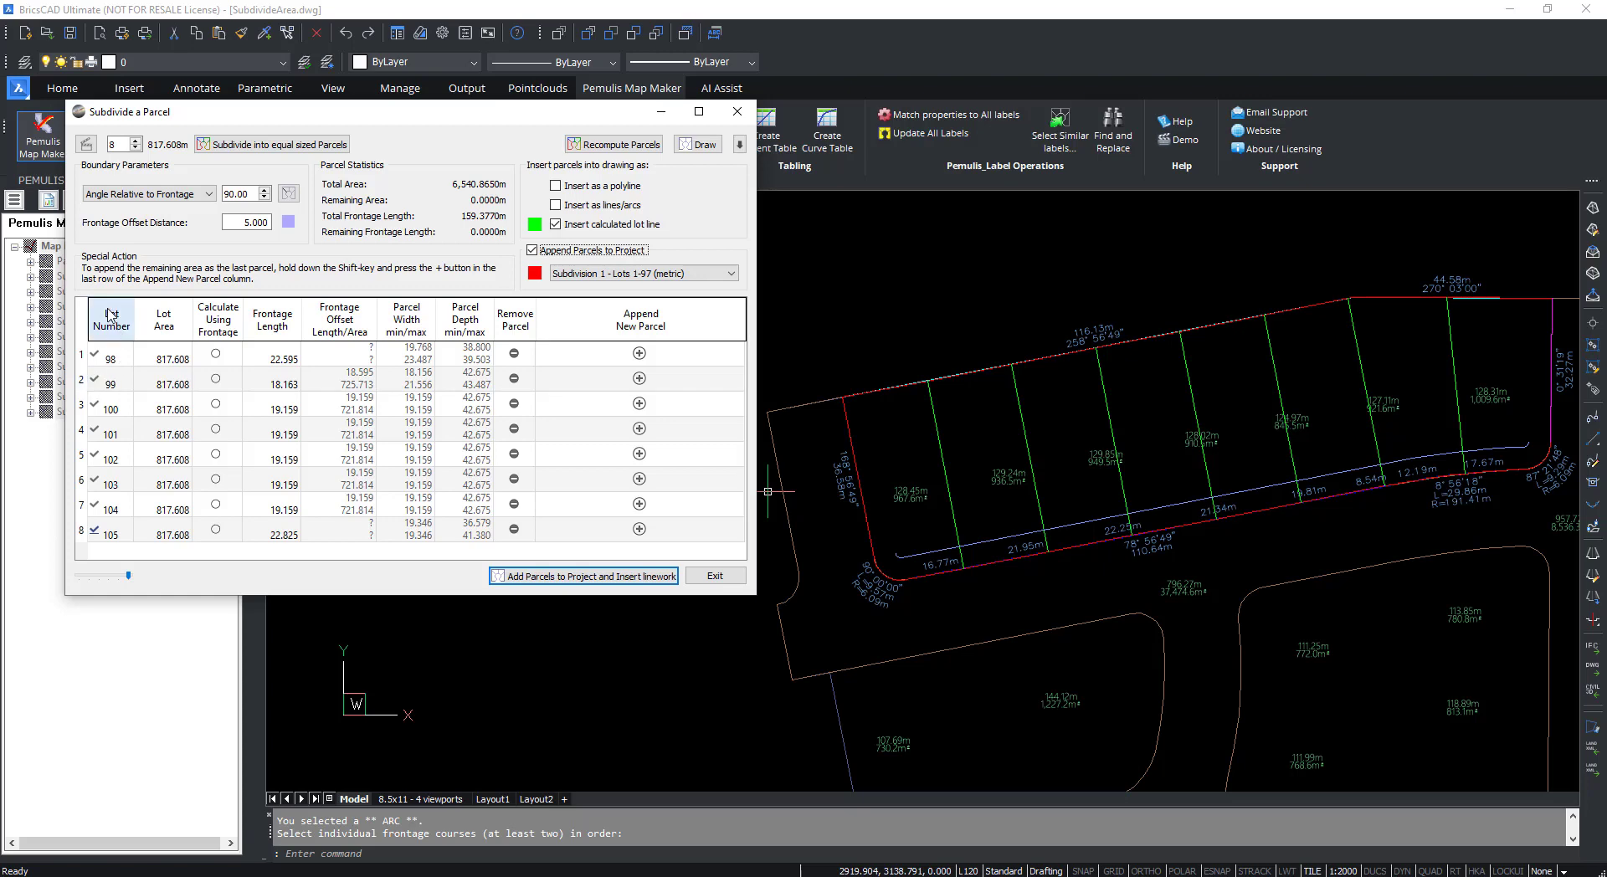
pyautogui.click(111, 357)
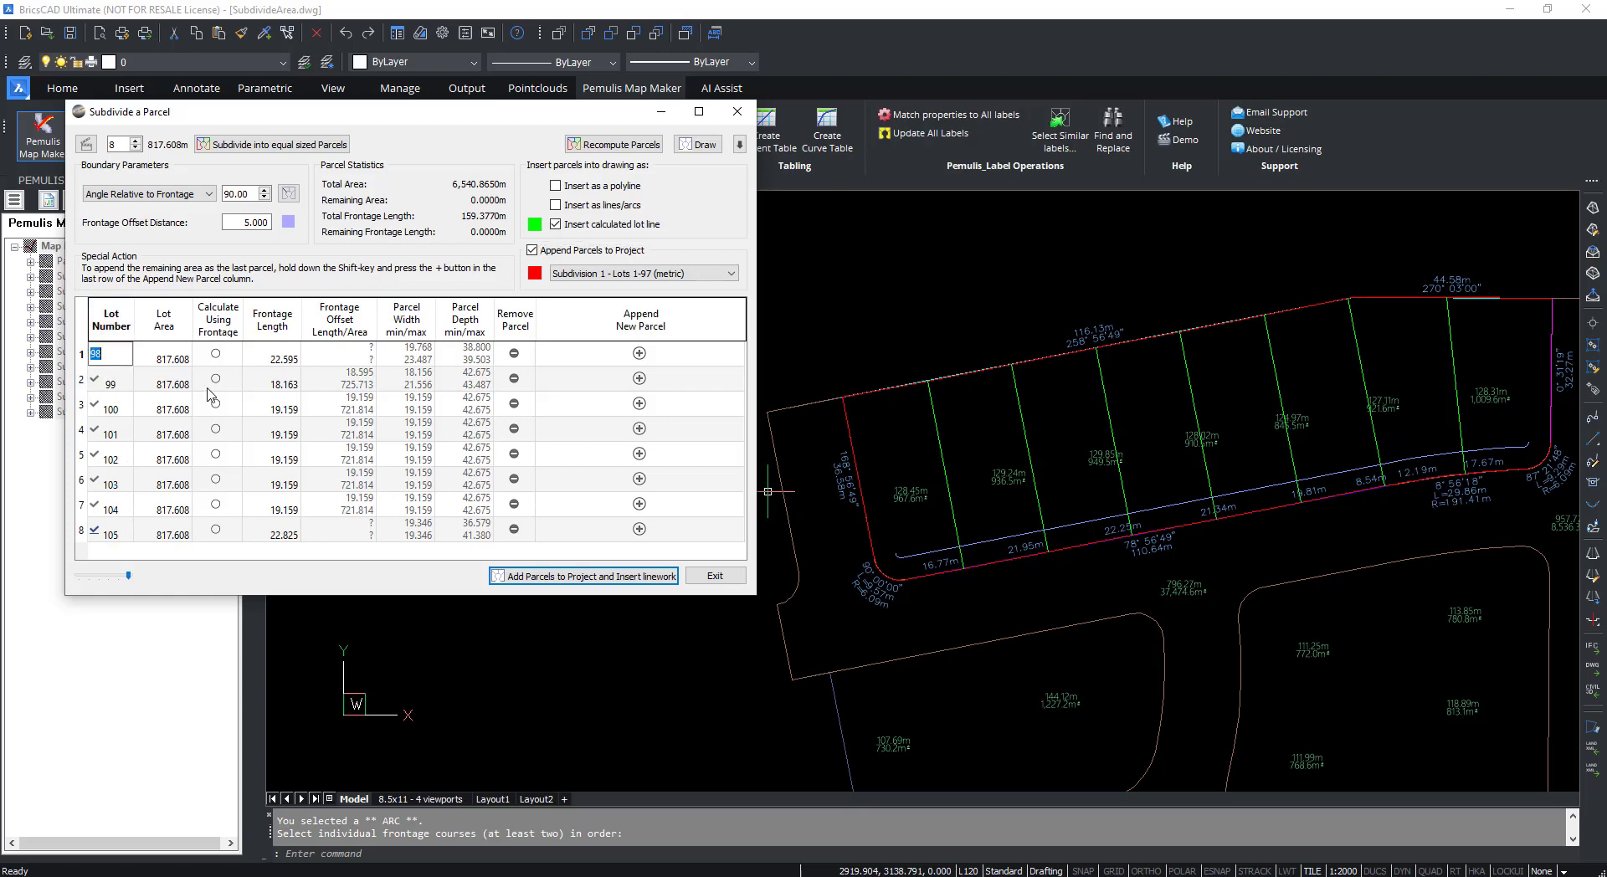
pyautogui.write('2')
pyautogui.press('Return')
pyautogui.write('993')
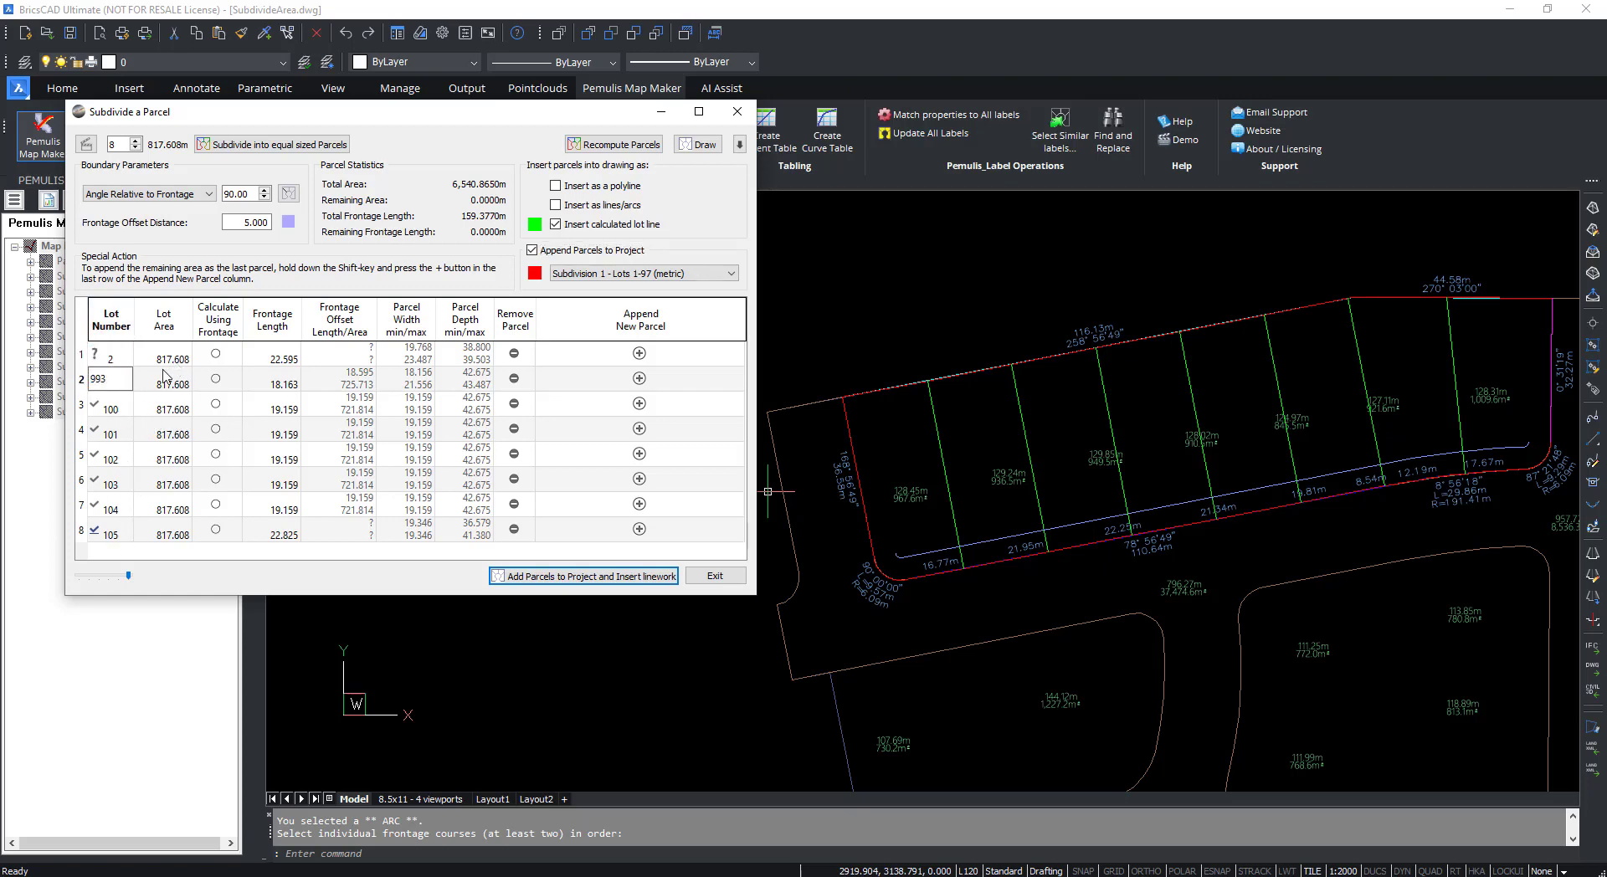
pyautogui.press('Tab')
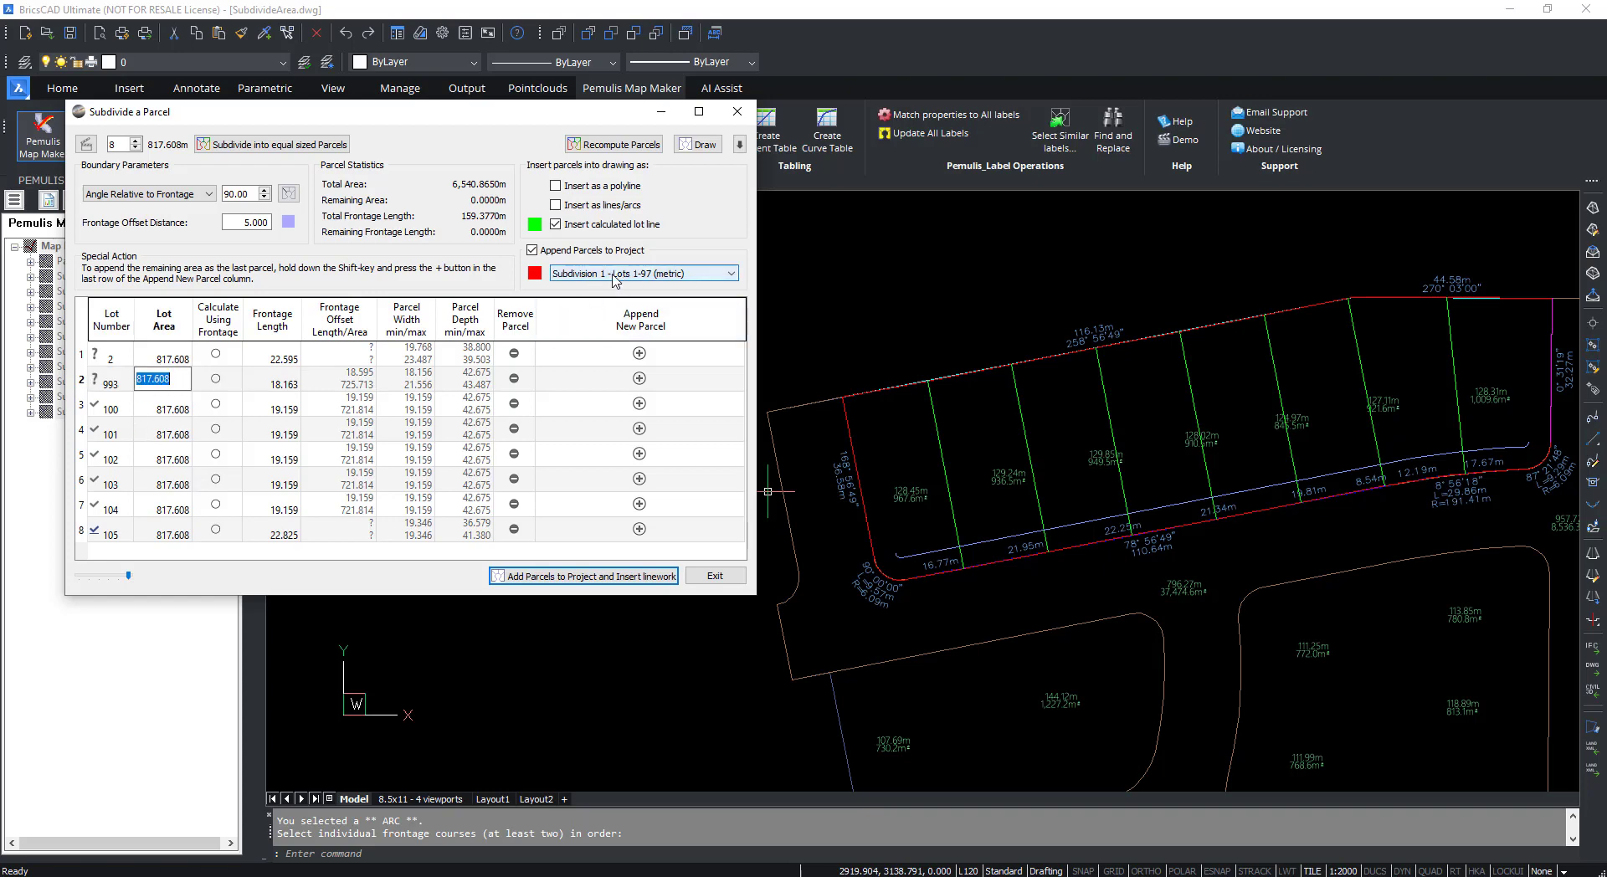
# Choose Parcels along Frontage as the project to append to, recompute the parcels, and move the dialog clear of the lots.
pyautogui.moveTo(496, 114); pyautogui.dragTo(668, 108)
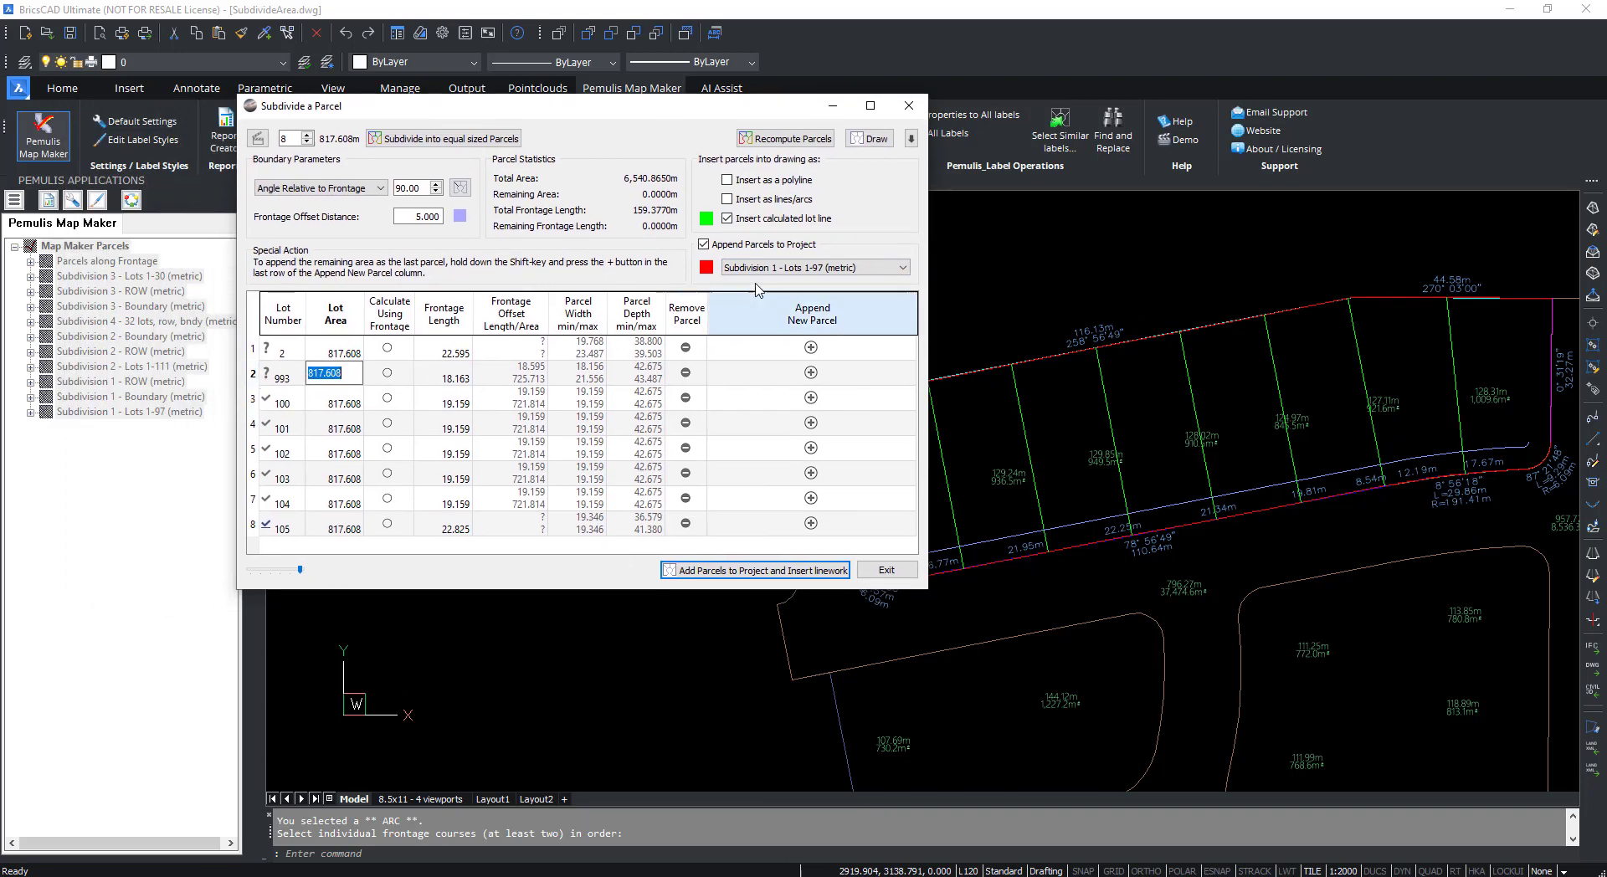
pyautogui.click(791, 268)
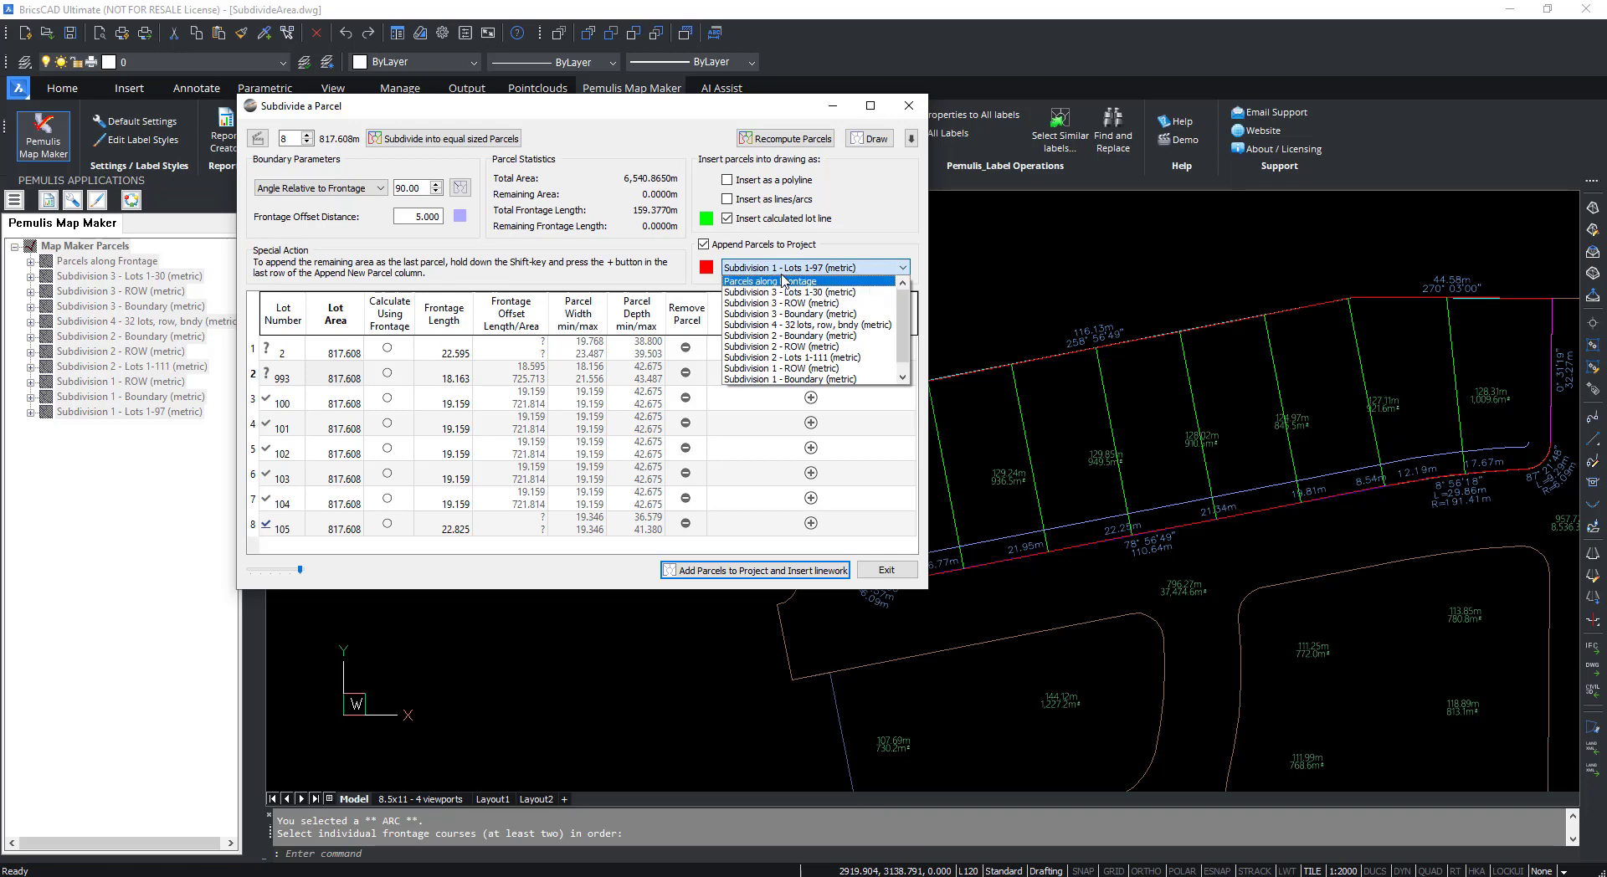
pyautogui.click(785, 283)
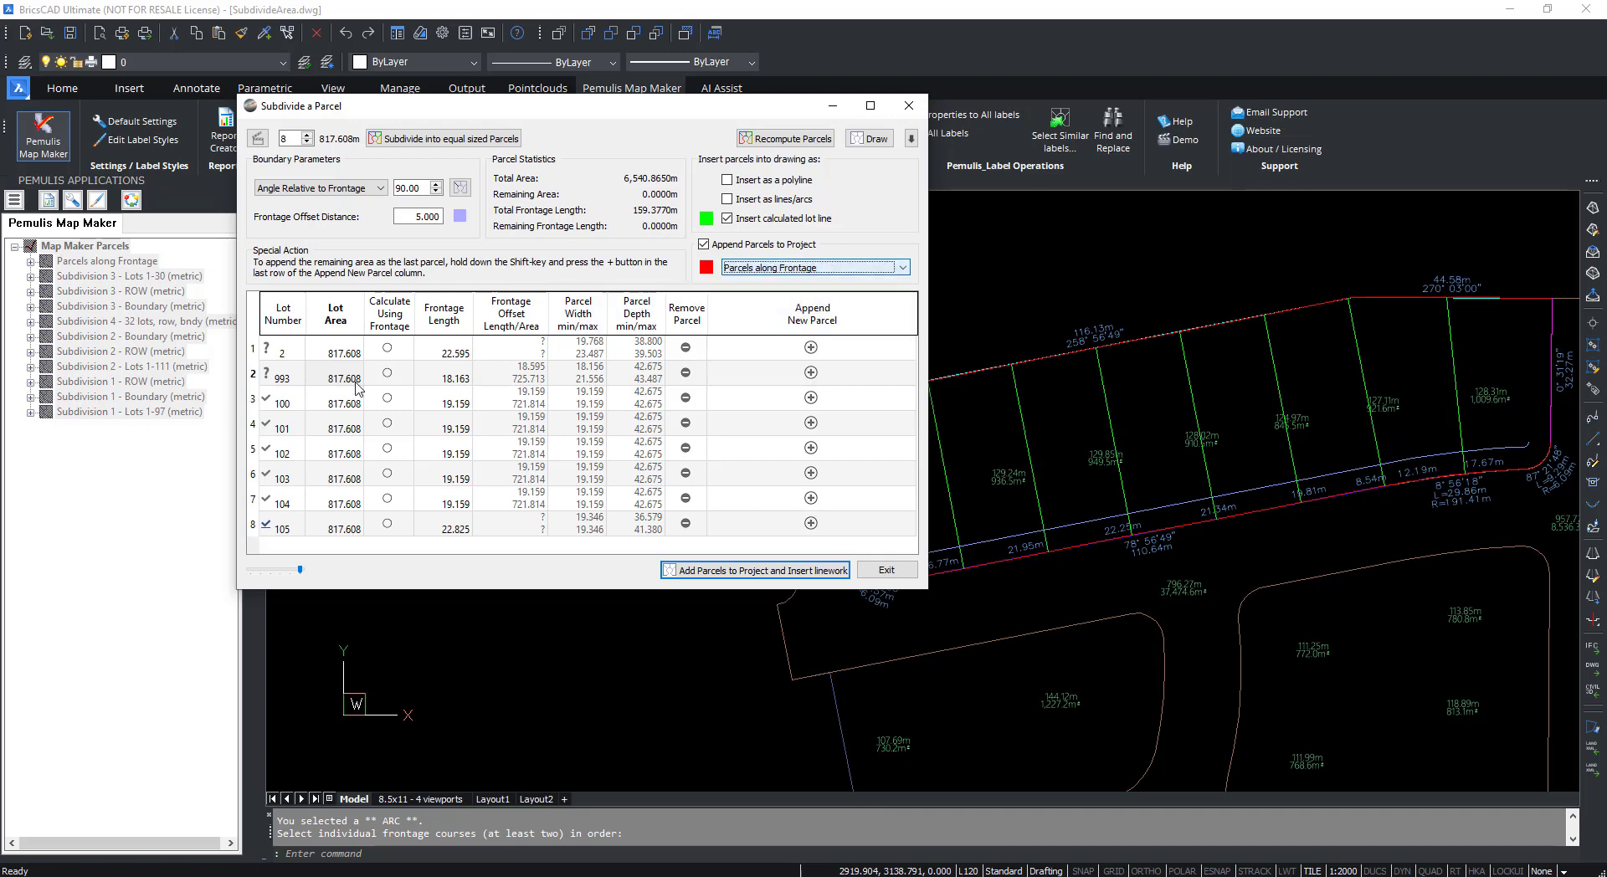
pyautogui.click(783, 141)
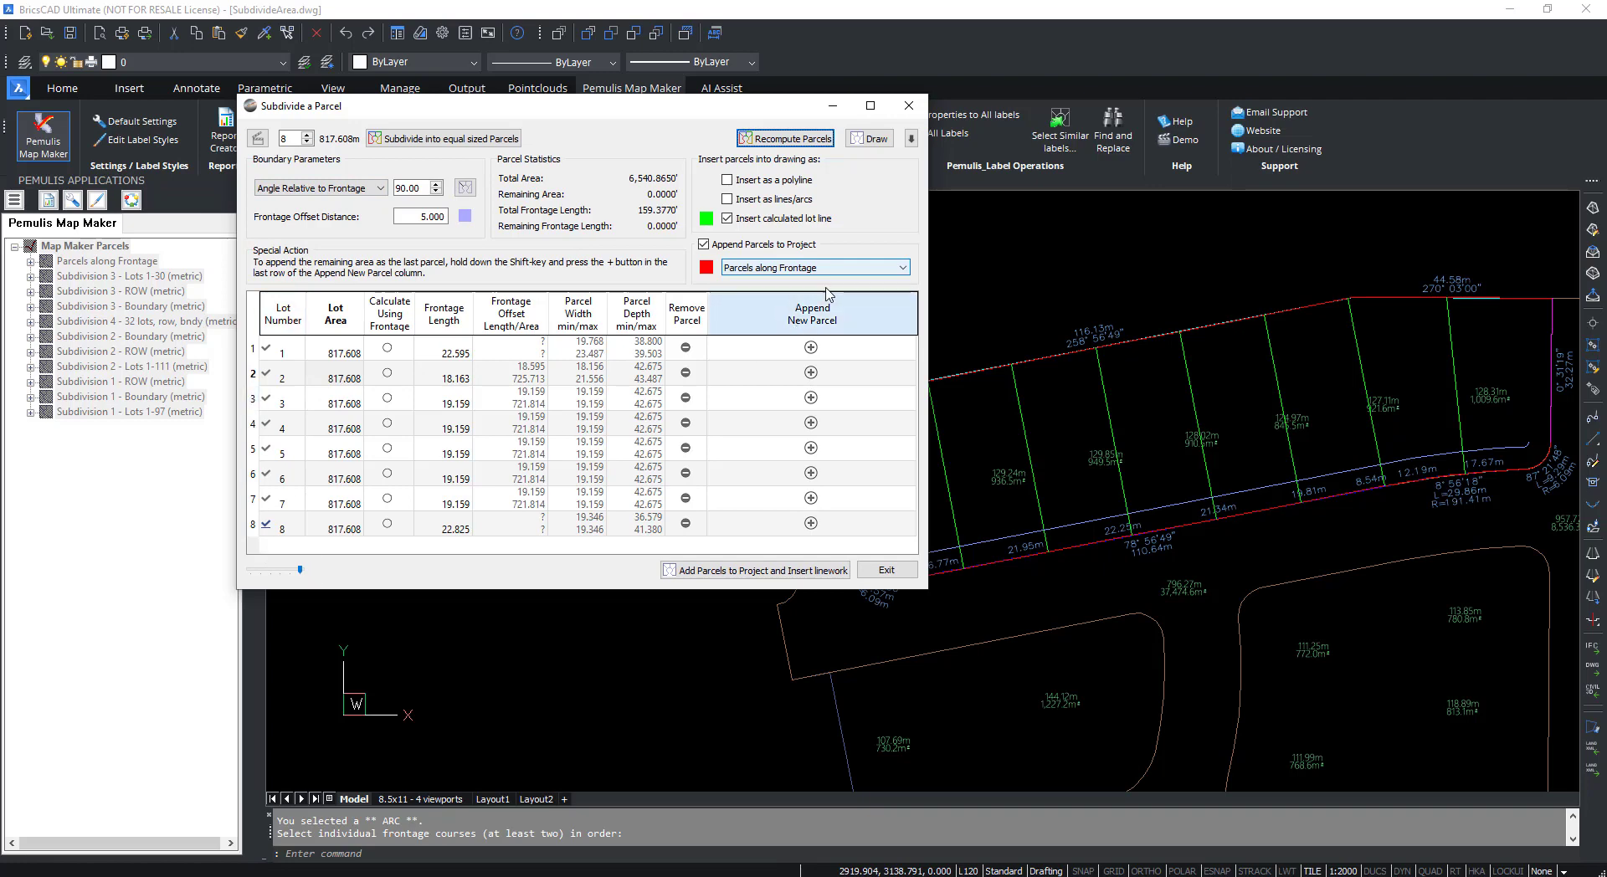
pyautogui.moveTo(546, 111); pyautogui.dragTo(368, 73)
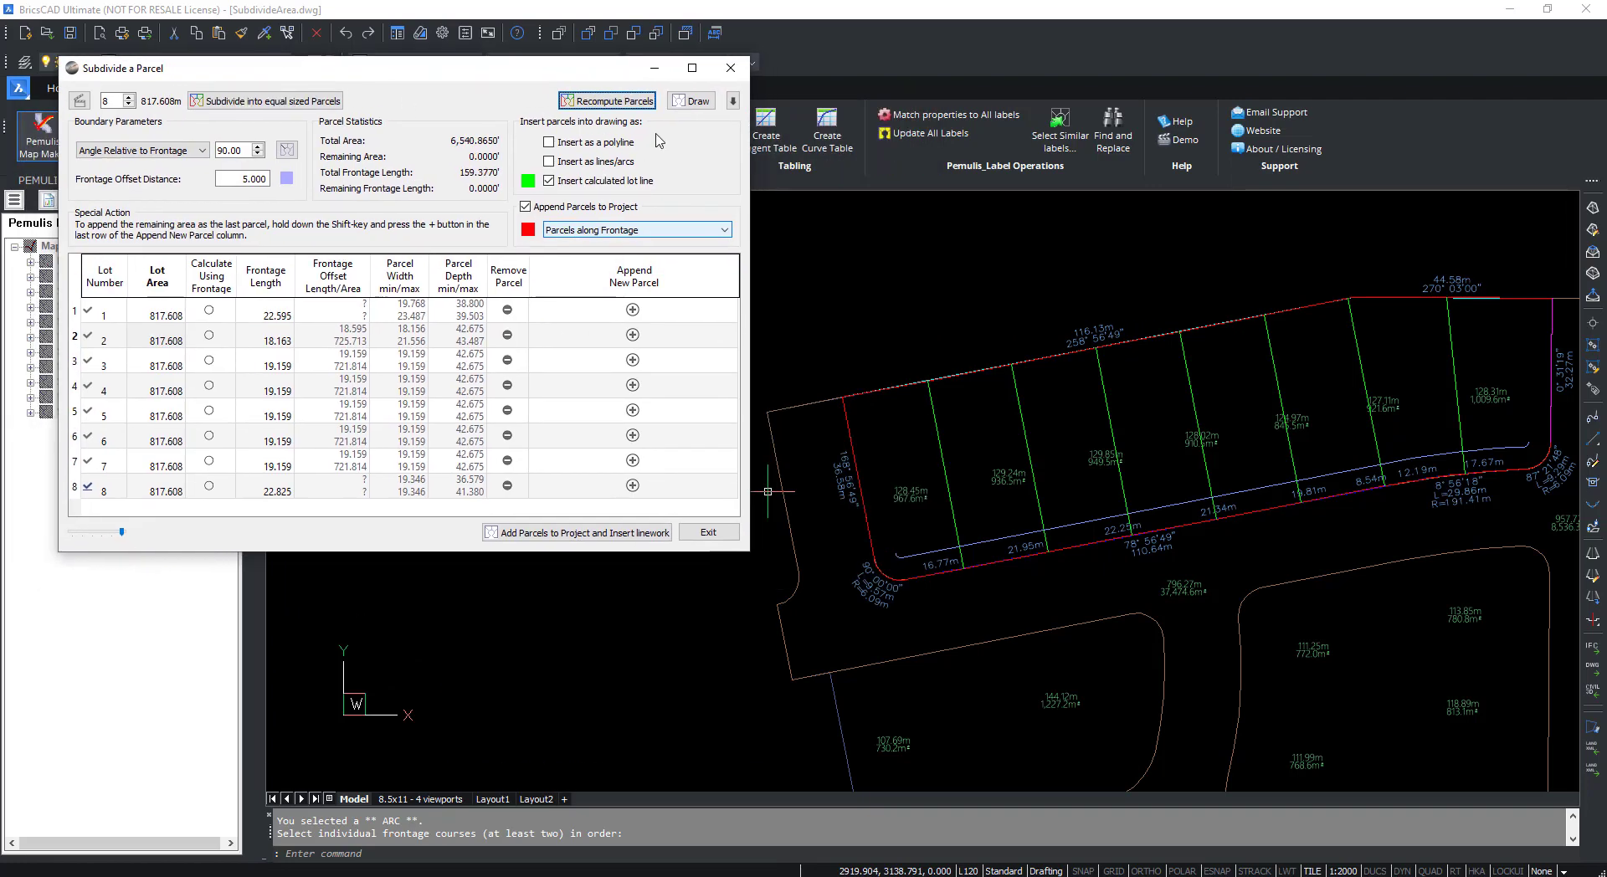
# Collapse the settings area above the parcel list and set the lot areas of lots 1 through 4 to 800.
pyautogui.click(733, 100)
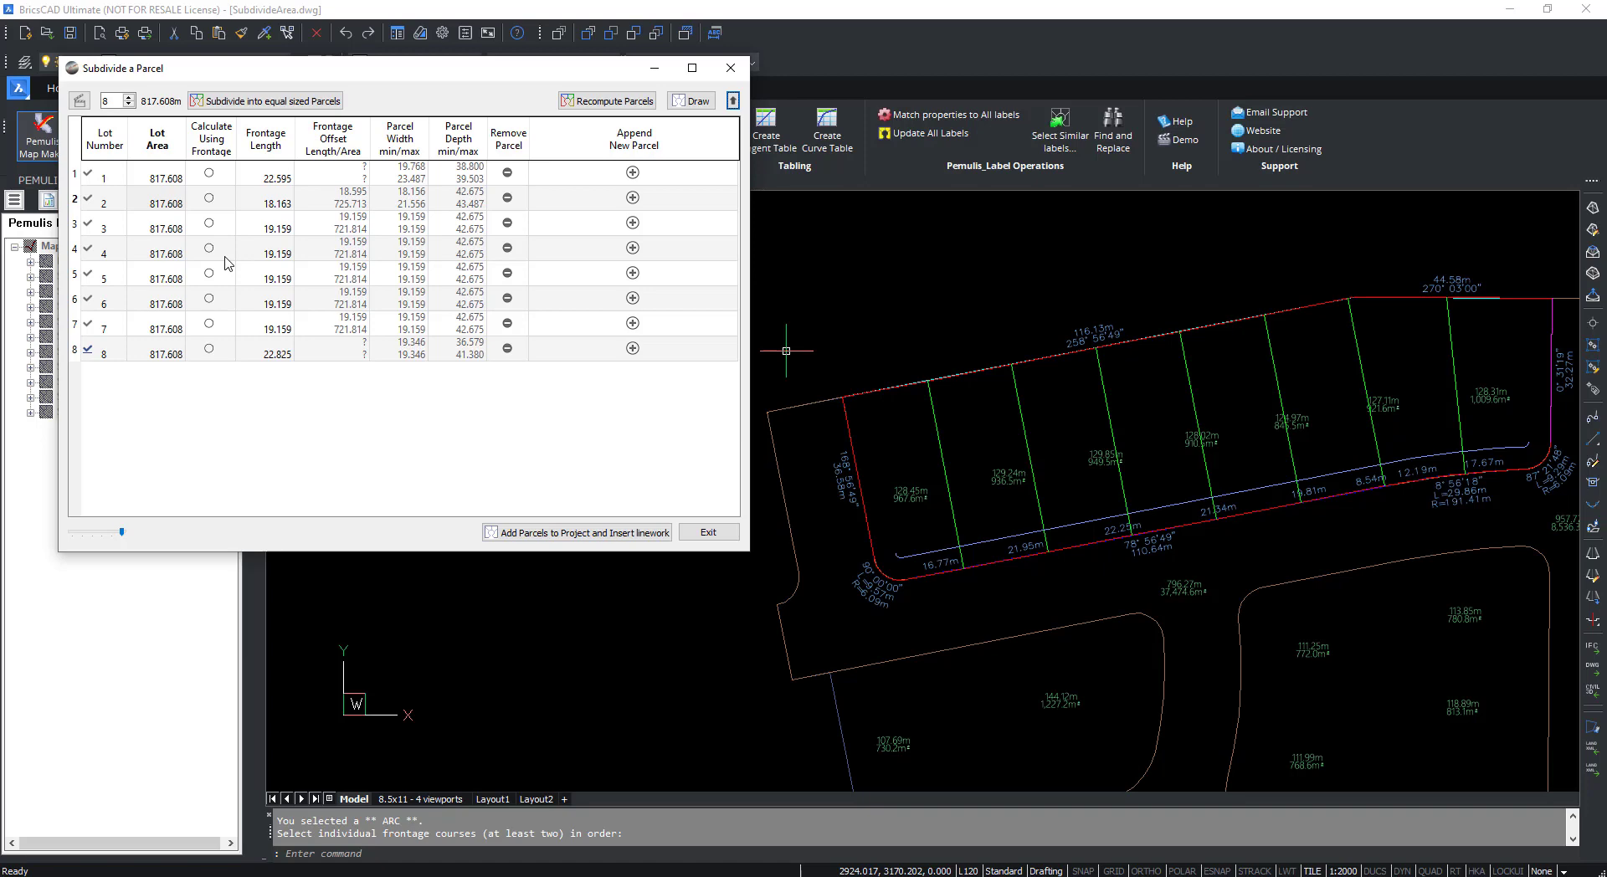
pyautogui.click(168, 185)
pyautogui.write('0')
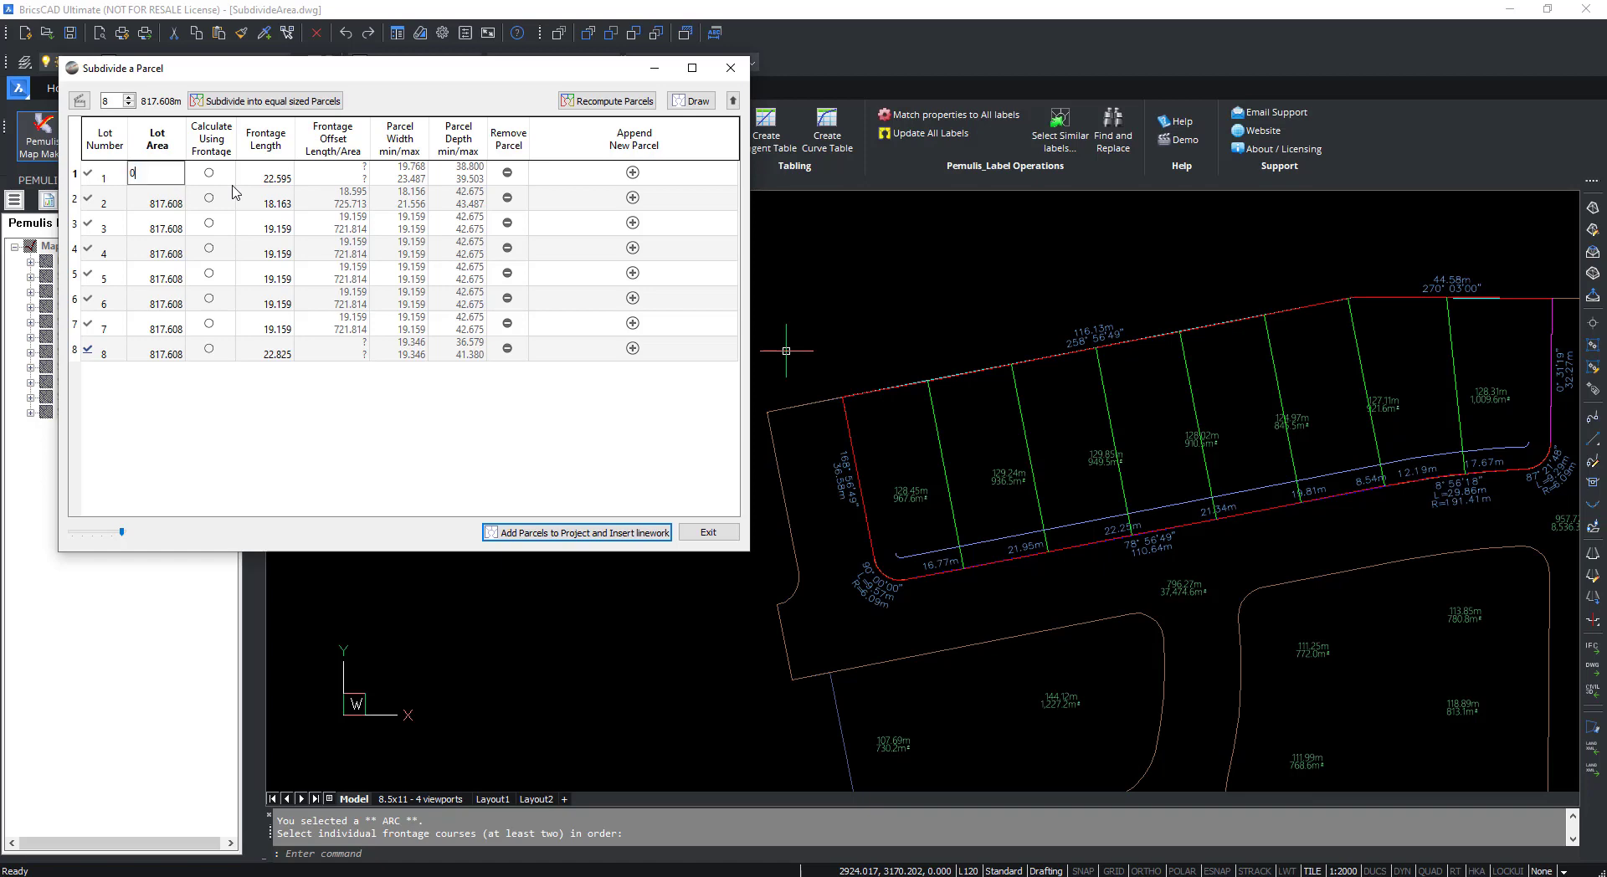
pyautogui.write('00')
pyautogui.press('Return')
pyautogui.write('80')
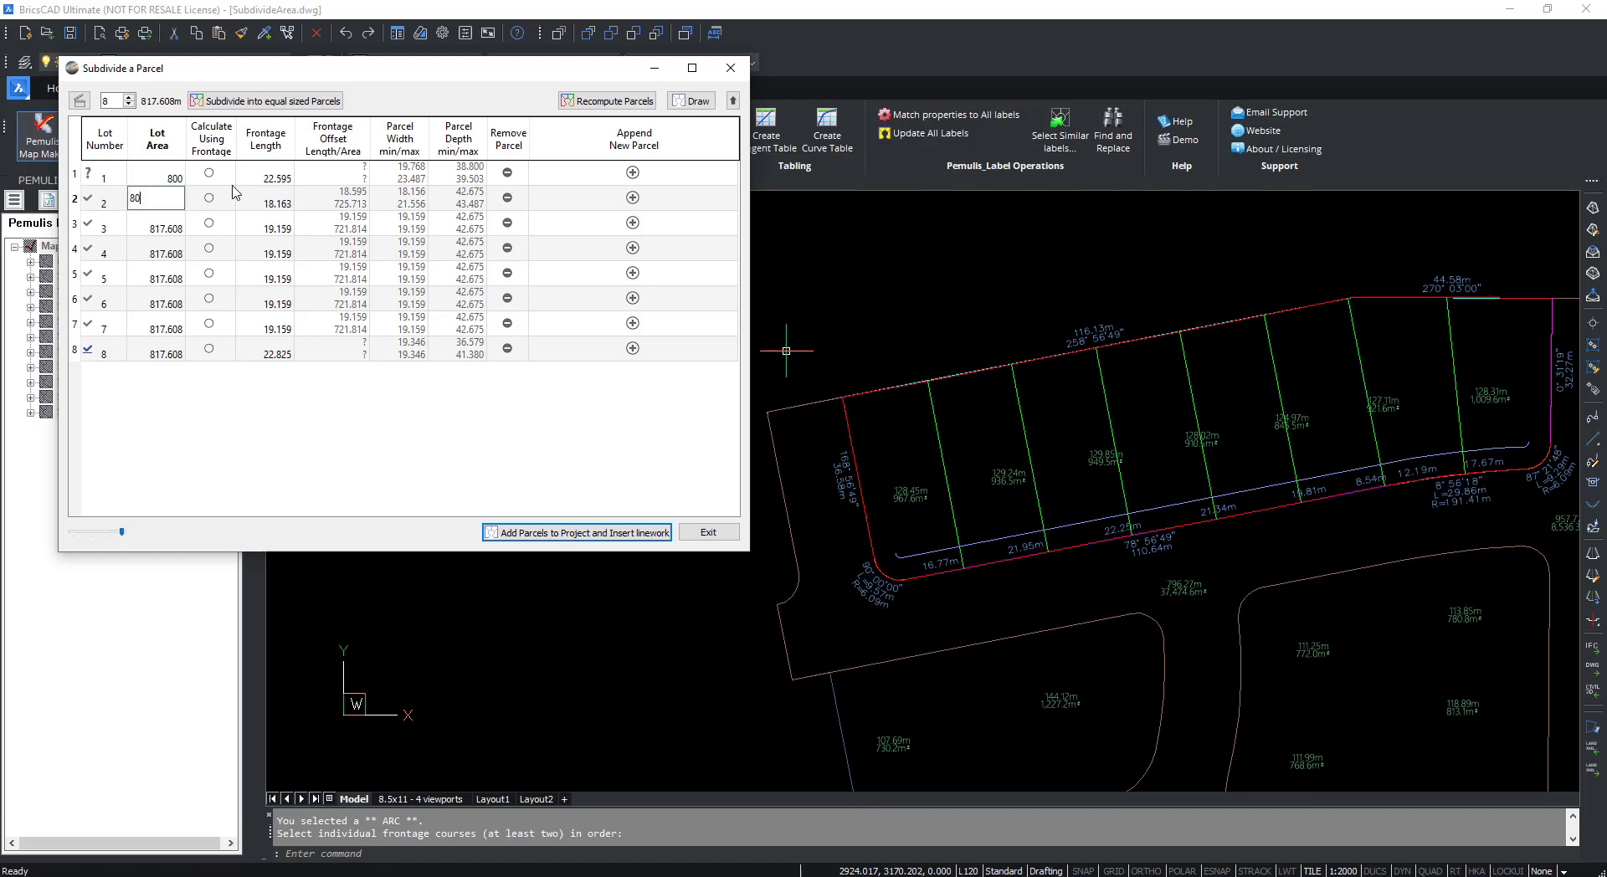
pyautogui.write('0')
pyautogui.press('Return')
pyautogui.write('800')
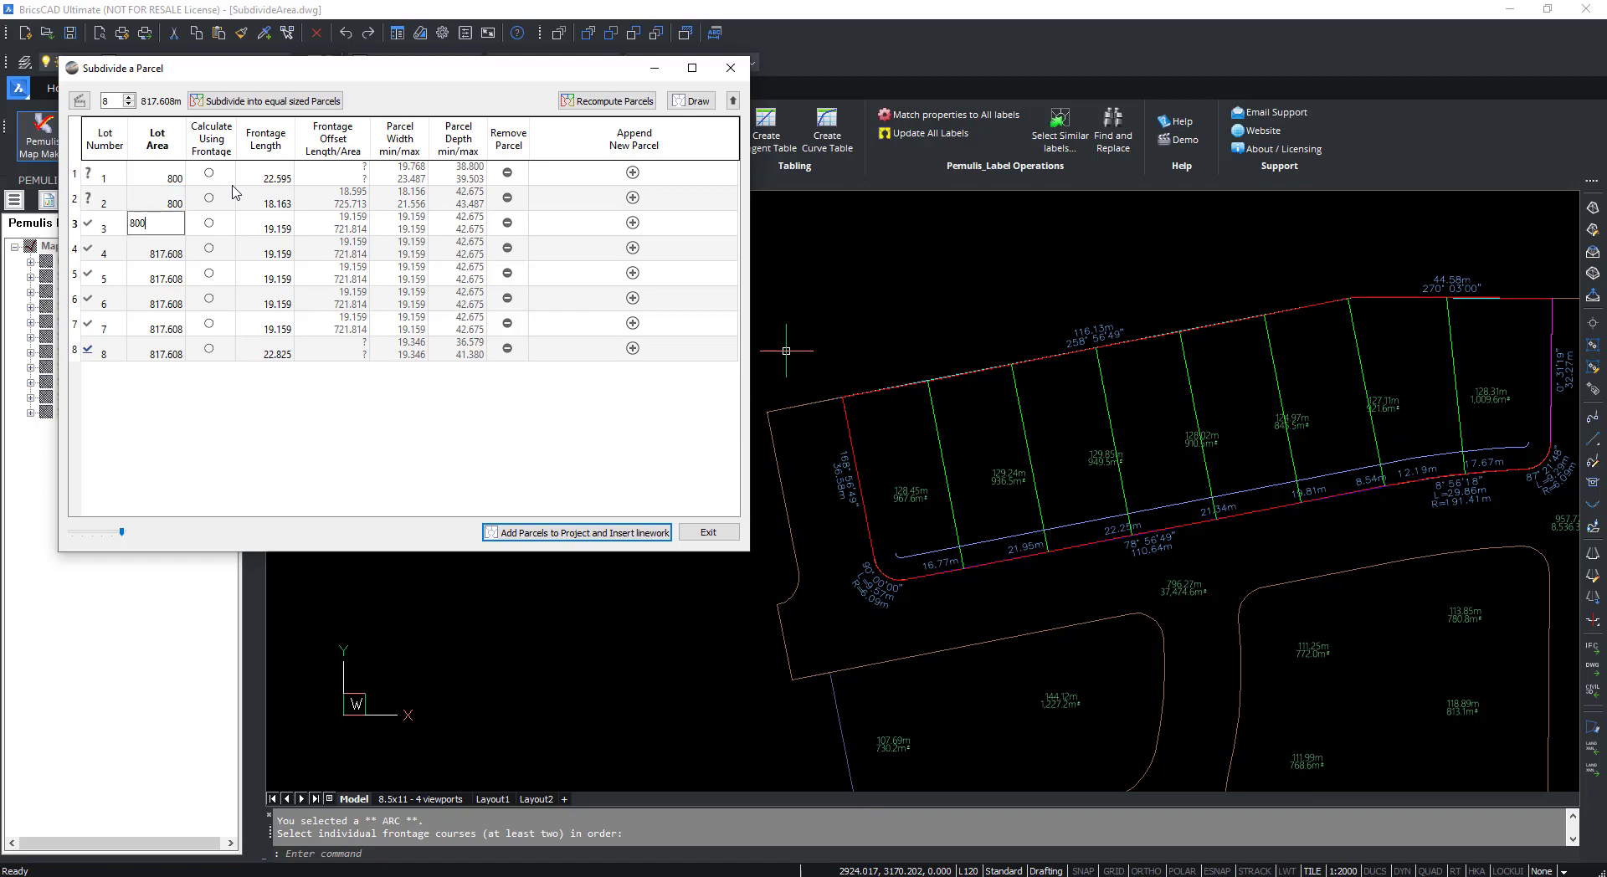
pyautogui.press('Return')
pyautogui.write('800')
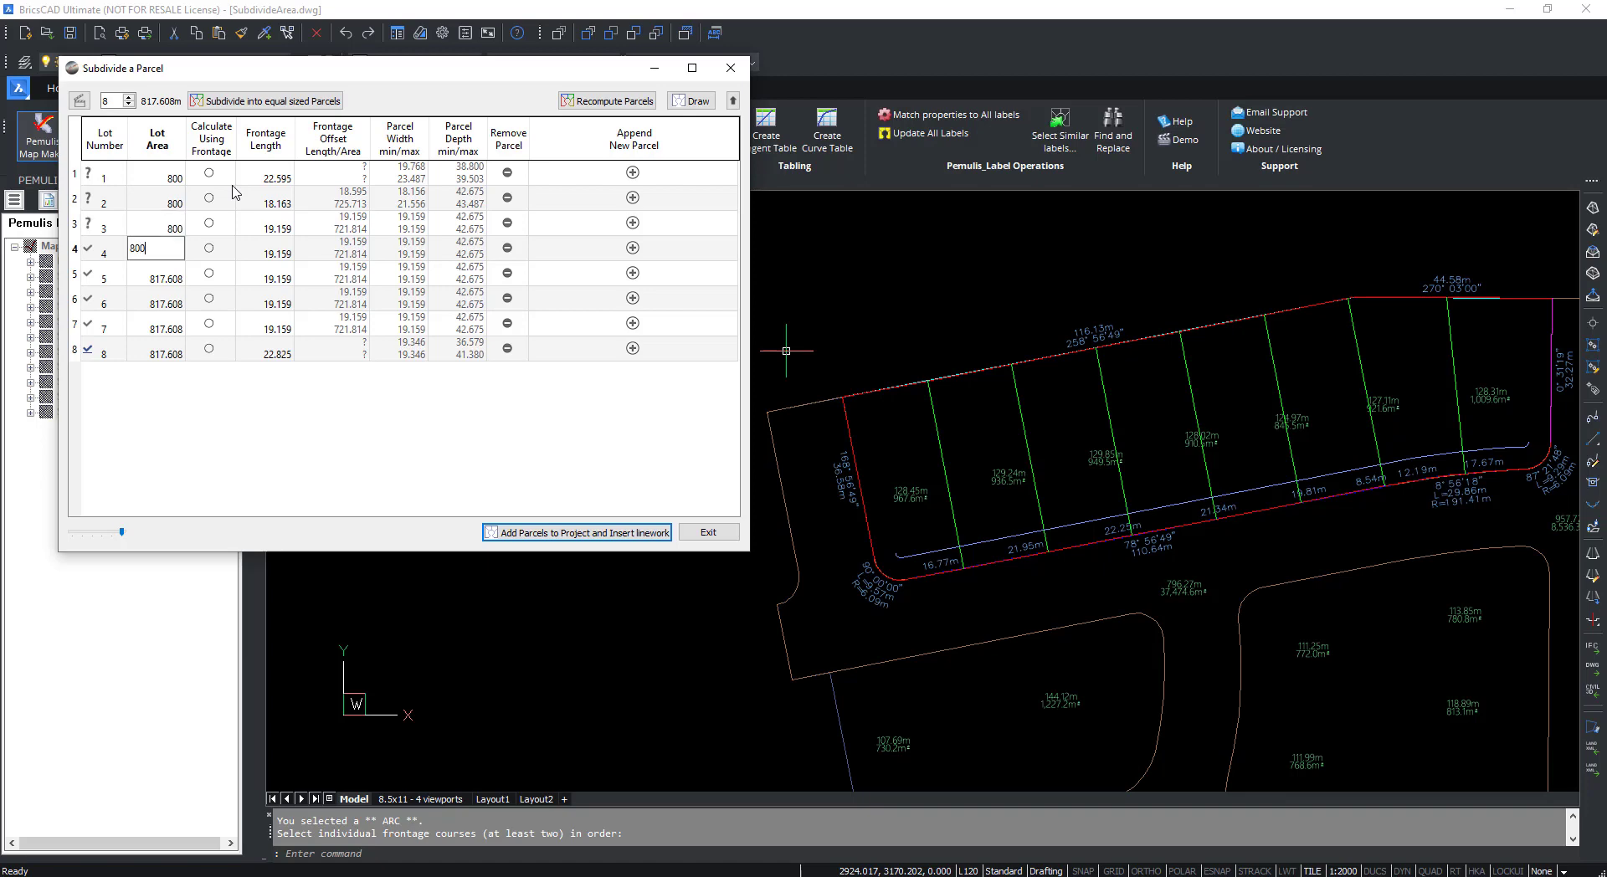
pyautogui.press('Return')
# Set lot 5's area to 820 and recompute the parcels.
pyautogui.press('BackSpace')
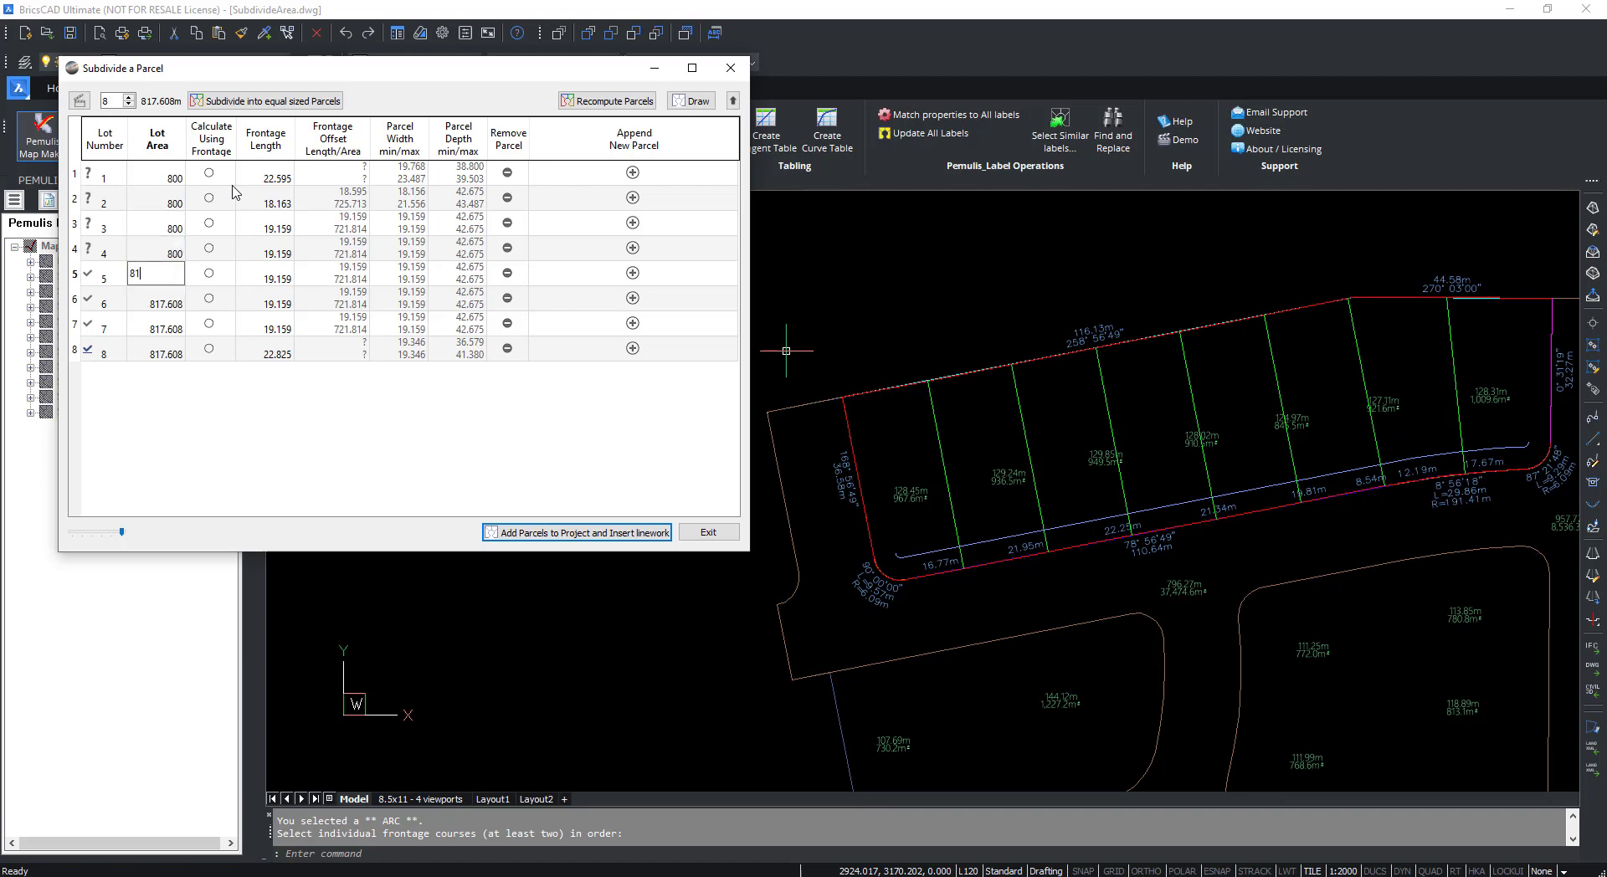
pyautogui.write('81')
pyautogui.press('BackSpace')
pyautogui.write('20')
pyautogui.press('Return')
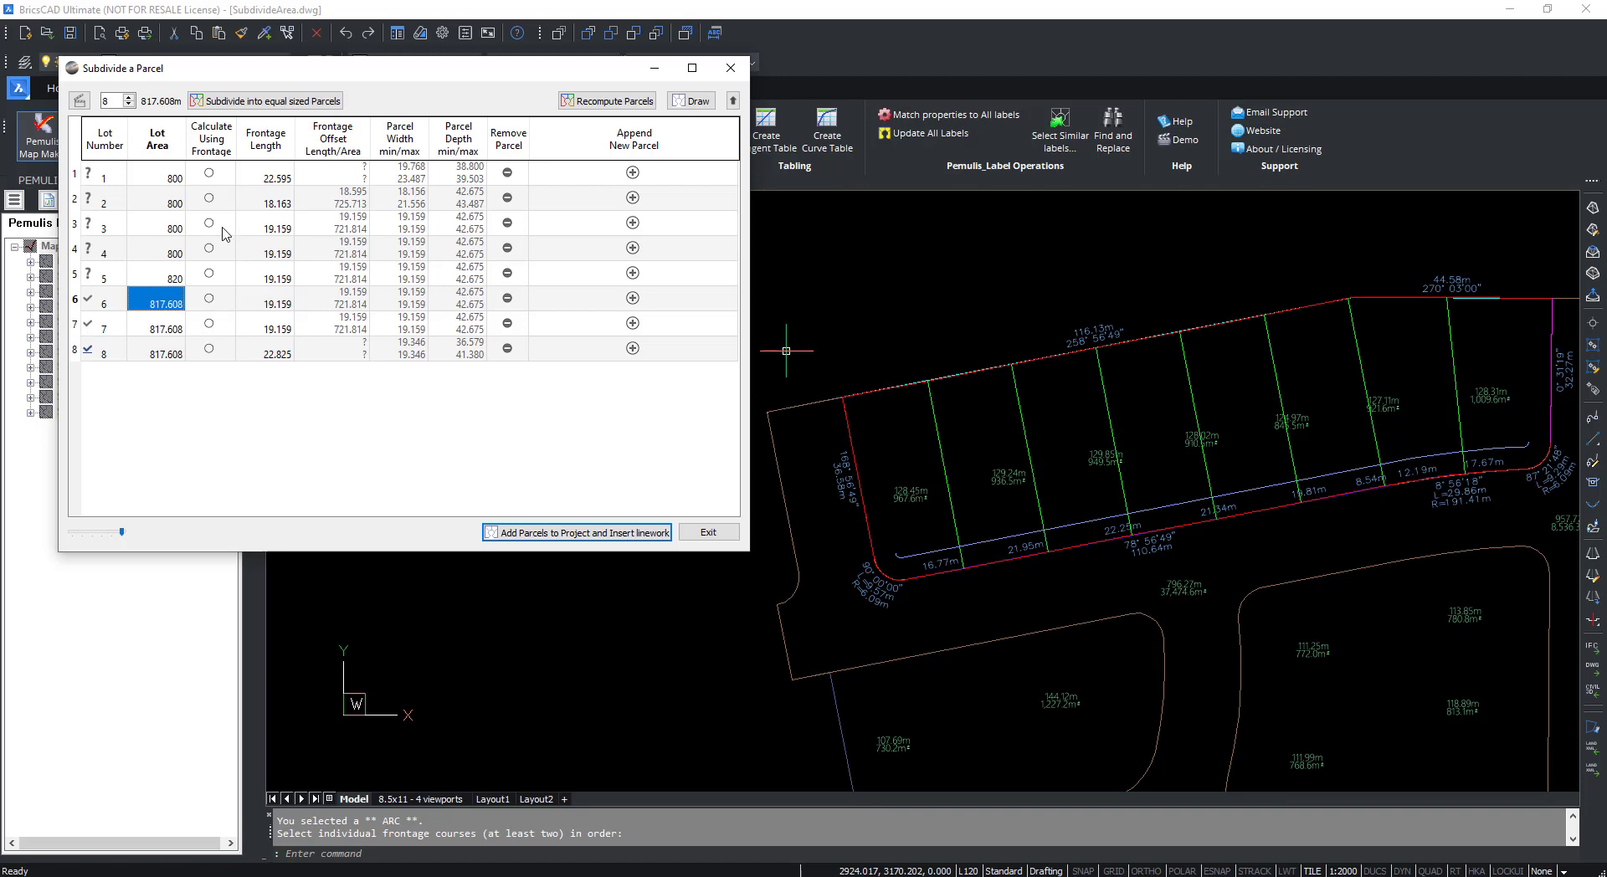
pyautogui.click(640, 99)
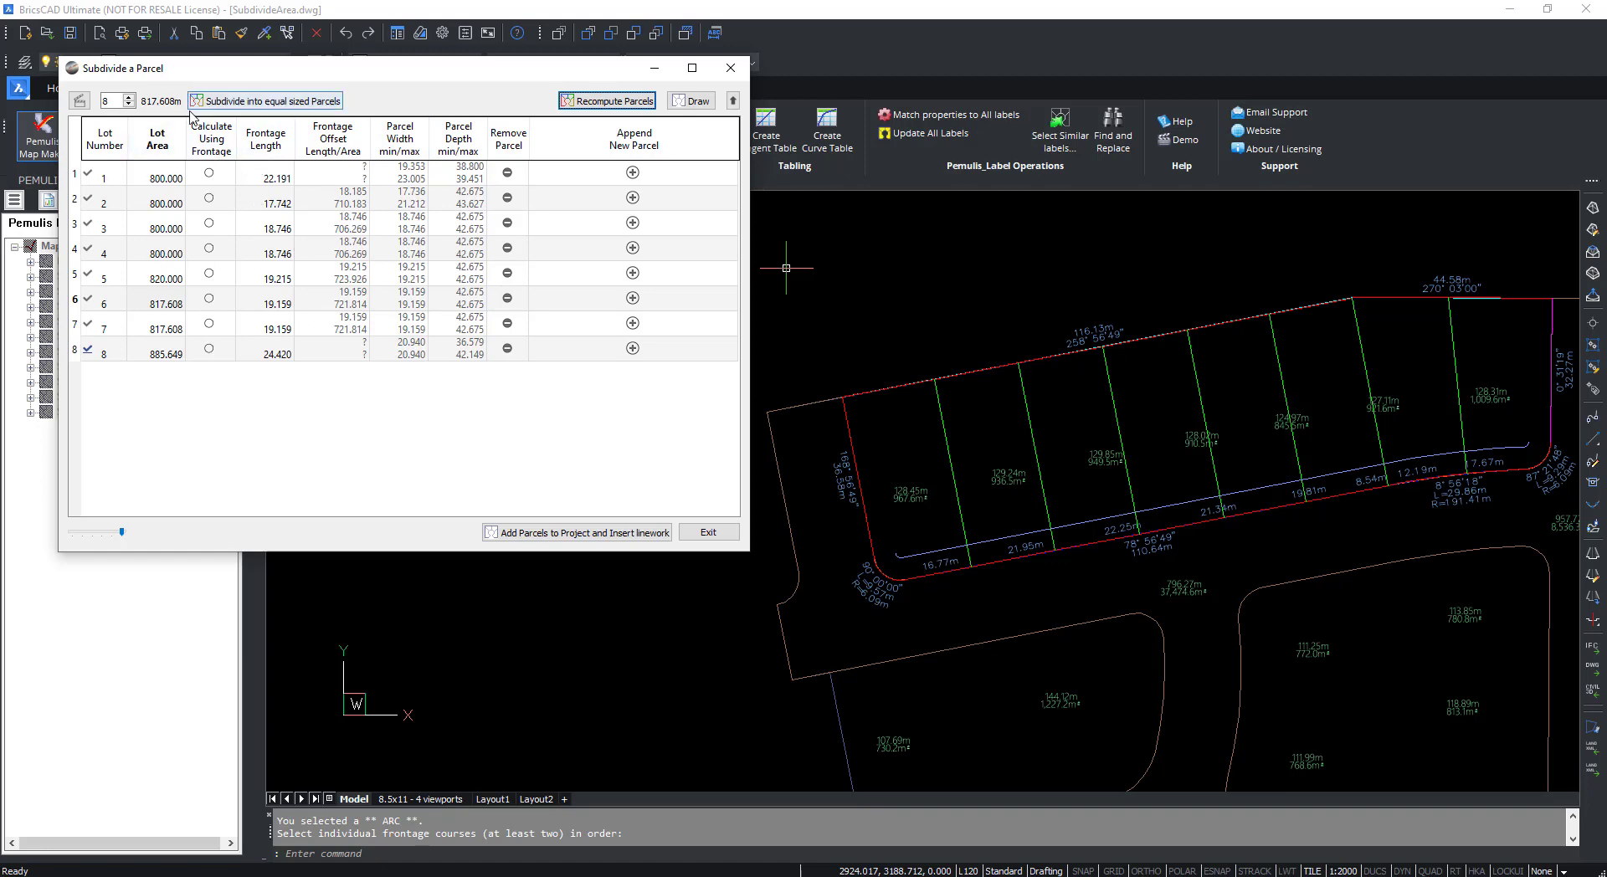
# Set lot 6's area to 800 and recompute the parcels.
pyautogui.click(165, 314)
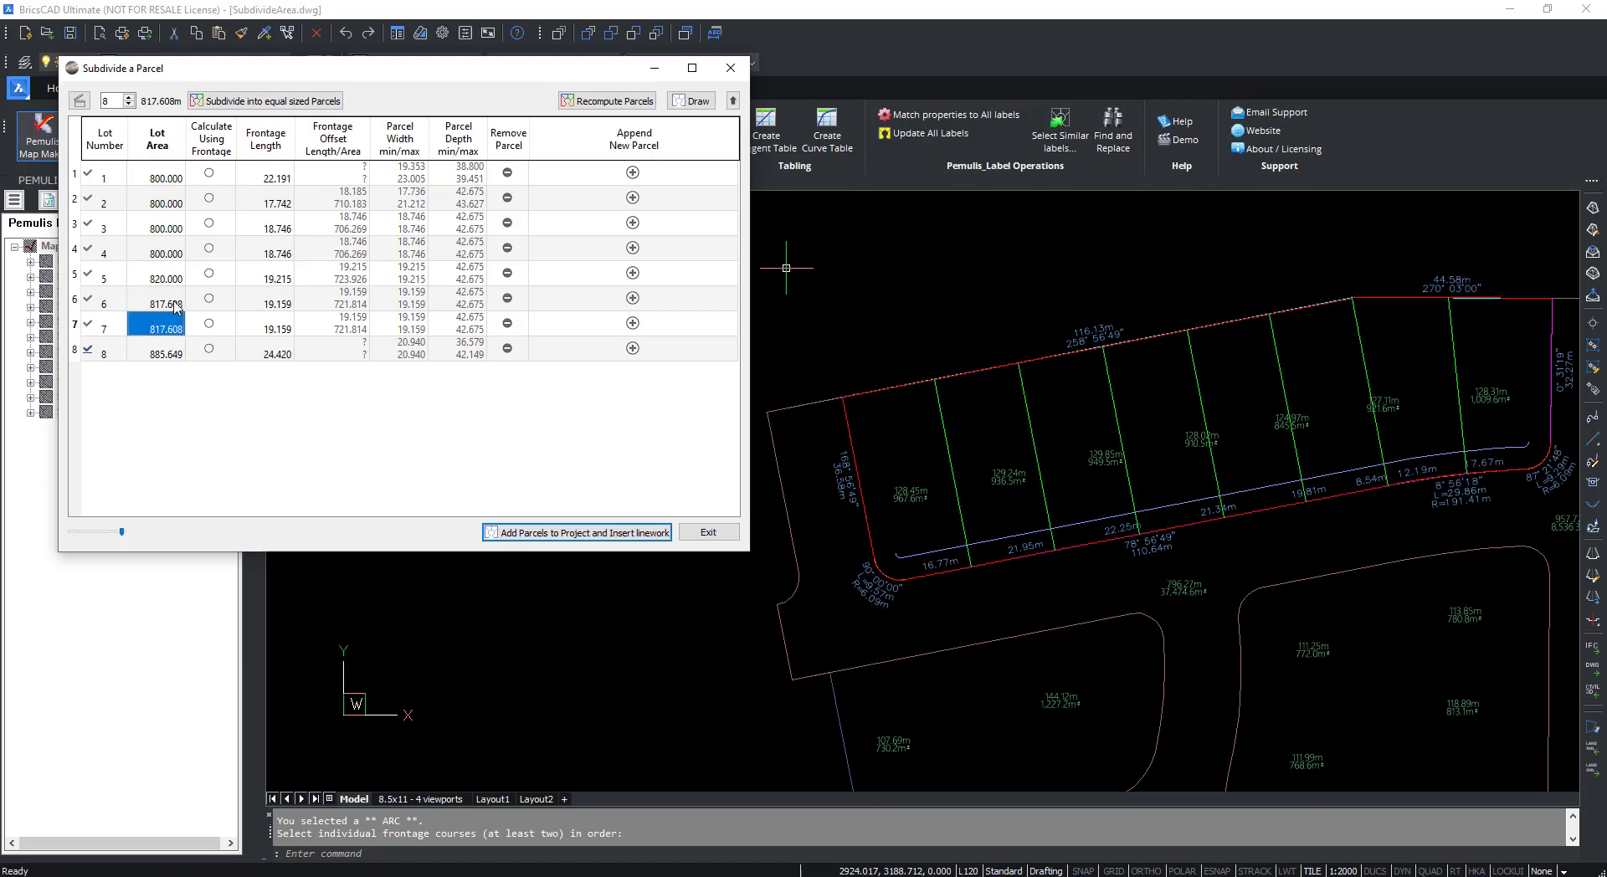
pyautogui.click(174, 300)
pyautogui.write('80')
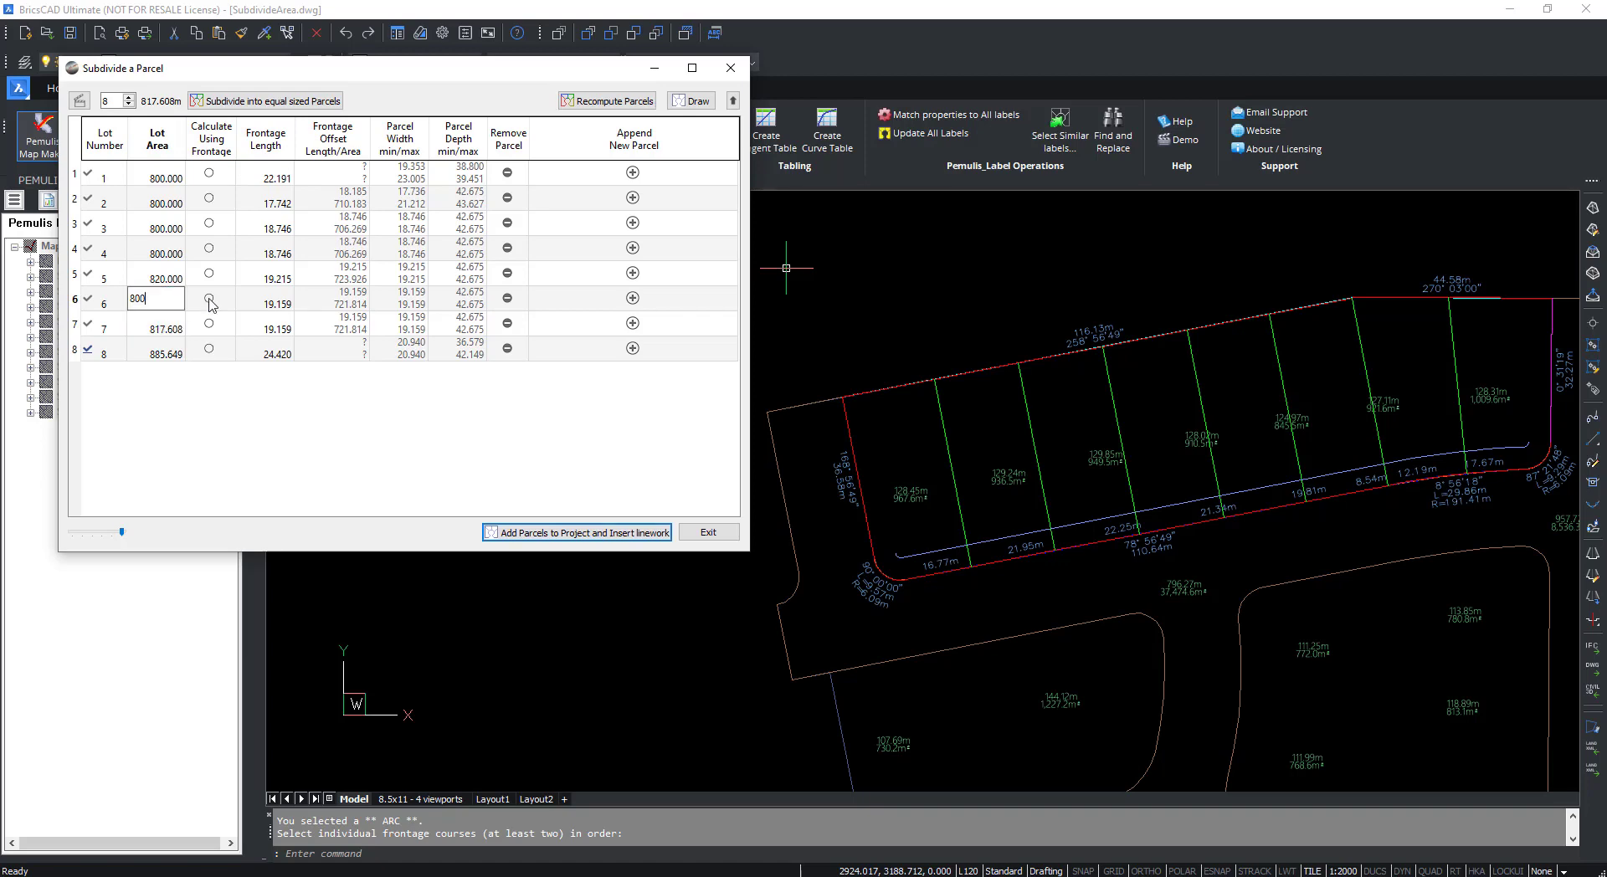
pyautogui.write('0')
pyautogui.click(210, 300)
pyautogui.click(607, 100)
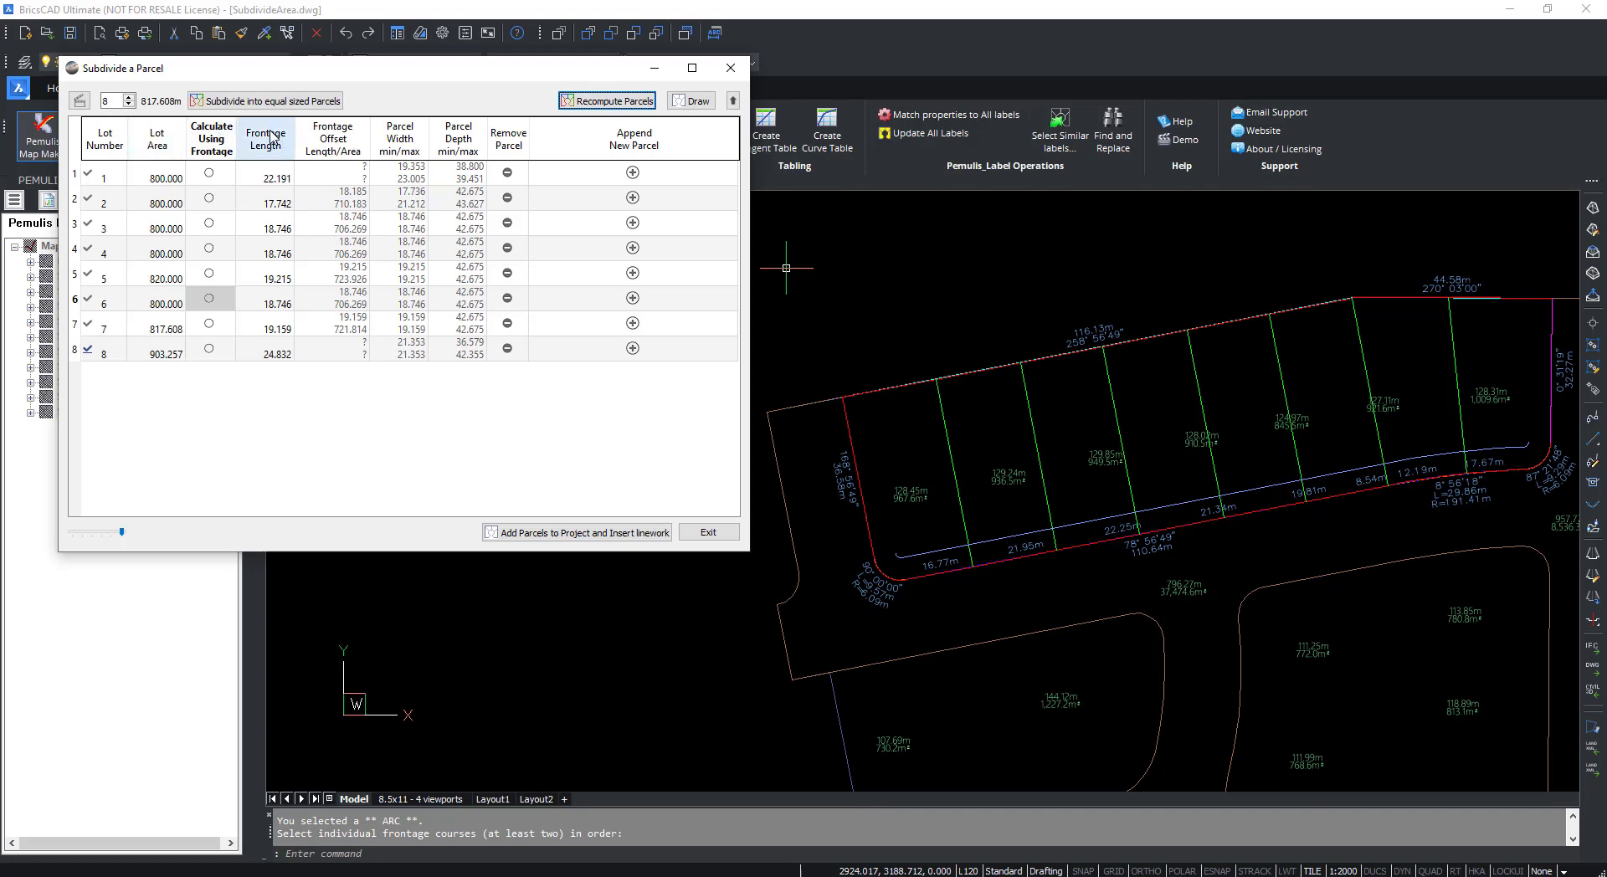
# Calculate lots 1 and 2 using frontage, with frontage lengths of 20 and 17.
pyautogui.click(210, 173)
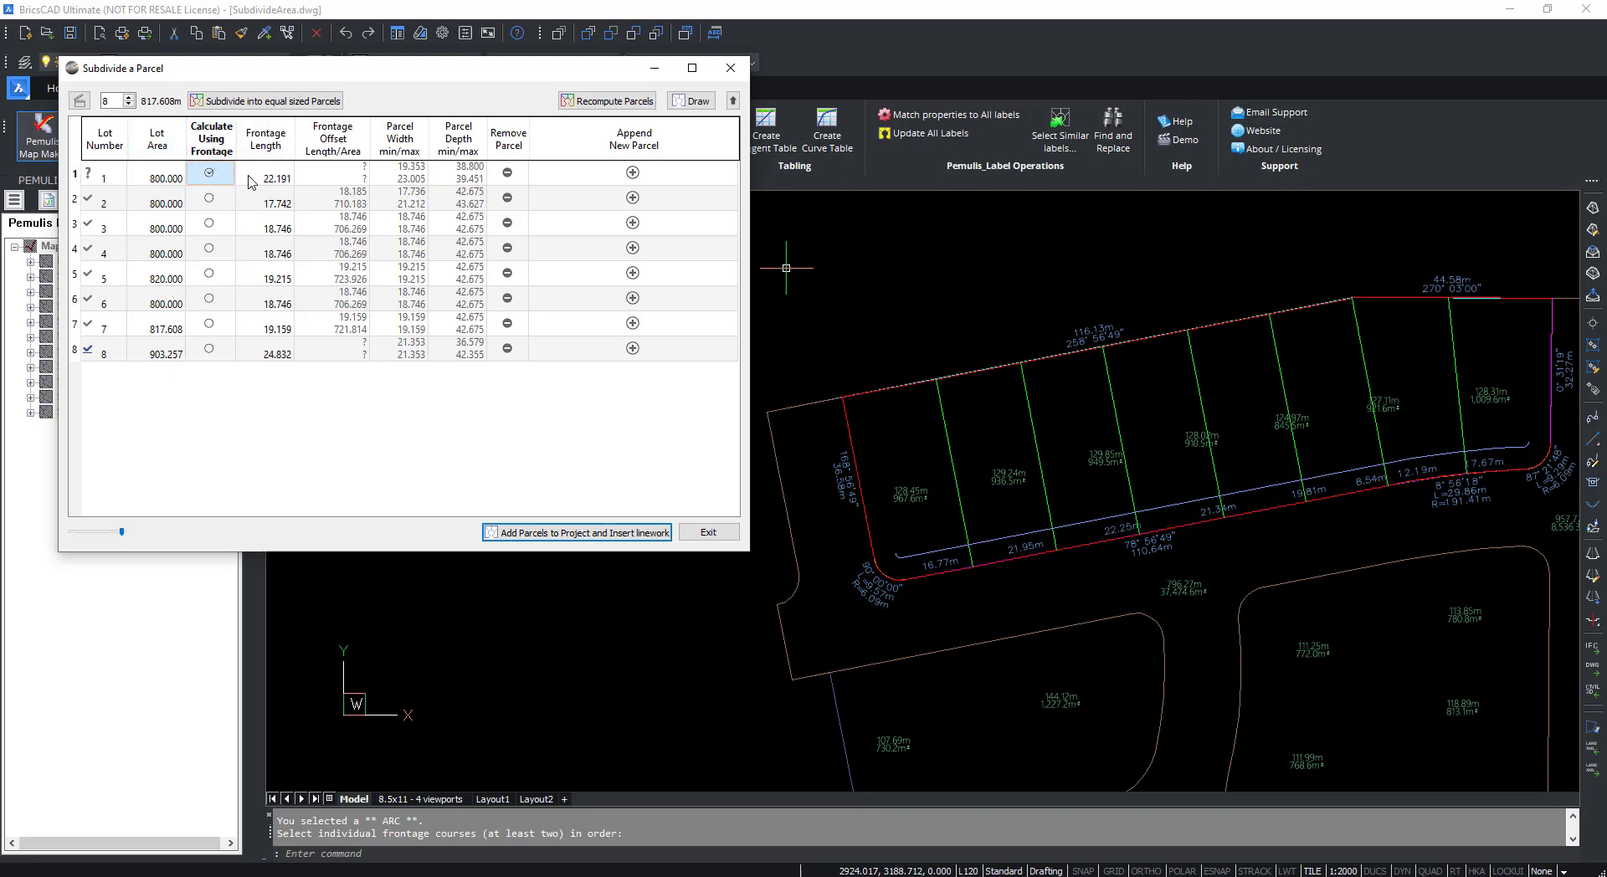
pyautogui.click(284, 179)
pyautogui.write('20')
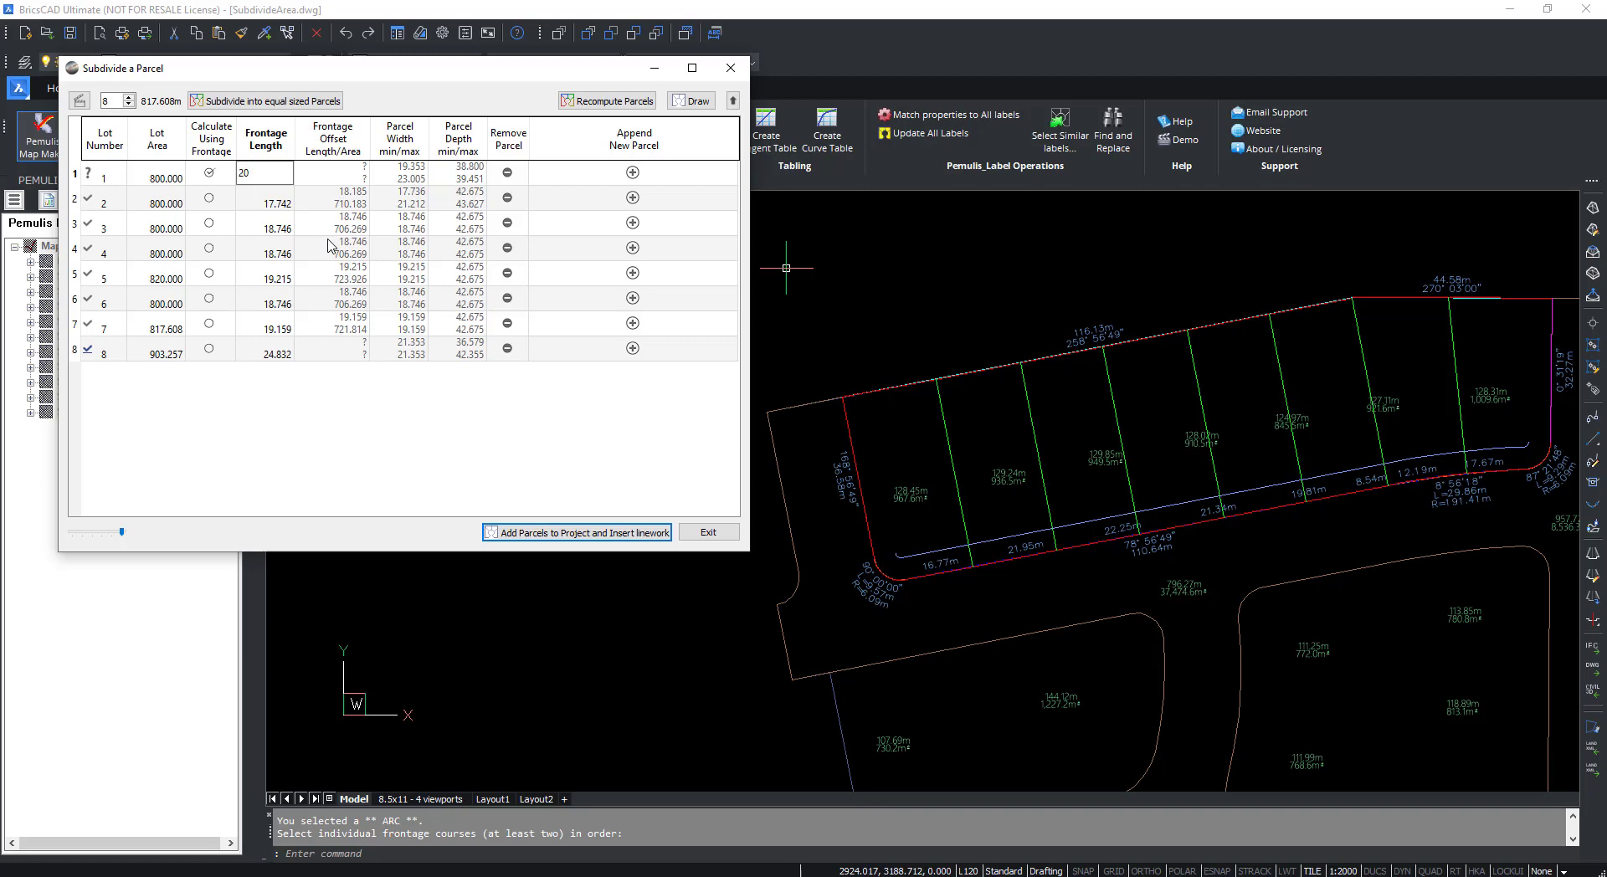
pyautogui.press('Return')
pyautogui.click(208, 198)
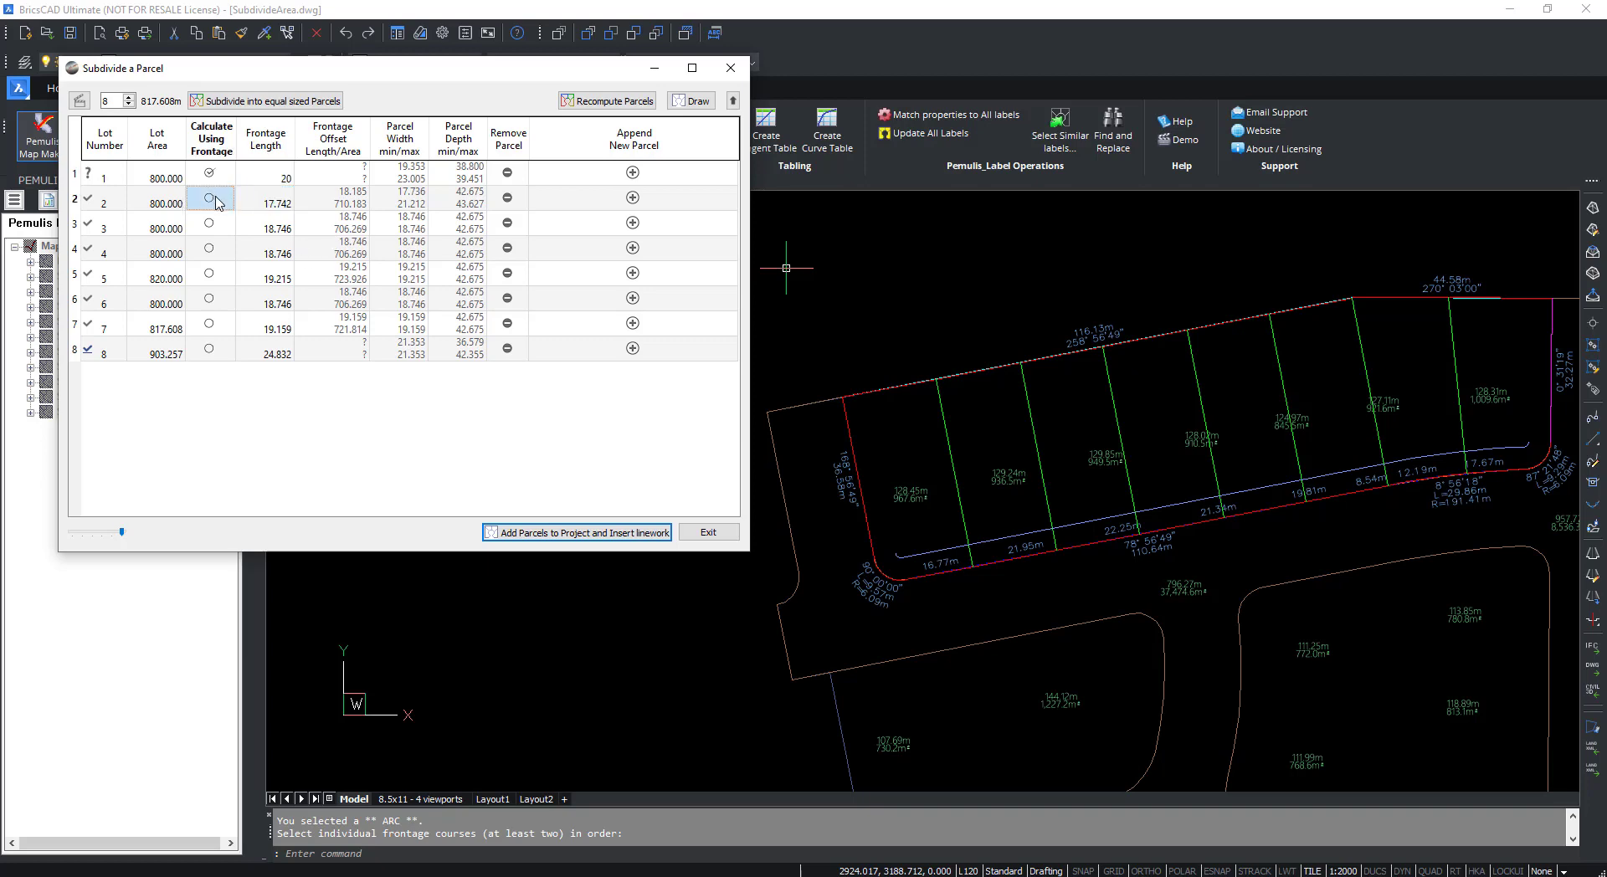
pyautogui.write('1')
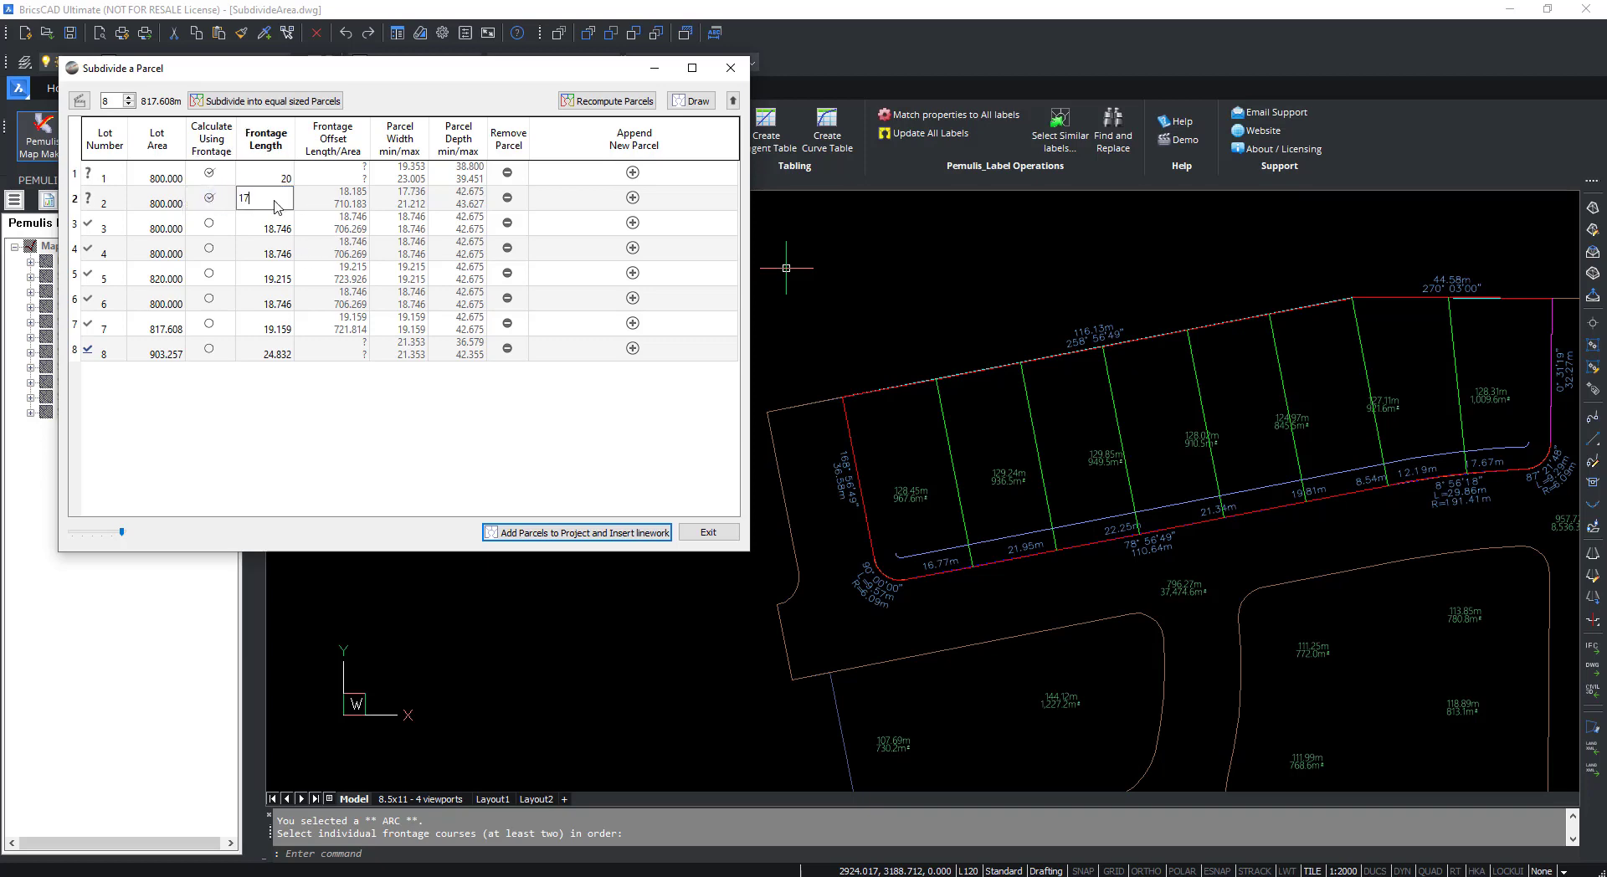
pyautogui.write('7')
# Calculate lots 3, 4 and 5 using frontage, with lengths of 18, 18 and 19, and recompute the parcels.
pyautogui.click(210, 223)
pyautogui.write('18')
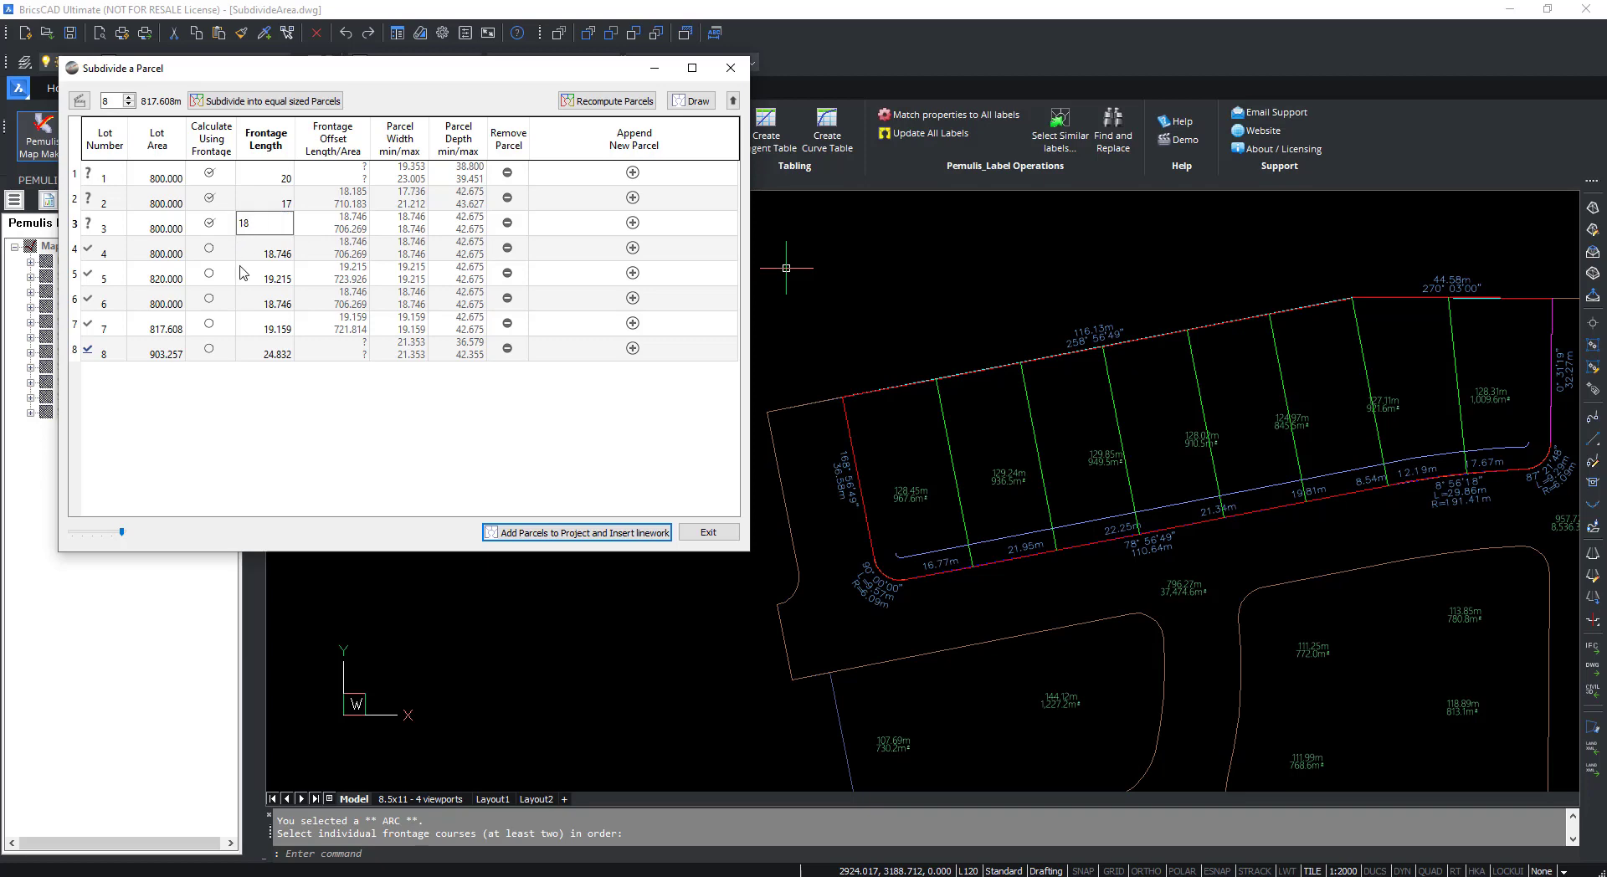
pyautogui.click(209, 248)
pyautogui.write('18')
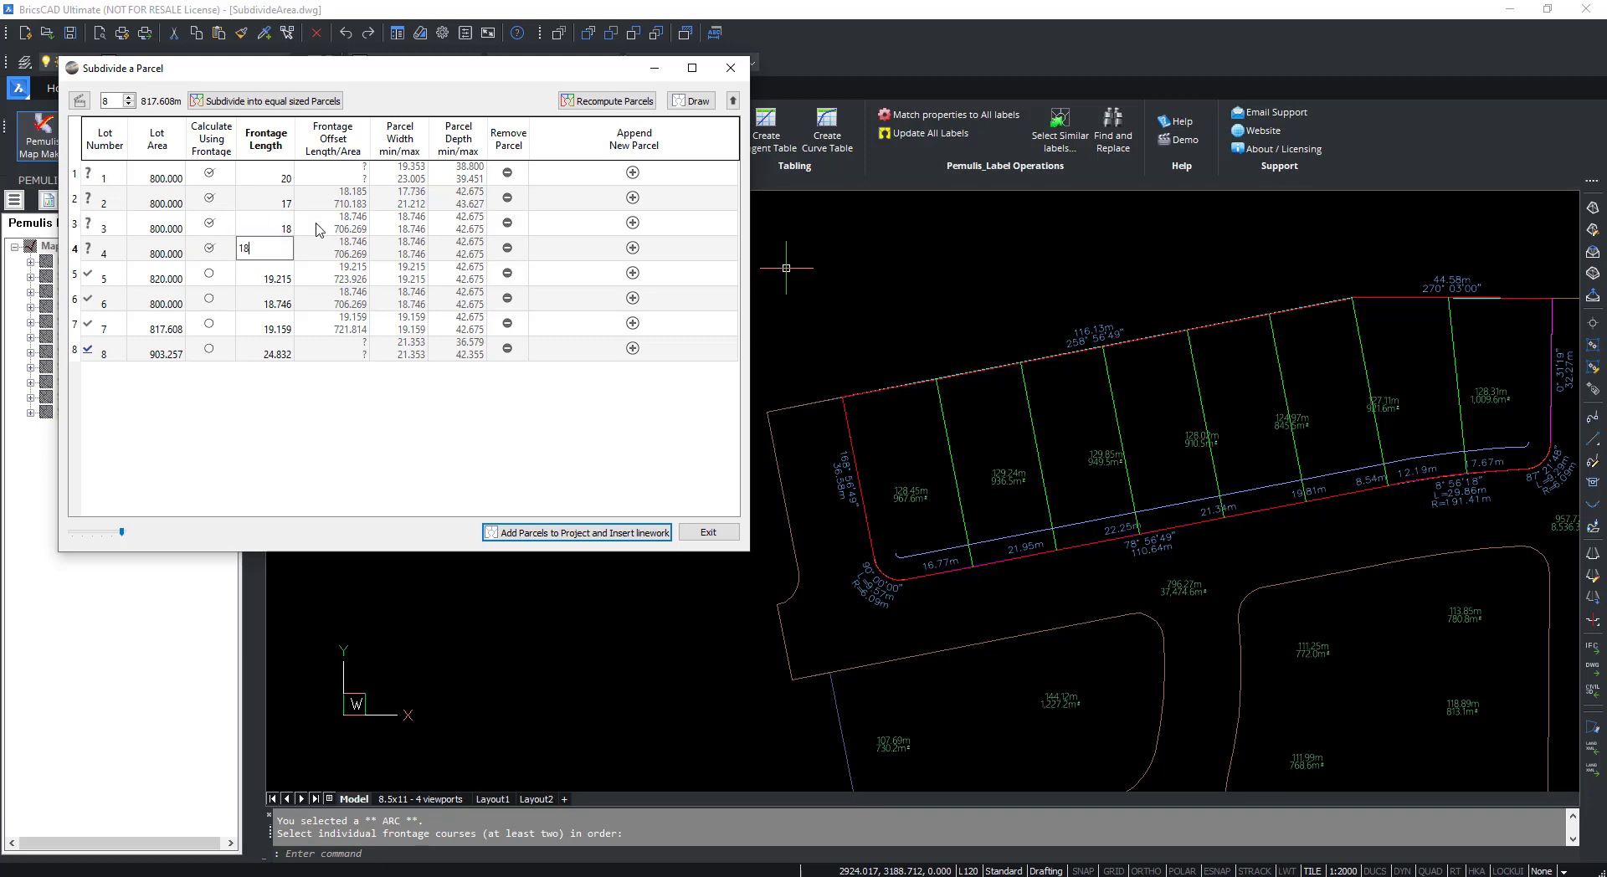
pyautogui.click(210, 273)
pyautogui.click(263, 277)
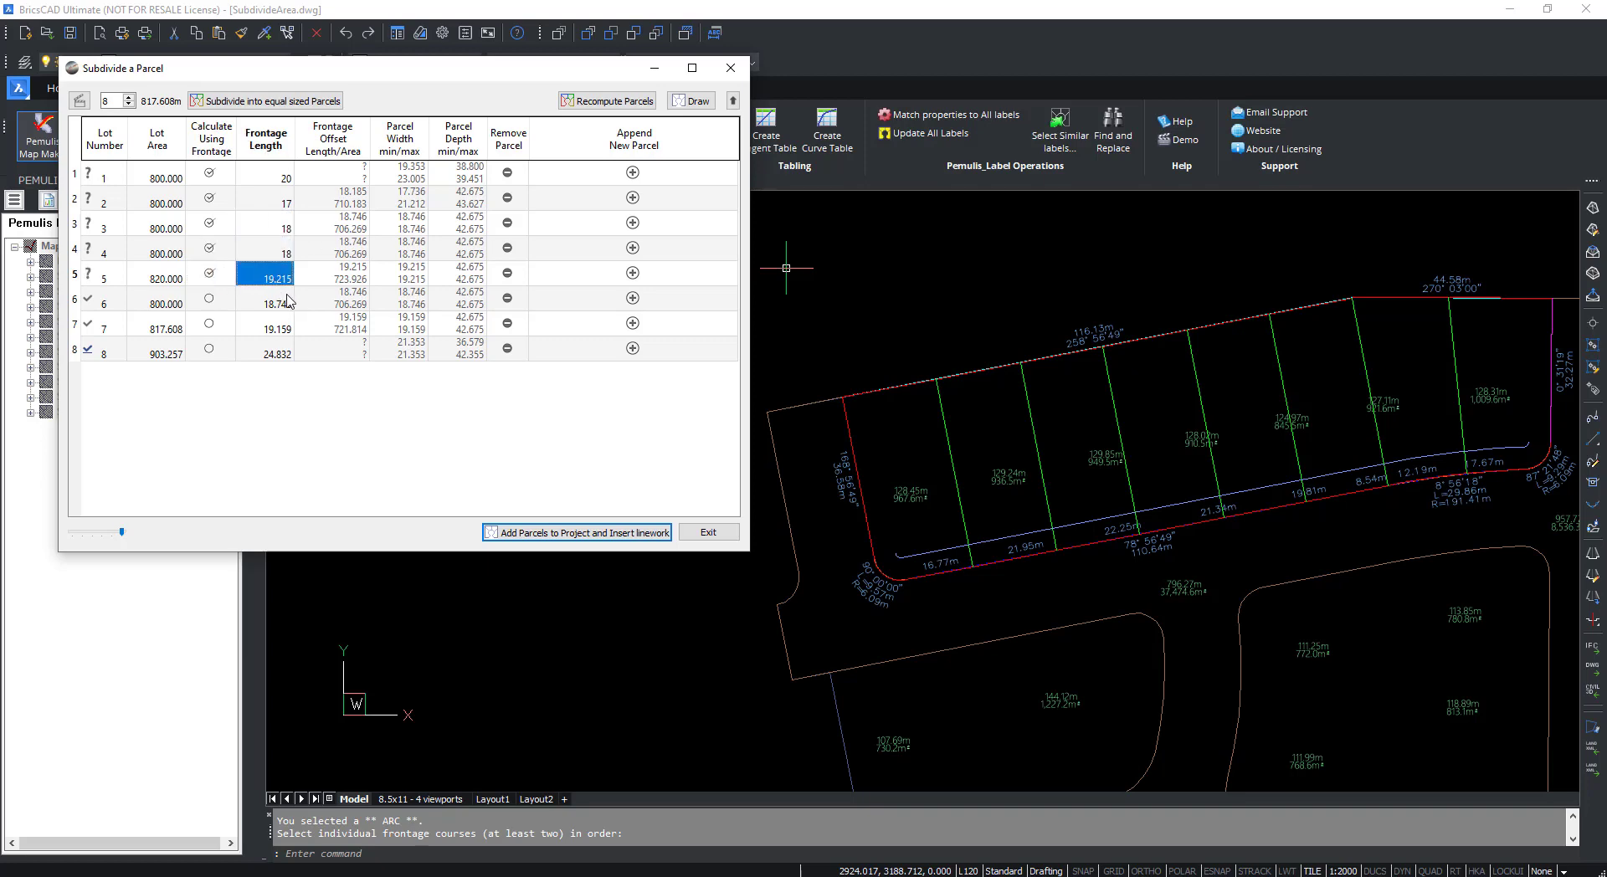
pyautogui.write('19')
pyautogui.click(609, 101)
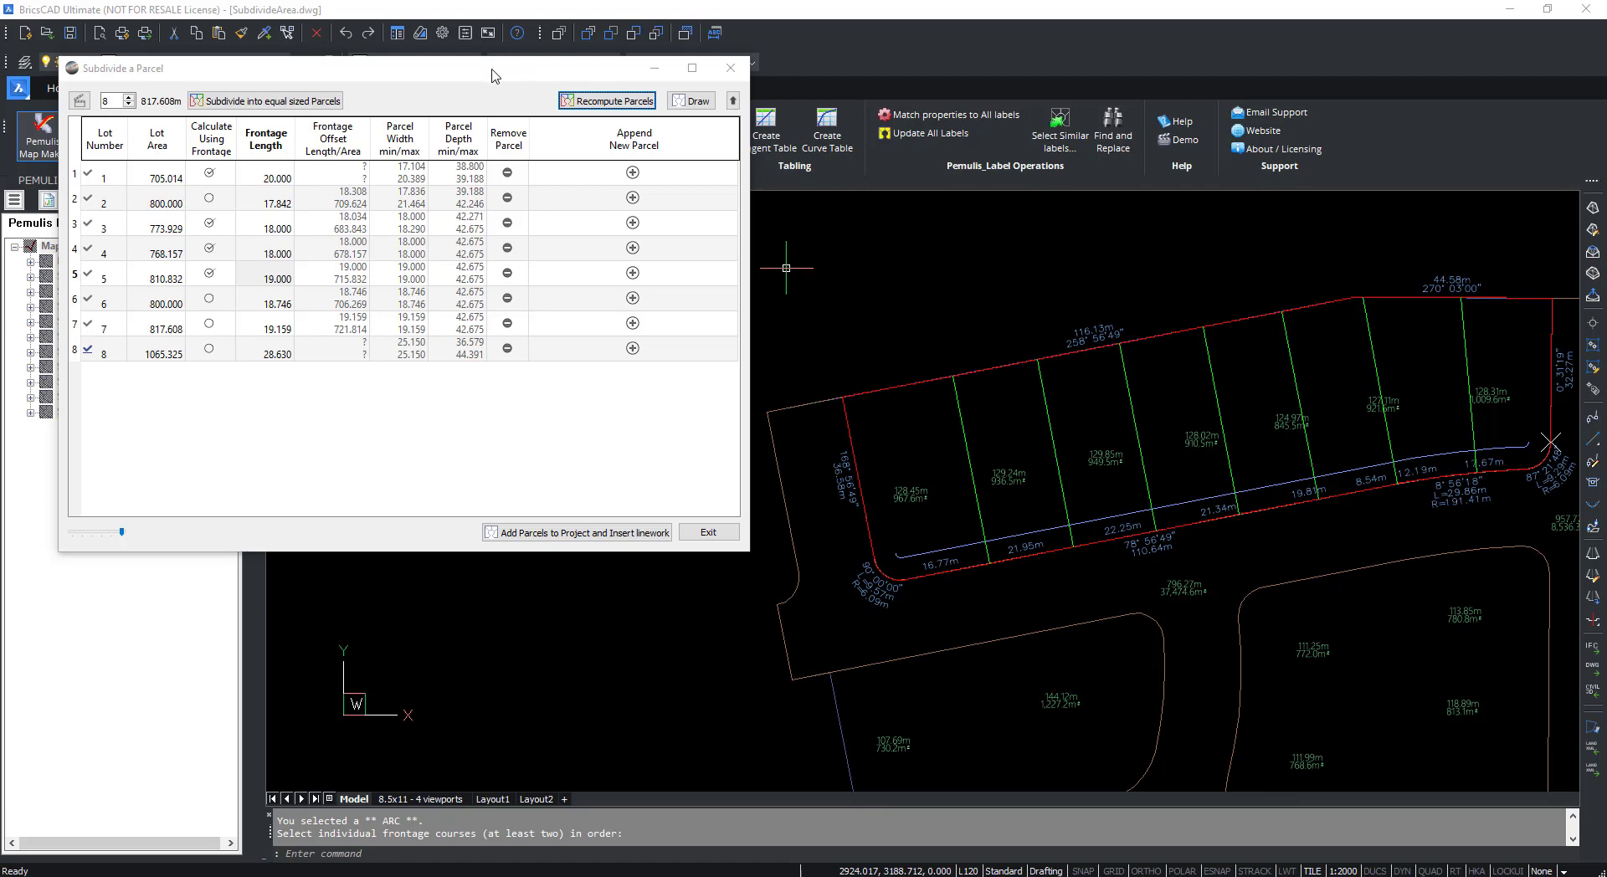
# Move the Subdivide a Parcel dialog down slightly and delete lot 2 from the parcel list.
pyautogui.moveTo(491, 75); pyautogui.dragTo(483, 123)
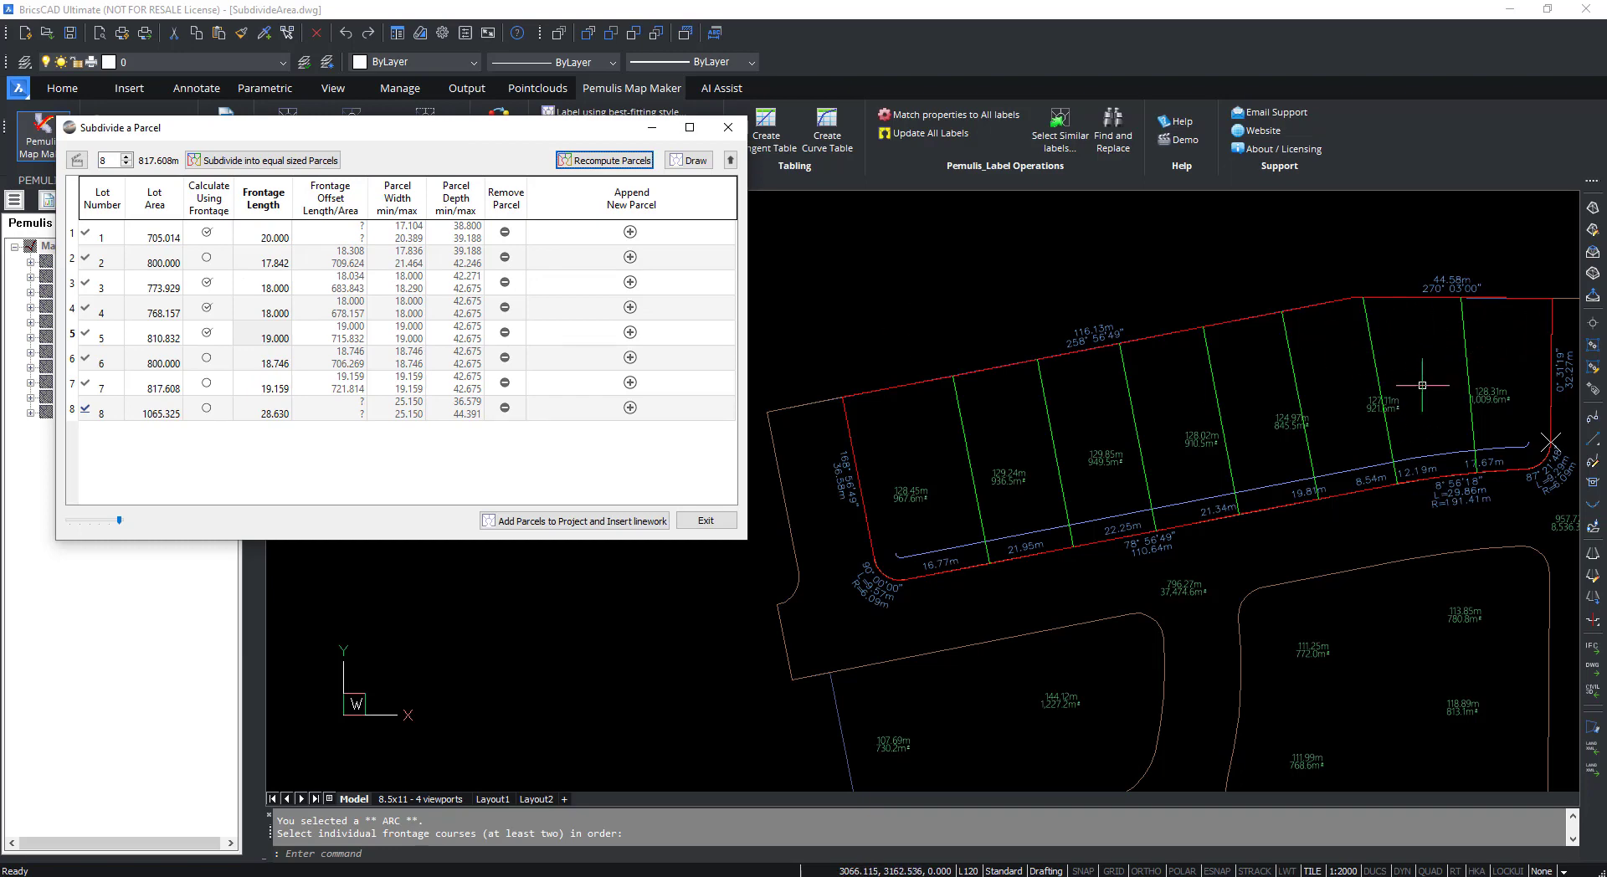
pyautogui.click(505, 257)
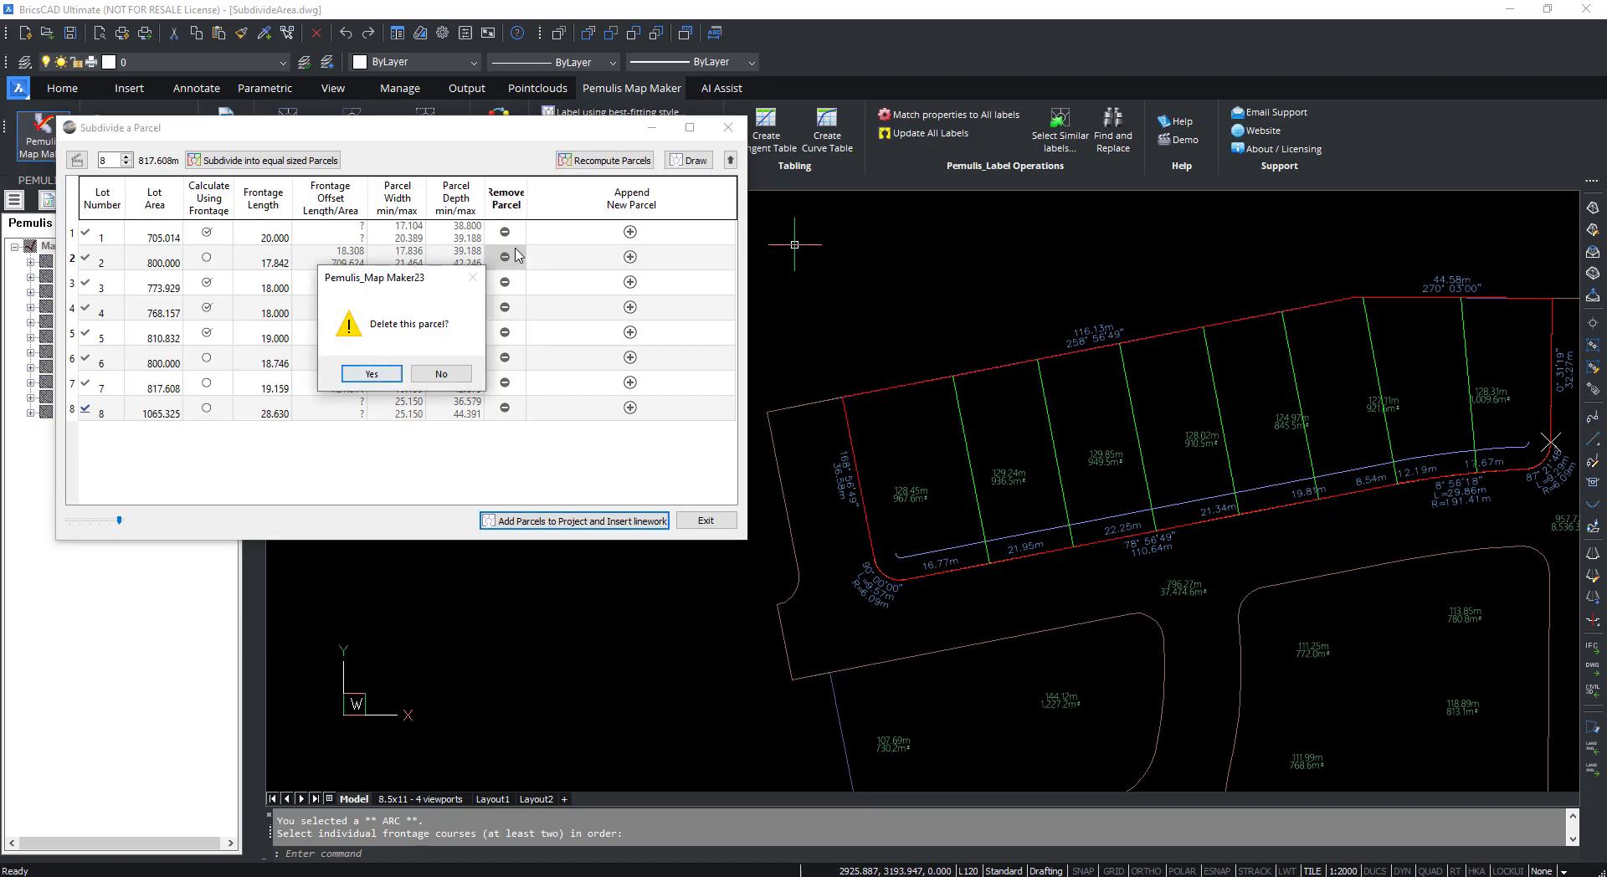
pyautogui.click(378, 376)
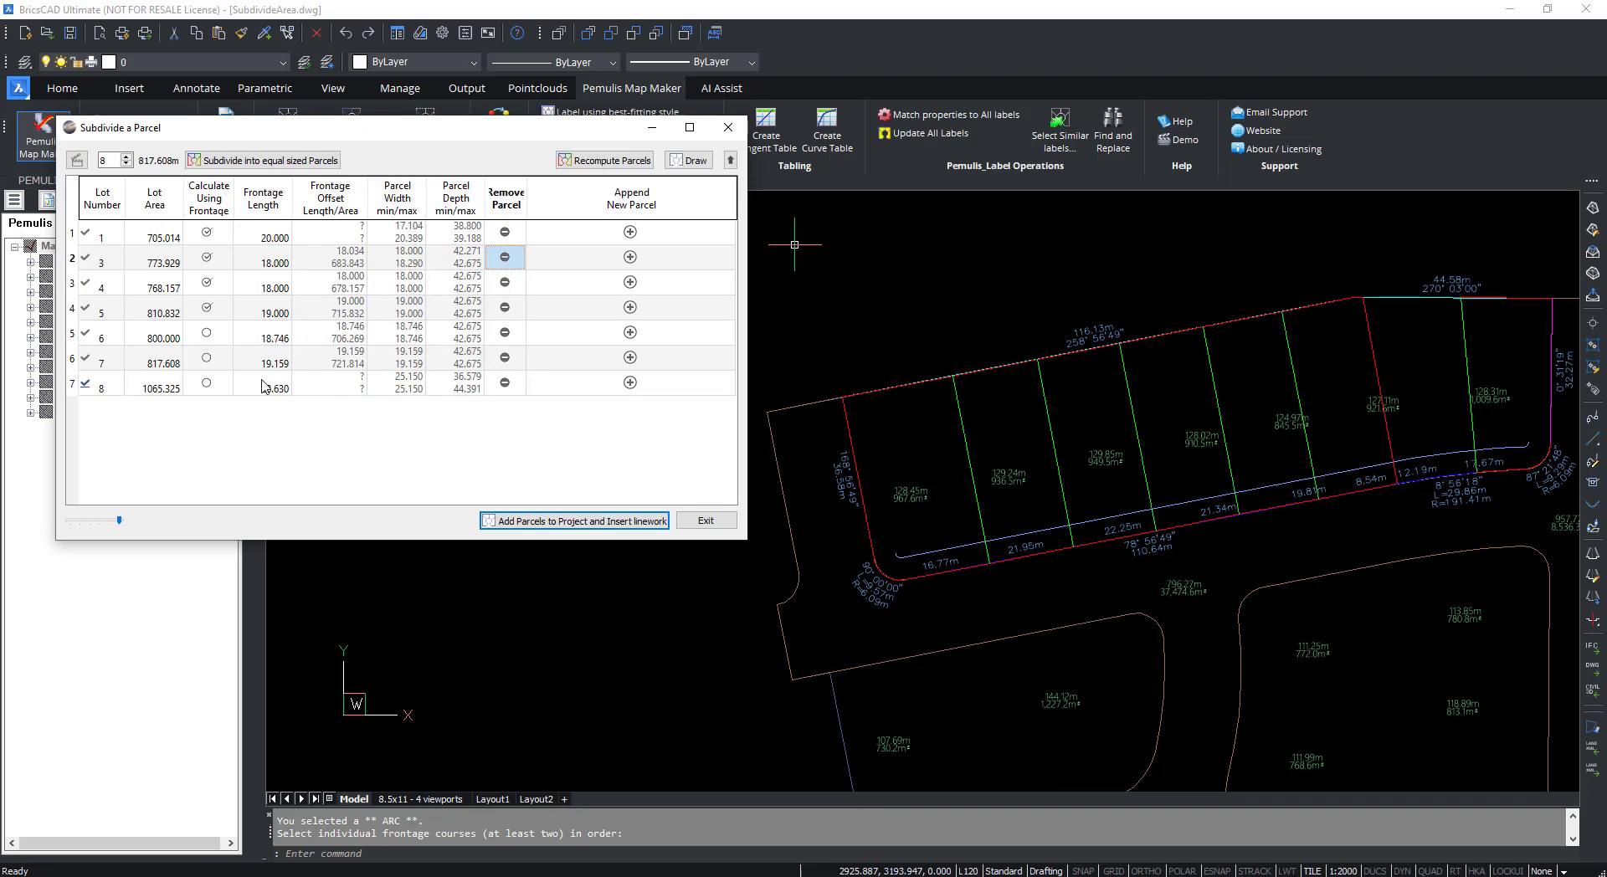
# Expand the settings area, make the dialog taller and turn off Append Parcels to Project.
pyautogui.click(730, 161)
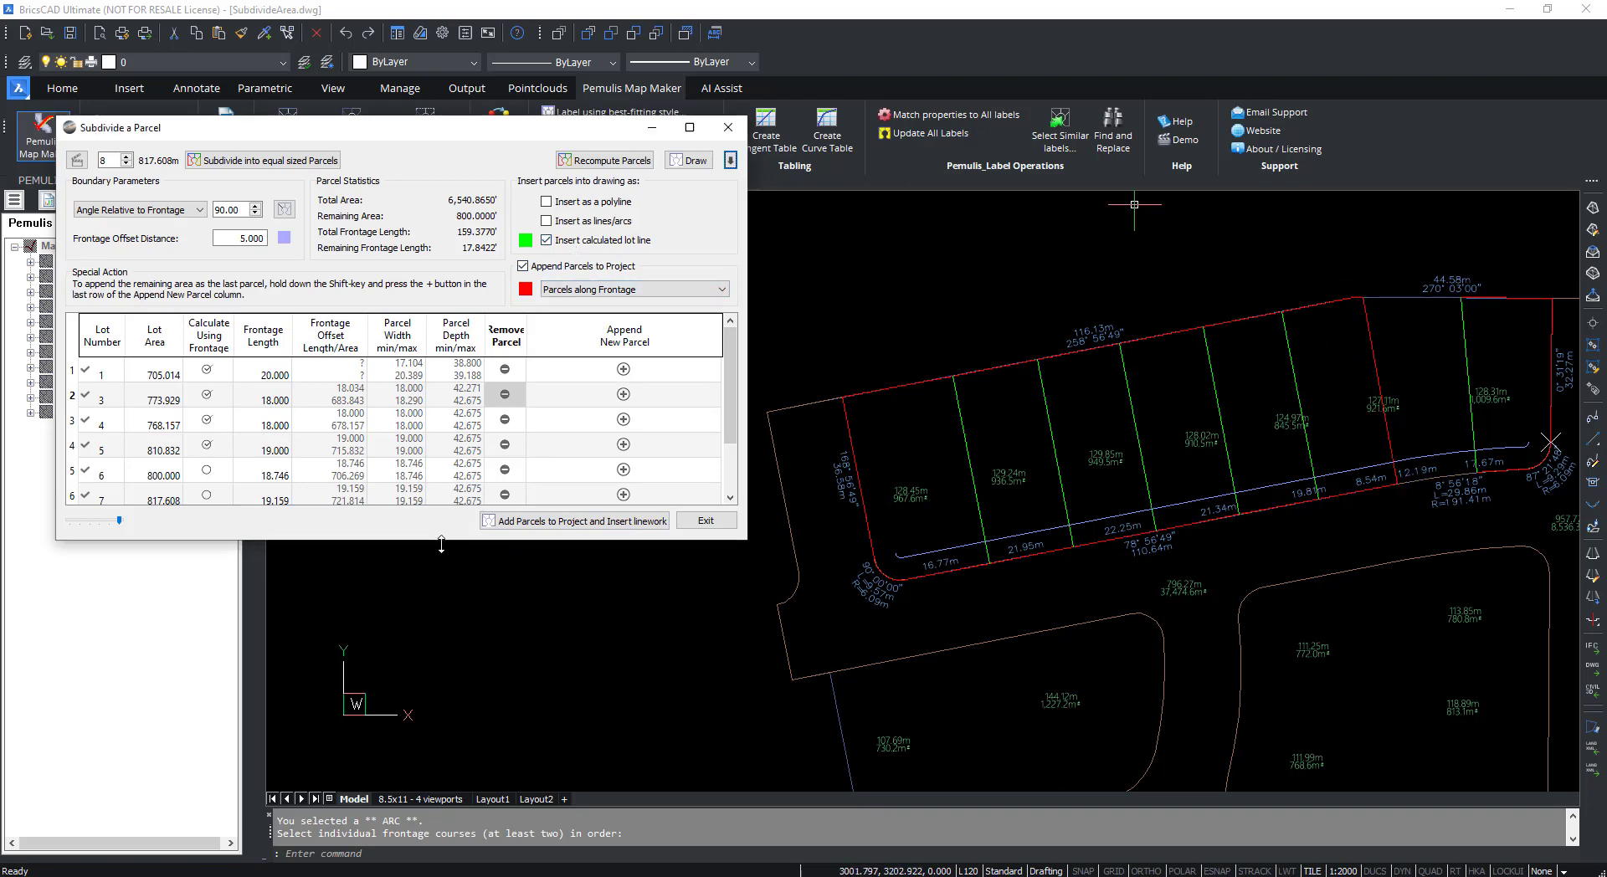
pyautogui.moveTo(438, 543); pyautogui.dragTo(438, 581)
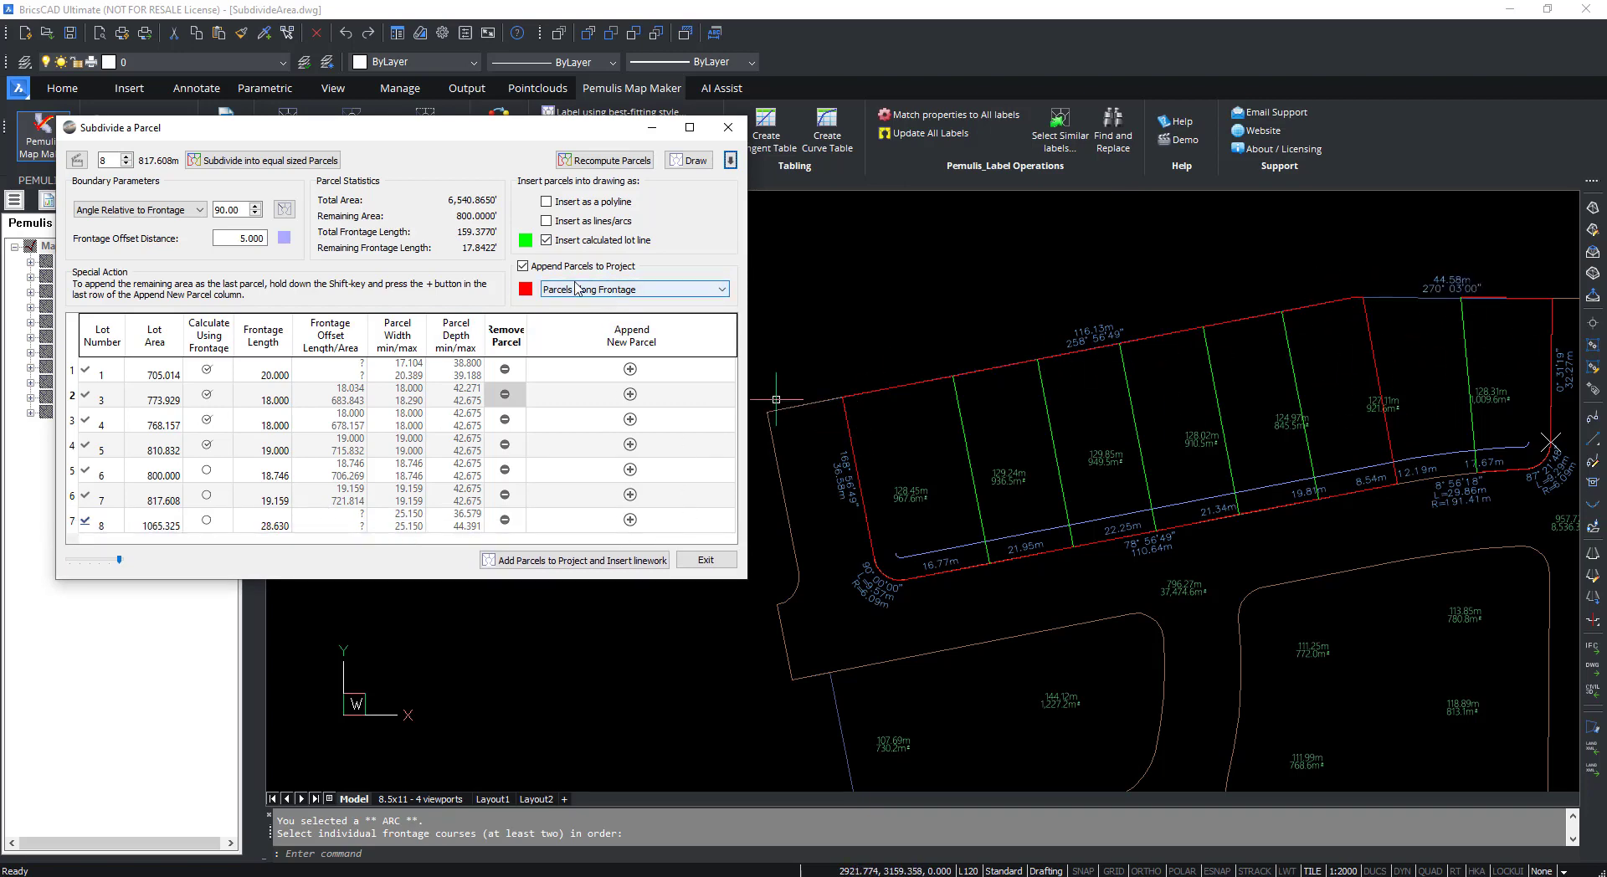
pyautogui.click(528, 268)
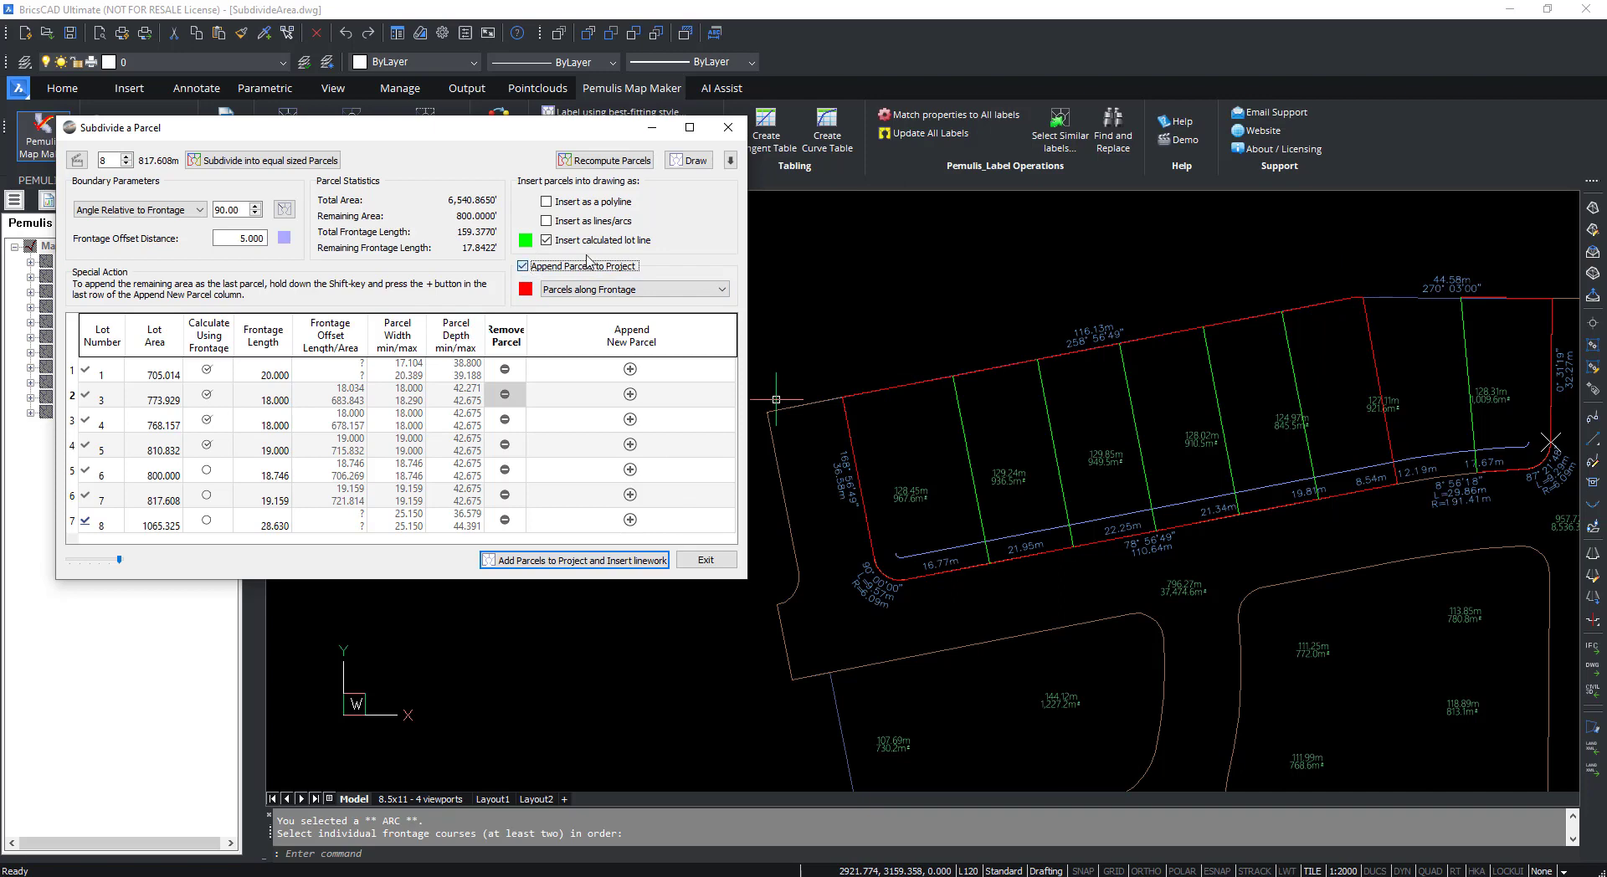
pyautogui.click(524, 267)
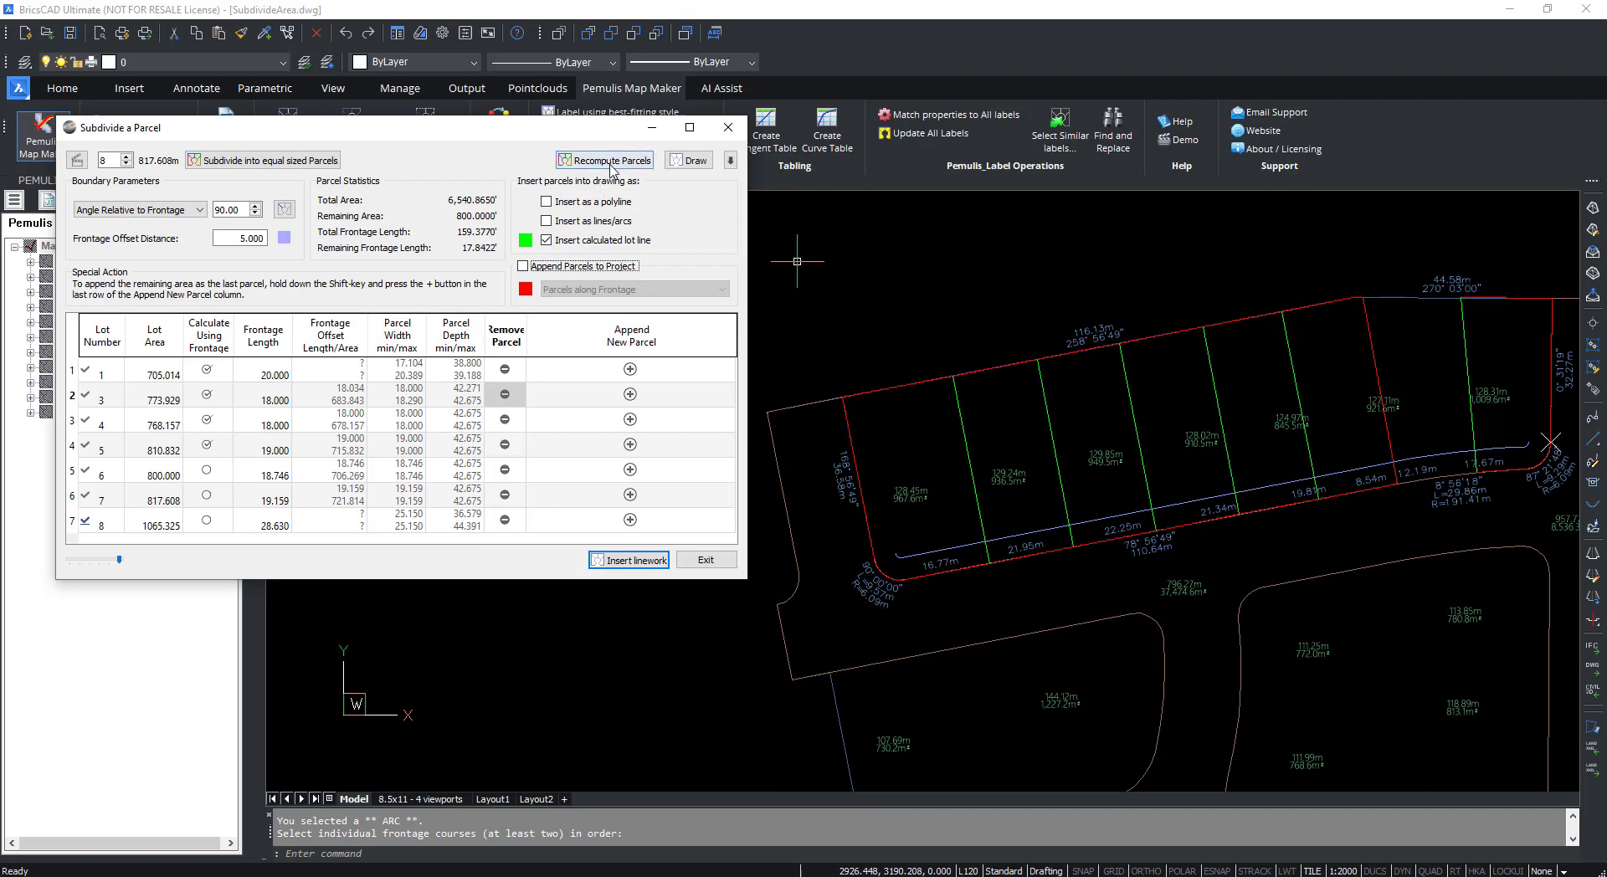
# Insert the calculated lot lines into the drawing, select all similar lines and erase them.
pyautogui.click(627, 560)
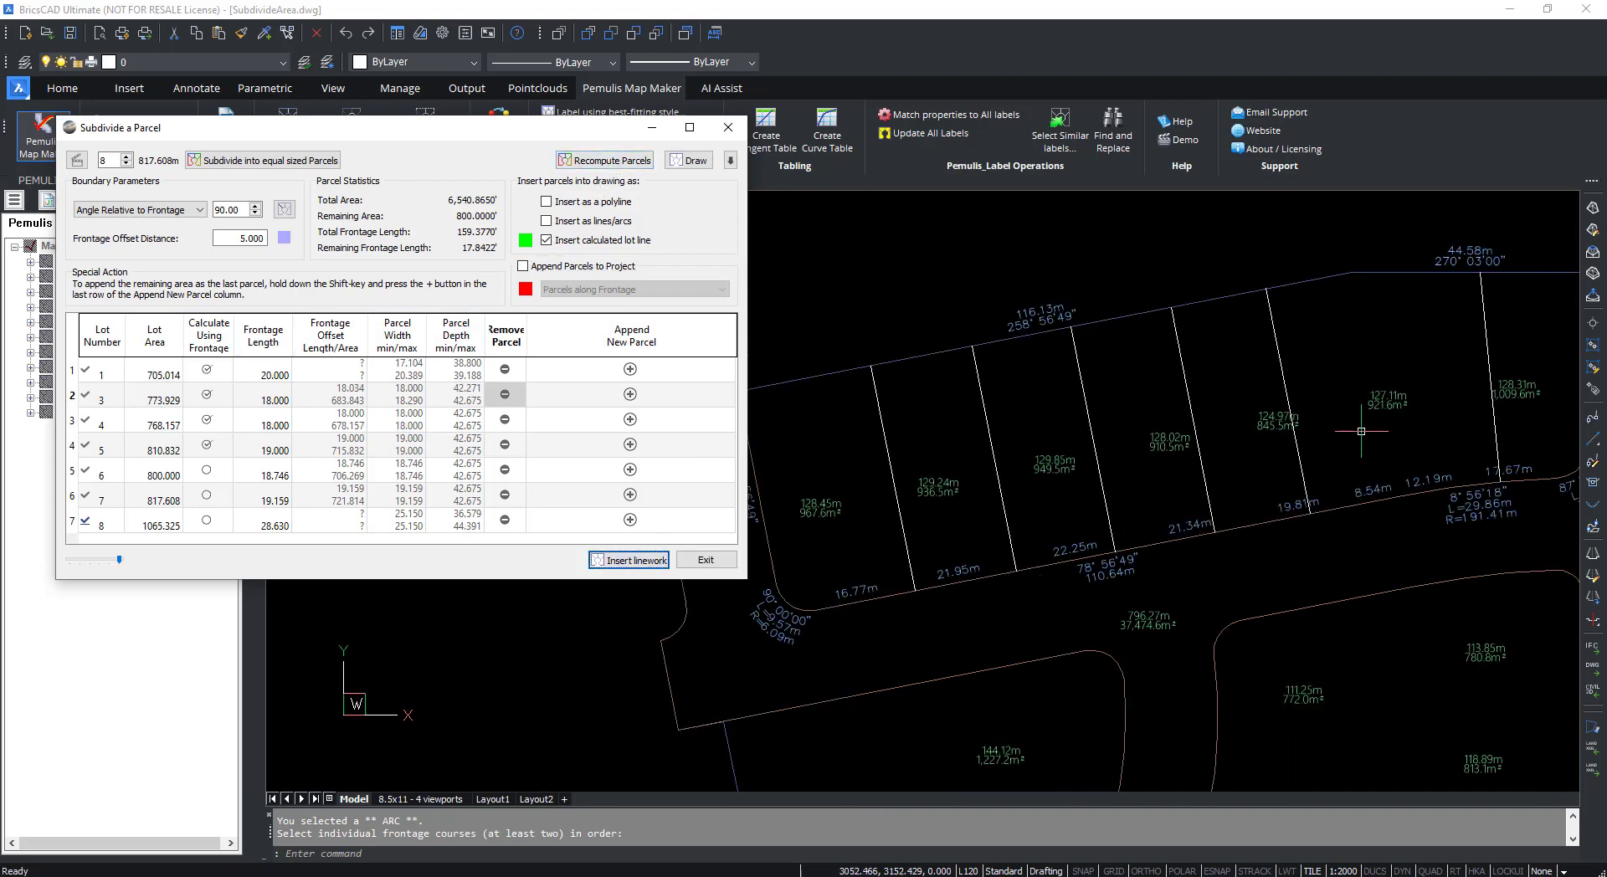
pyautogui.moveTo(1369, 444); pyautogui.dragTo(1344, 446, button='middle')
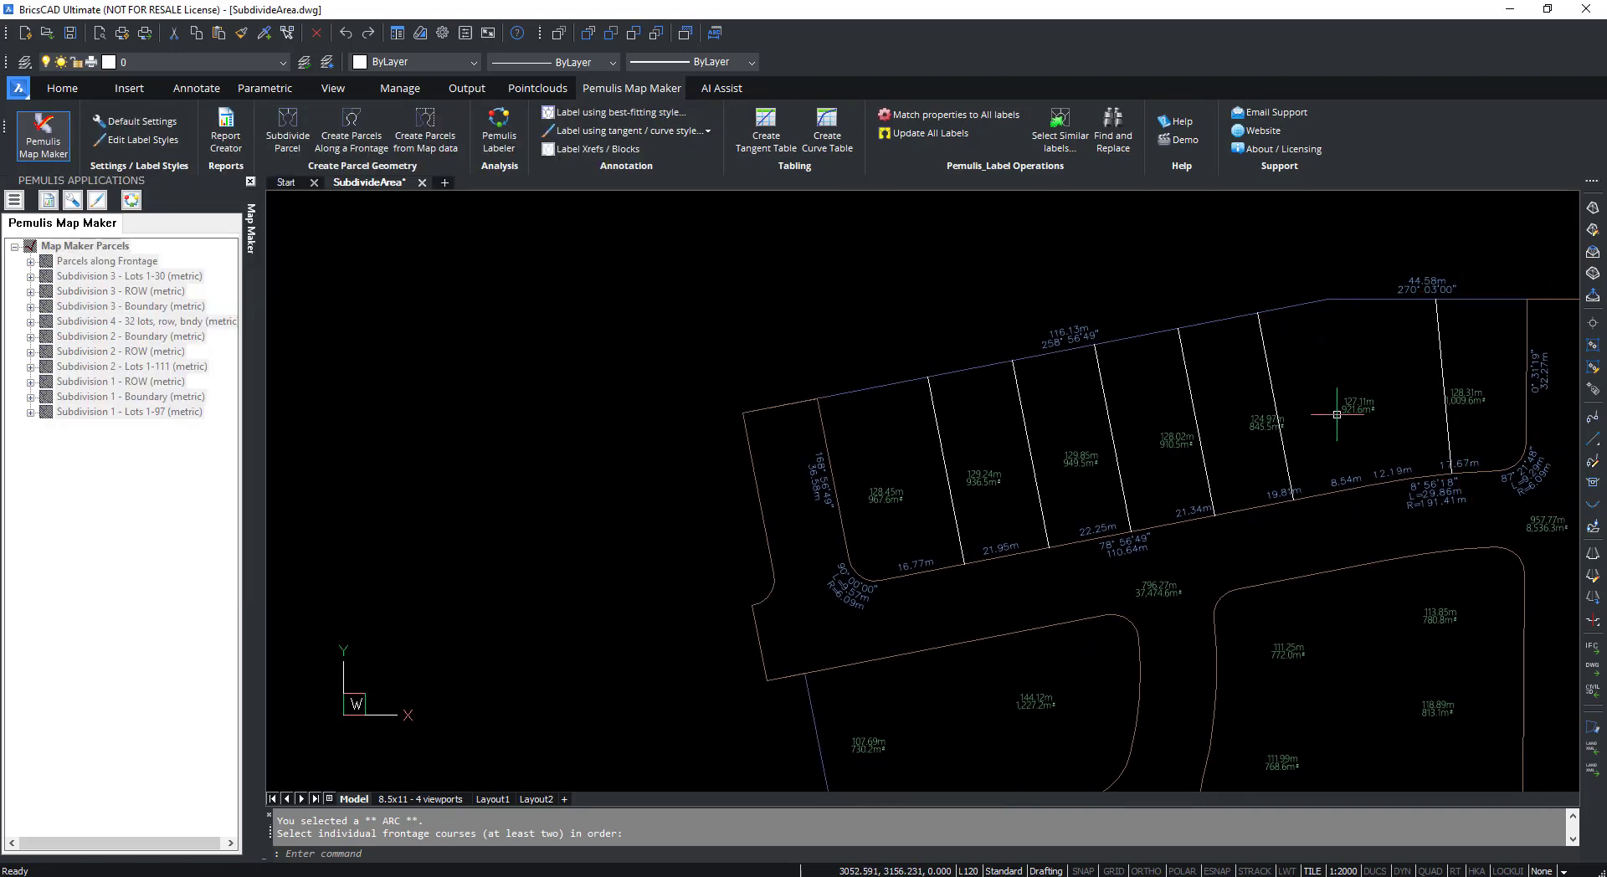
pyautogui.press('Return')
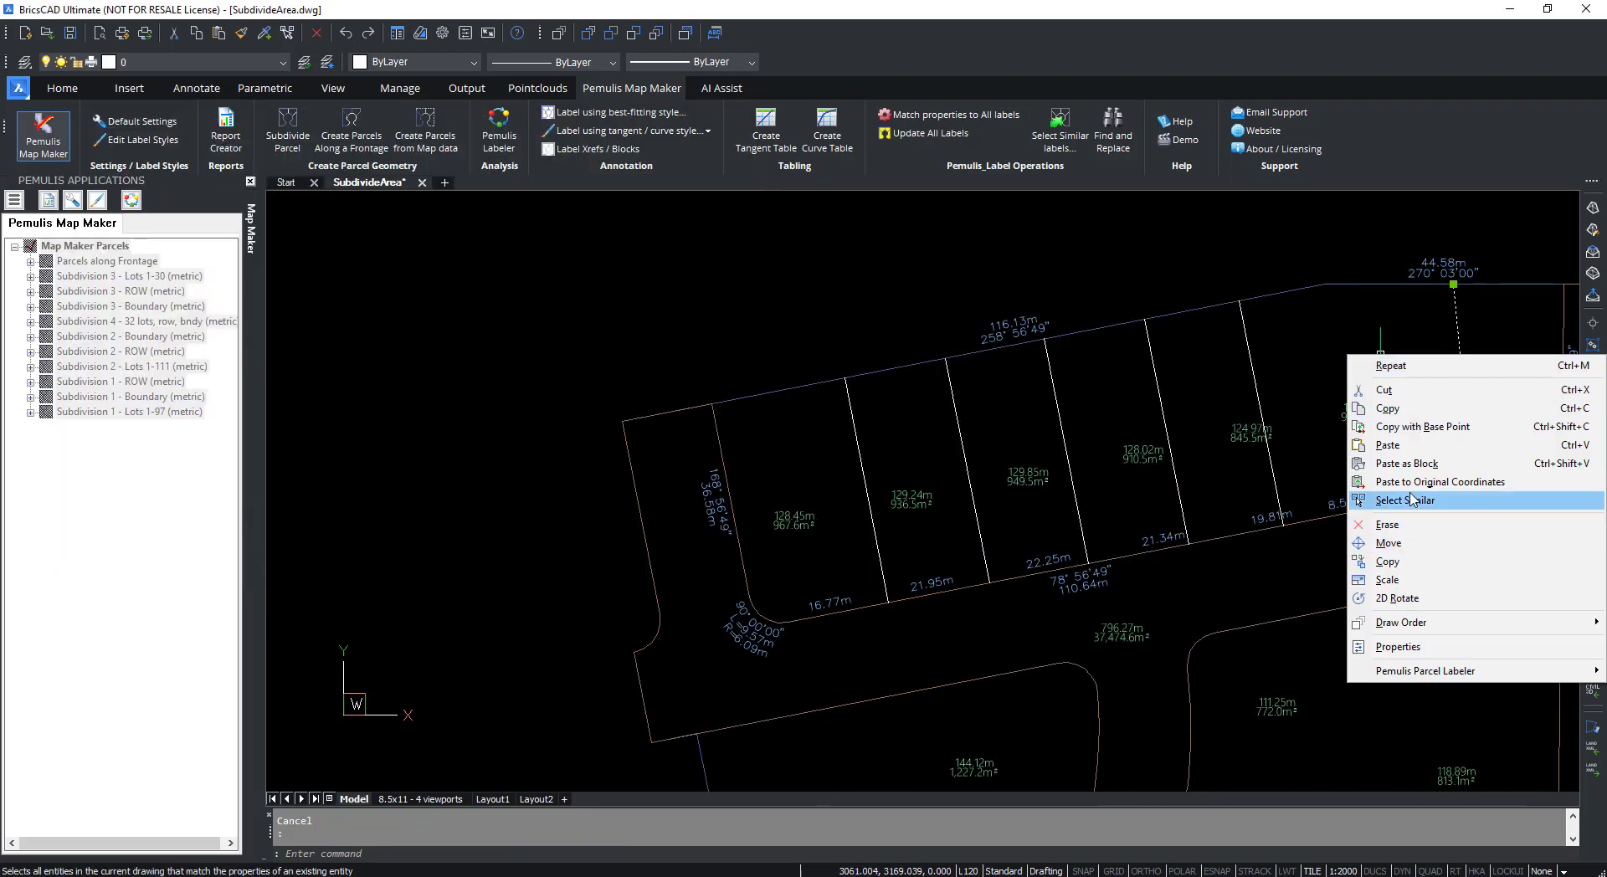
pyautogui.click(1413, 503)
pyautogui.write('e')
pyautogui.press('Return')
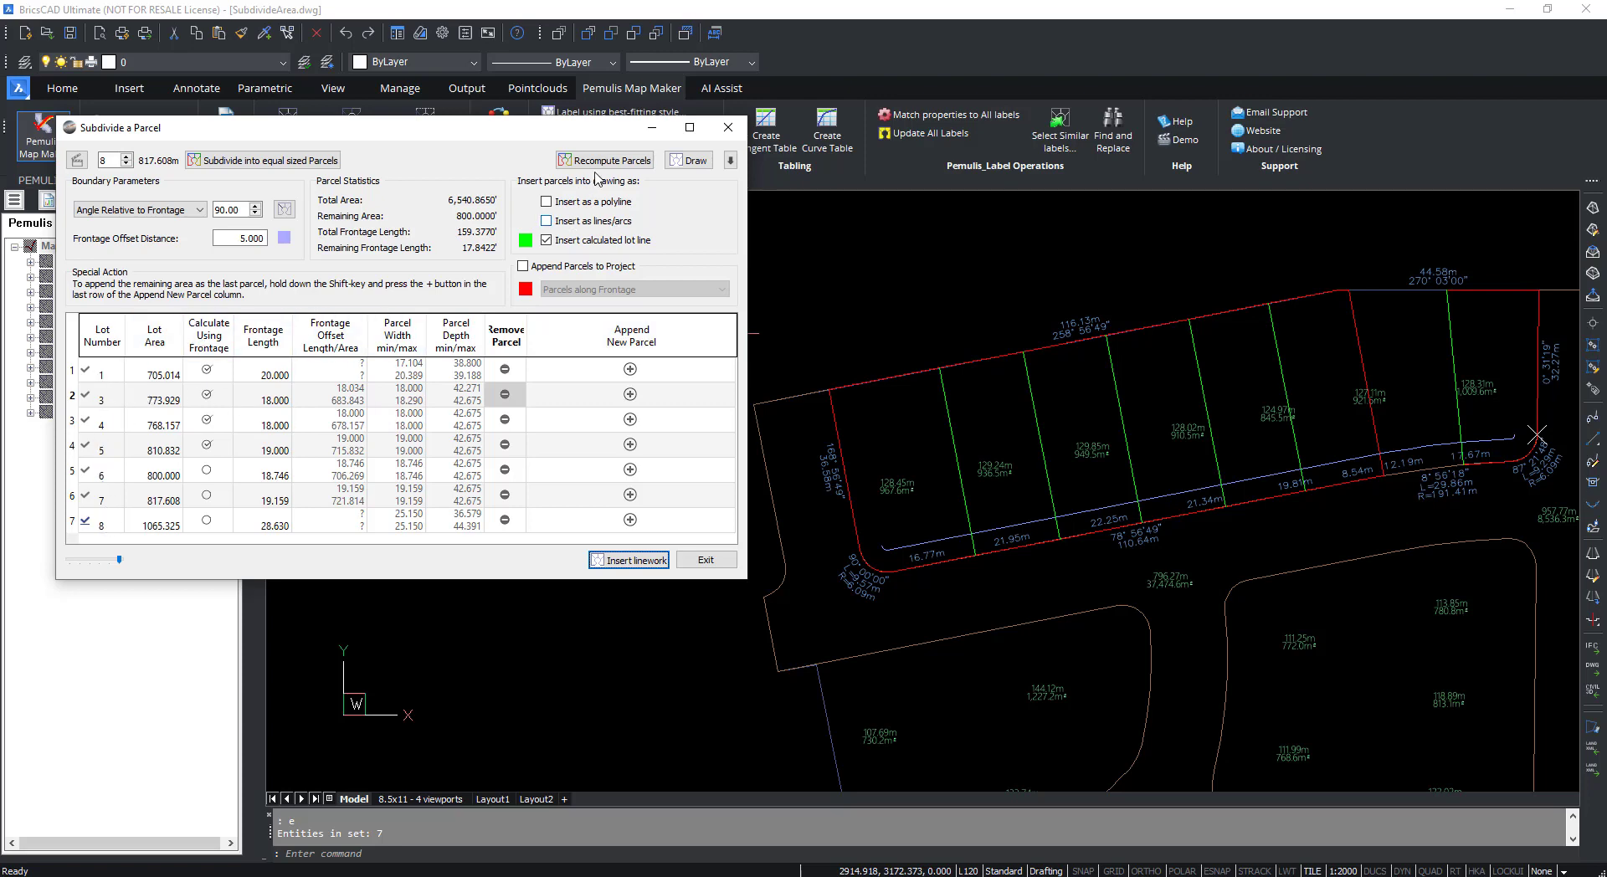
# Recompute the parcels and delete lot 7 from the end of the parcel list.
pyautogui.click(596, 162)
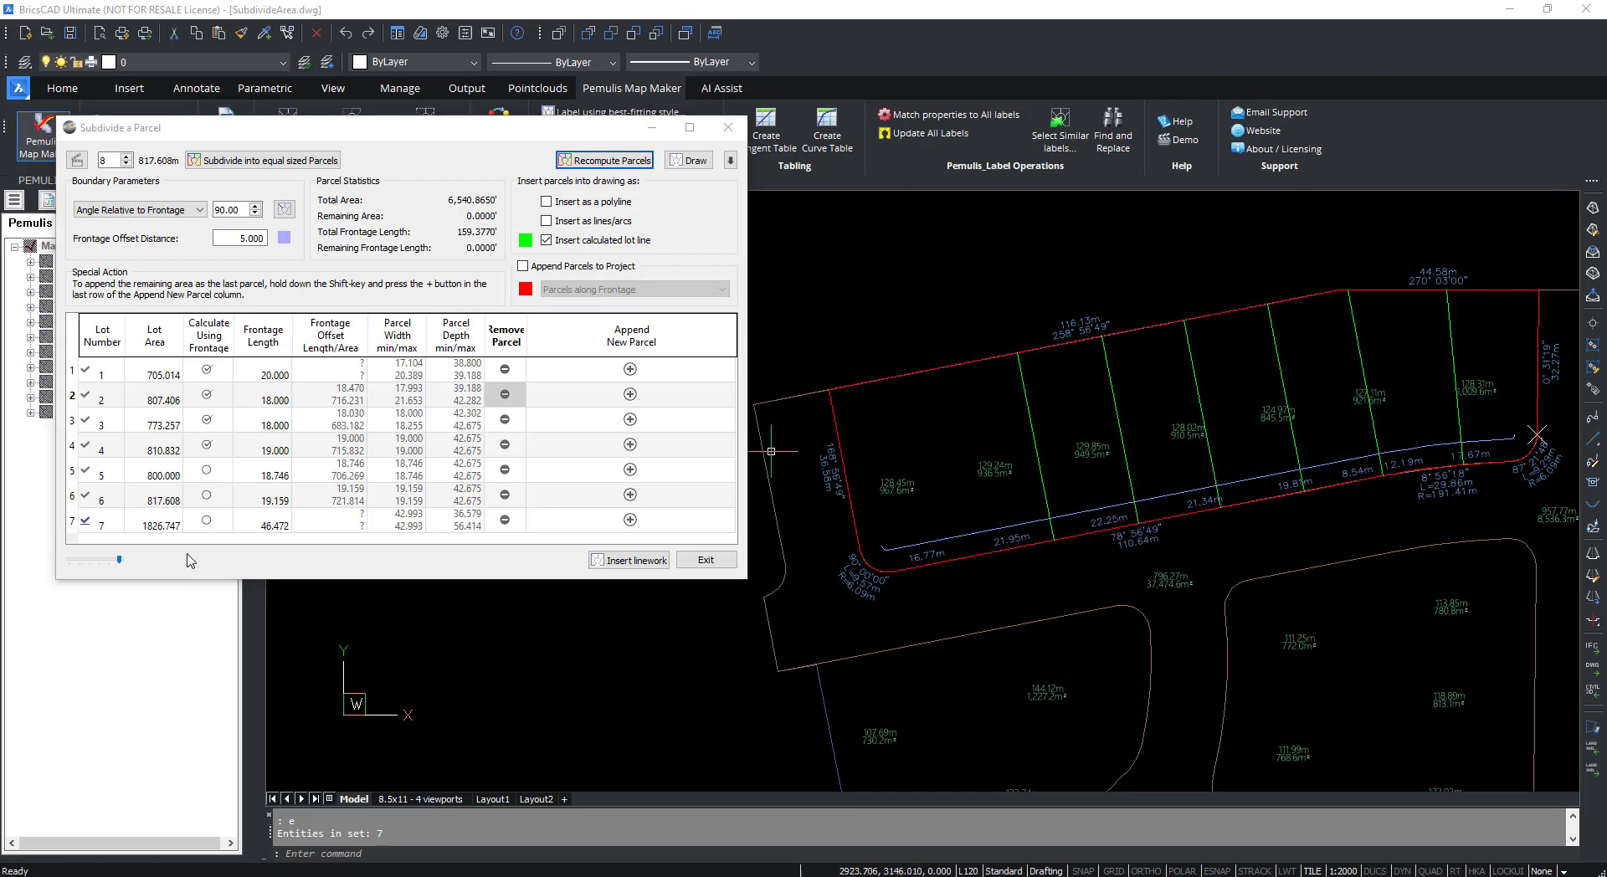
pyautogui.click(152, 531)
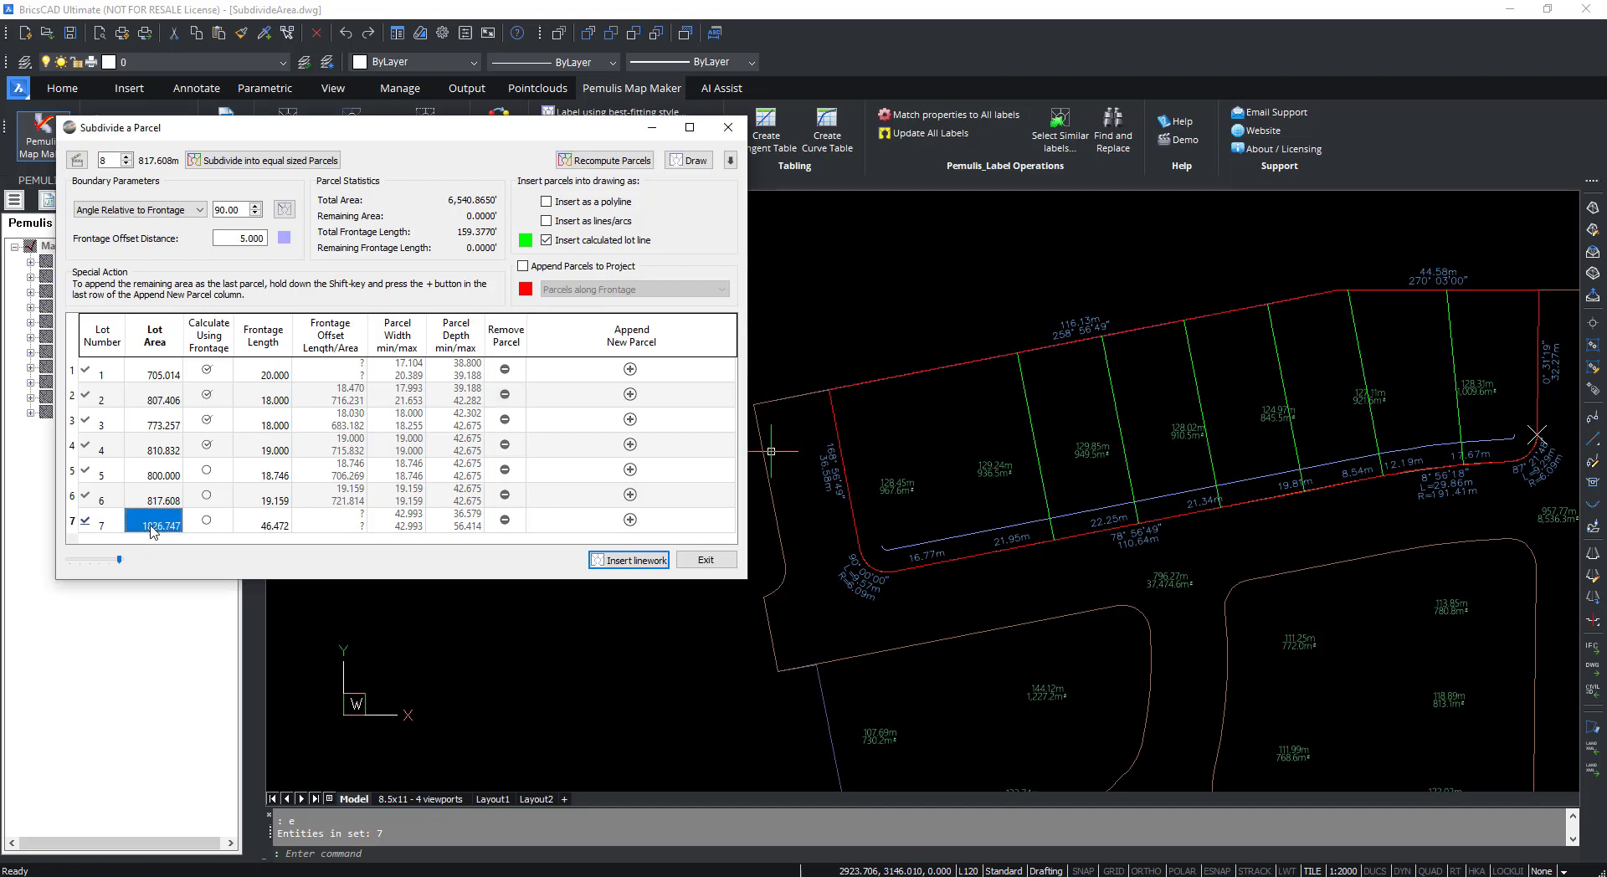
pyautogui.click(504, 520)
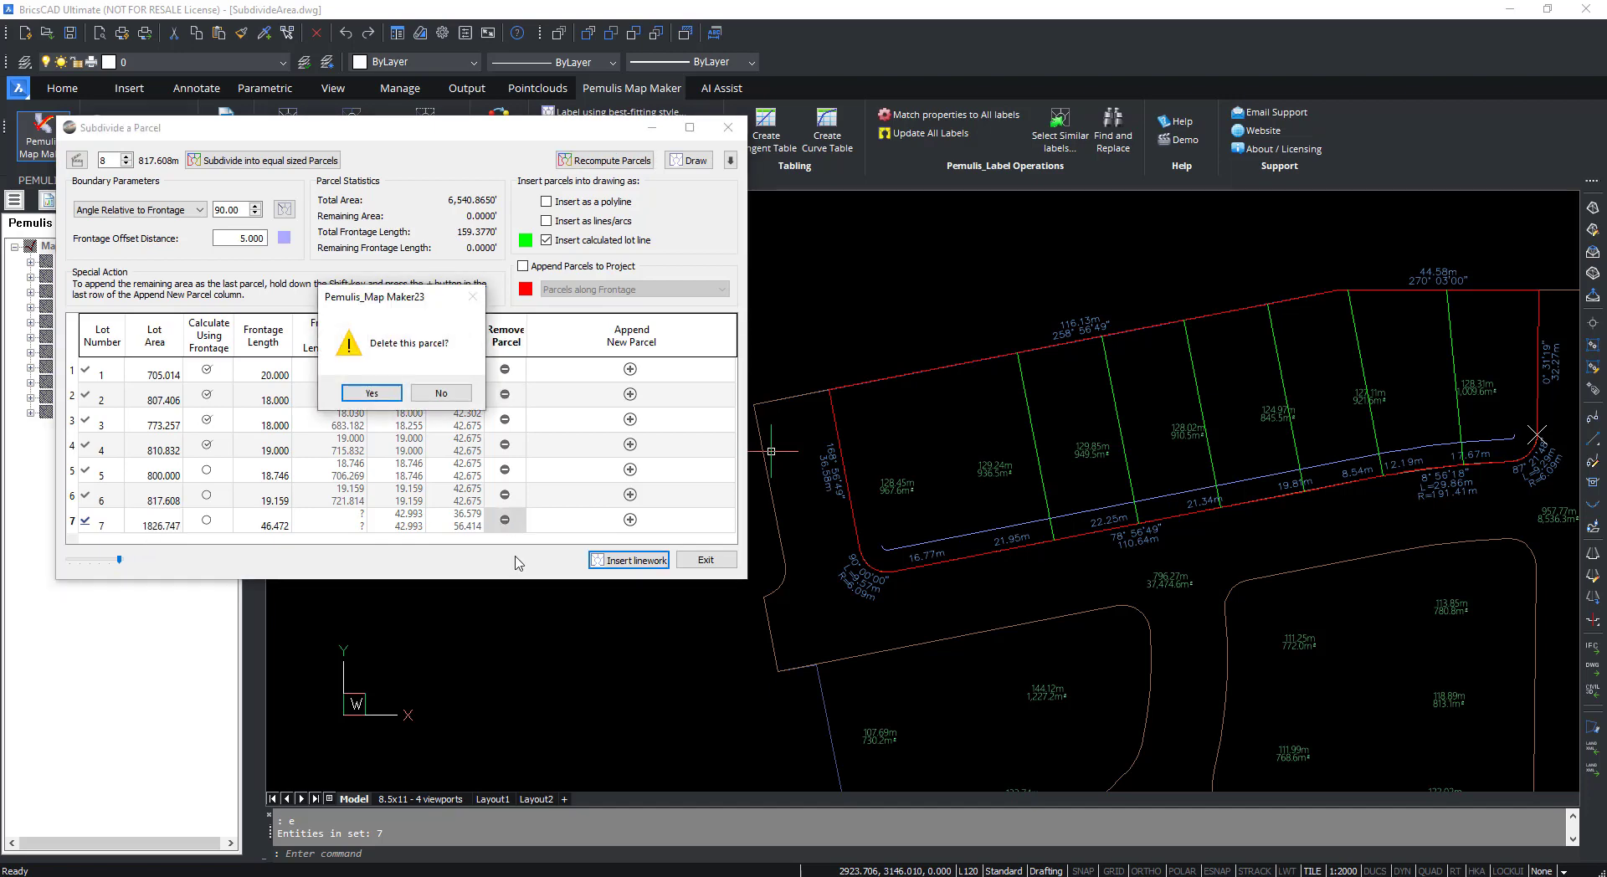
pyautogui.click(371, 393)
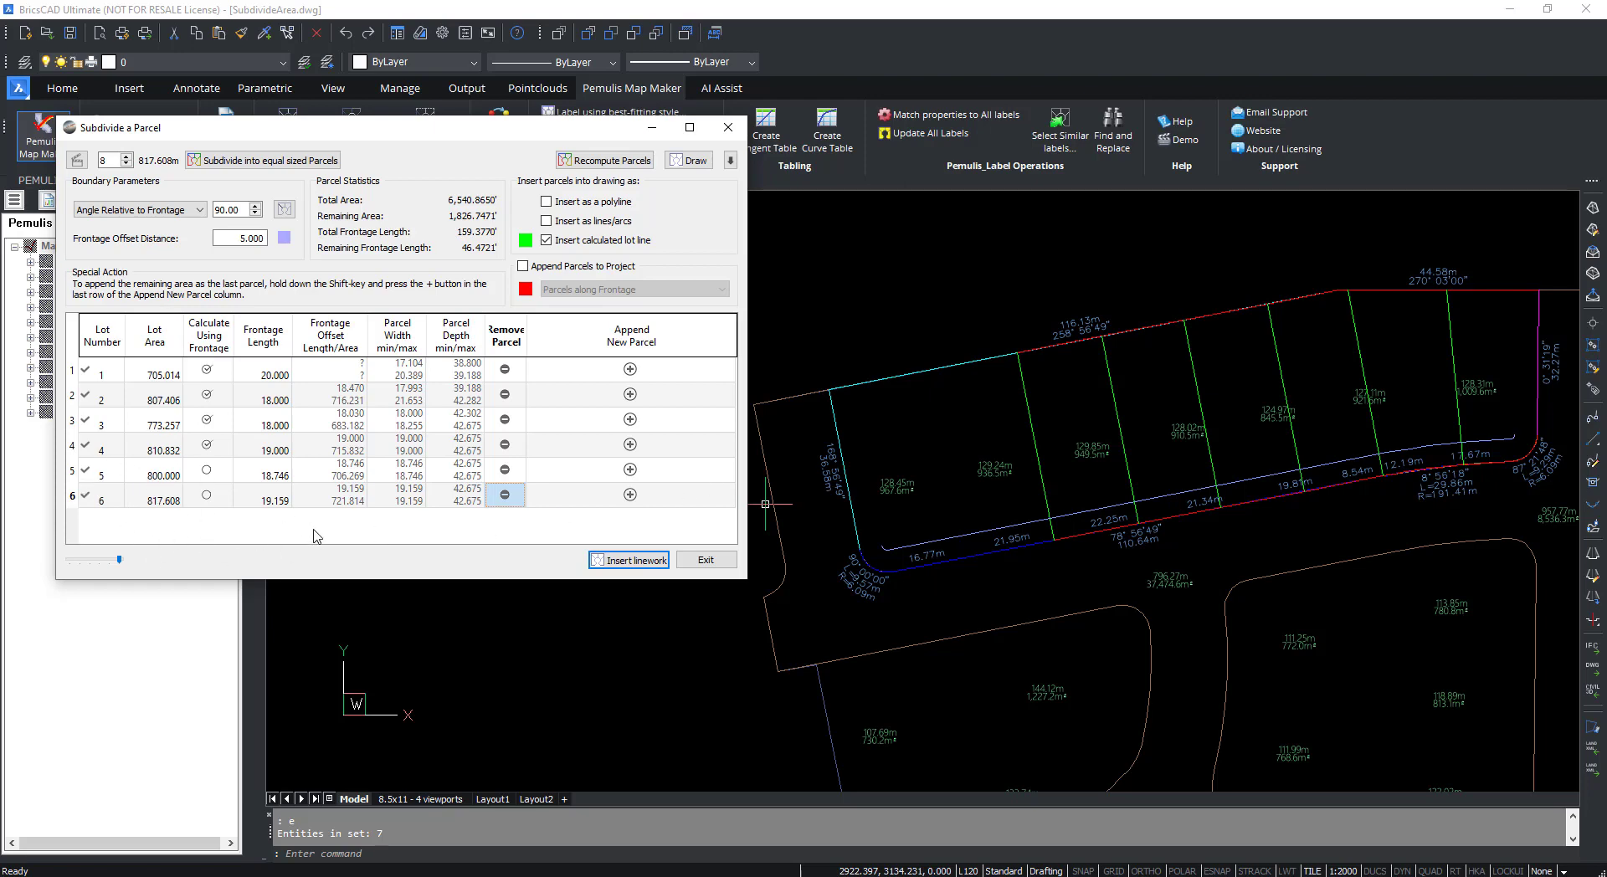
# Append a new lot 7 calculated using a frontage length of 15 and recompute the parcels.
pyautogui.click(630, 495)
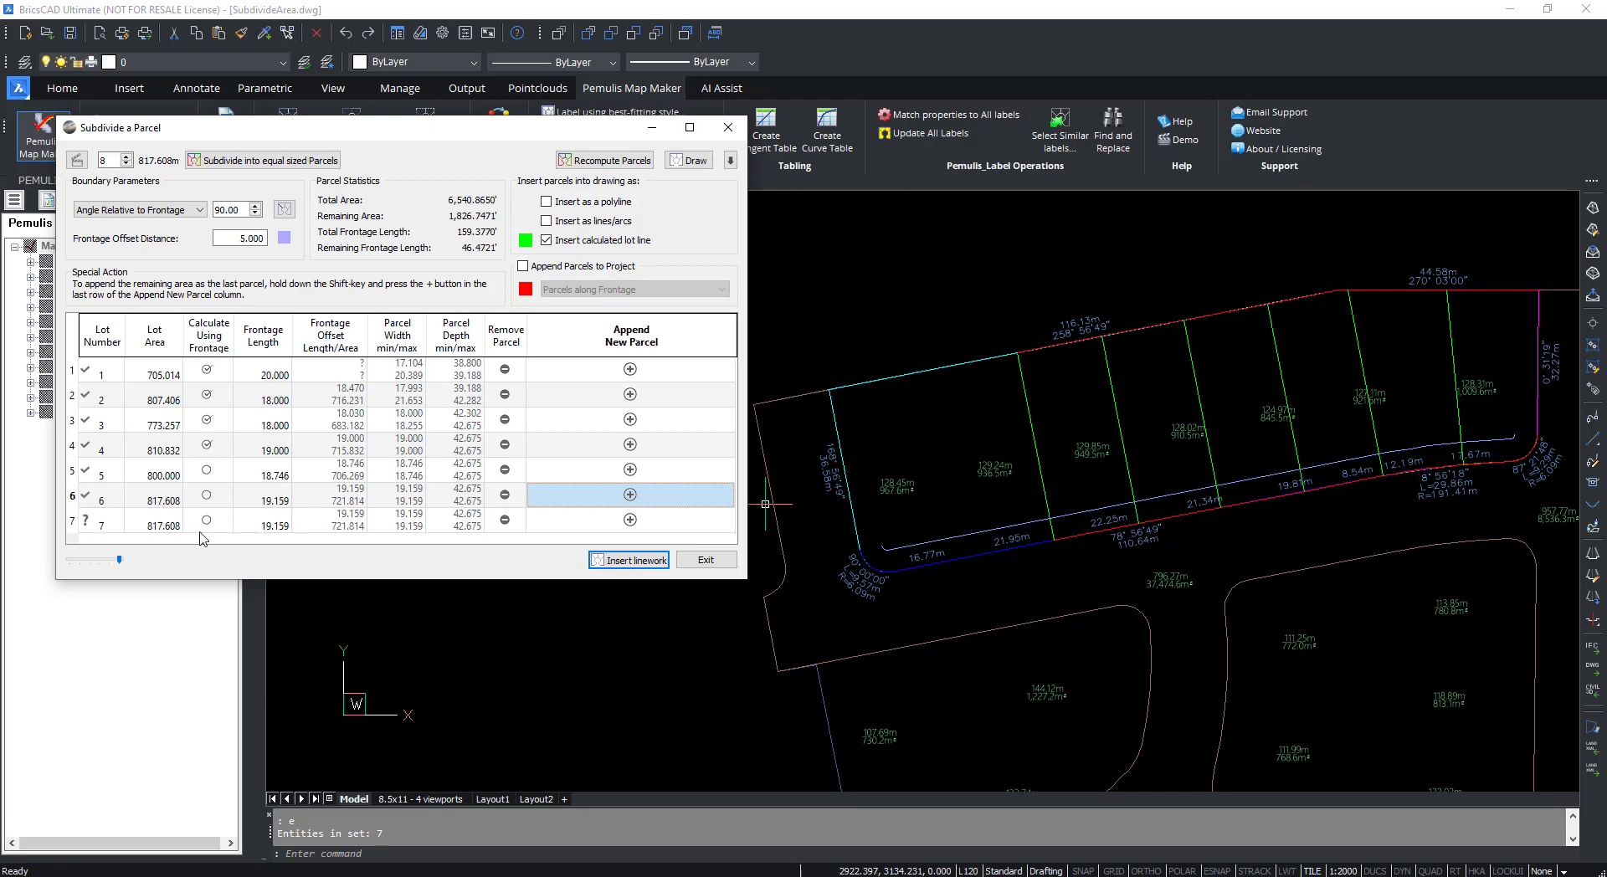
pyautogui.click(283, 526)
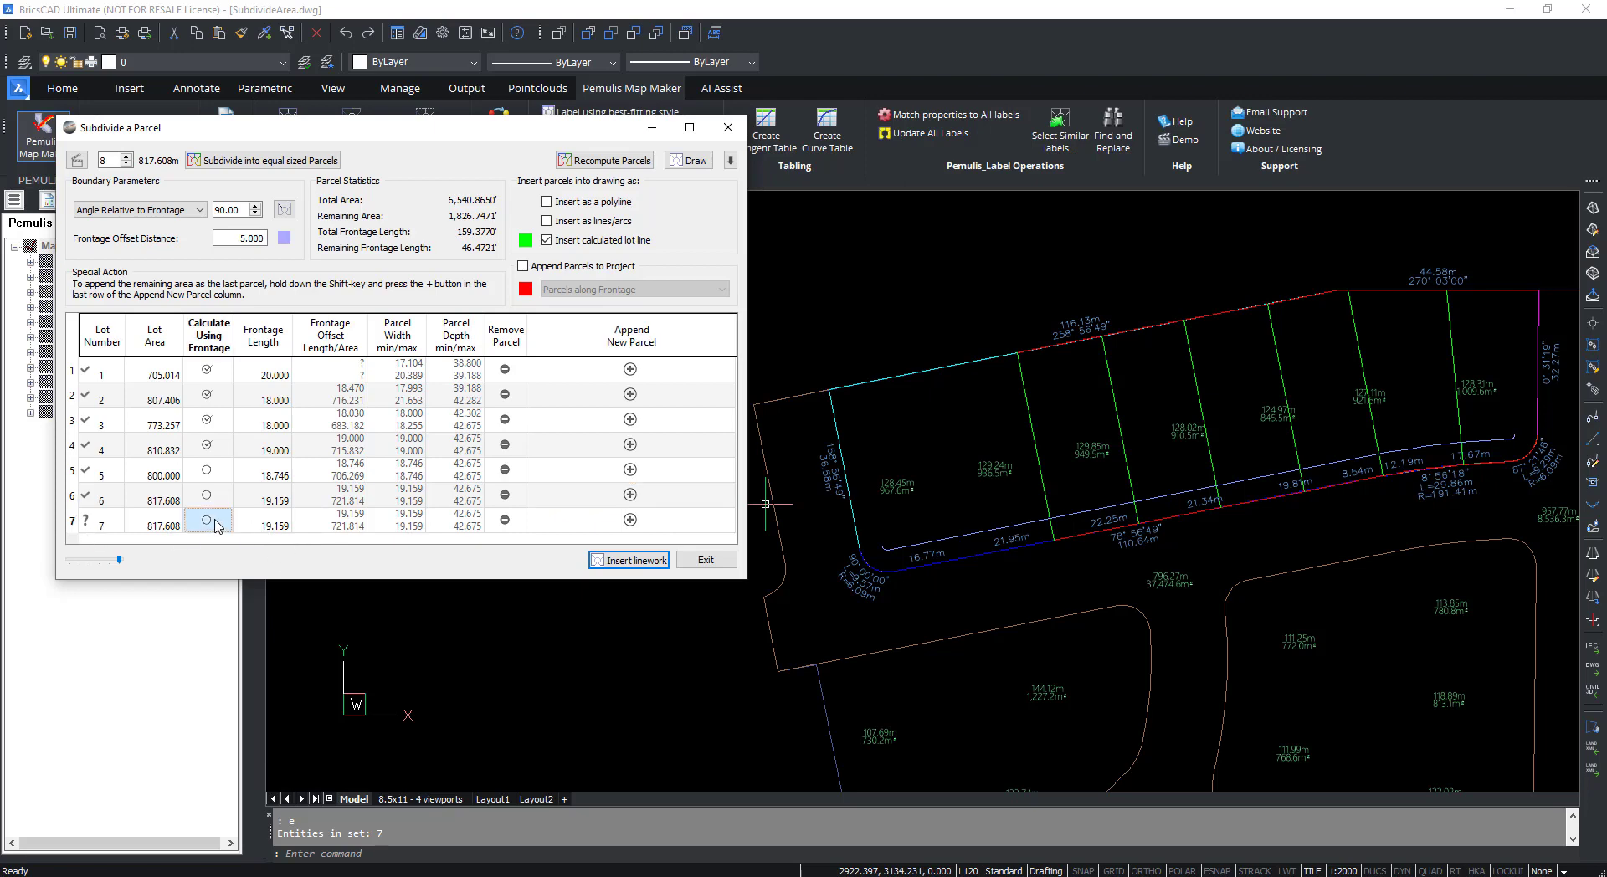
pyautogui.write('15')
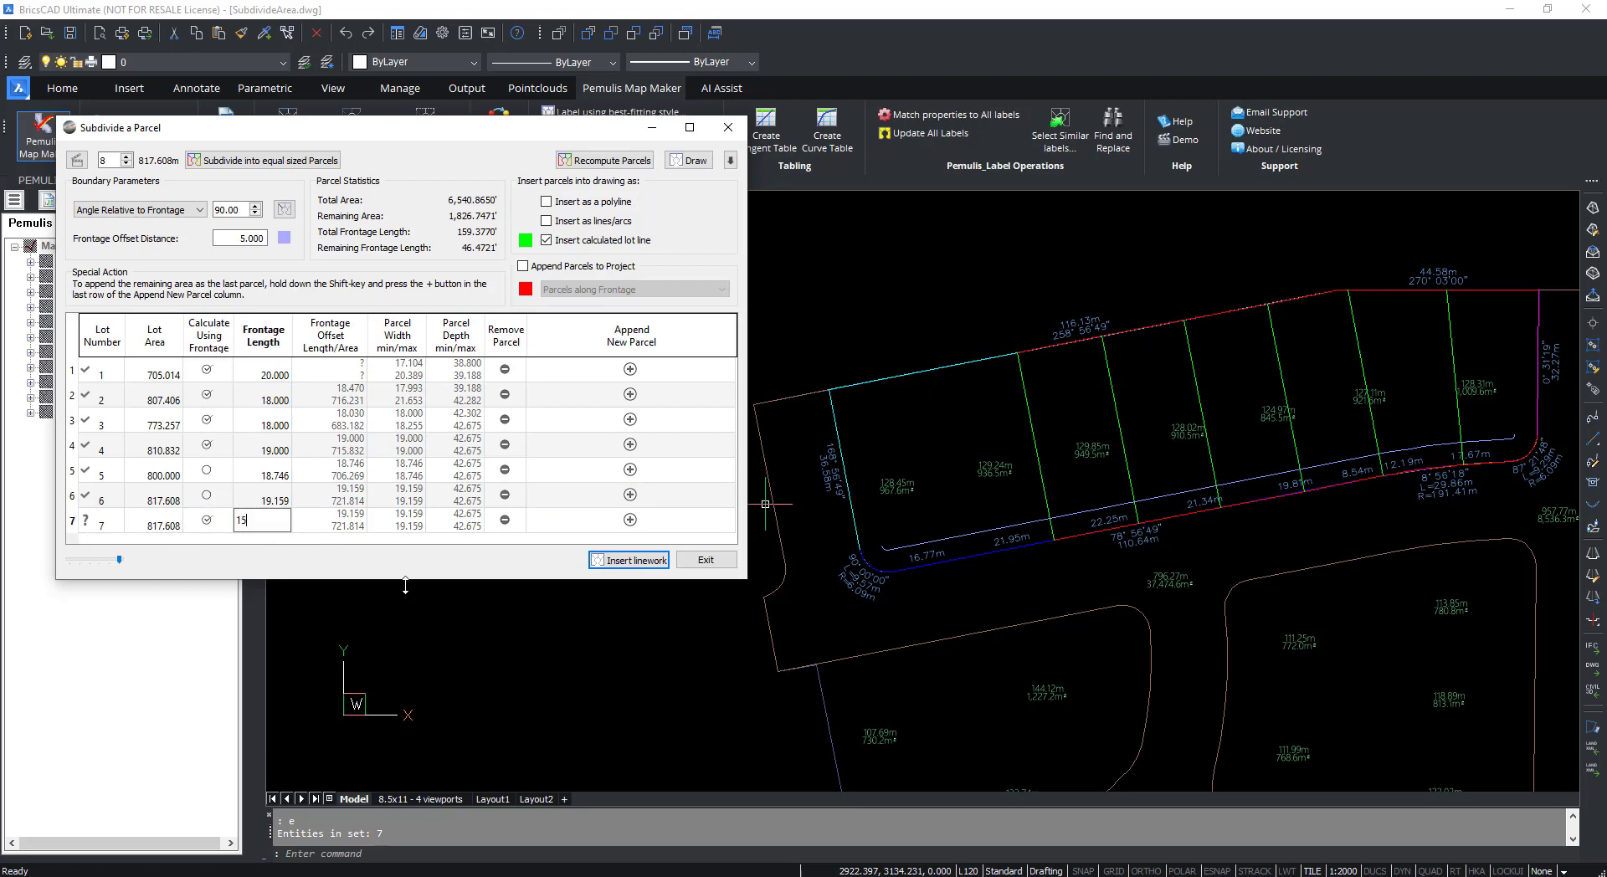
pyautogui.click(606, 160)
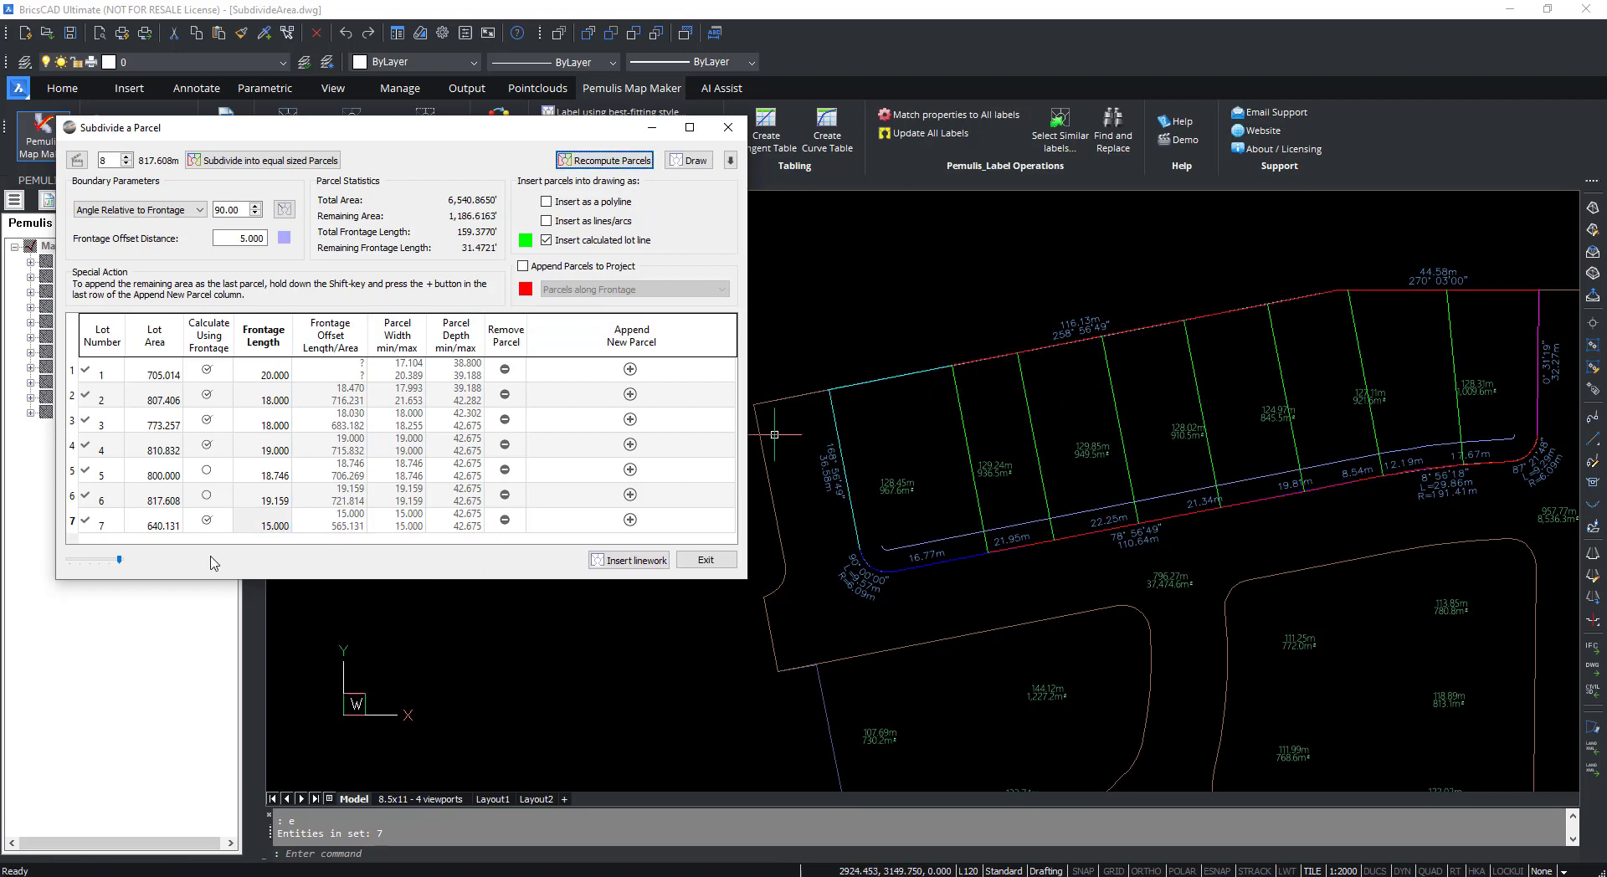
# Collapse the settings area, append lot 8 with a frontage length of 5 and recompute the parcels.
pyautogui.click(731, 160)
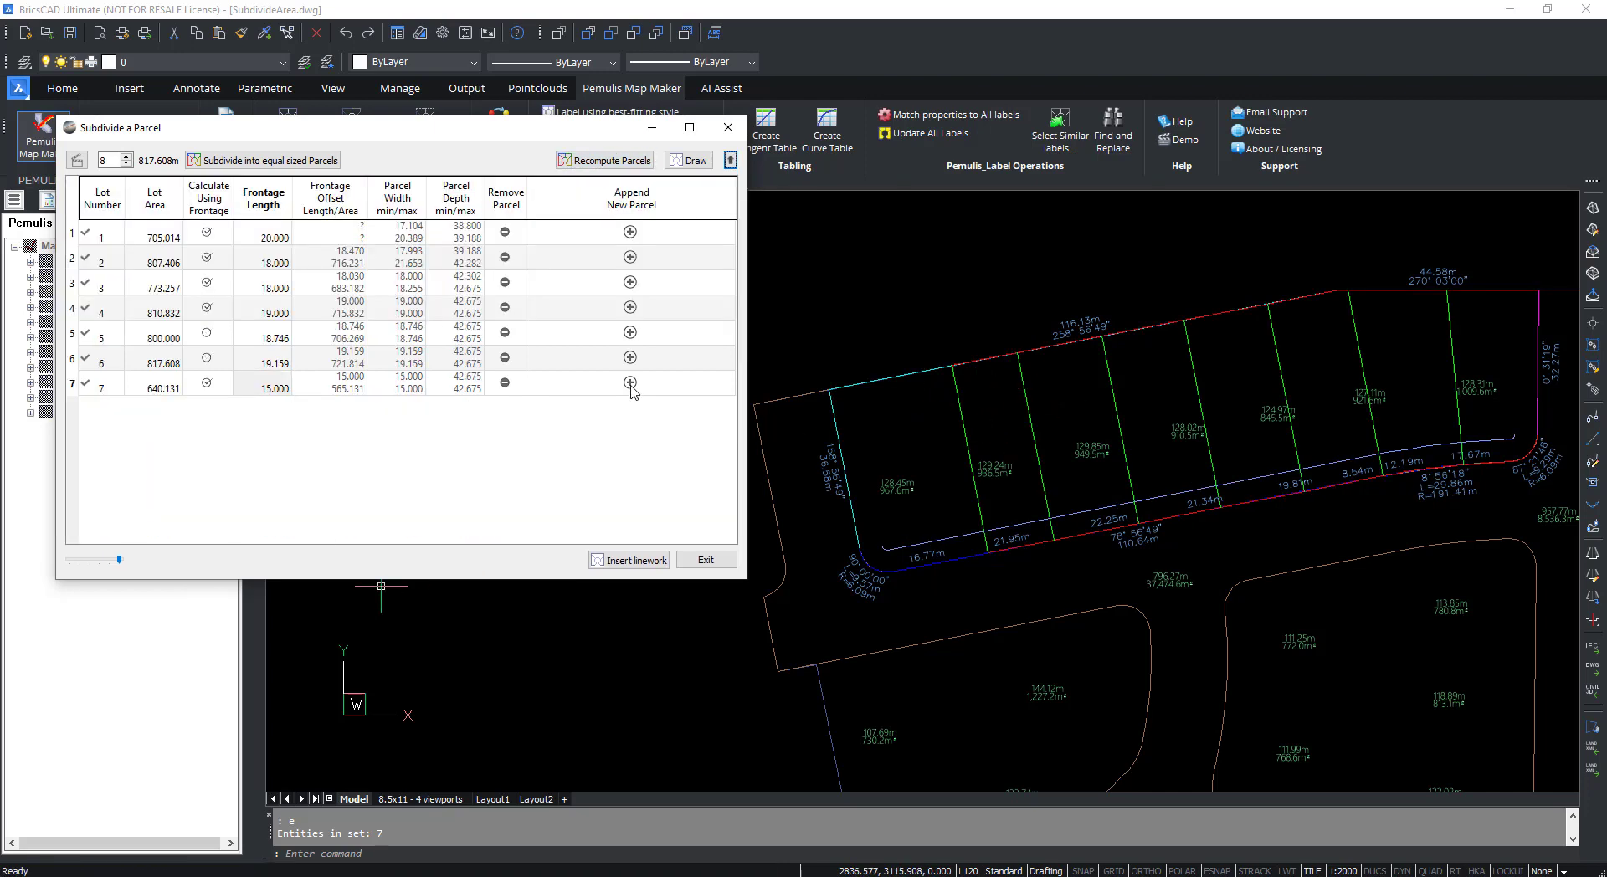
pyautogui.click(631, 382)
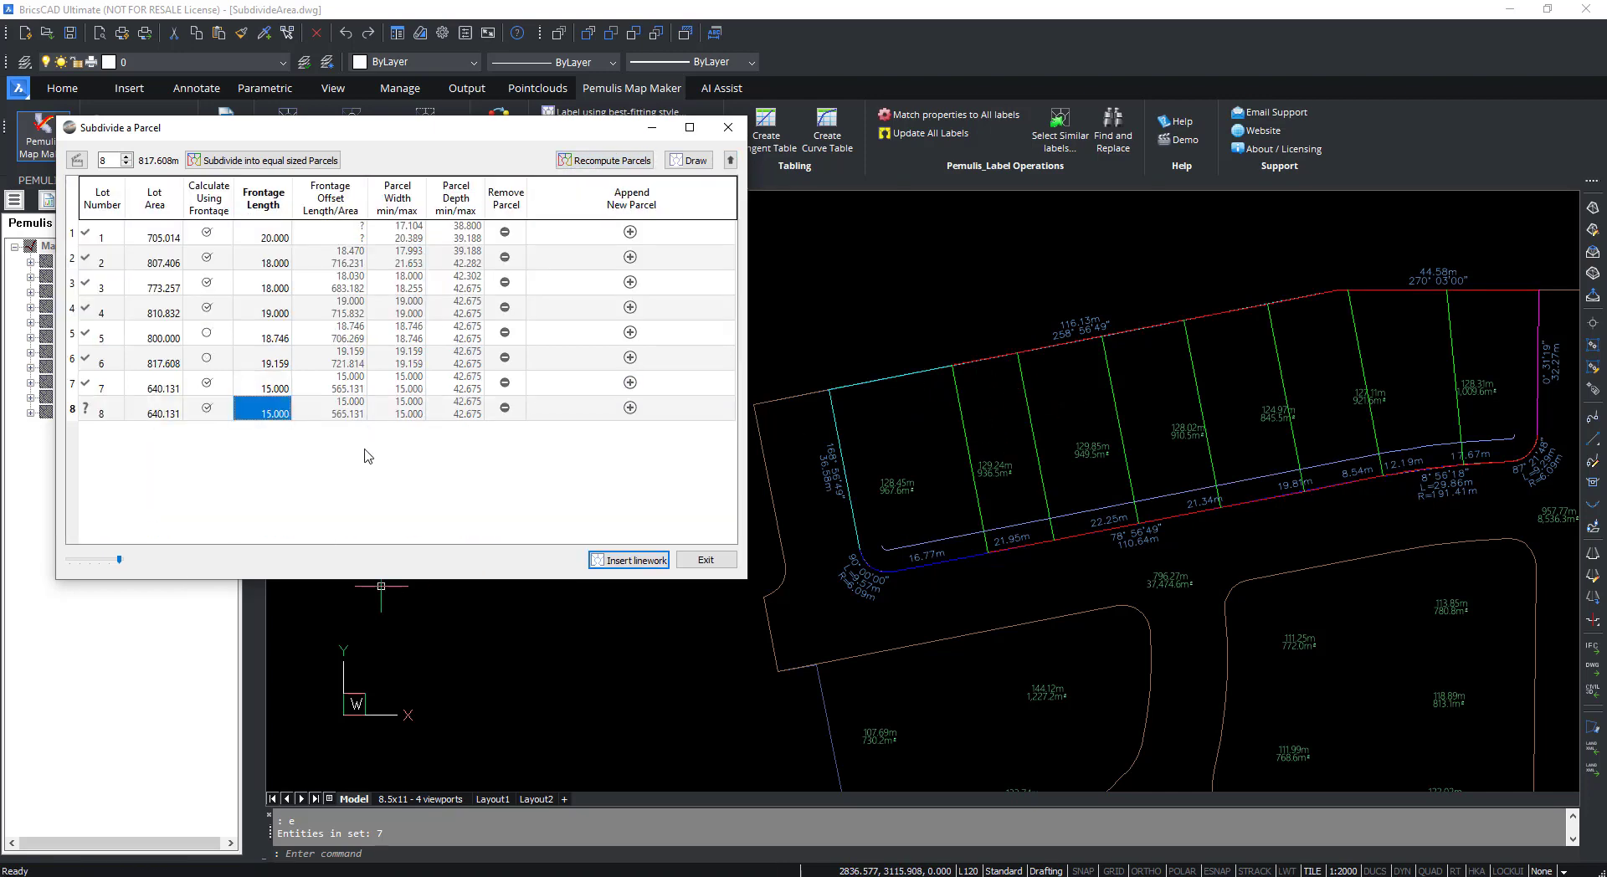
pyautogui.write('5')
pyautogui.press('Tab')
pyautogui.click(604, 160)
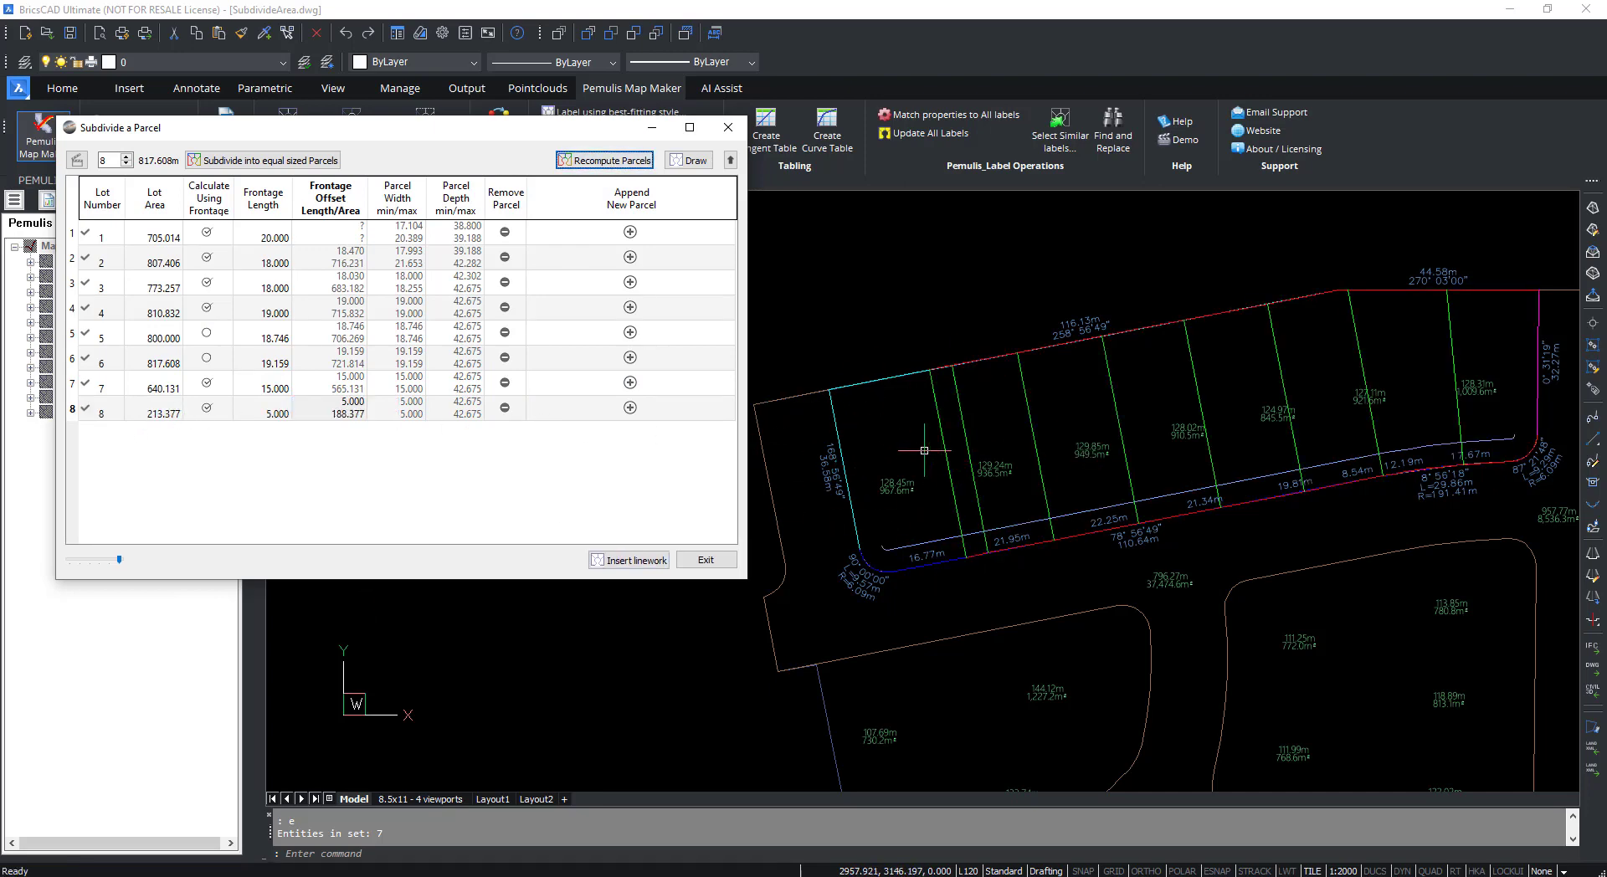
# Append the remaining area as the last parcel, lot 9, and recompute the parcels with the settings area expanded.
pyautogui.click(730, 160)
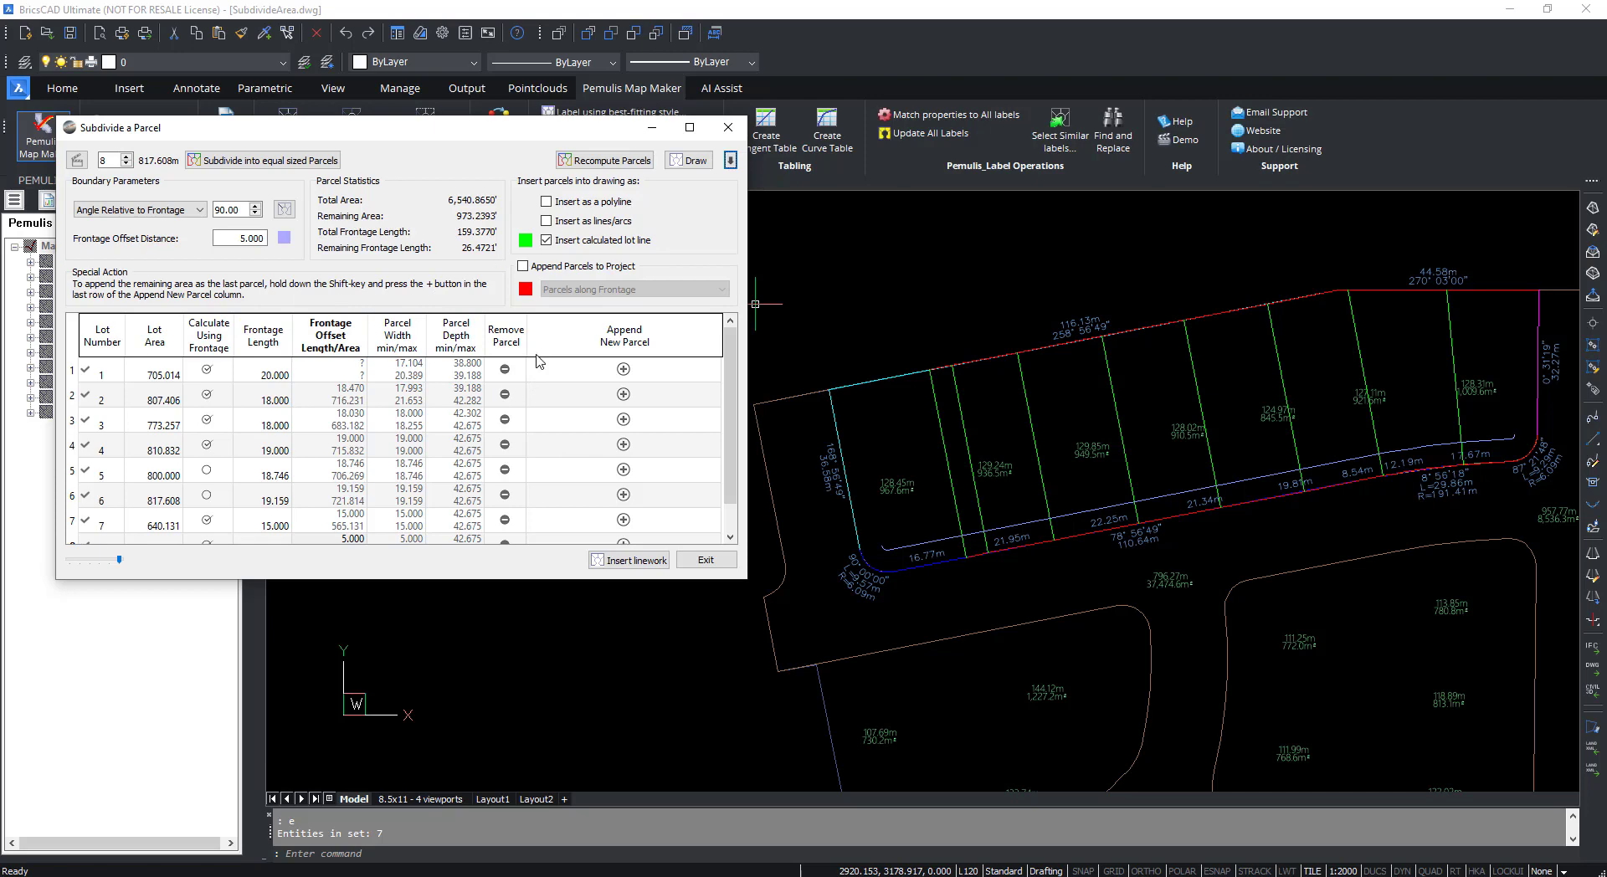
pyautogui.click(730, 160)
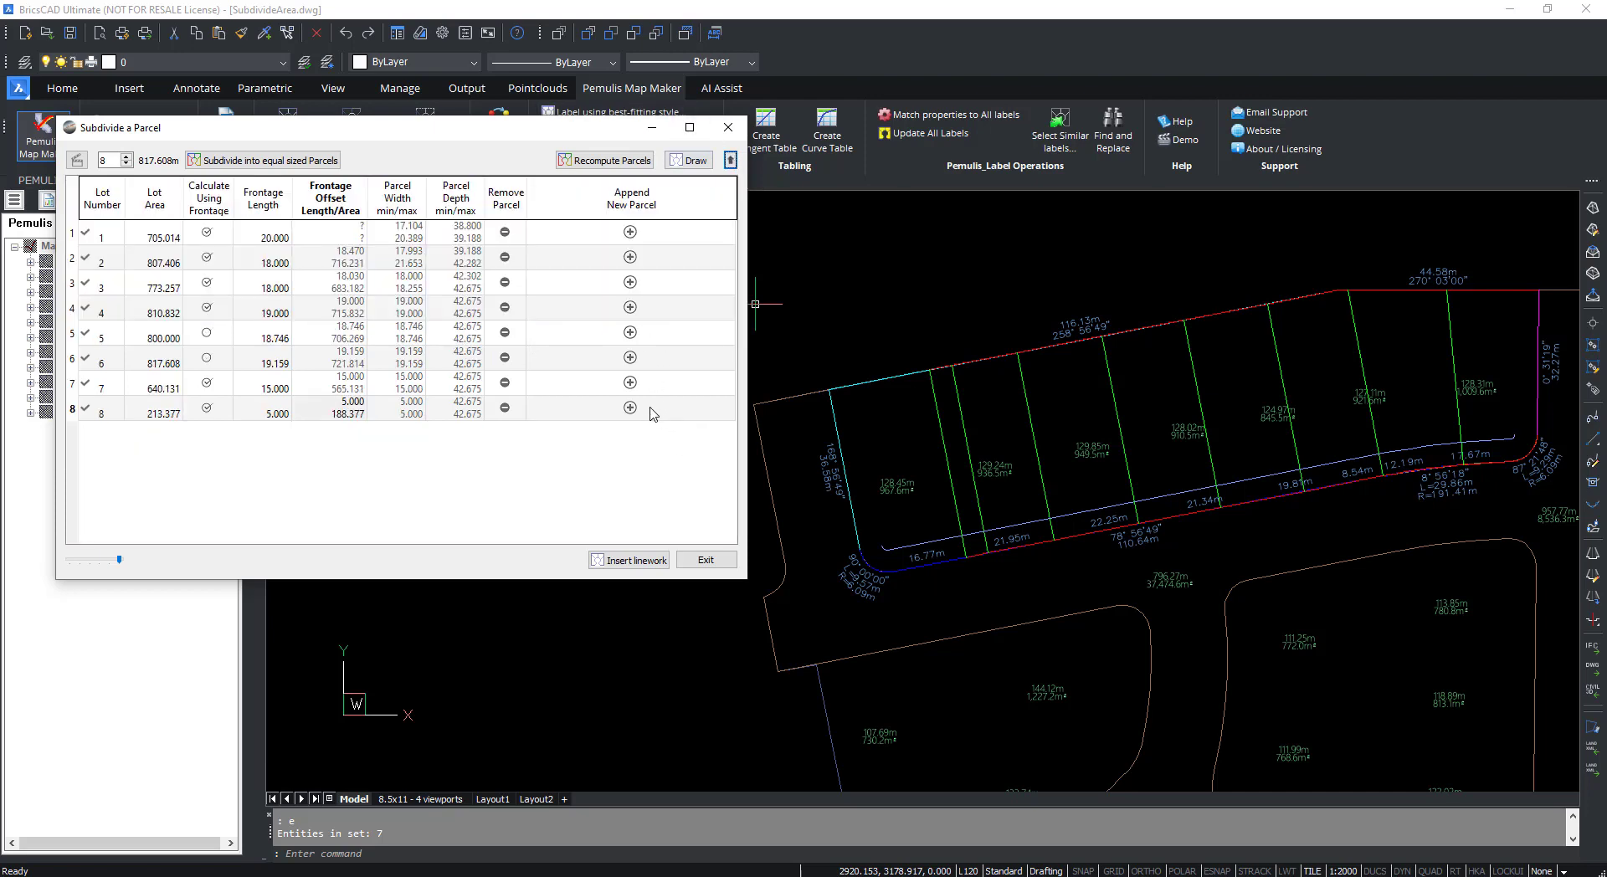
pyautogui.click(658, 413)
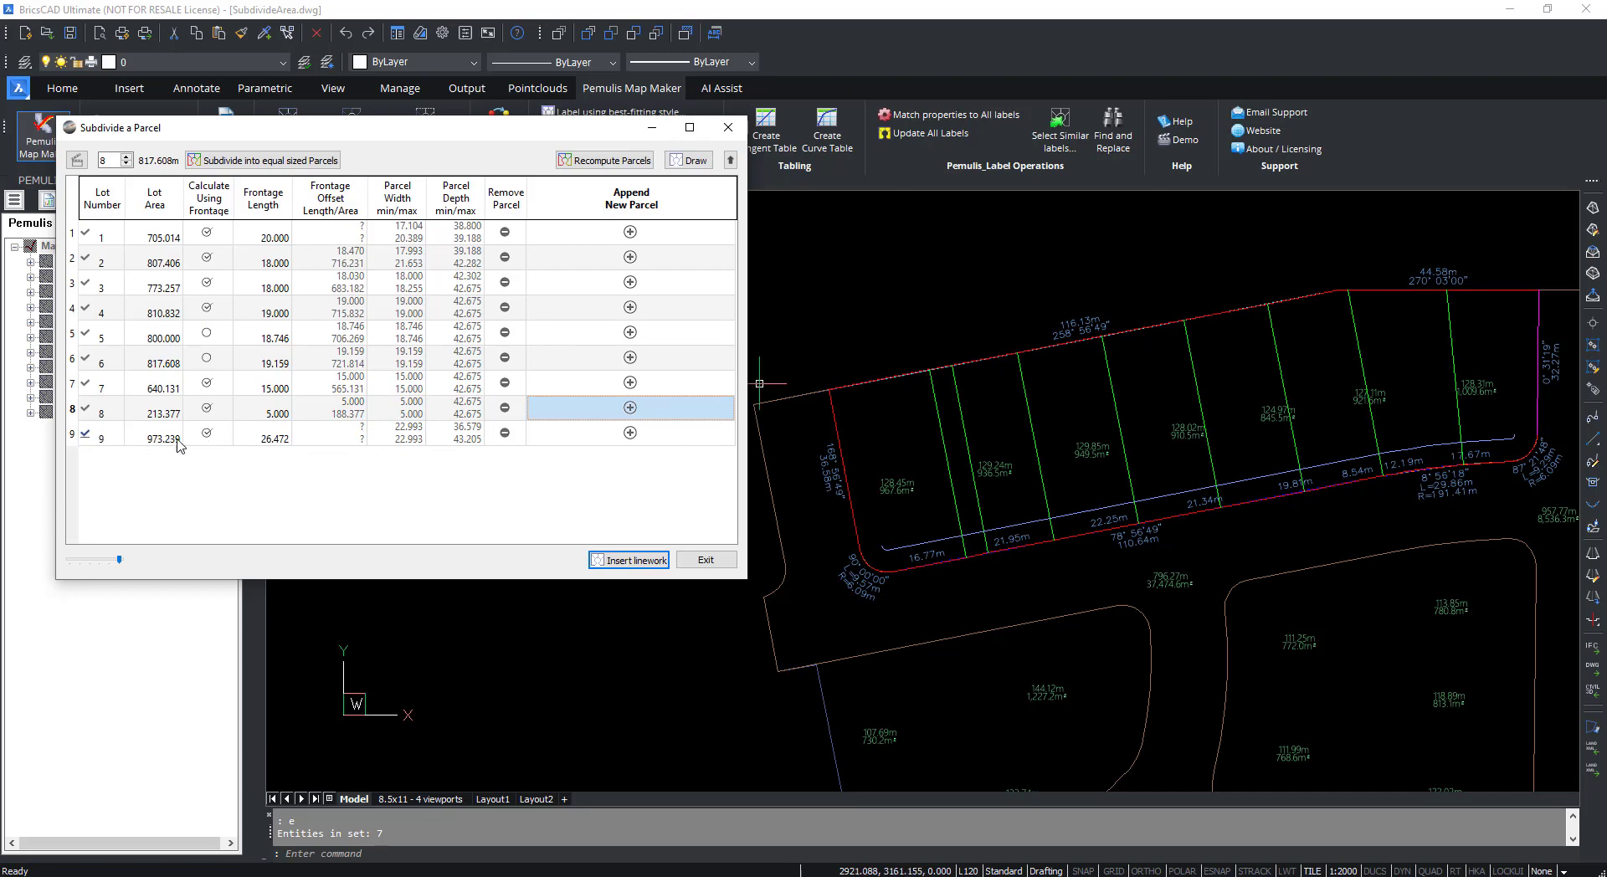
pyautogui.click(730, 160)
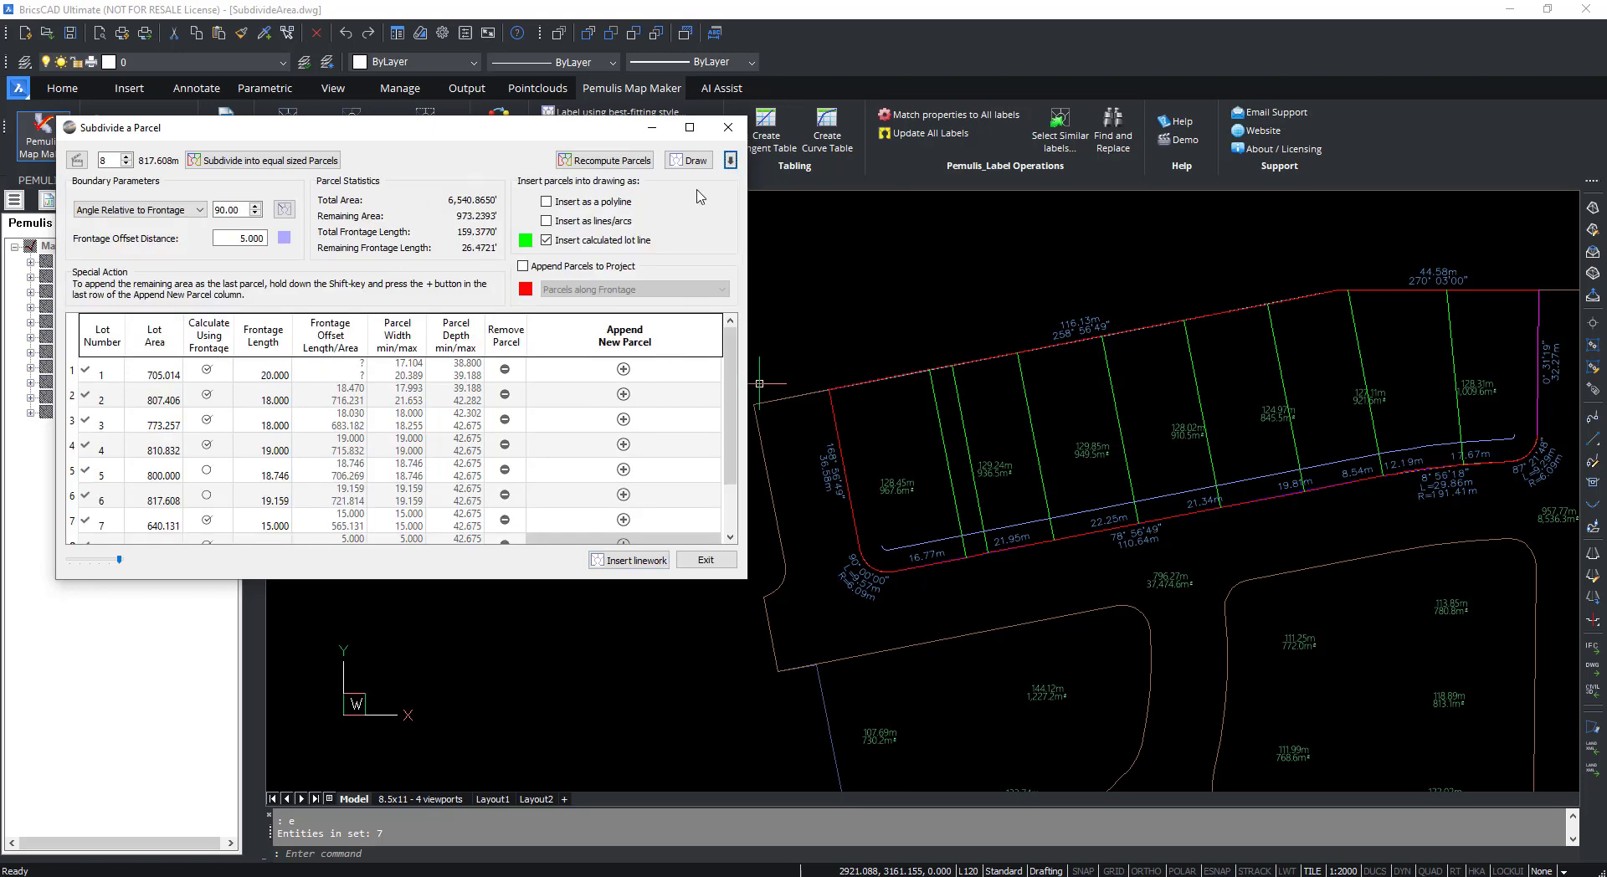
pyautogui.click(609, 160)
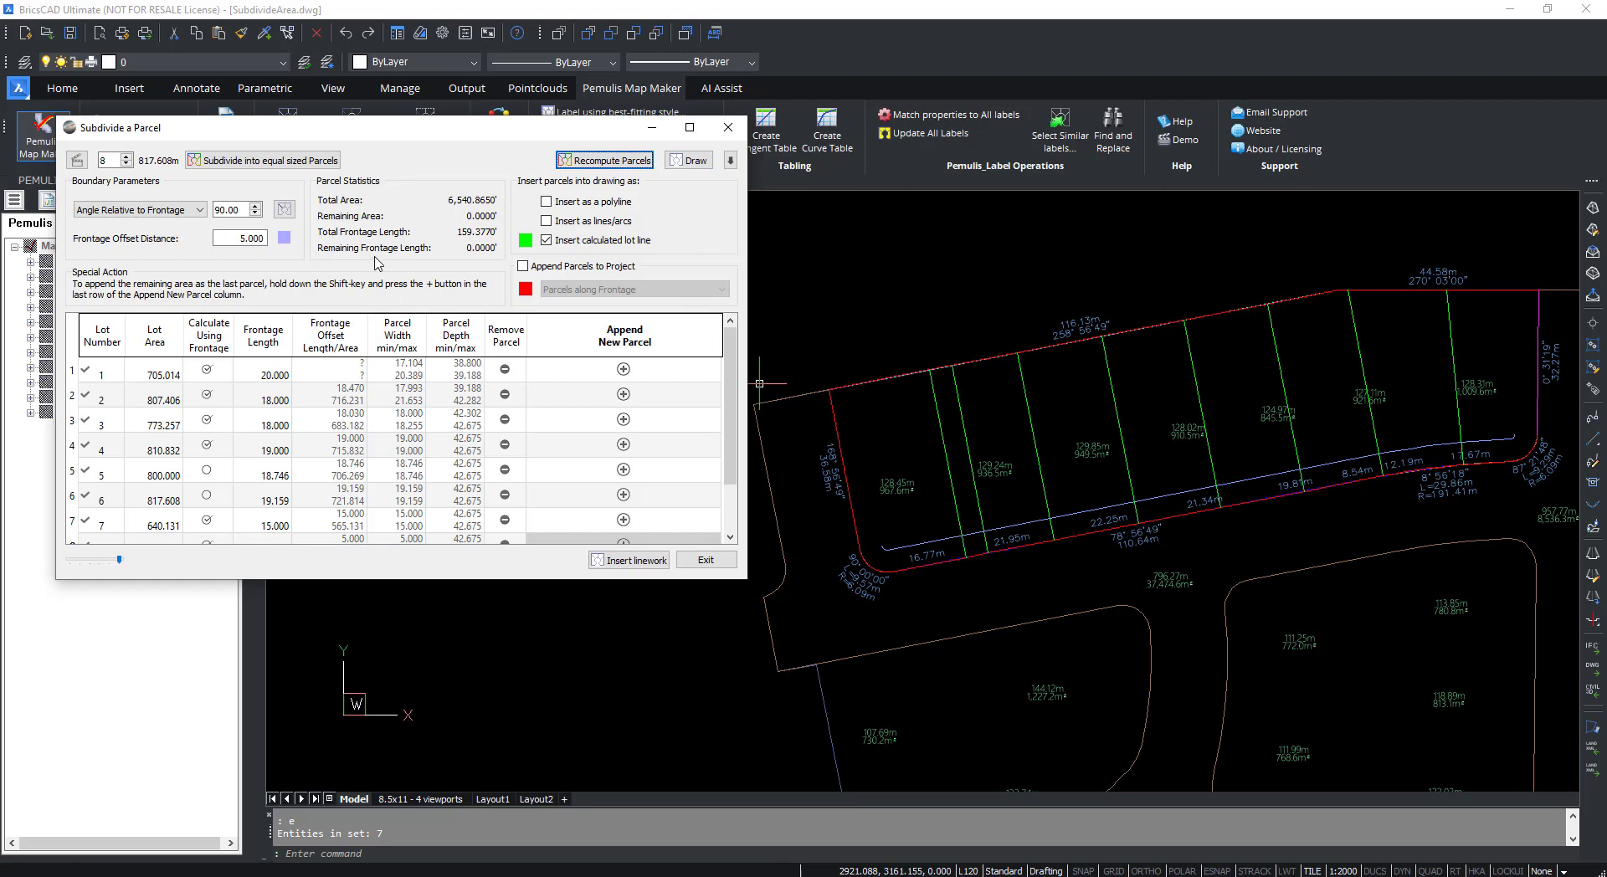
# Enlarge the Subdivide a Parcel dialog to show all nine lots and try to append another parcel after lot 7.
pyautogui.scroll(-1, 736, 335)
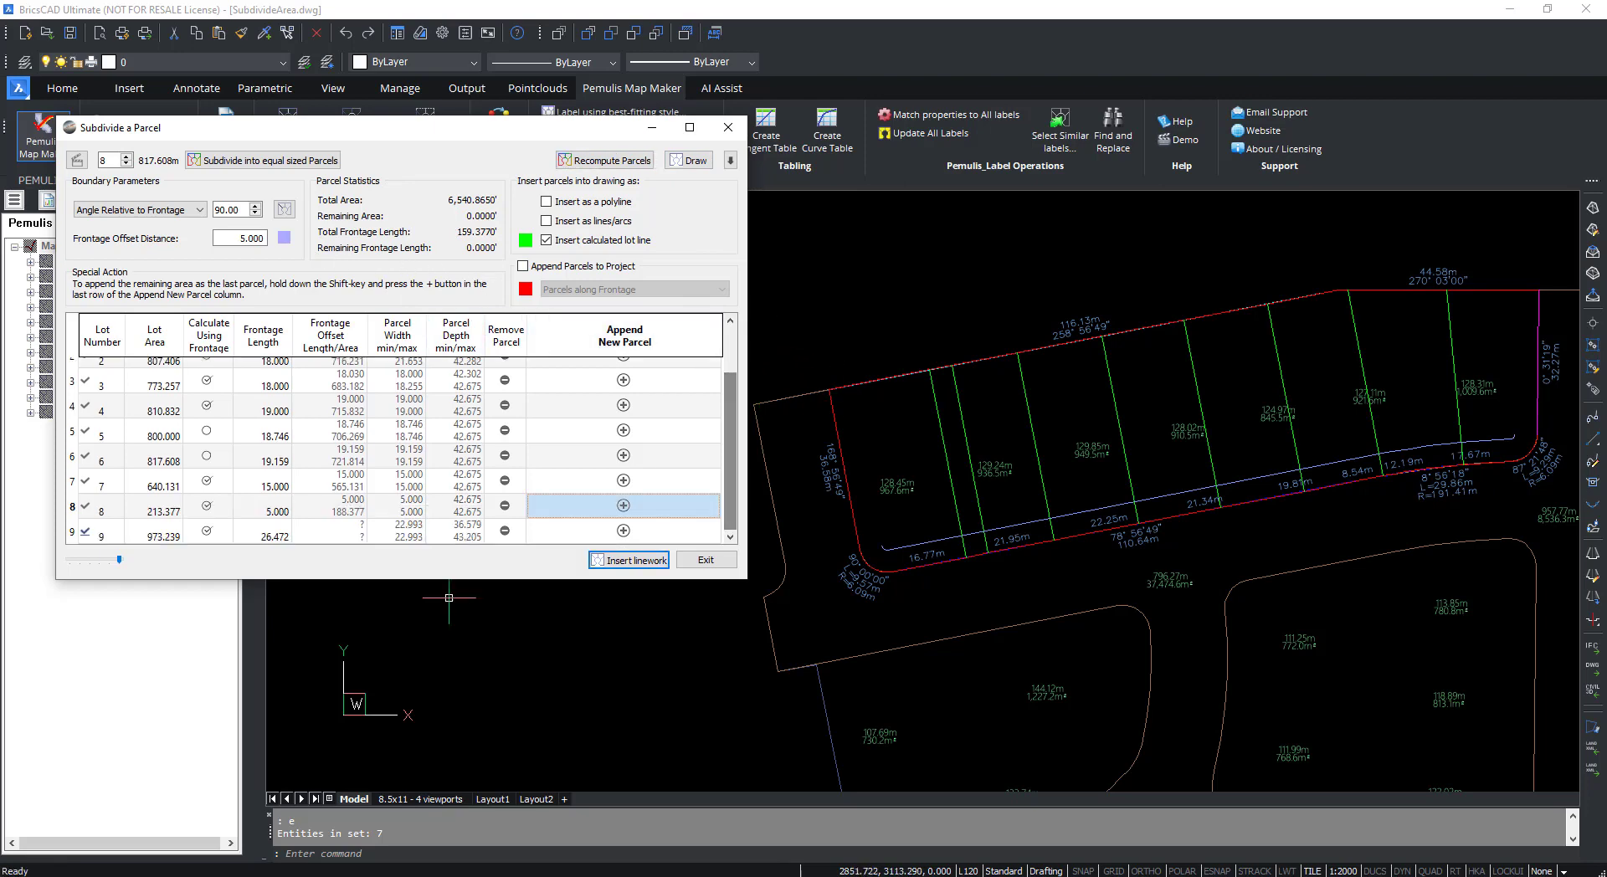
pyautogui.moveTo(476, 580); pyautogui.dragTo(476, 647)
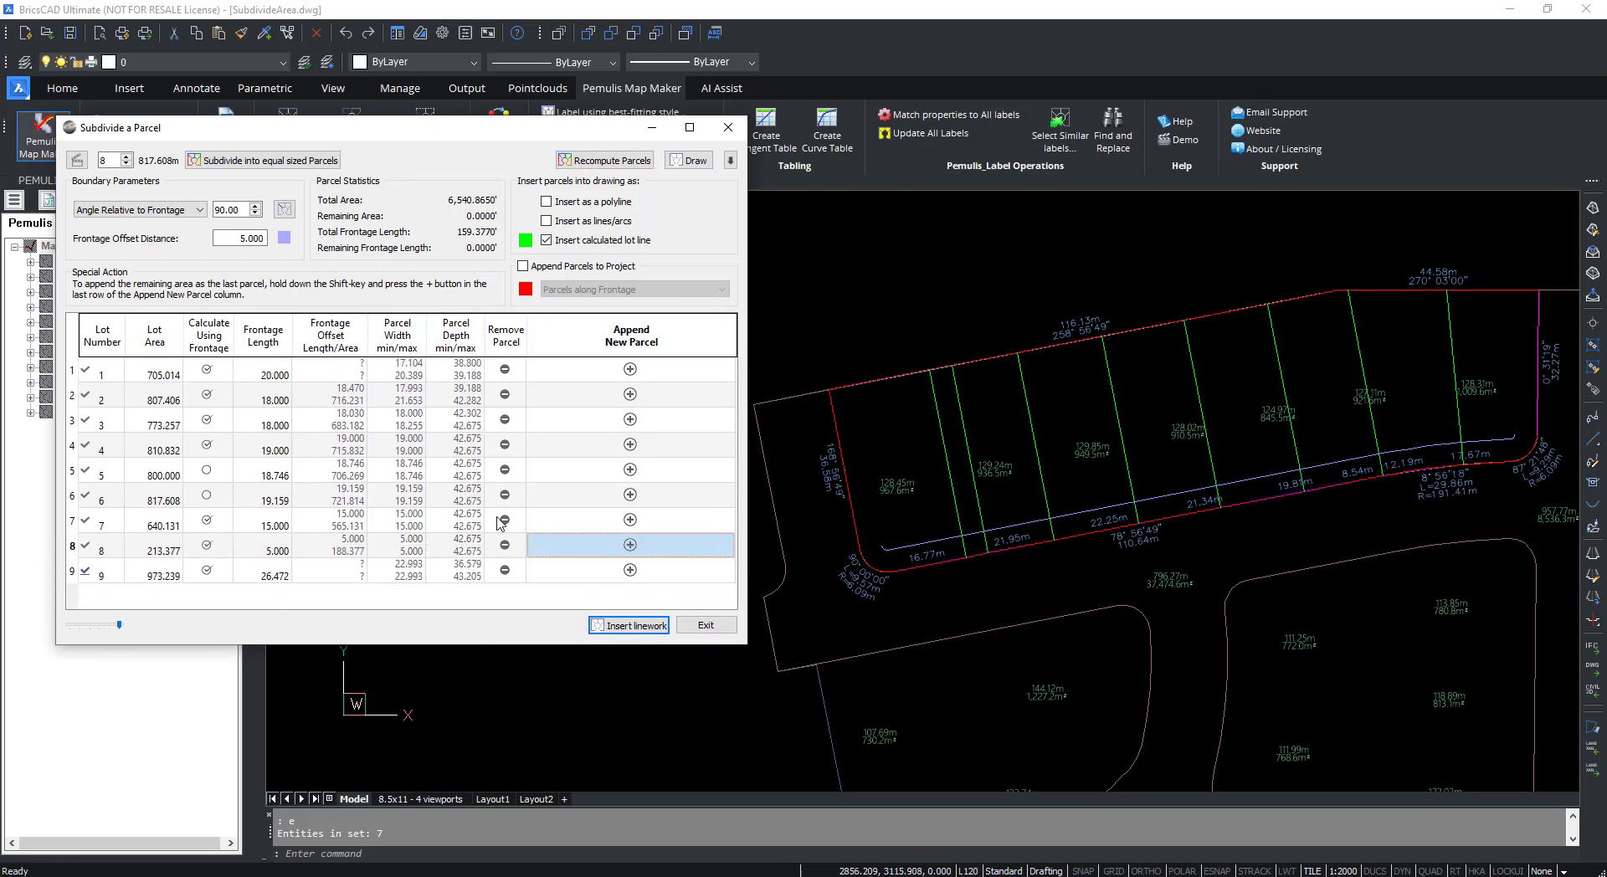
pyautogui.click(655, 526)
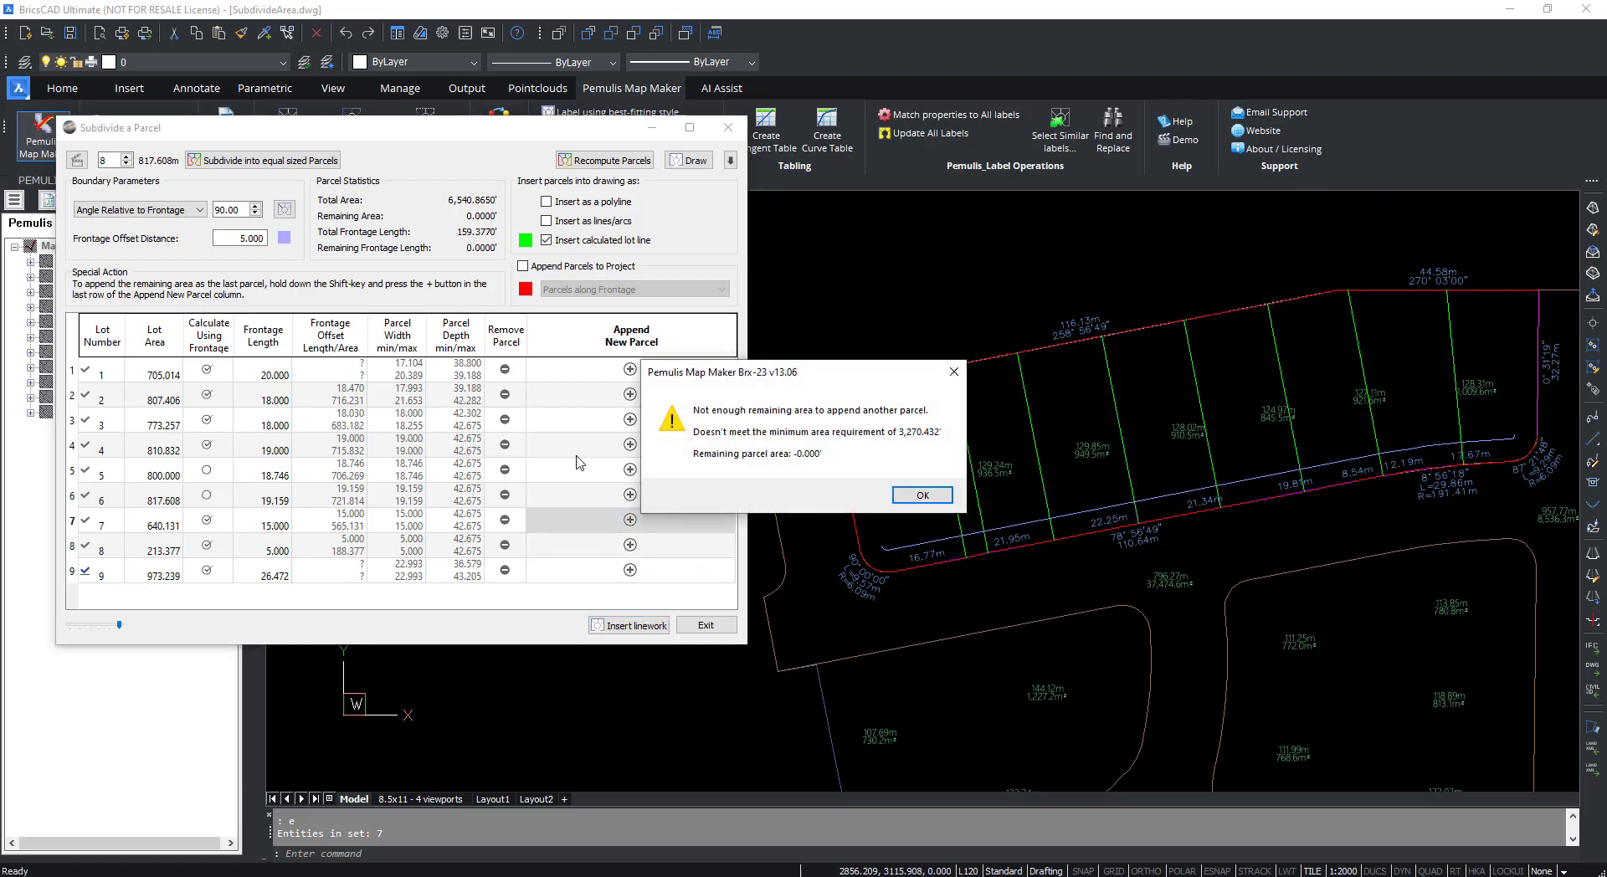
pyautogui.moveTo(817, 380)
pyautogui.mouseDown()
pyautogui.moveTo(582, 304)
pyautogui.moveTo(540, 306)
pyautogui.moveTo(537, 322)
pyautogui.mouseUp()
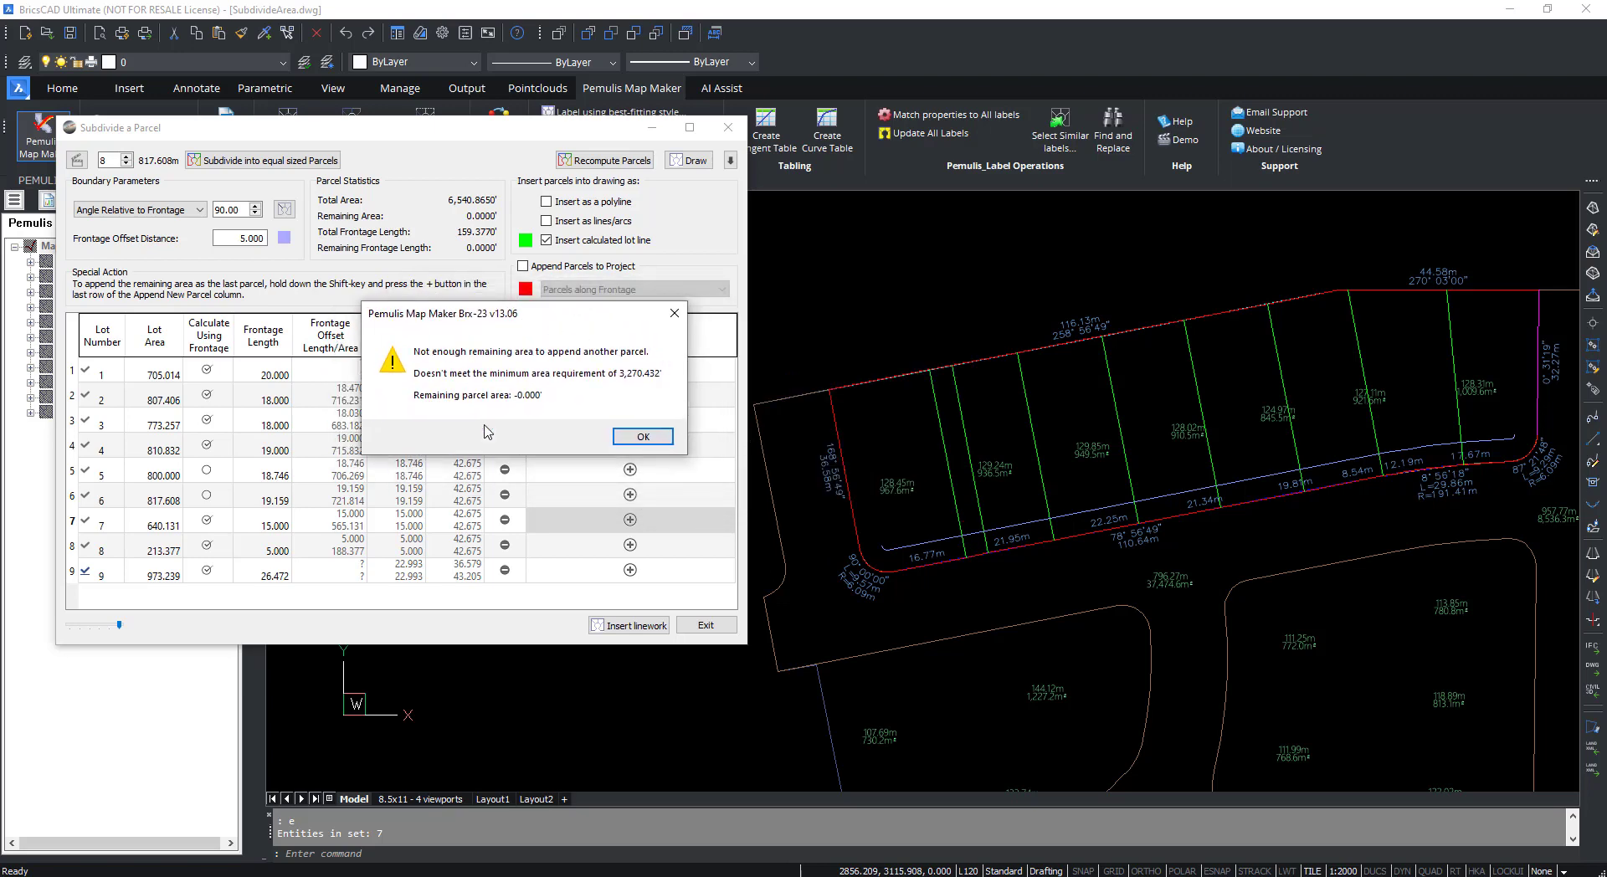
pyautogui.click(643, 436)
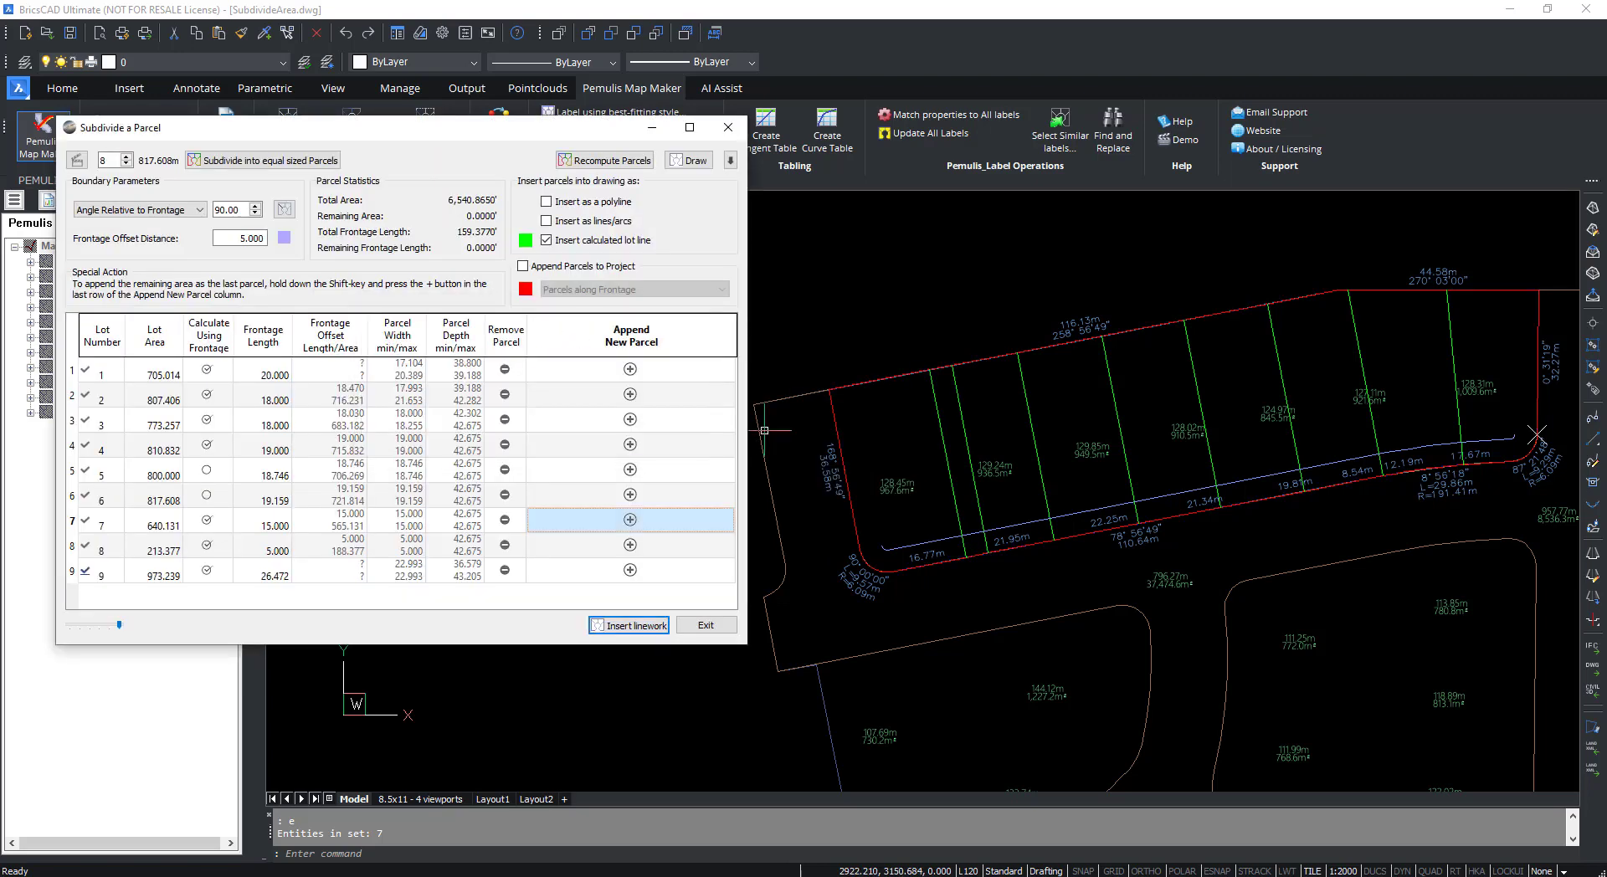
# Enable appending parcels to the Parcels along Frontage project and disable inserting the calculated lot line.
pyautogui.click(551, 266)
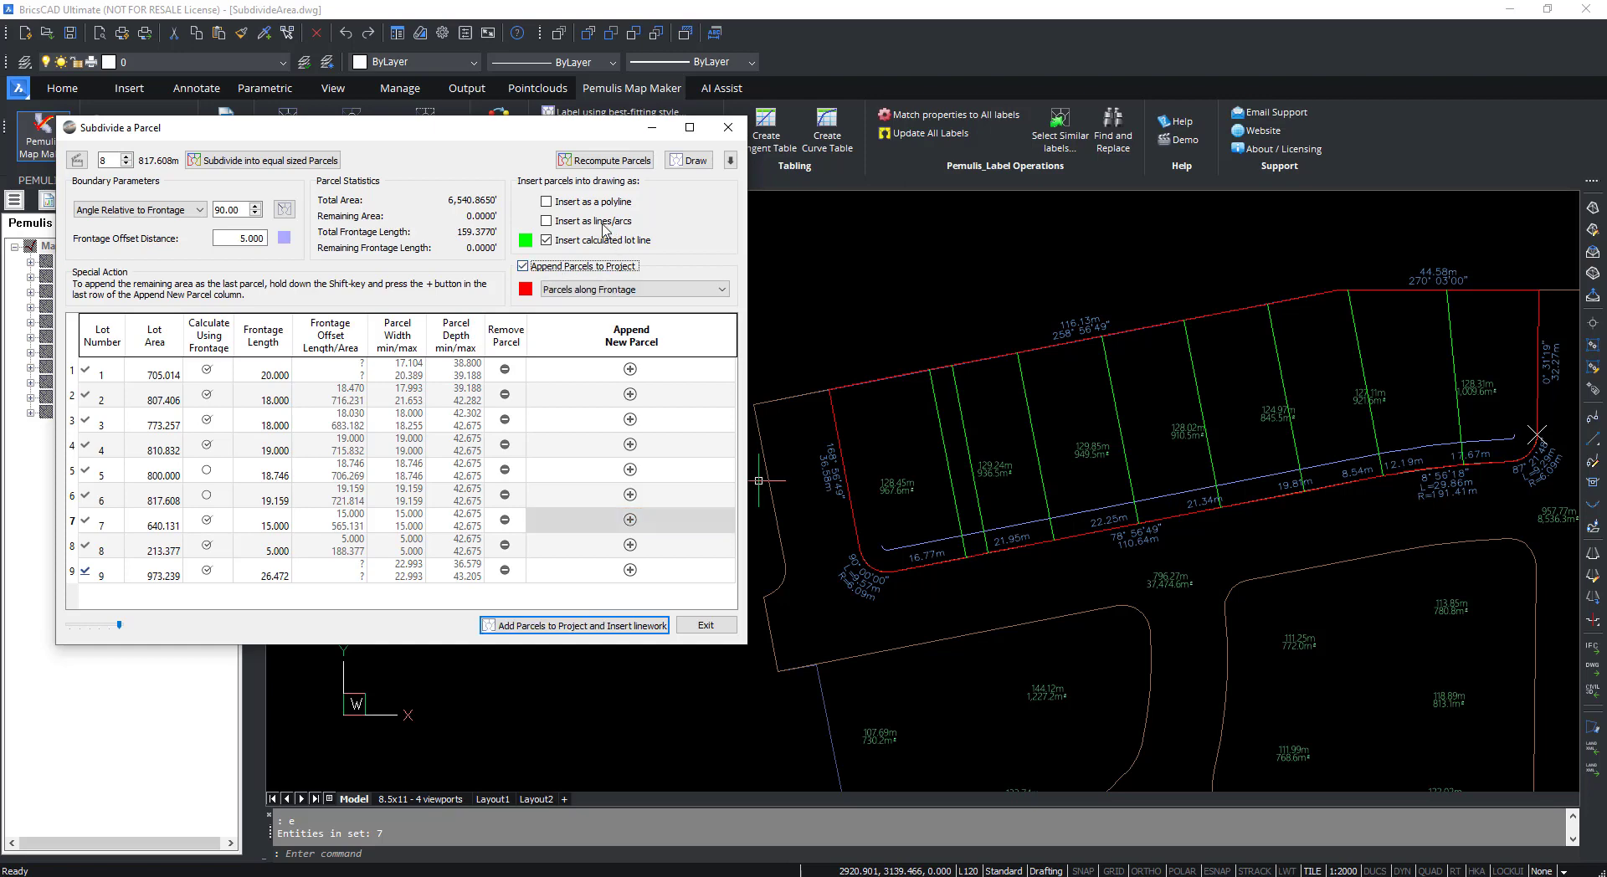
pyautogui.moveTo(553, 136); pyautogui.dragTo(689, 113)
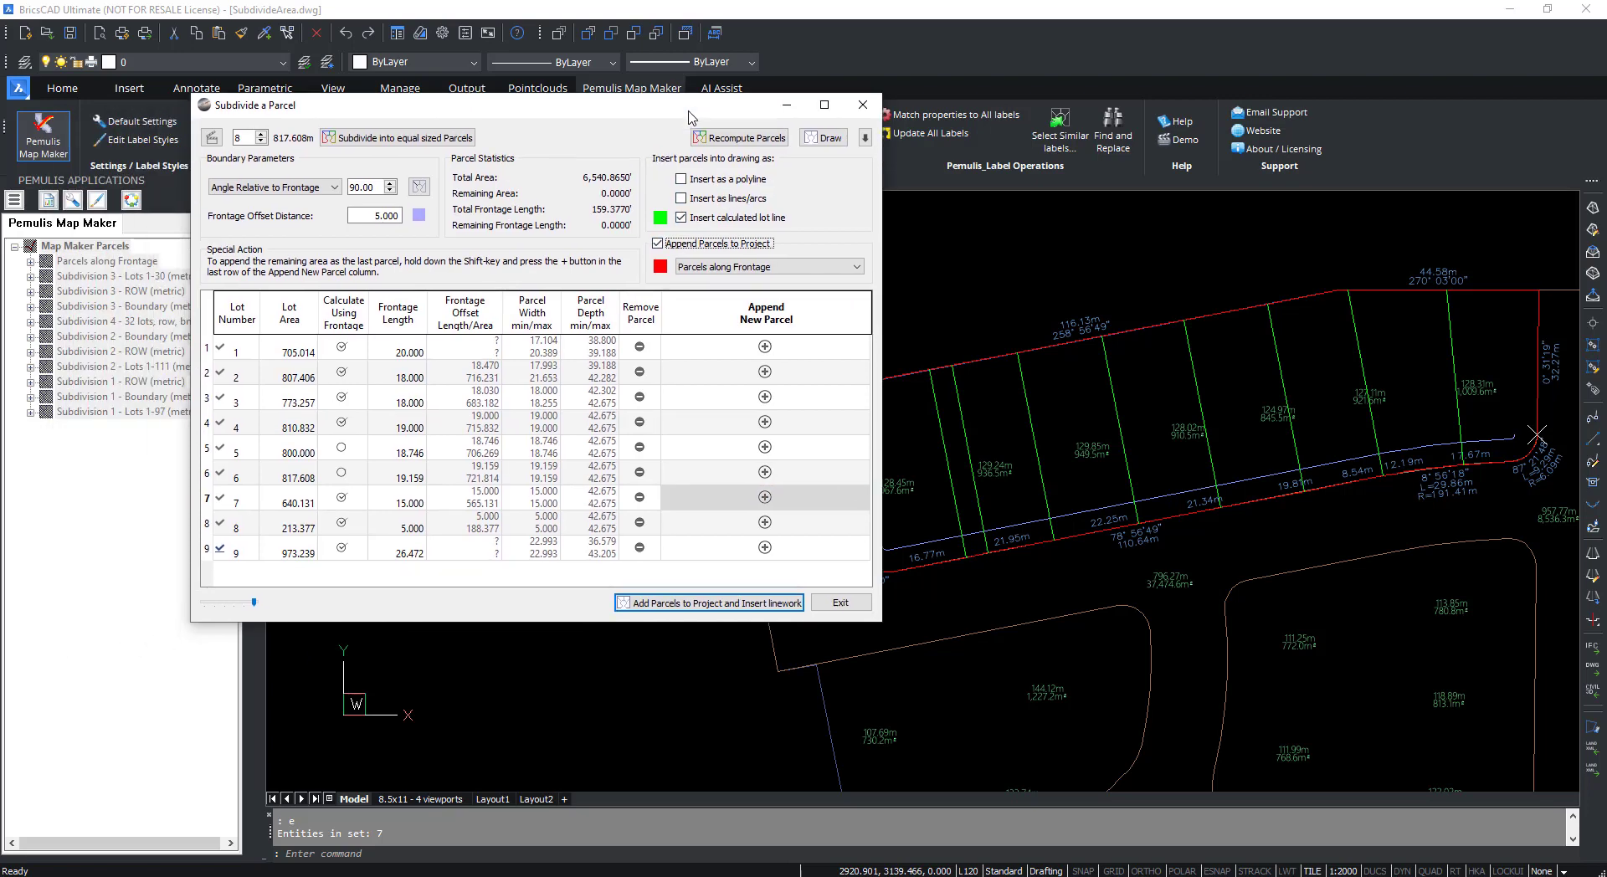
pyautogui.click(726, 217)
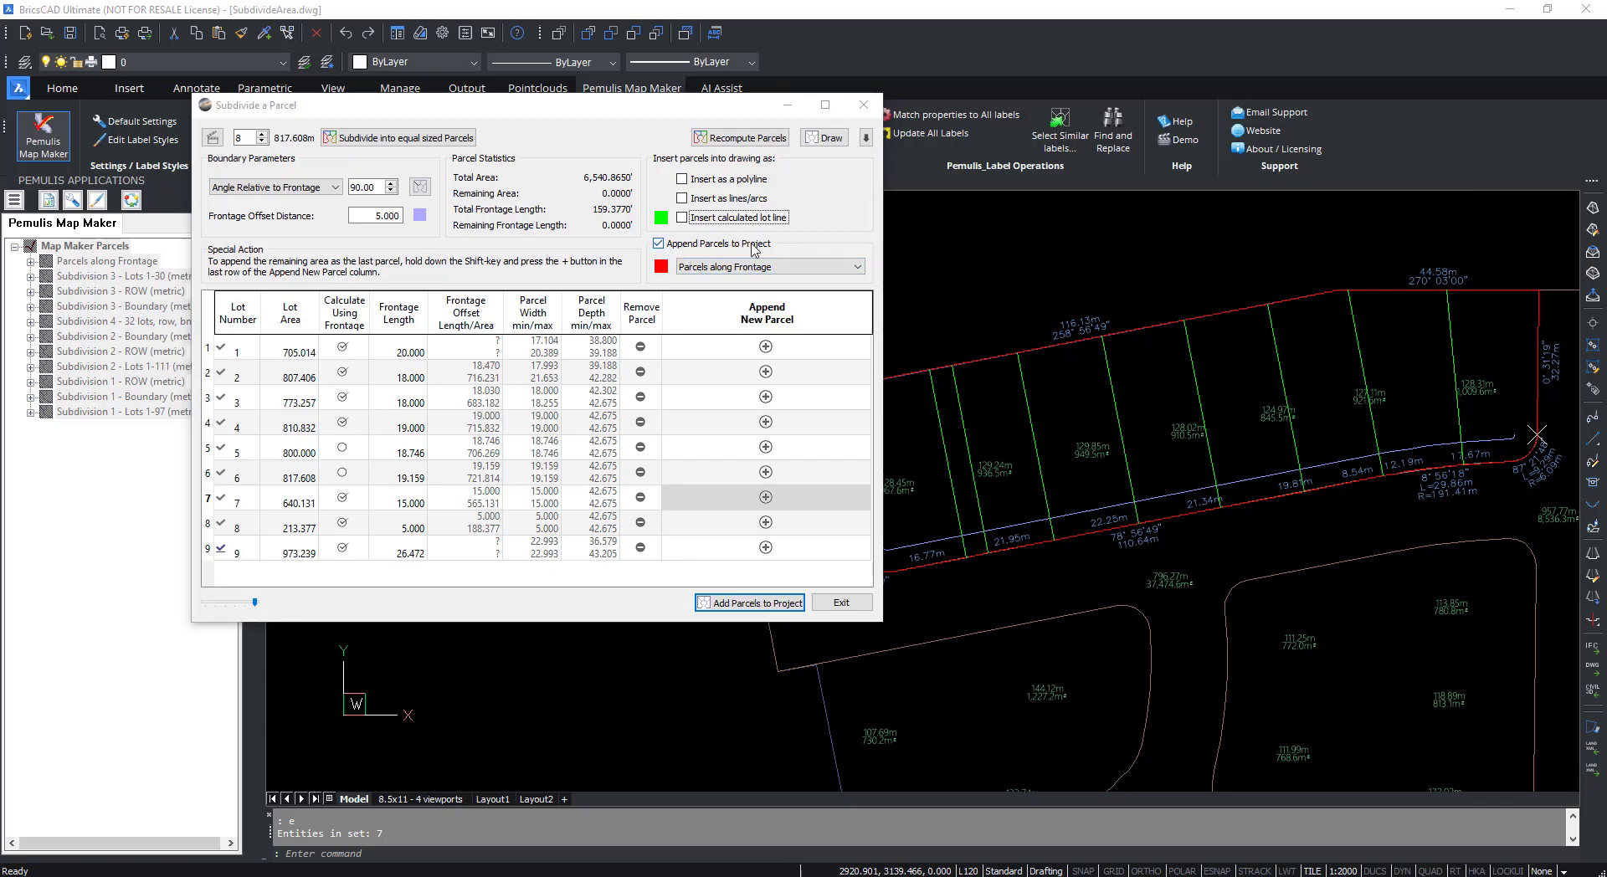
pyautogui.click(722, 266)
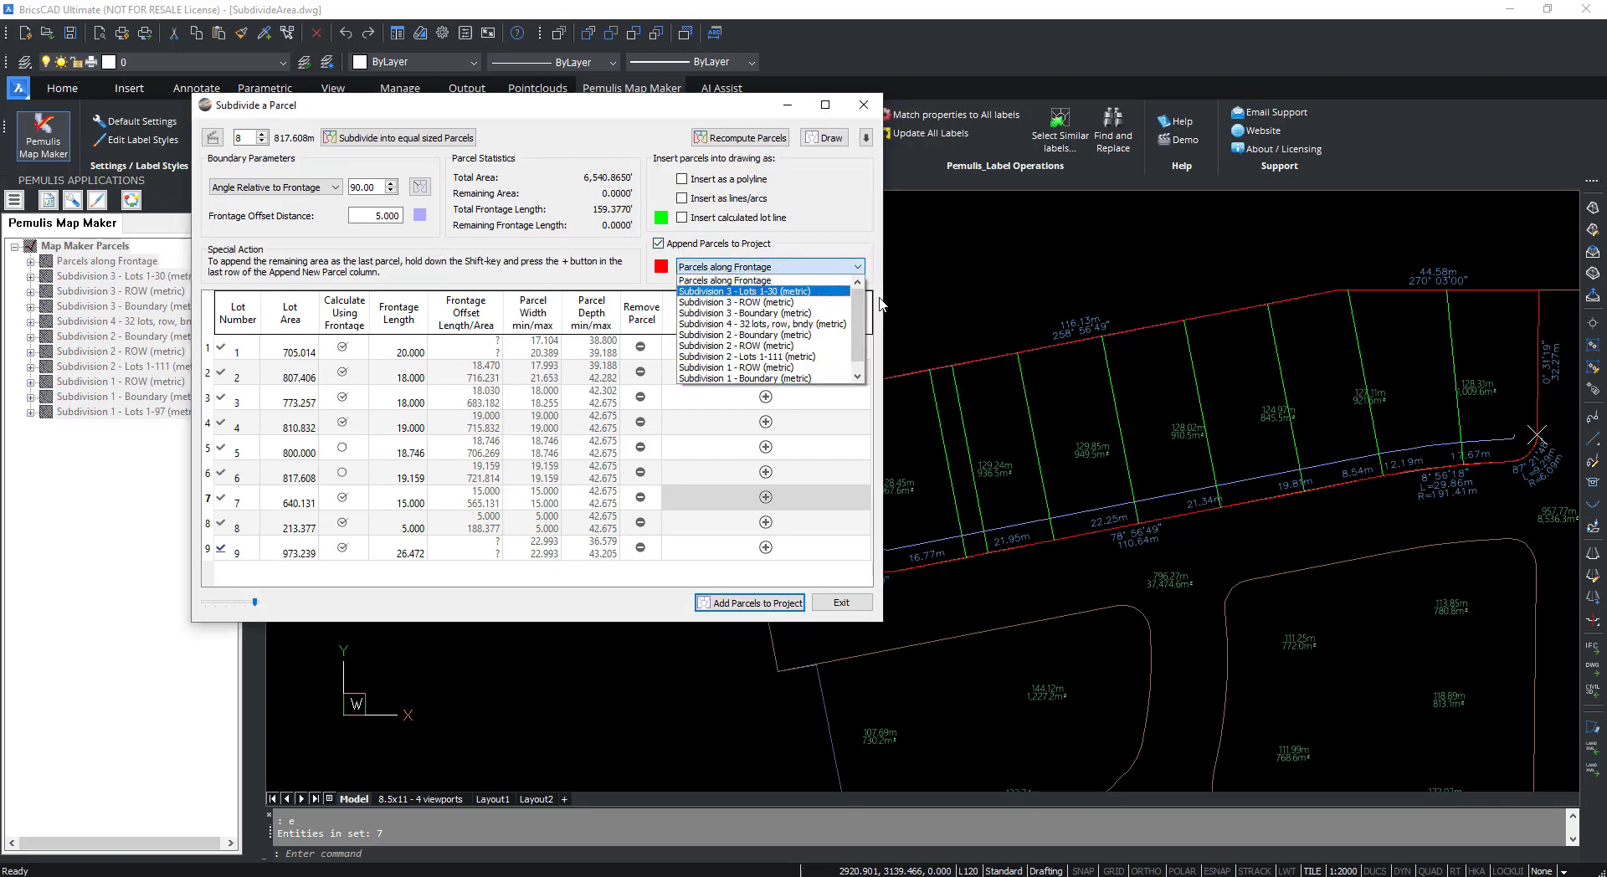
pyautogui.click(777, 281)
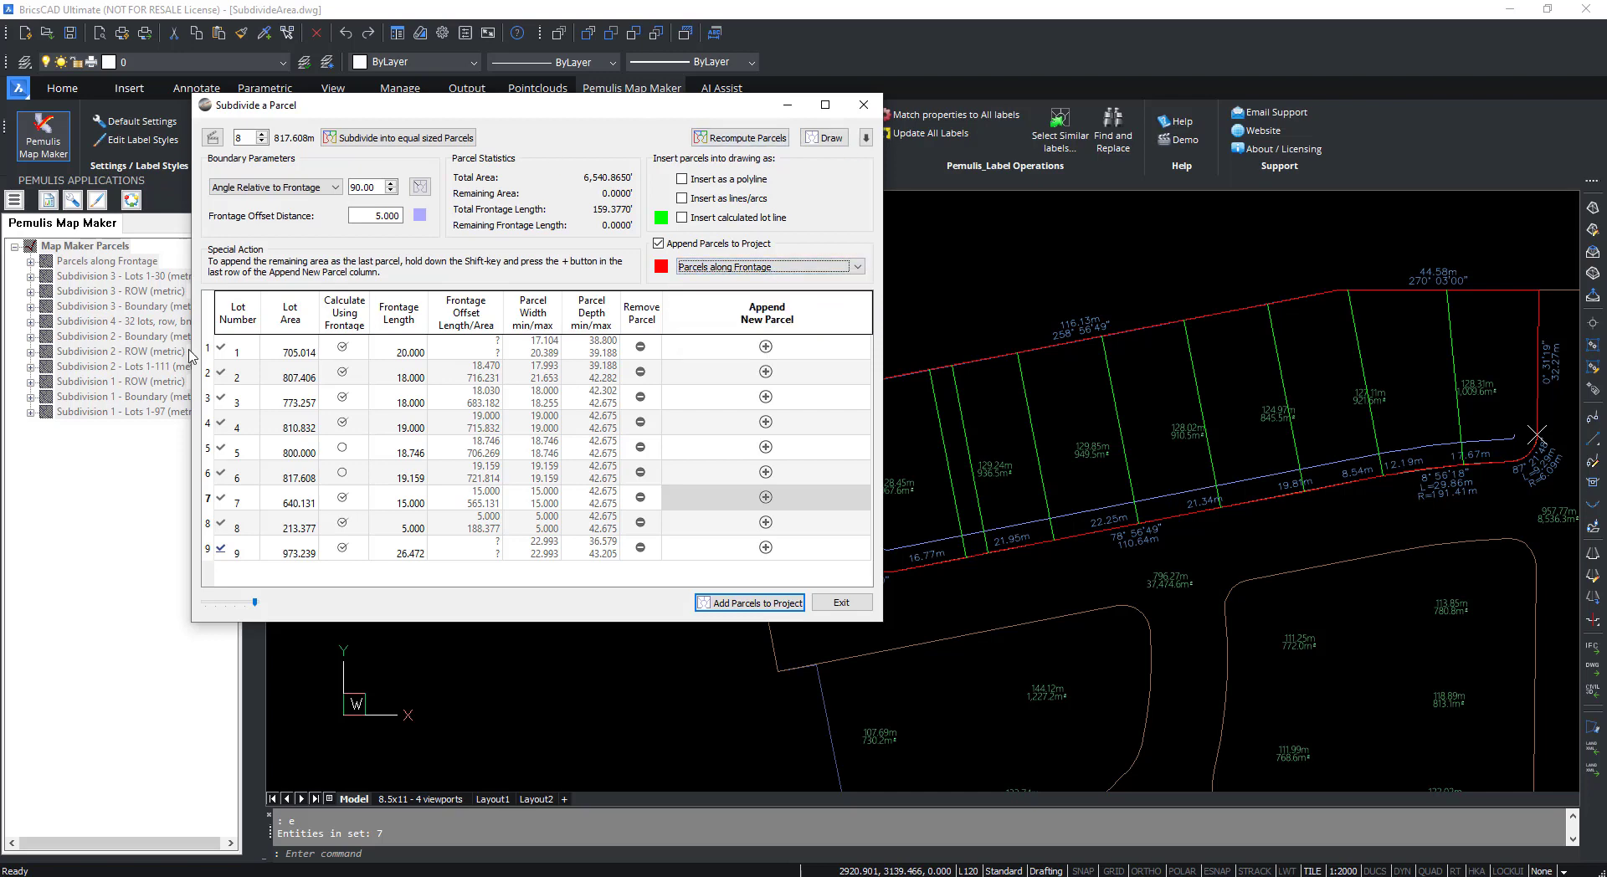
# Recompute the parcels and exit the subdivision without processing the pending parcels.
pyautogui.click(755, 142)
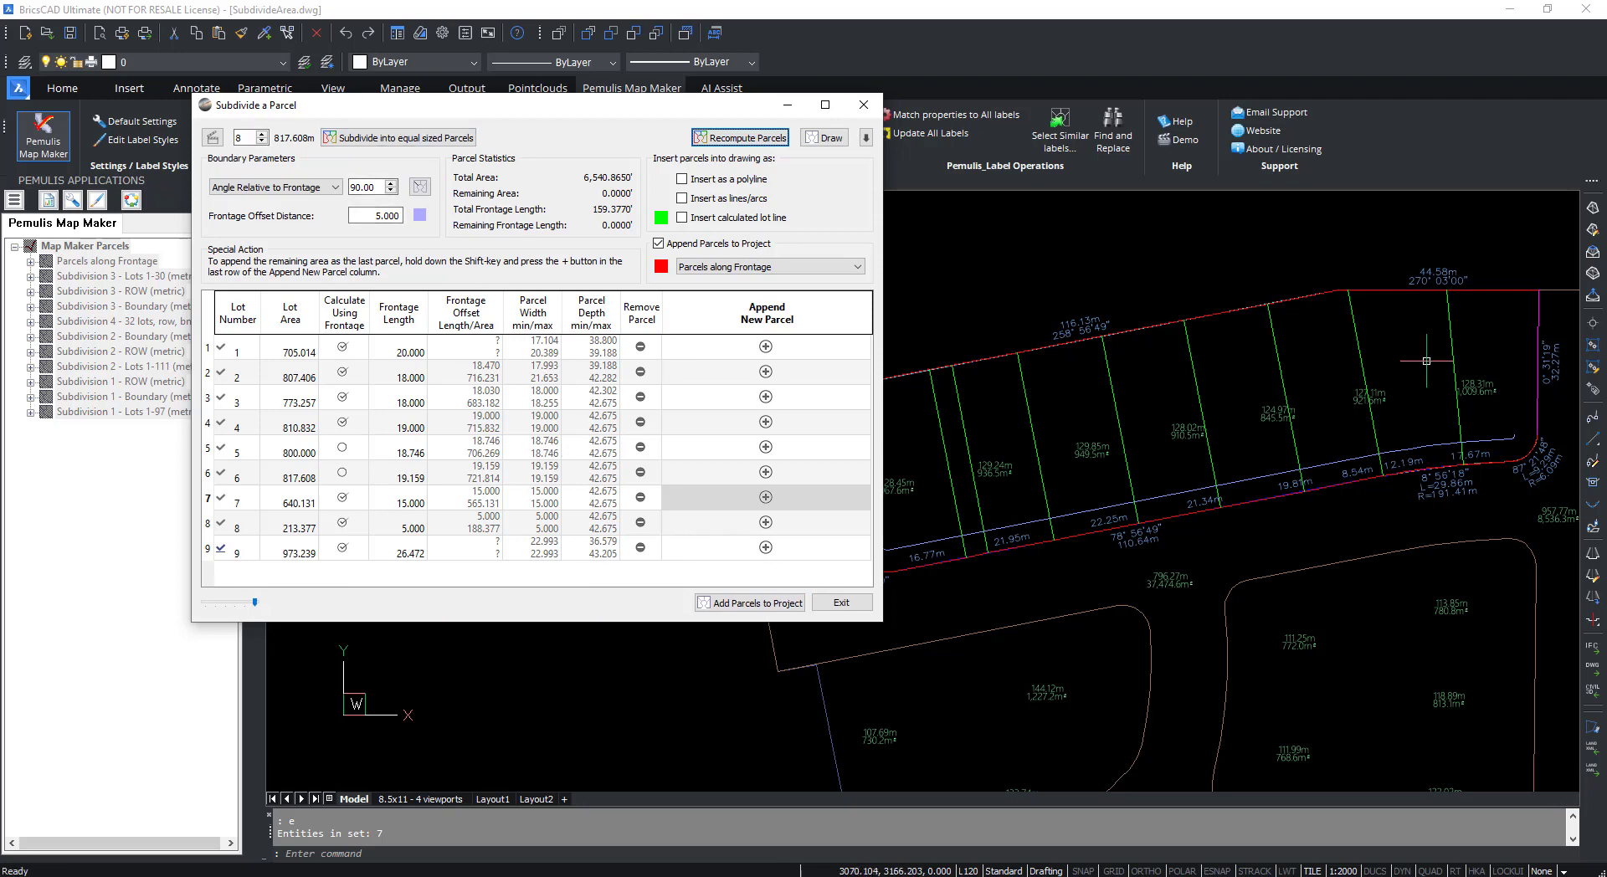
pyautogui.click(852, 607)
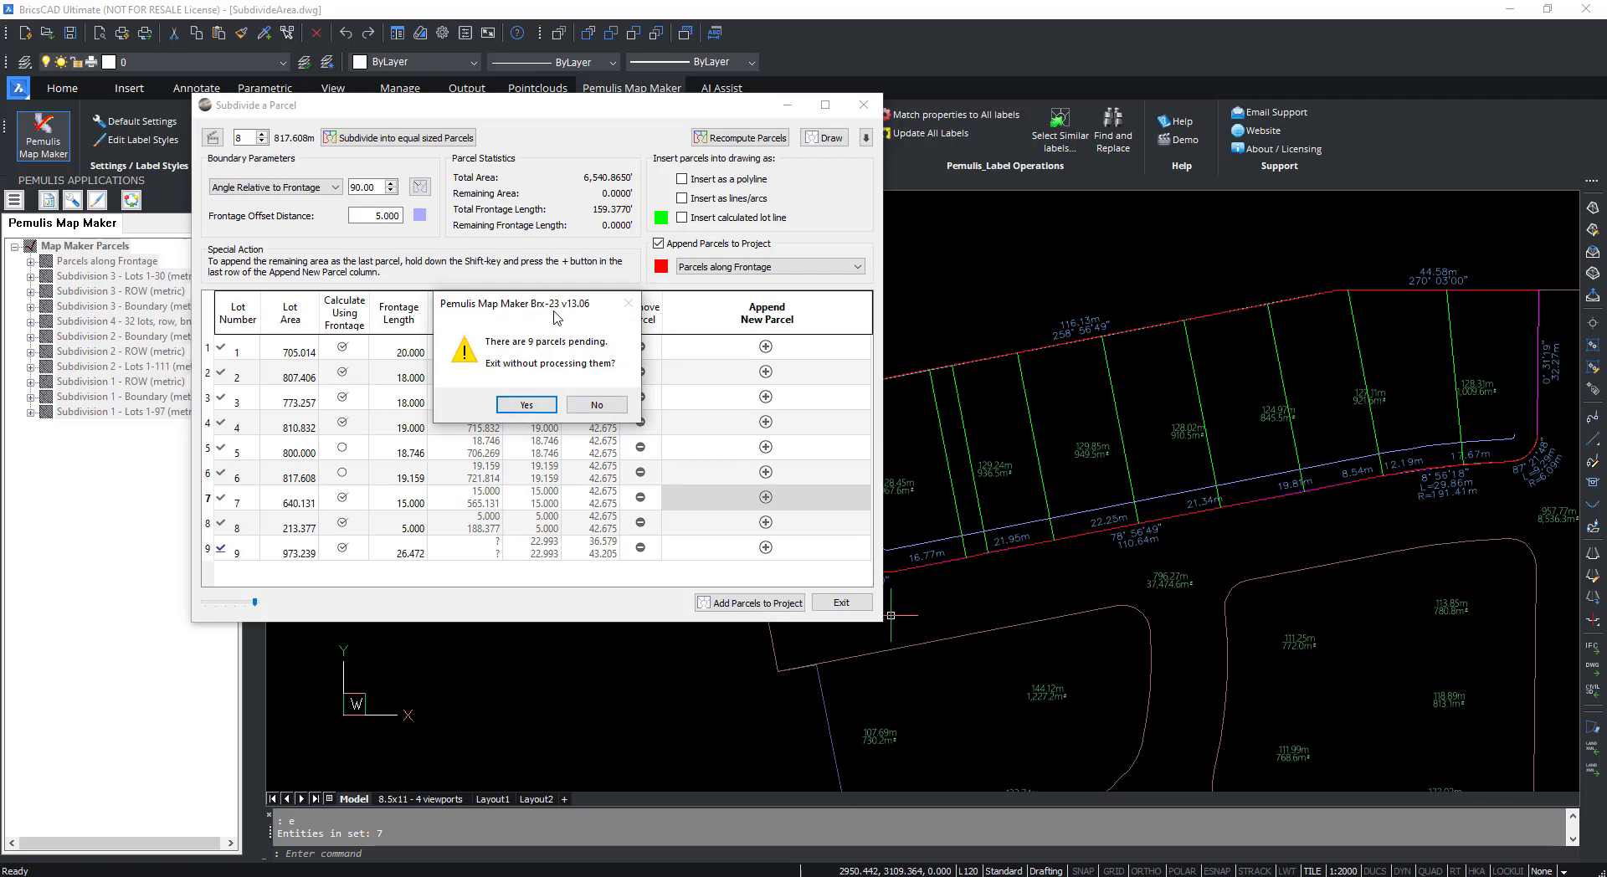
pyautogui.click(526, 405)
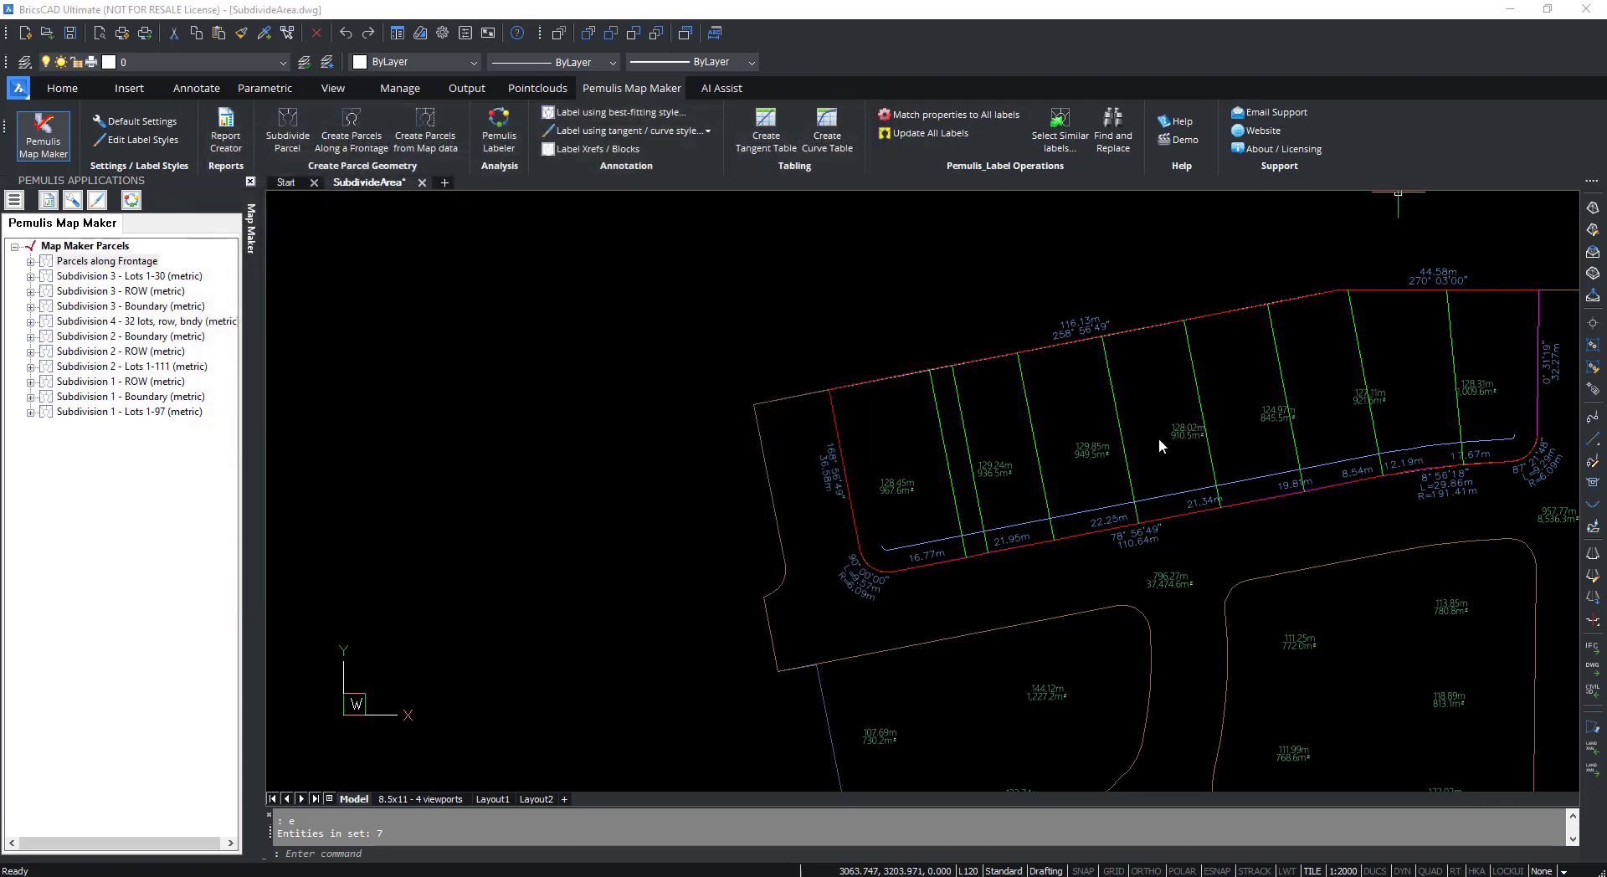
# Run Subdivide Parcel on the large southern parcel, starting at its northeast edge, with frontage along the eastern road and around its cul-de-sac.
pyautogui.scroll(-2, 1158, 439)
pyautogui.moveTo(1238, 475)
pyautogui.mouseDown(button='middle')
pyautogui.moveTo(980, 436)
pyautogui.moveTo(962, 416)
pyautogui.mouseUp(button='middle')
pyautogui.moveTo(1105, 494)
pyautogui.mouseDown(button='middle')
pyautogui.moveTo(932, 423)
pyautogui.moveTo(1152, 420)
pyautogui.moveTo(1122, 437)
pyautogui.mouseUp(button='middle')
pyautogui.scroll(-1, 952, 442)
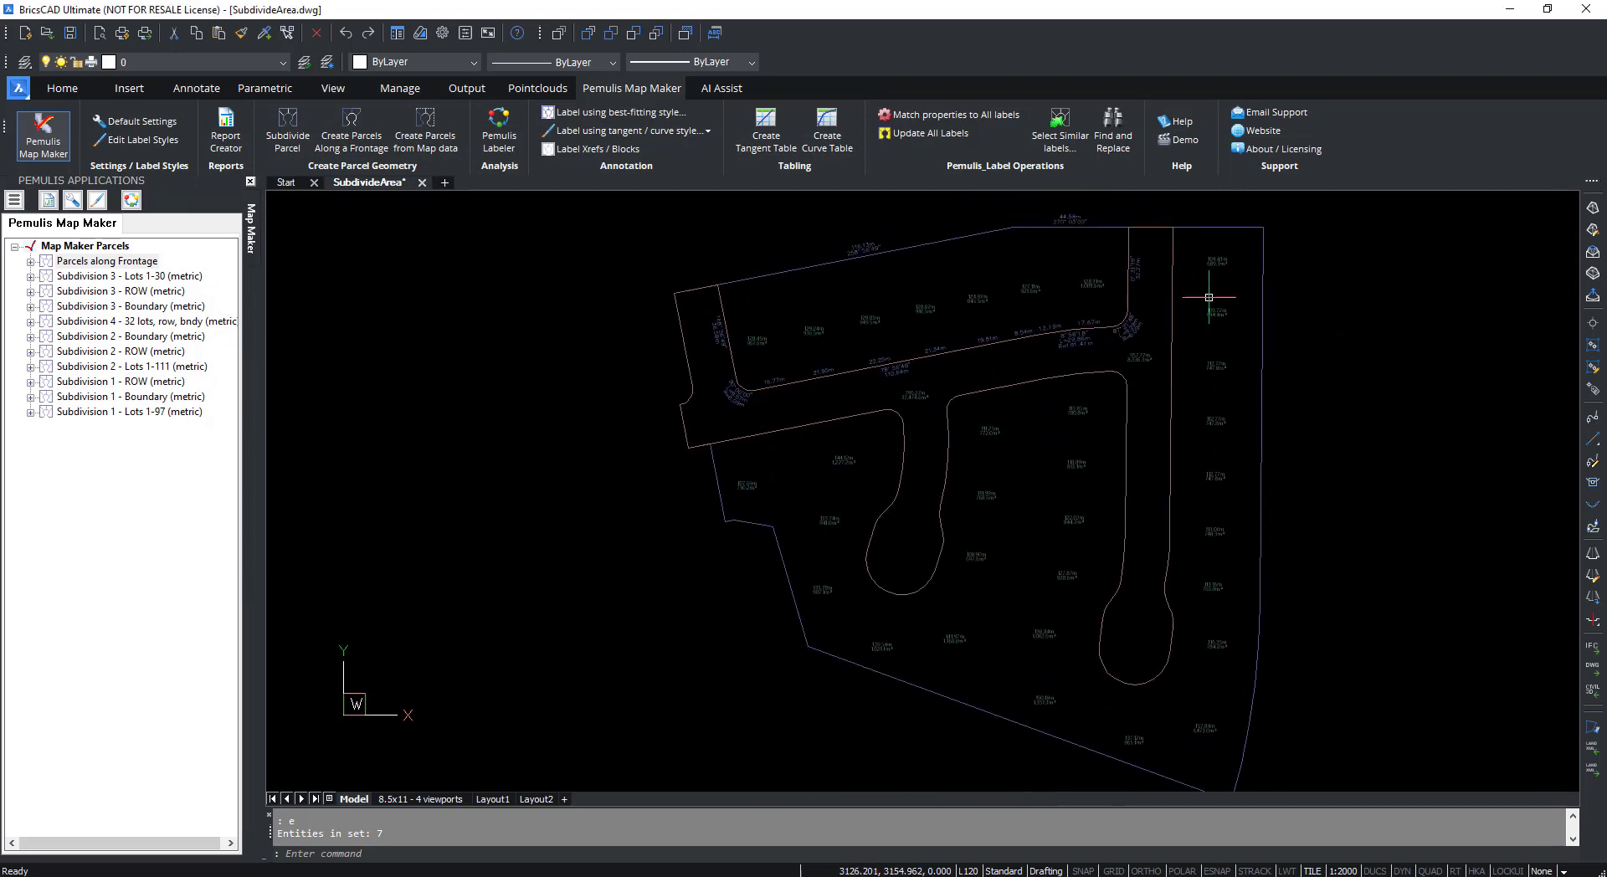
pyautogui.click(287, 126)
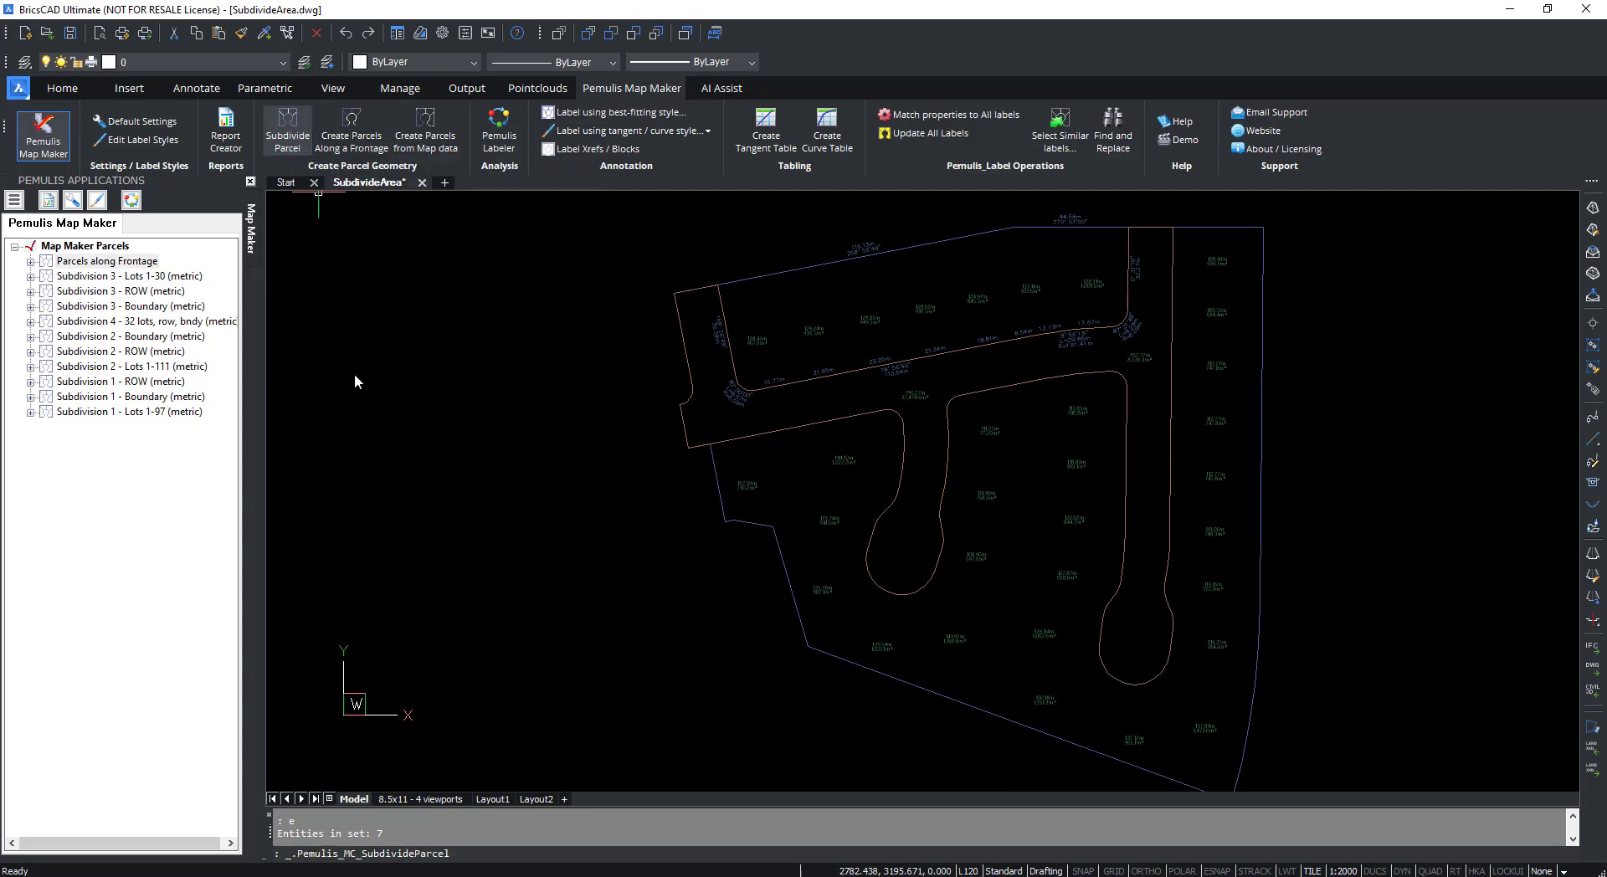
pyautogui.click(1215, 346)
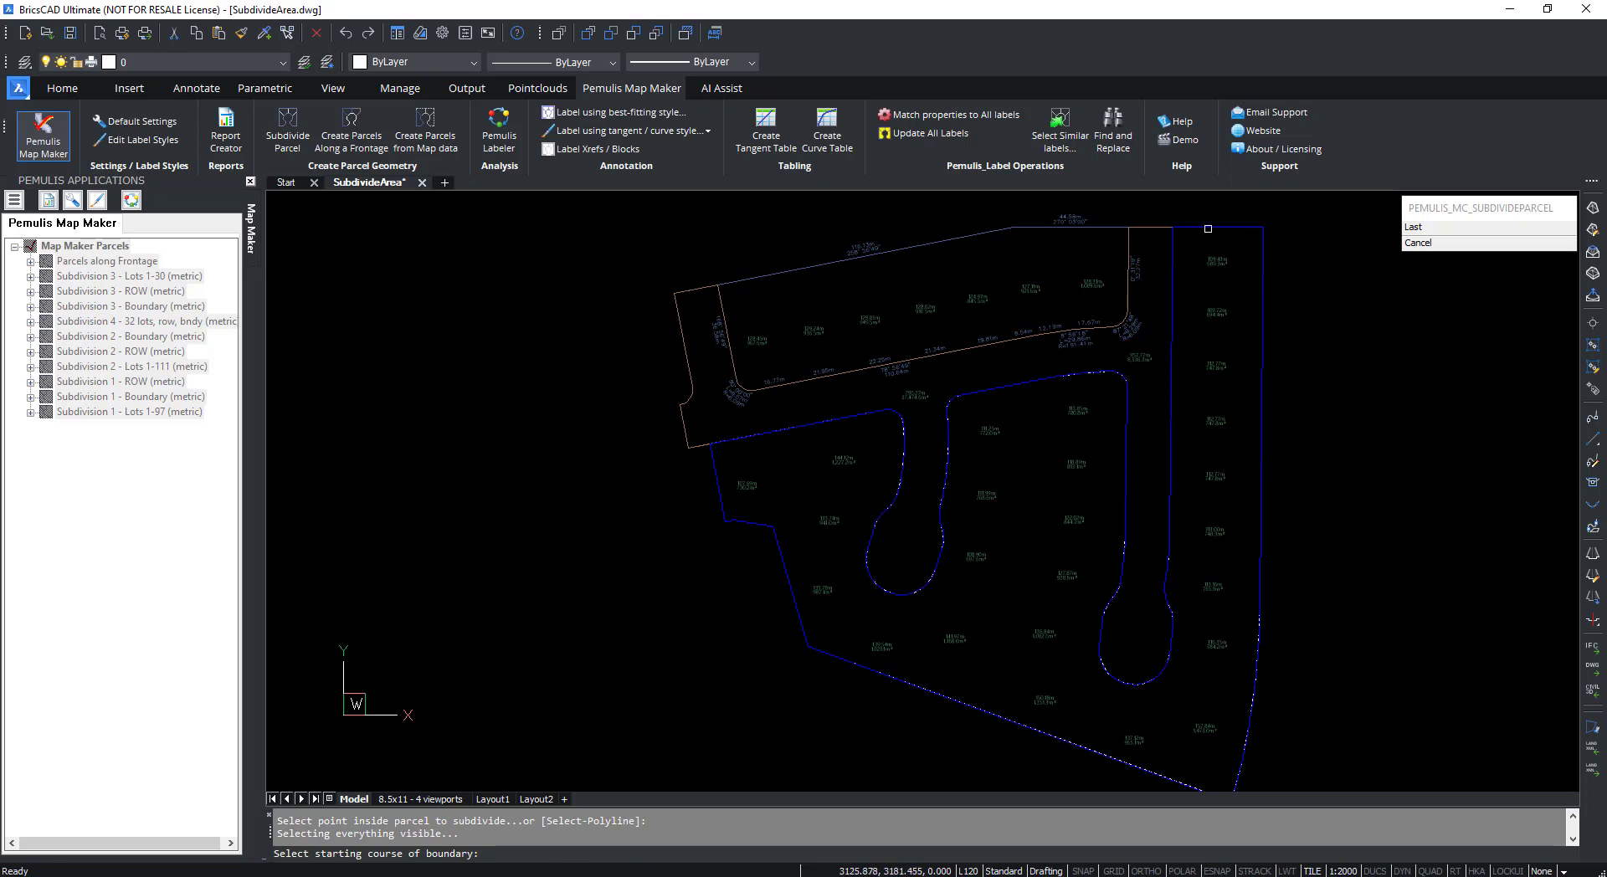
pyautogui.click(1208, 228)
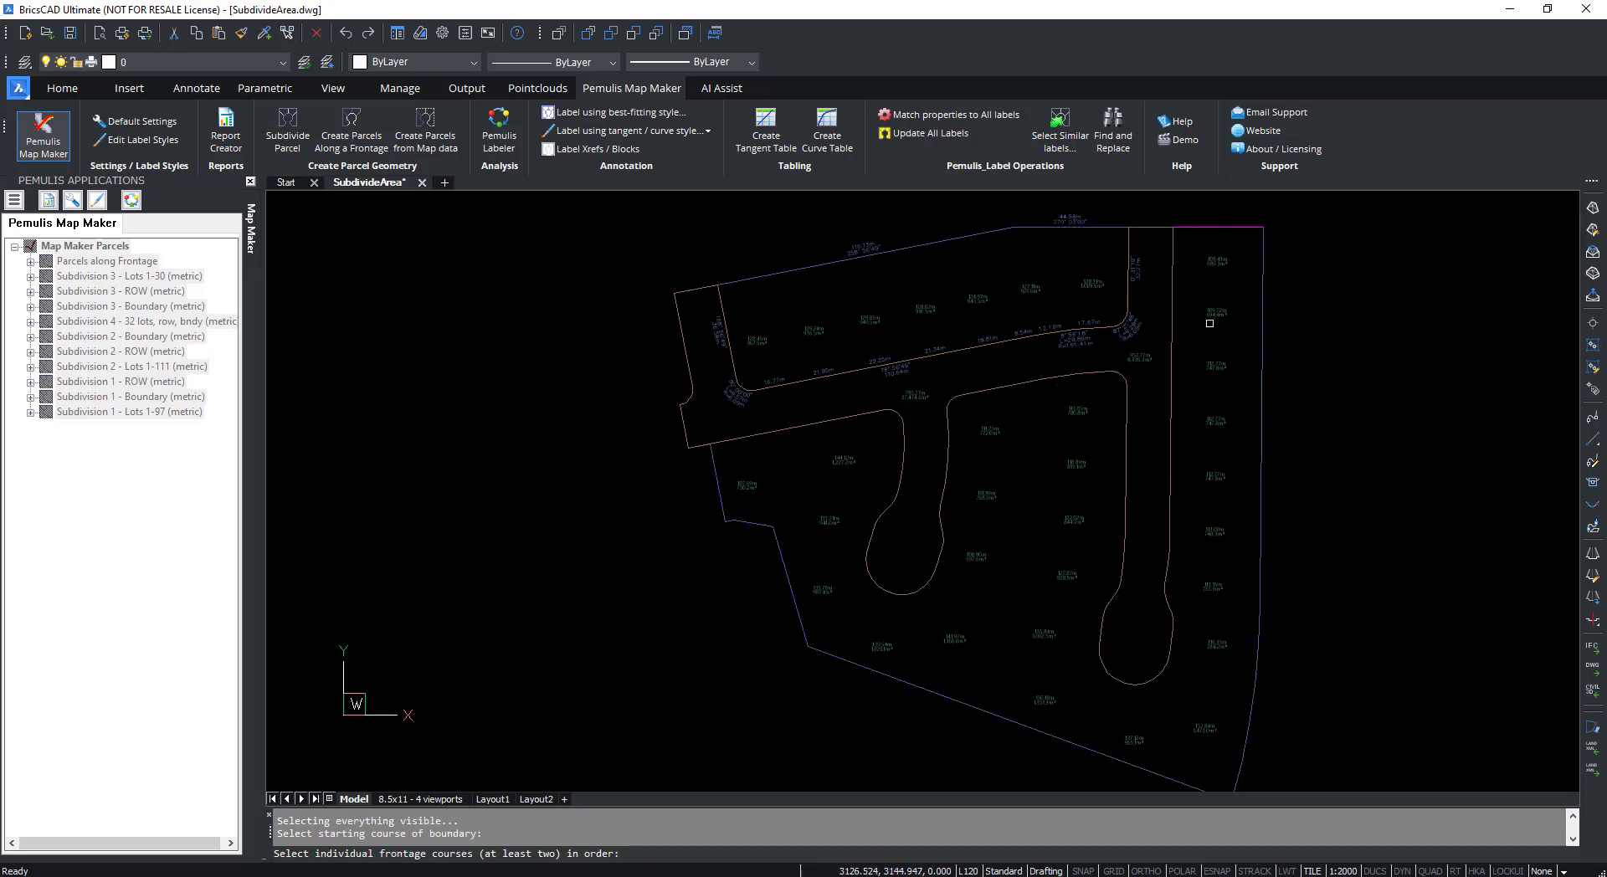
pyautogui.click(1171, 291)
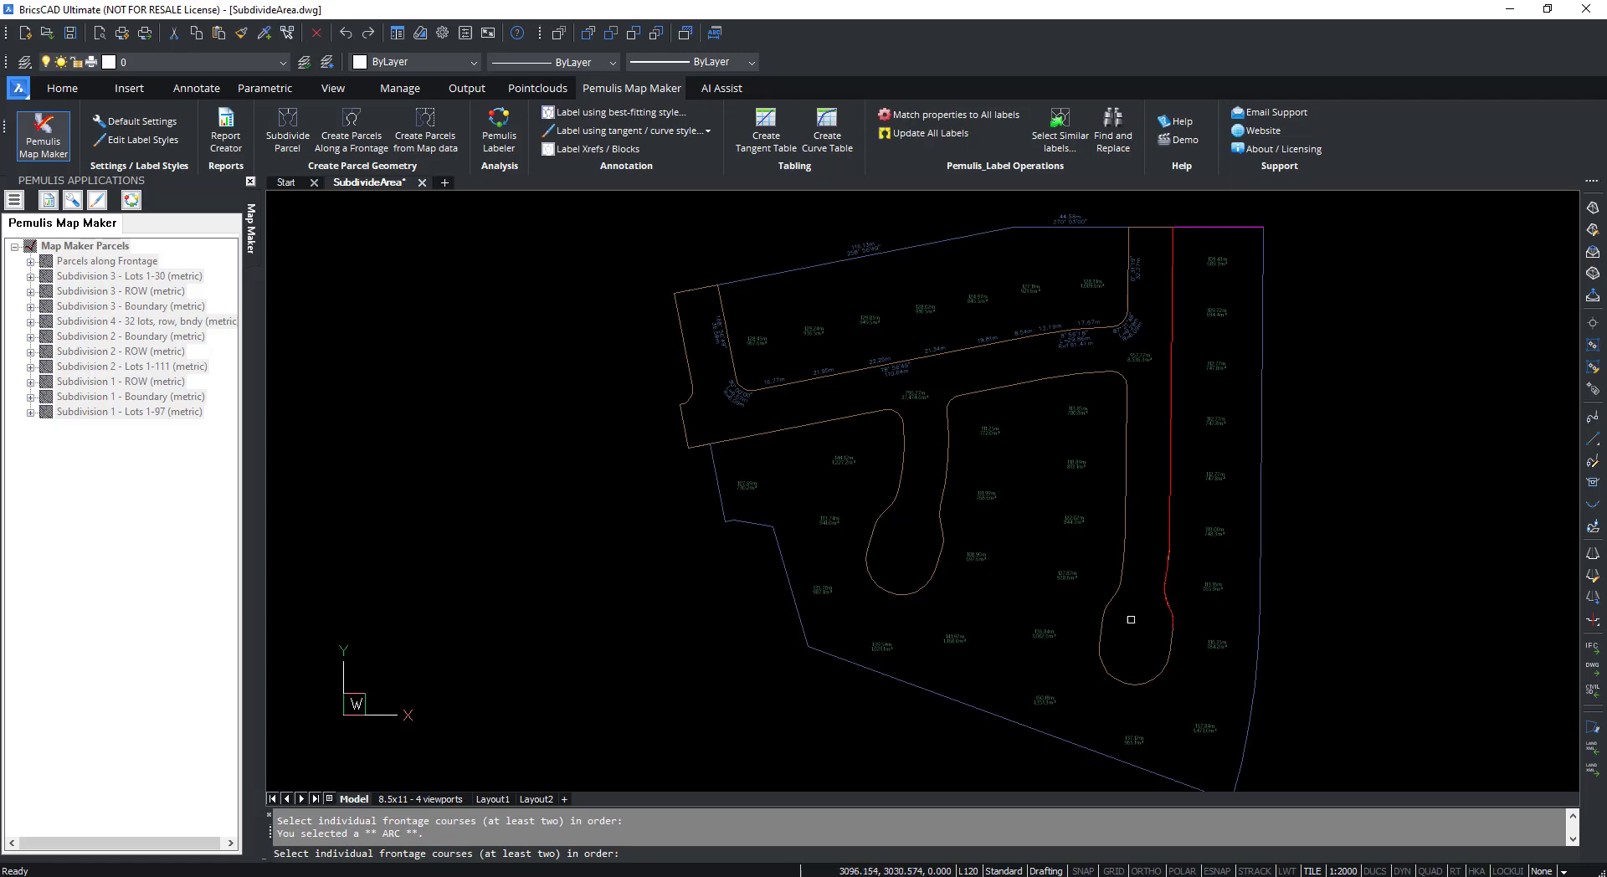
pyautogui.click(1100, 658)
pyautogui.press('Return')
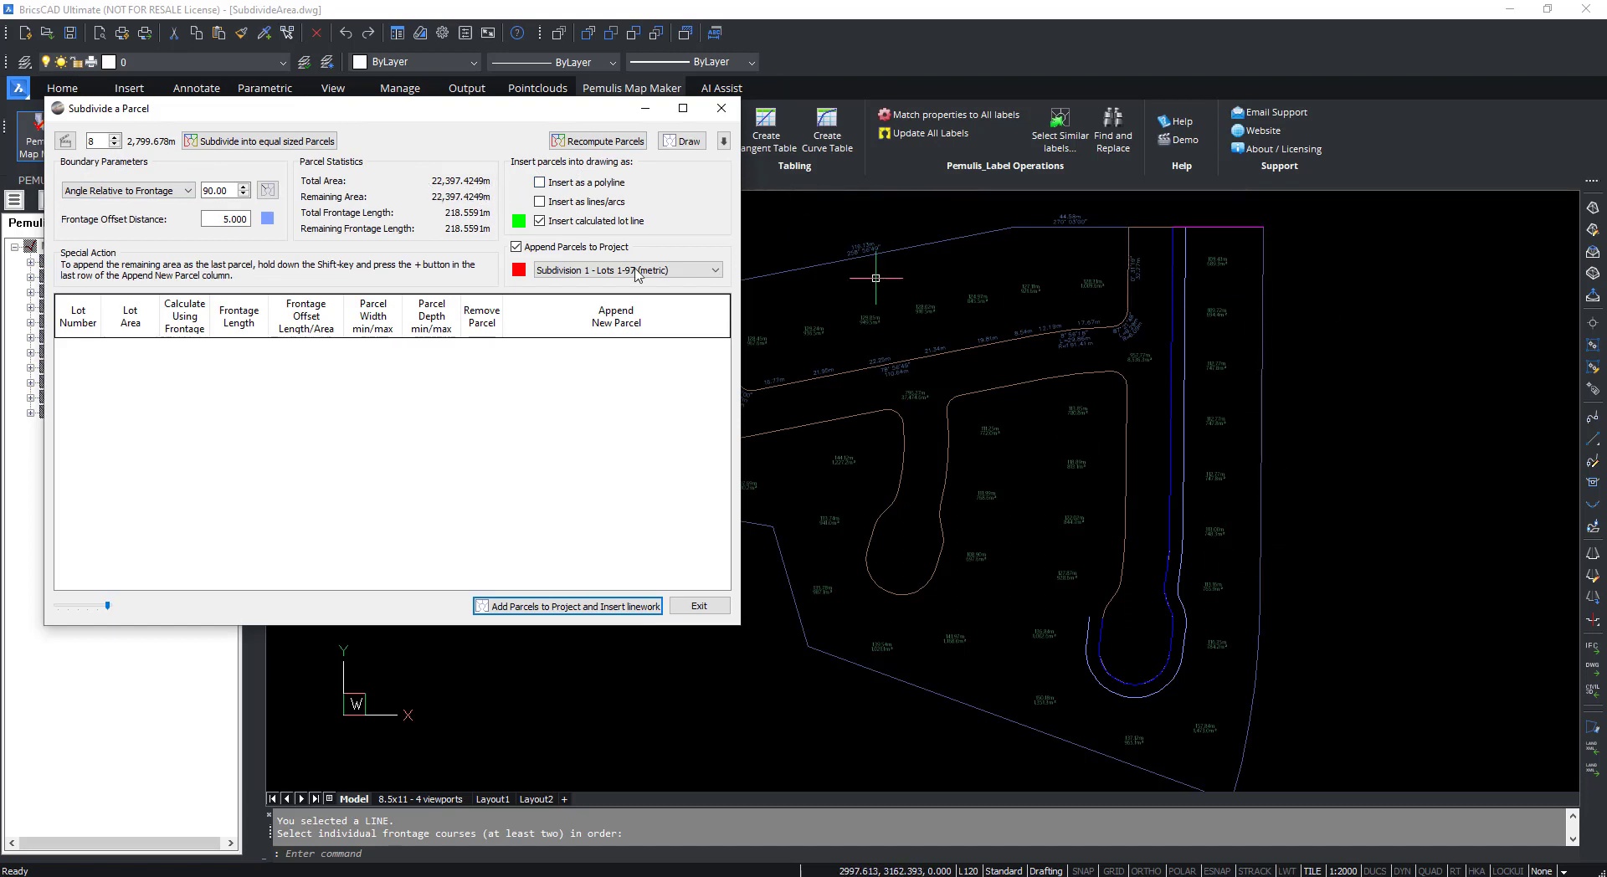
# Subdivide the selected parcel into 8 equal-sized parcels and recompute them for the Parcels along Frontage project.
pyautogui.rightClick(1245, 555)
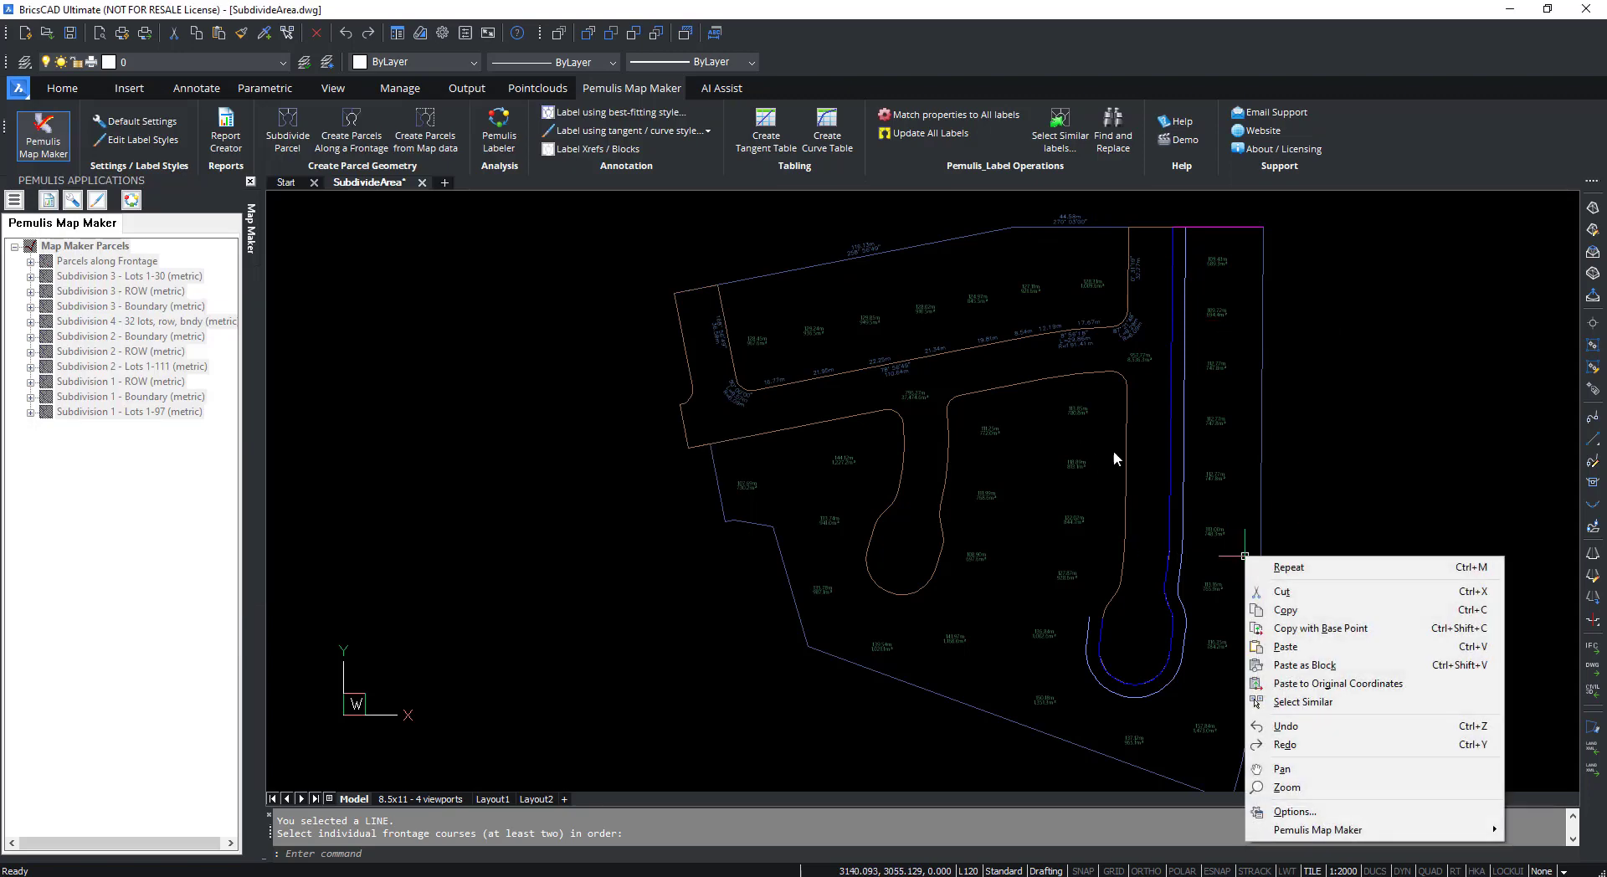
pyautogui.rightClick(1100, 645)
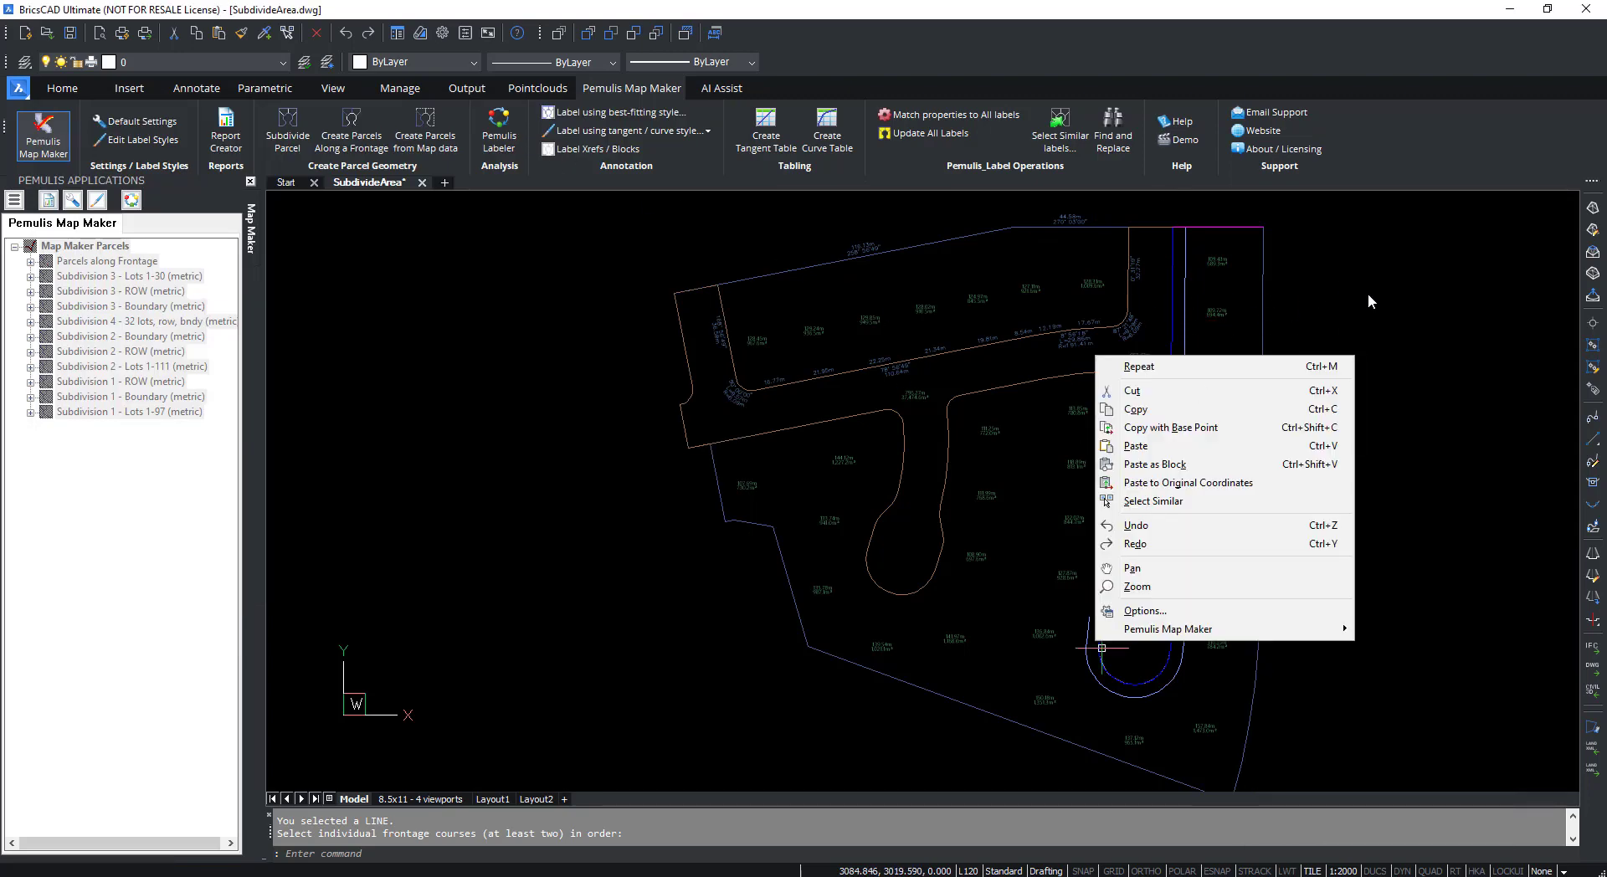
pyautogui.press('Escape')
pyautogui.click(245, 146)
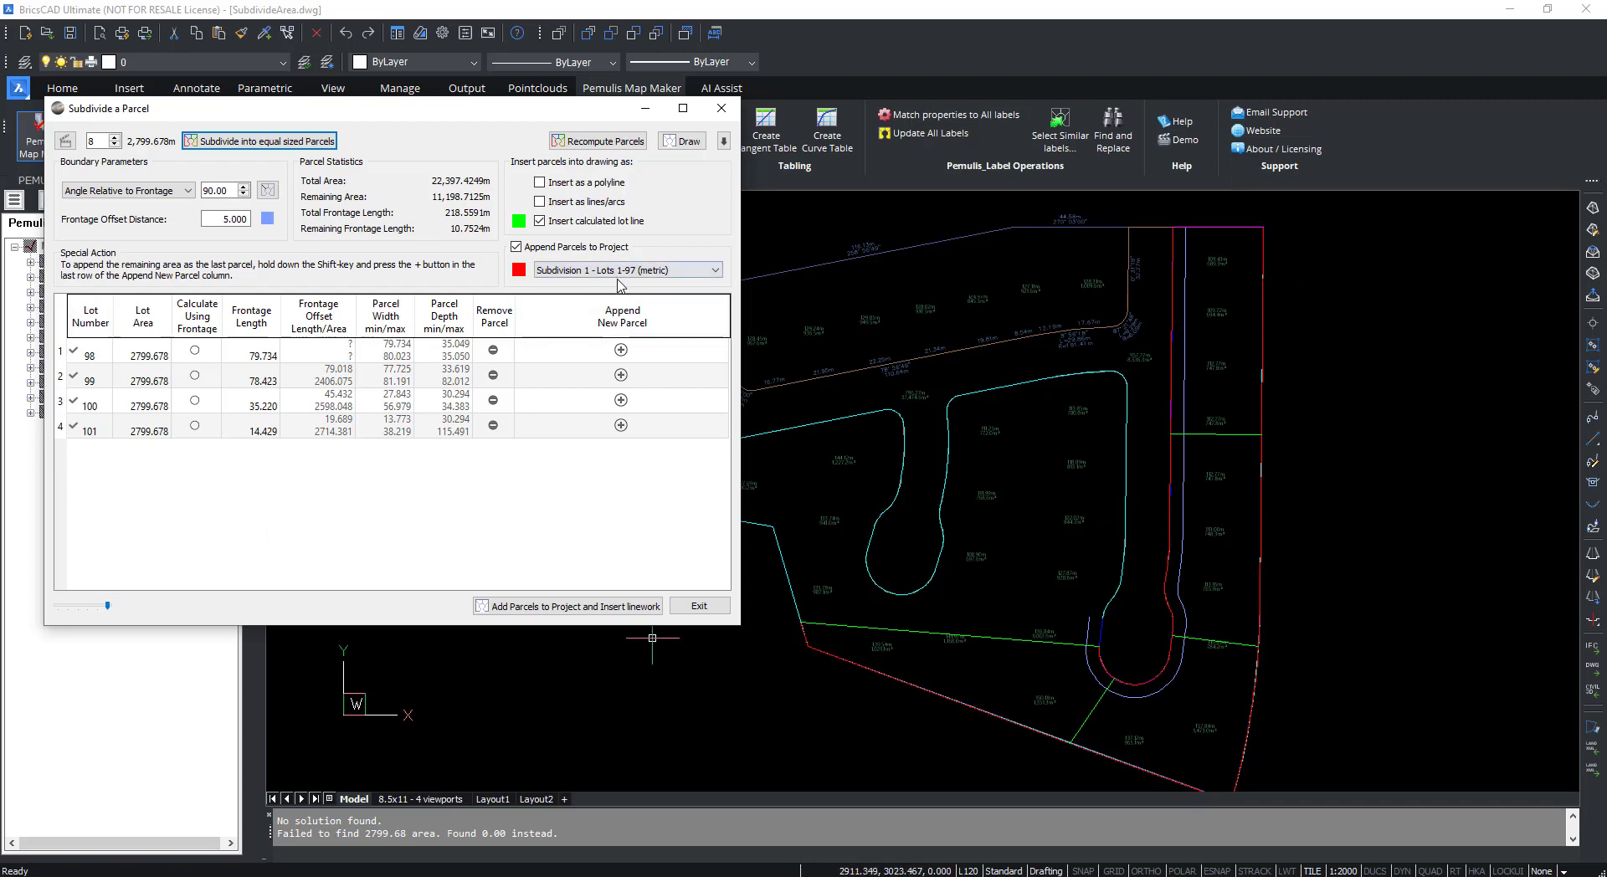
pyautogui.scroll(1, 618, 275)
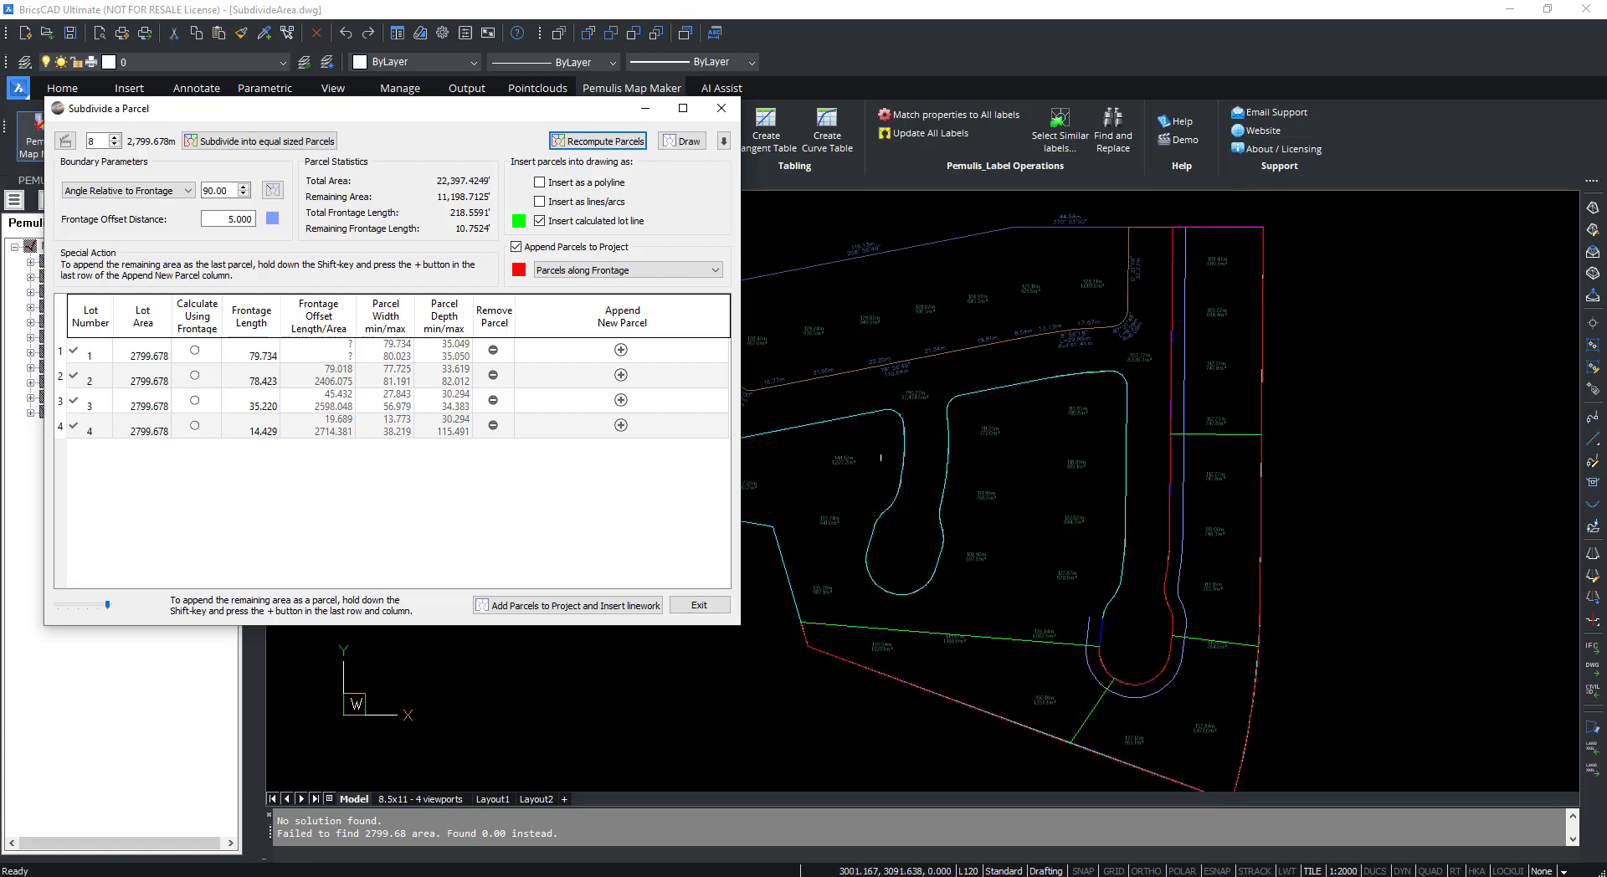
# Try to subdivide the parcel into 32 equal-sized parcels, and exit without adding them to the project.
pyautogui.doubleClick(100, 141)
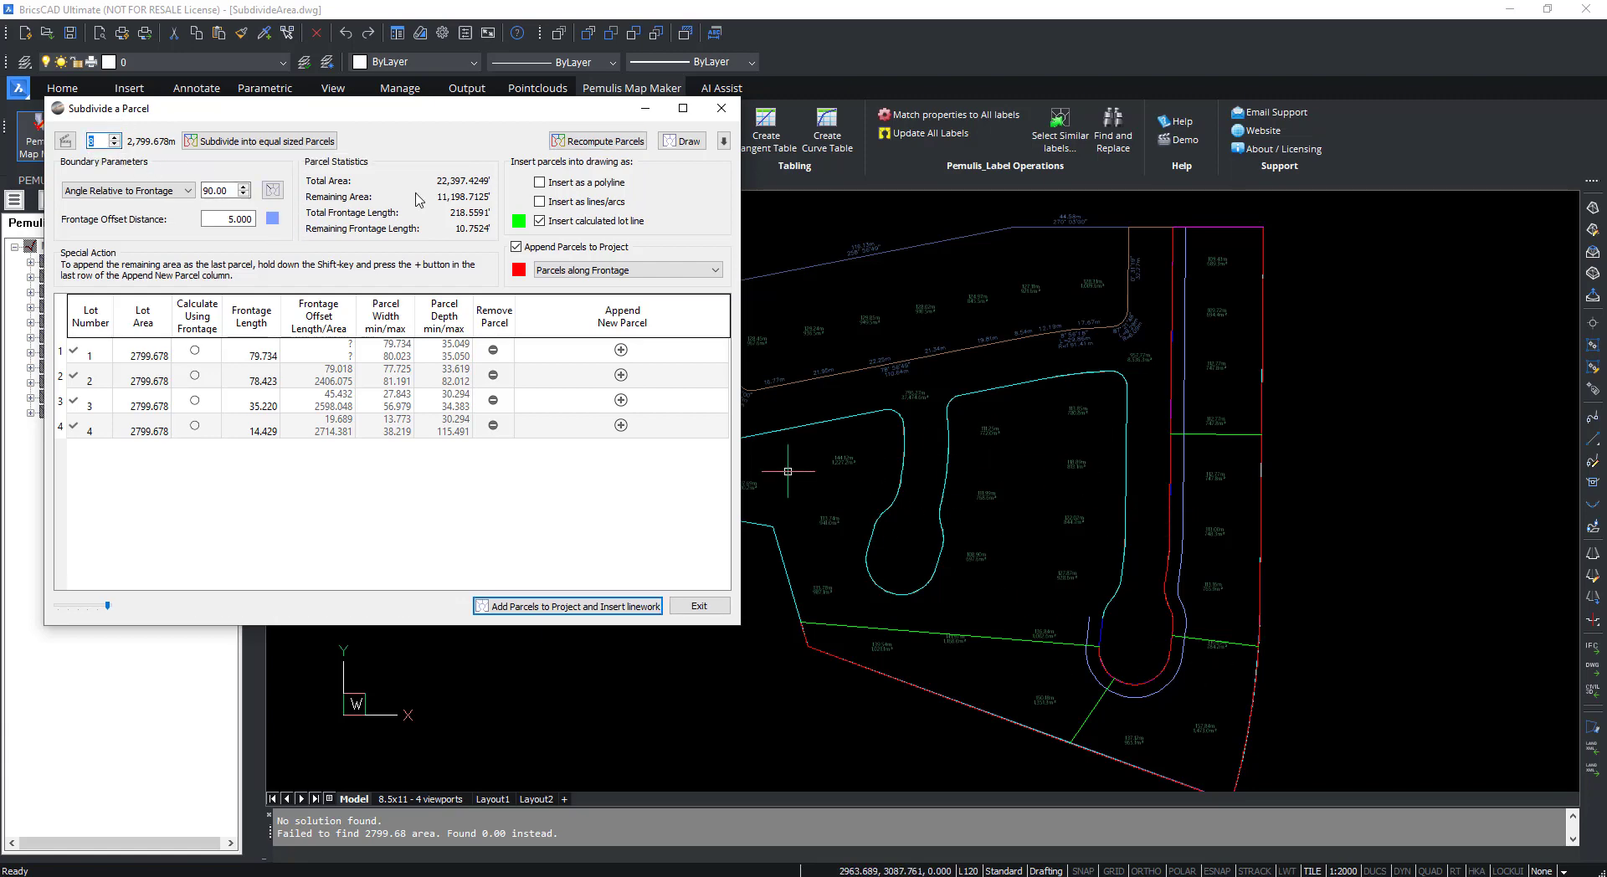
pyautogui.write('32')
pyautogui.click(599, 144)
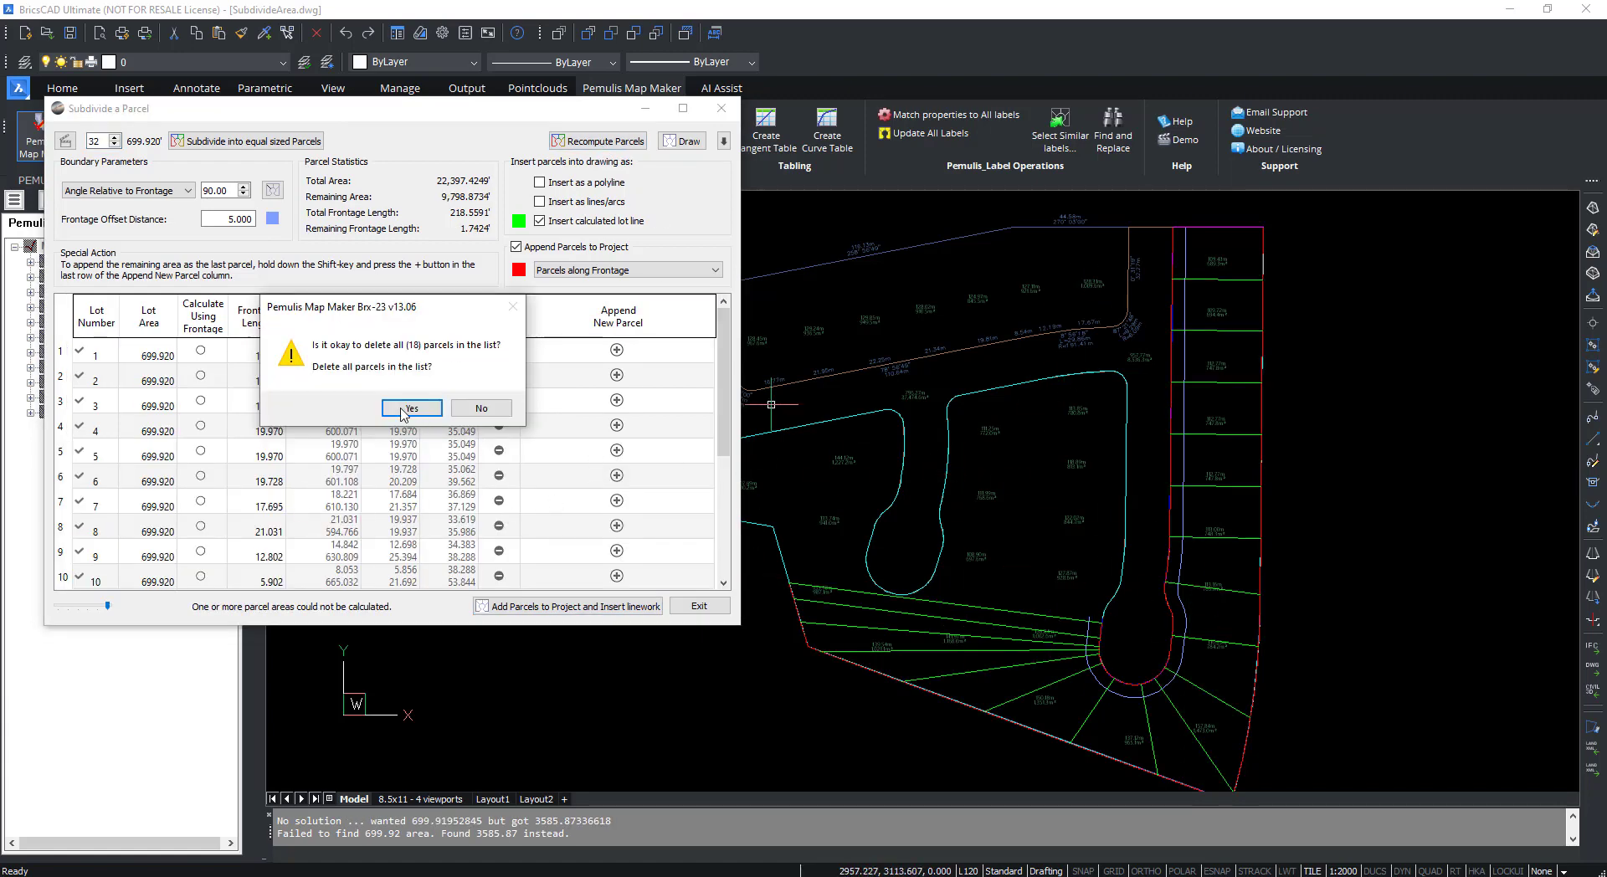
pyautogui.click(481, 408)
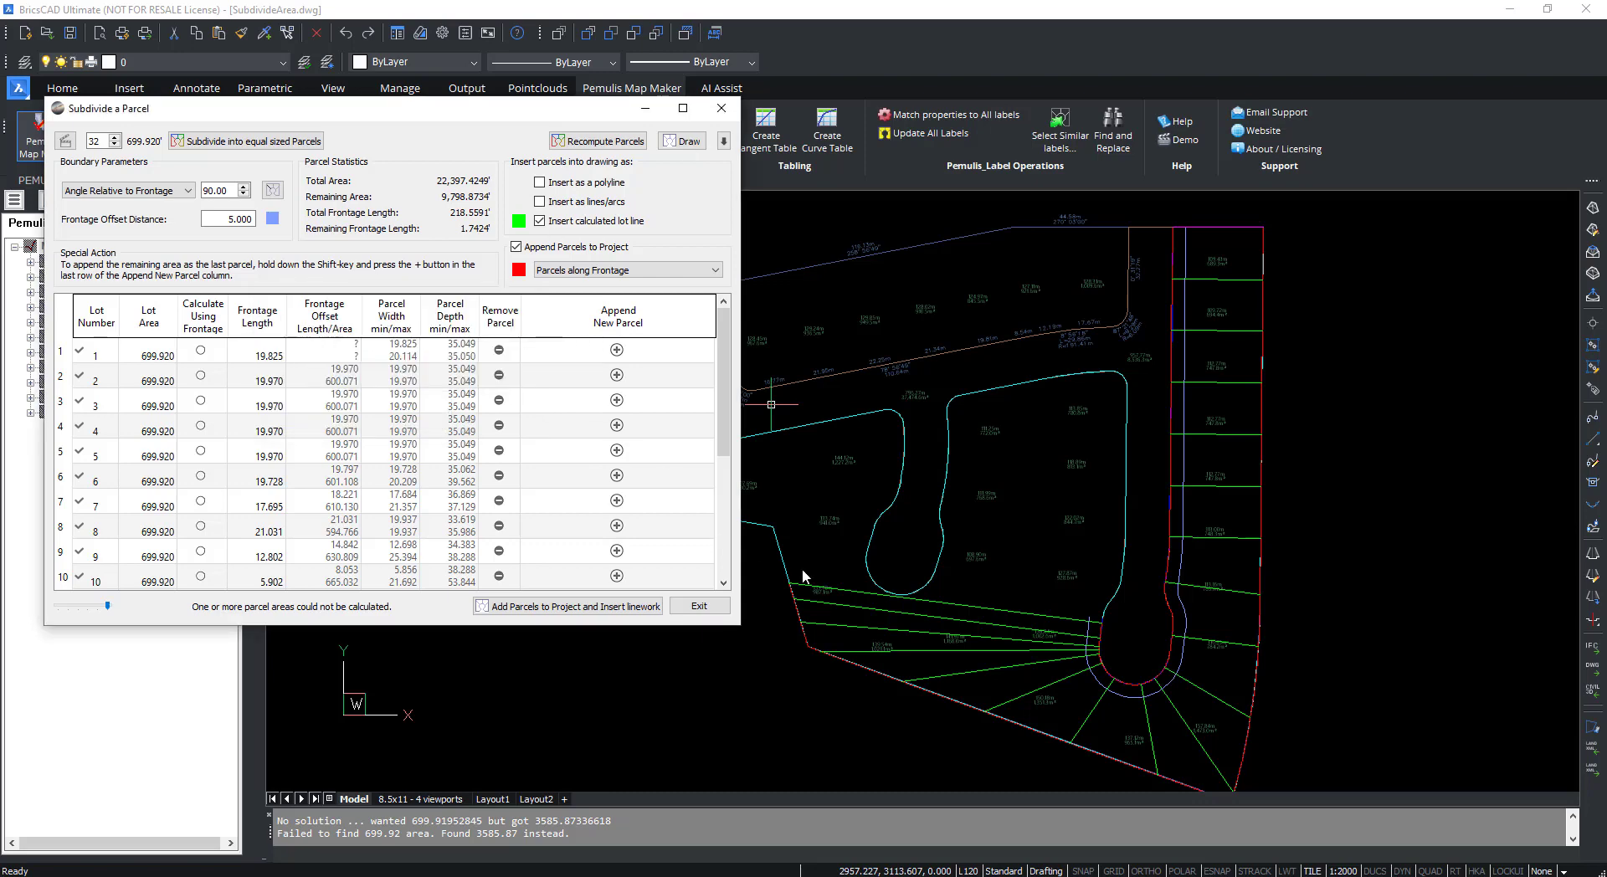
pyautogui.click(717, 604)
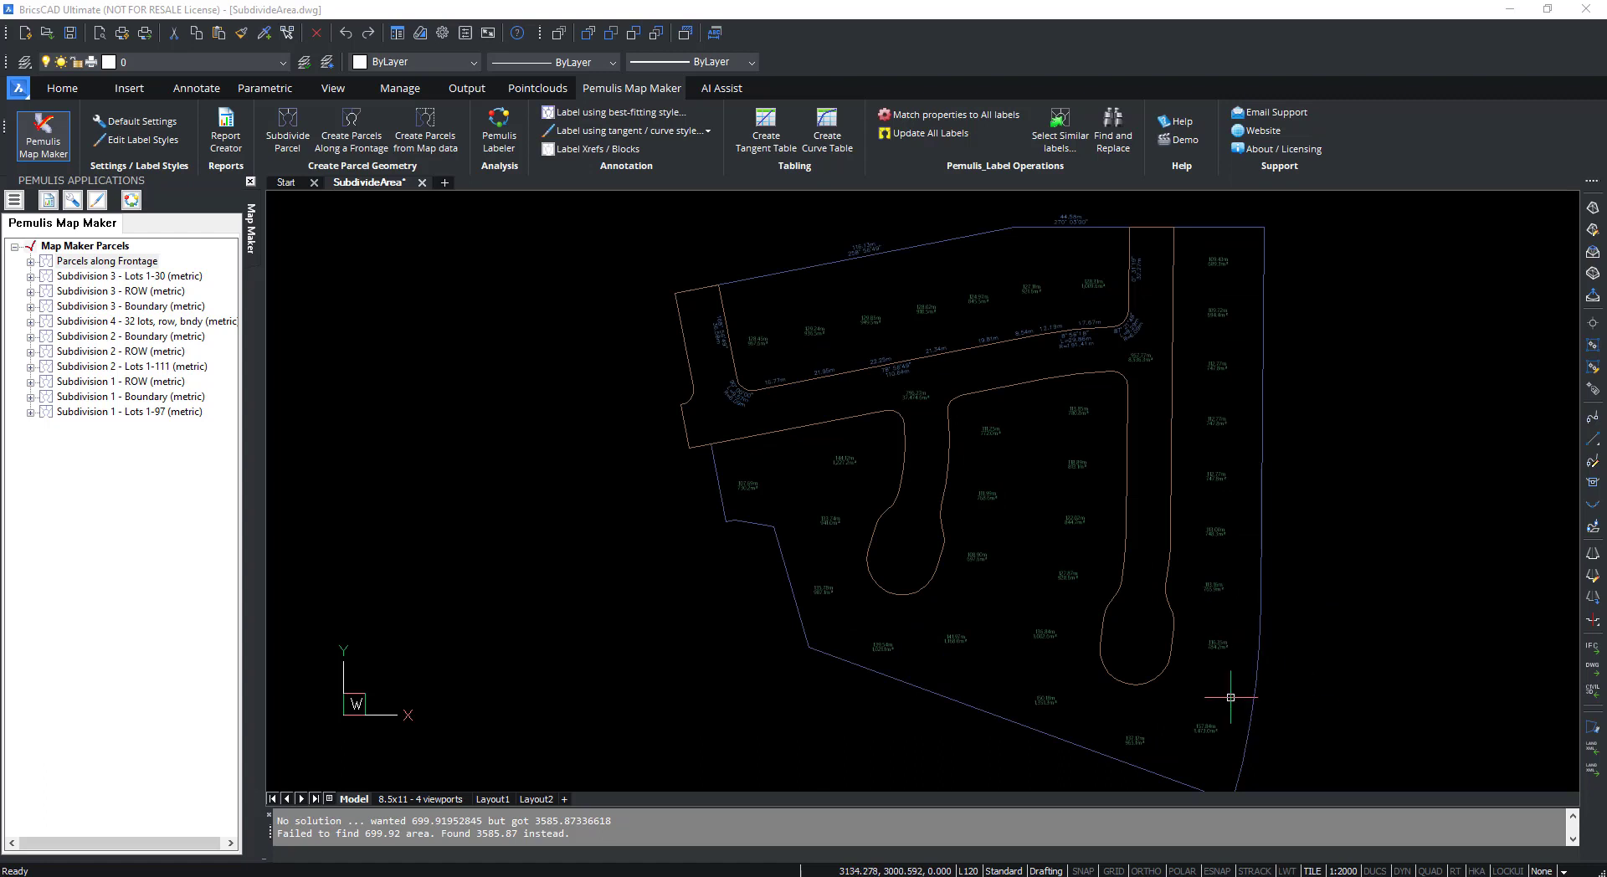
# Draw a dividing line from inside the eastern cul-de-sac bulb southwest across the parcel's outer boundary.
pyautogui.write('l')
pyautogui.press('Return')
pyautogui.click(1122, 634)
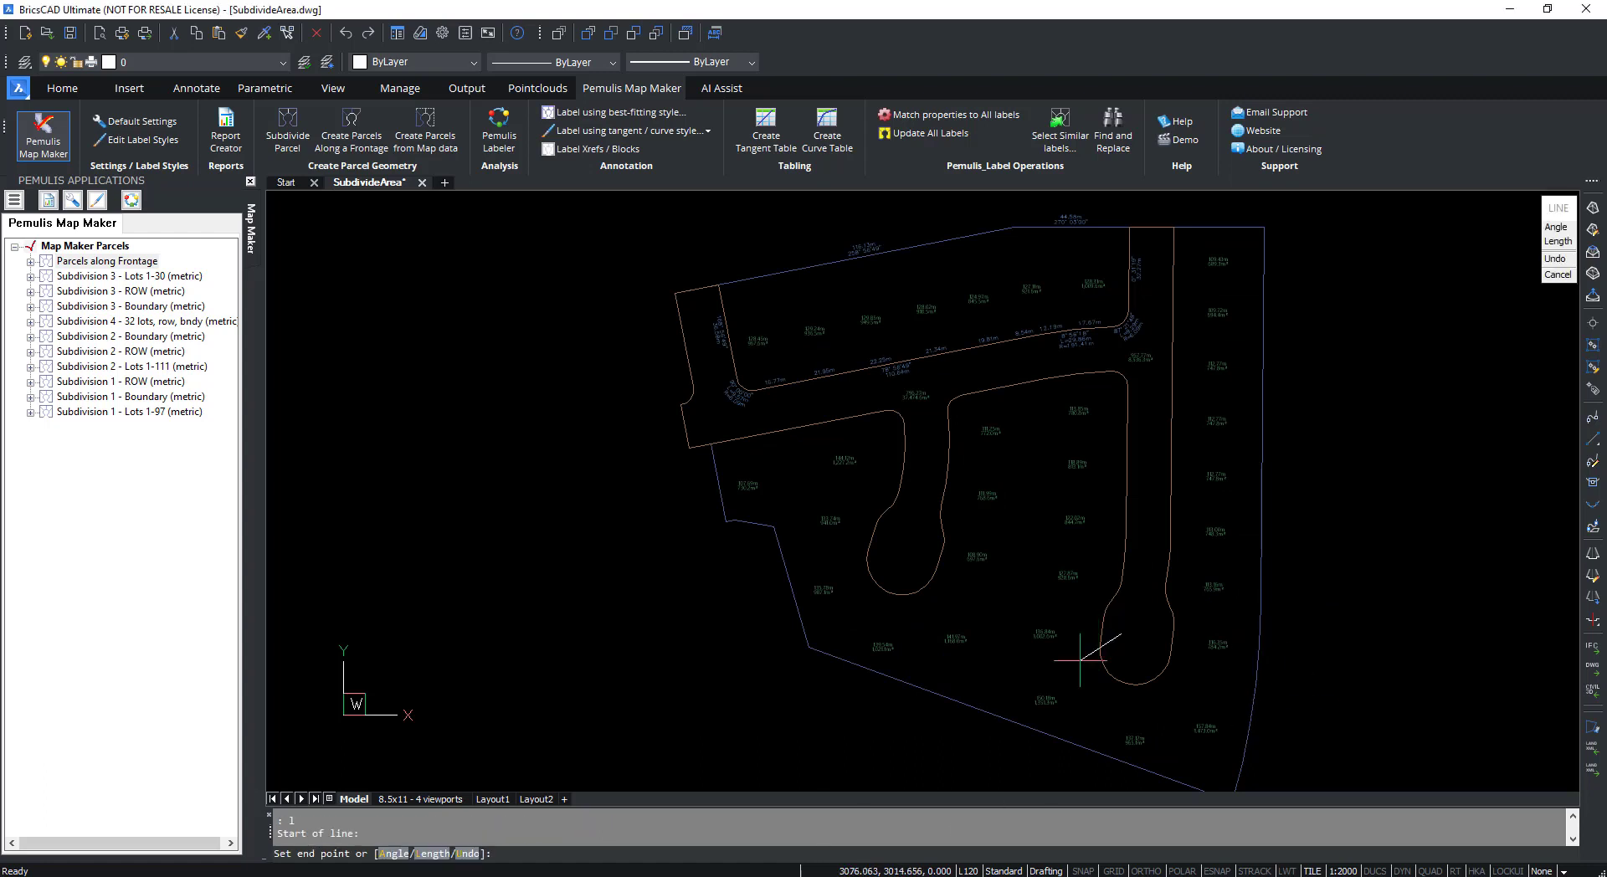
pyautogui.click(983, 738)
pyautogui.press('Return')
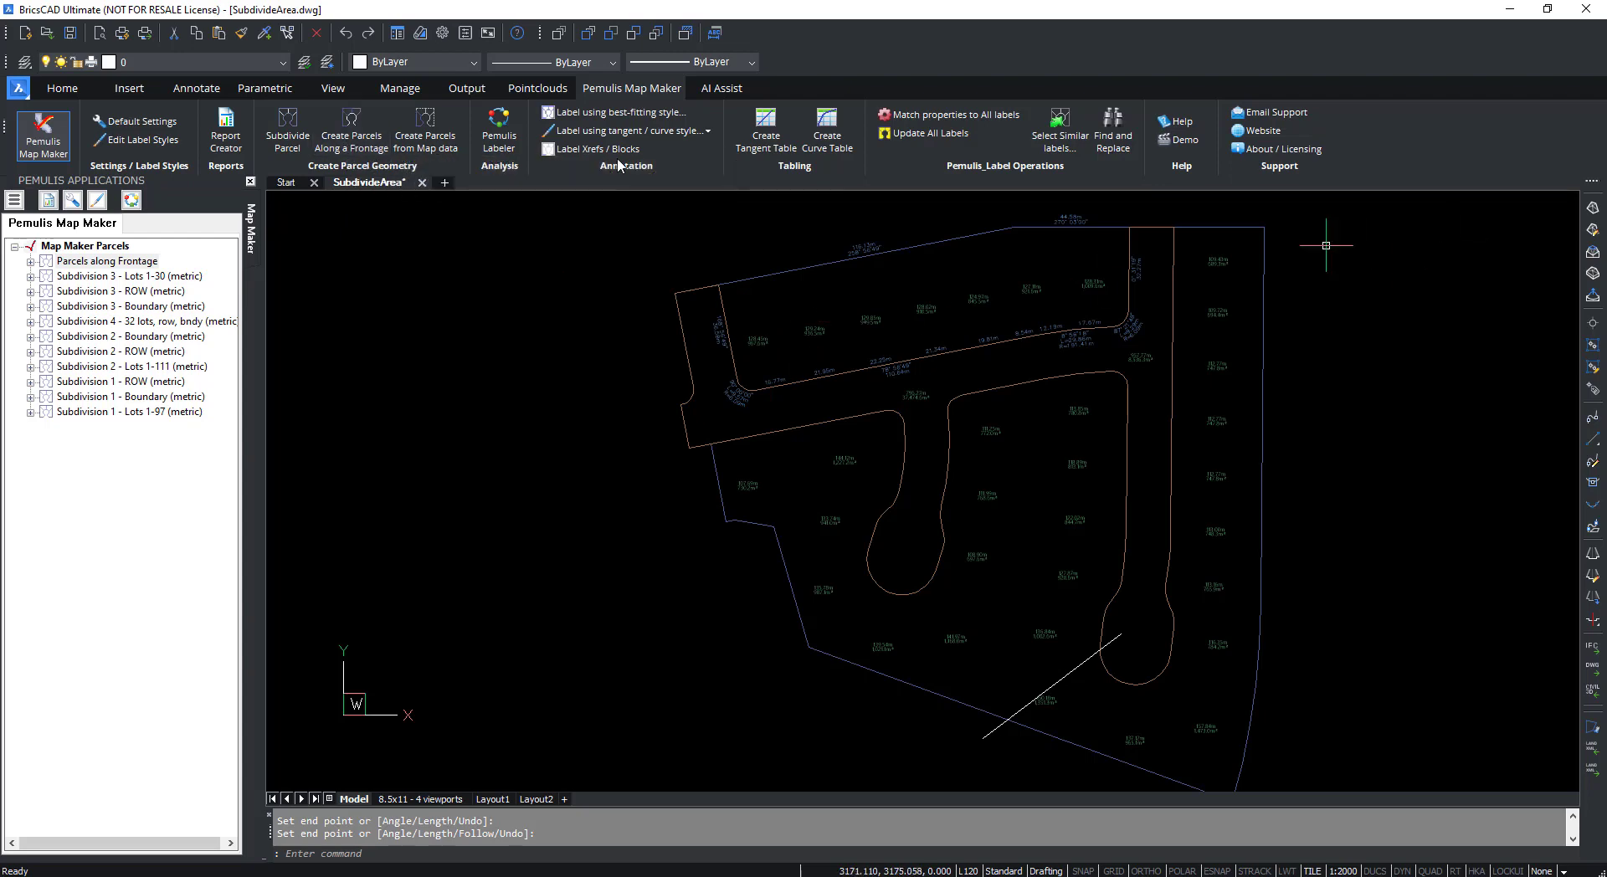
# Run Subdivide Parcel on the eastern area closed by the new line, from its north edge, with frontage along the road and cul-de-sac.
pyautogui.click(288, 122)
pyautogui.click(1241, 360)
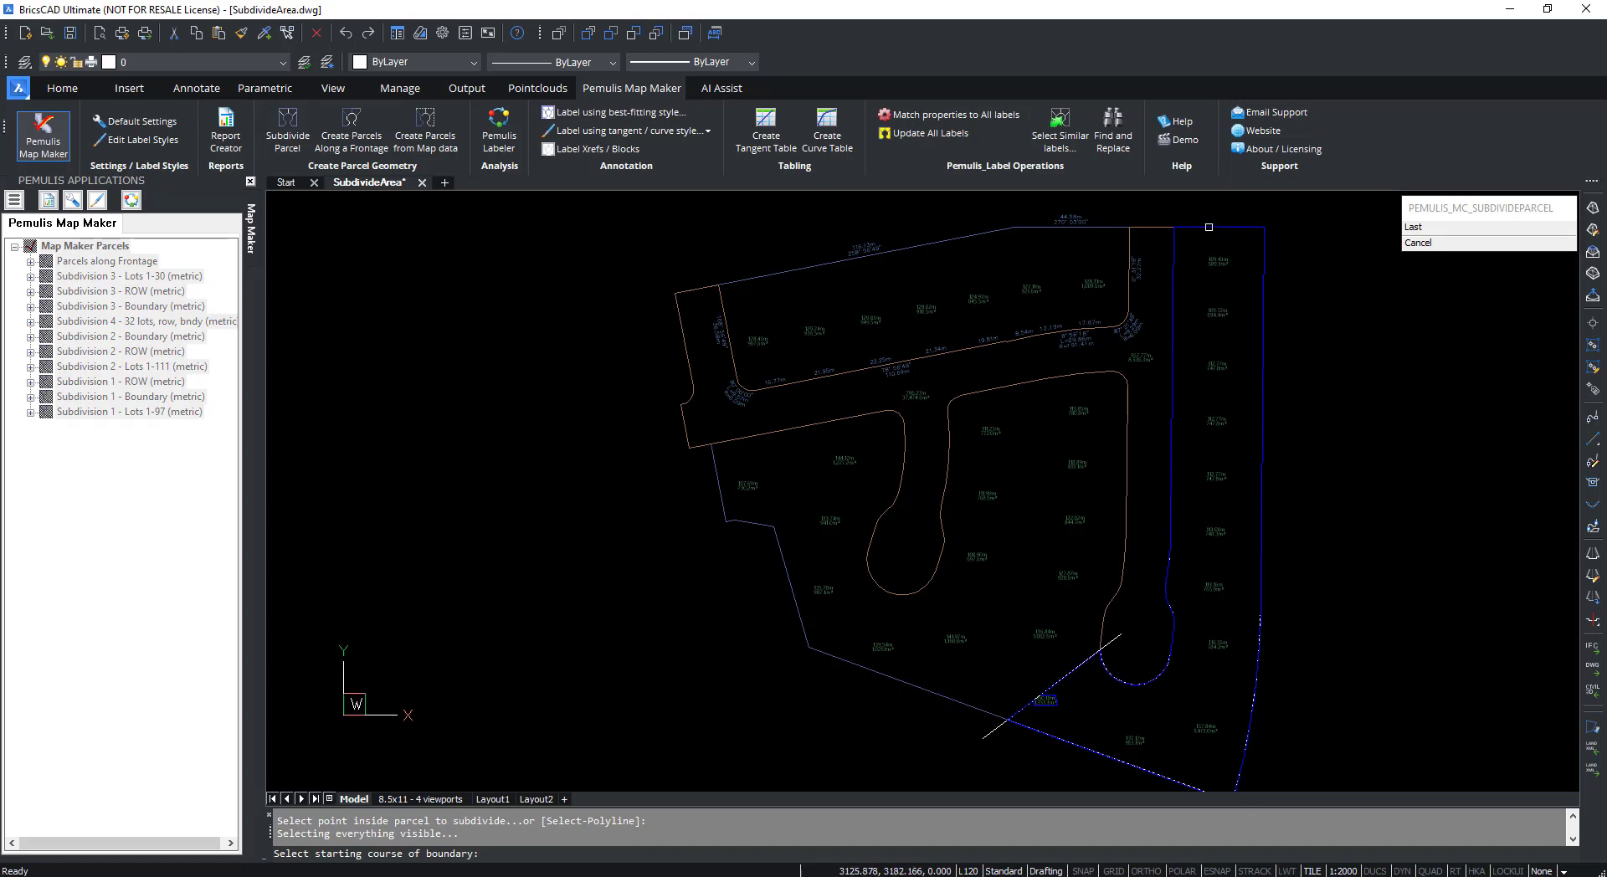
pyautogui.click(1173, 271)
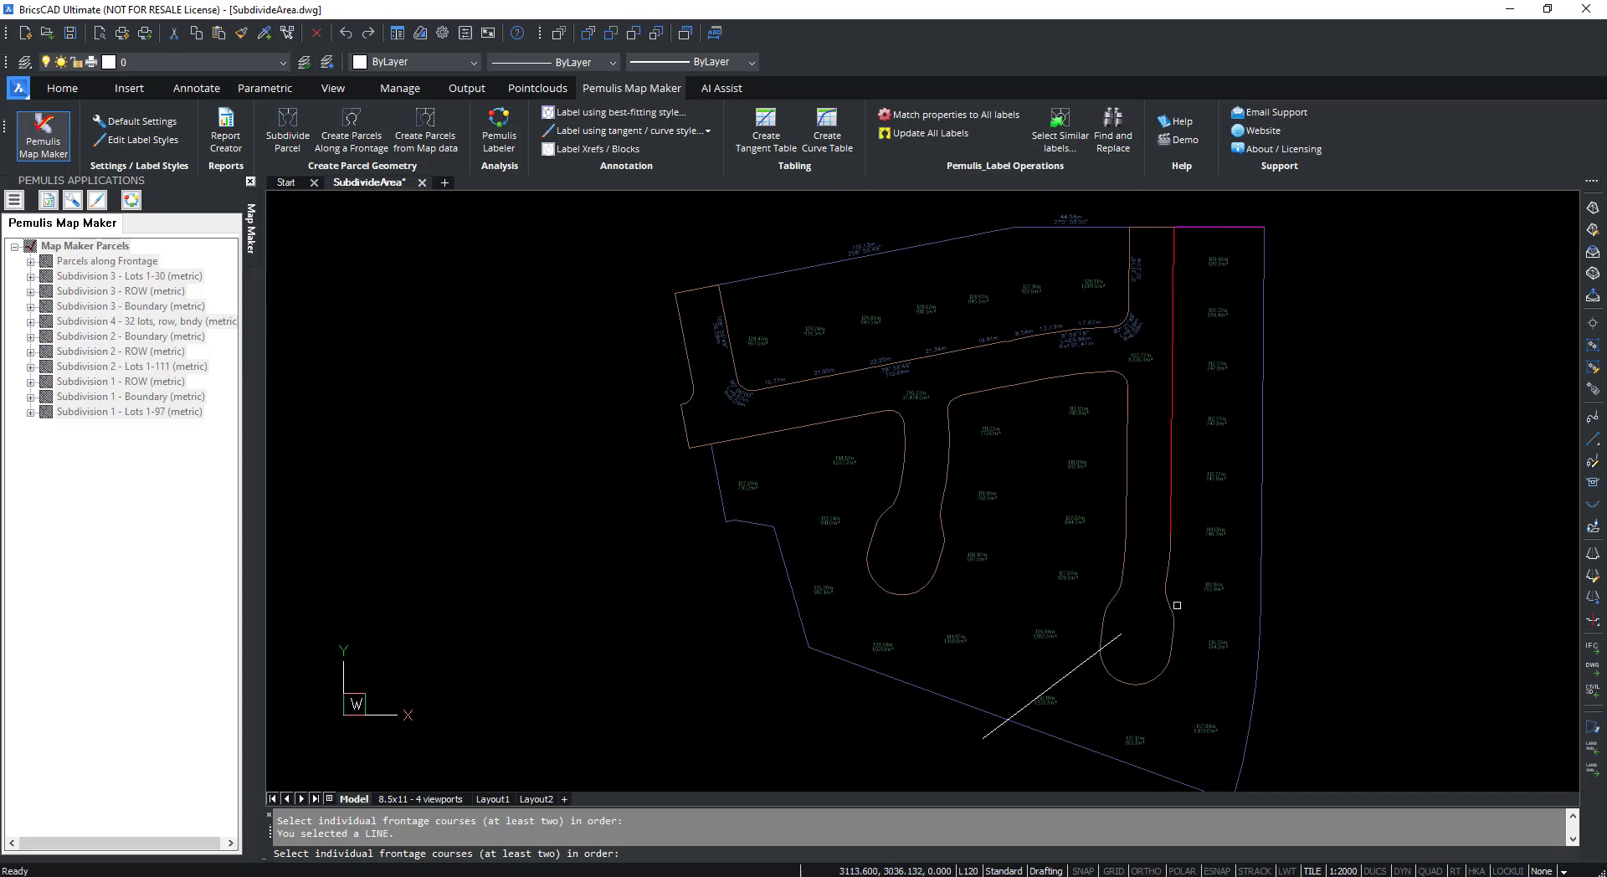
pyautogui.click(1177, 604)
pyautogui.press('Return')
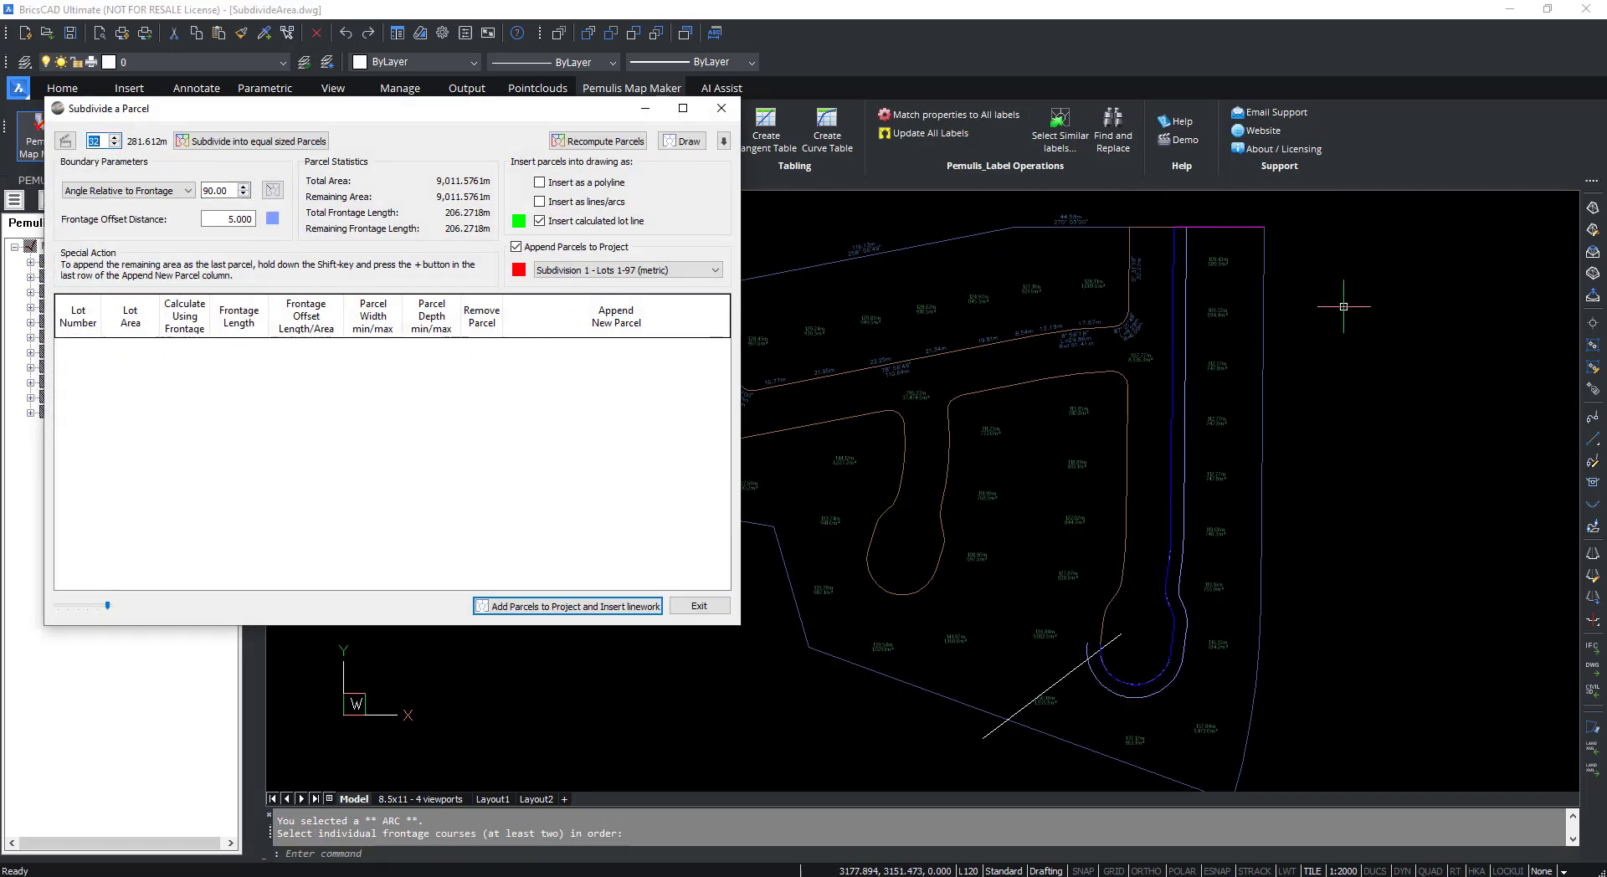
# Subdivide the area into 12 equal-sized parcels and enlarge the dialog to show more lots.
pyautogui.write('12')
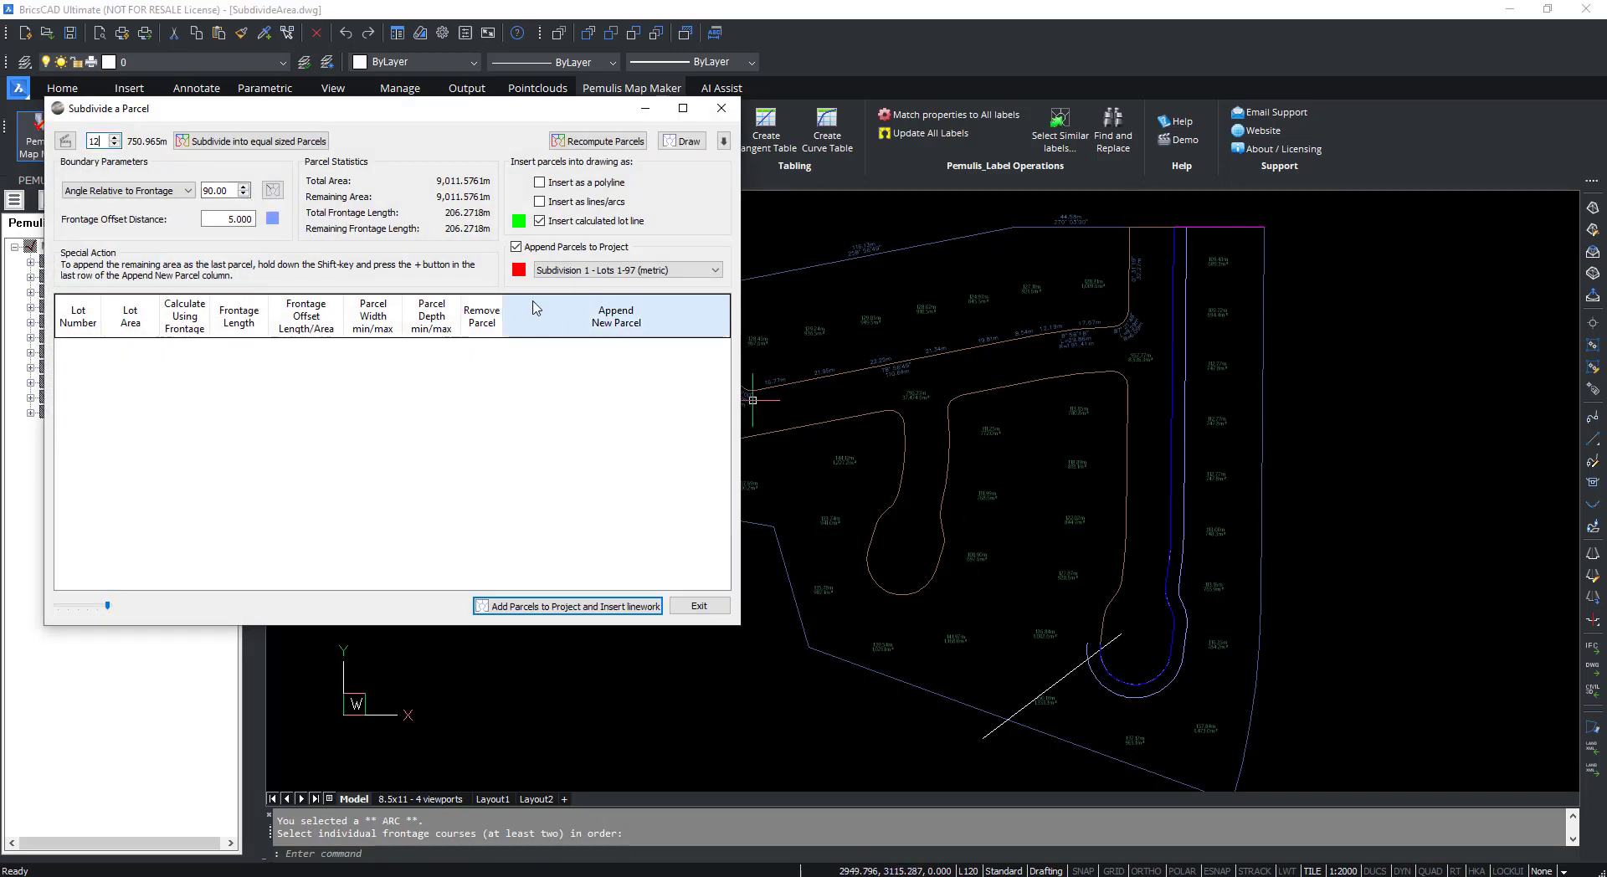
pyautogui.click(251, 140)
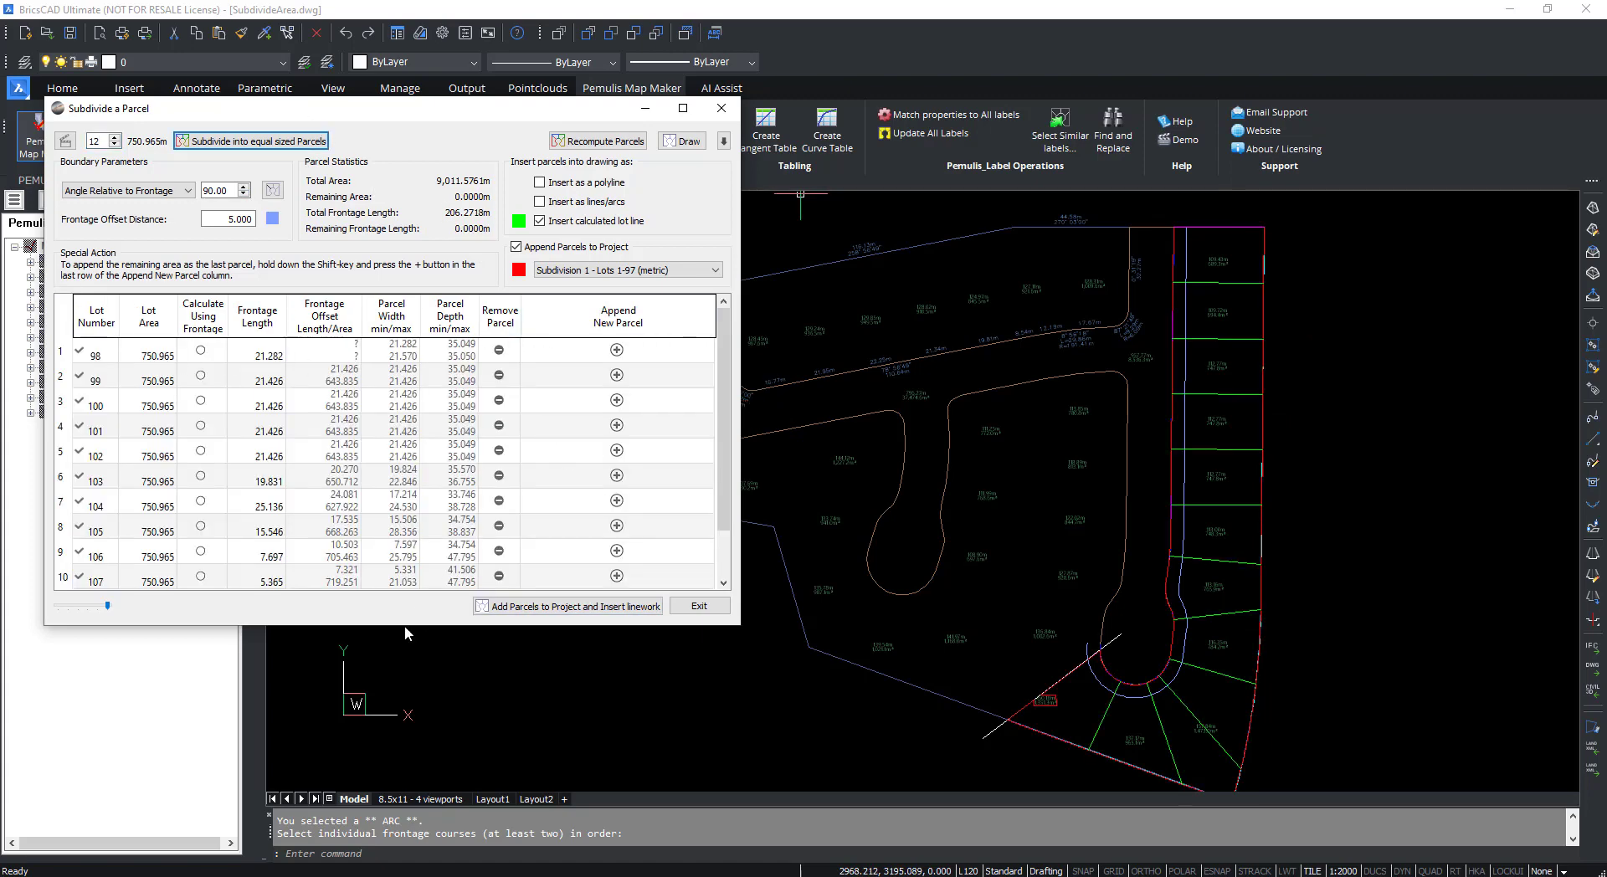
pyautogui.moveTo(402, 629); pyautogui.dragTo(402, 668)
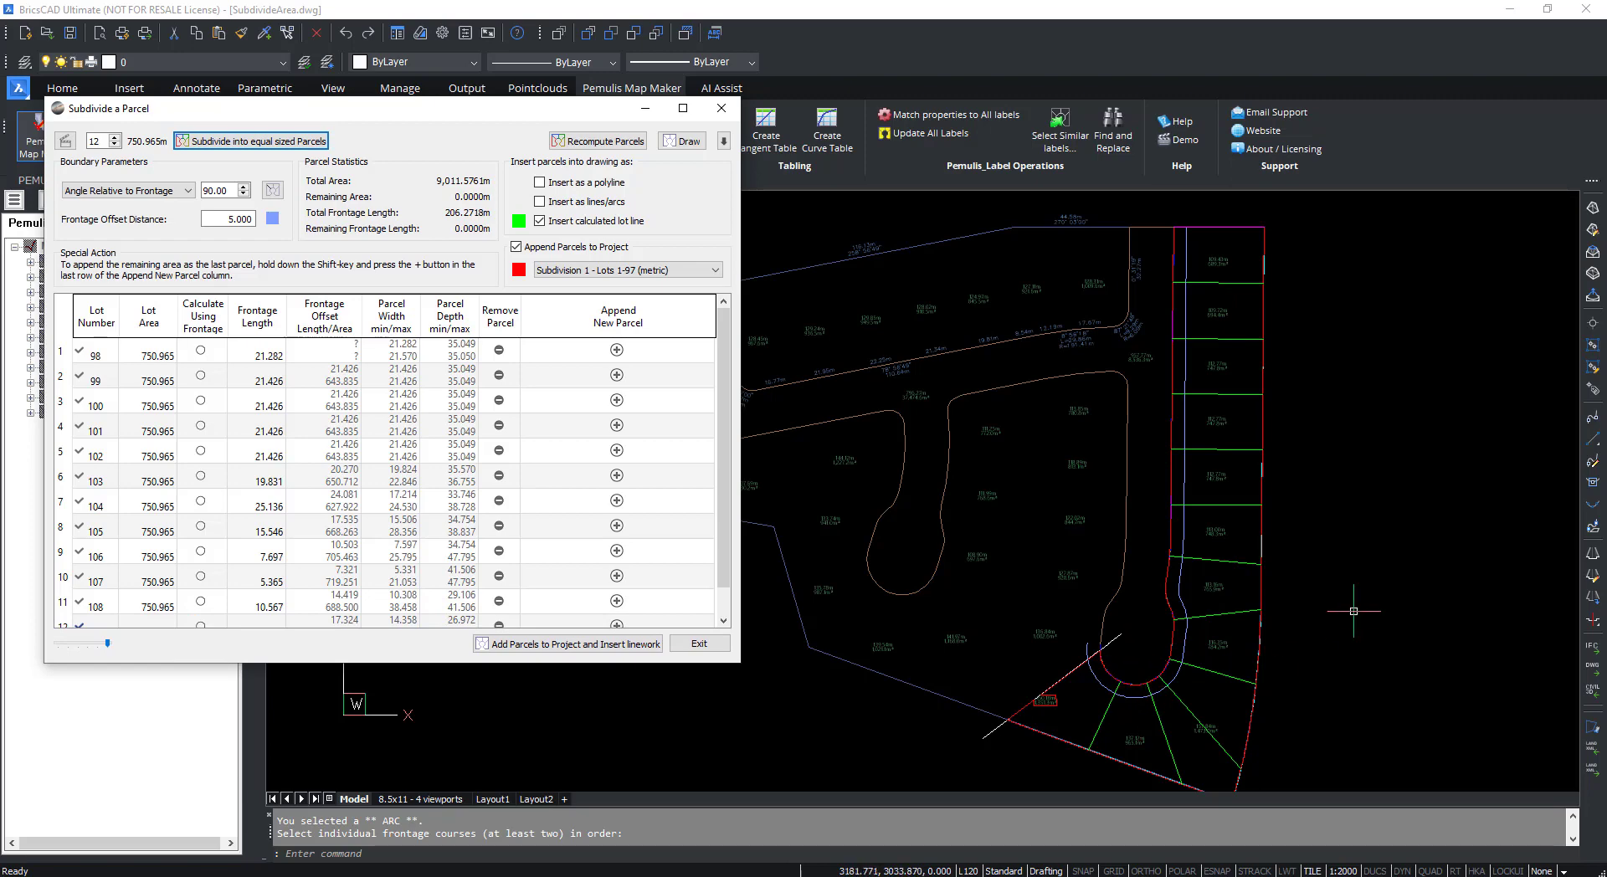
# Set the area of lot 98 to 689.3 and lot 99 to 694.4, matching the existing labels on the map.
pyautogui.scroll(2, 1275, 277)
pyautogui.scroll(2, 1275, 277)
pyautogui.moveTo(1276, 277)
pyautogui.mouseDown(button='middle')
pyautogui.moveTo(1456, 320)
pyautogui.moveTo(1467, 350)
pyautogui.mouseUp(button='middle')
pyautogui.scroll(1, 1474, 299)
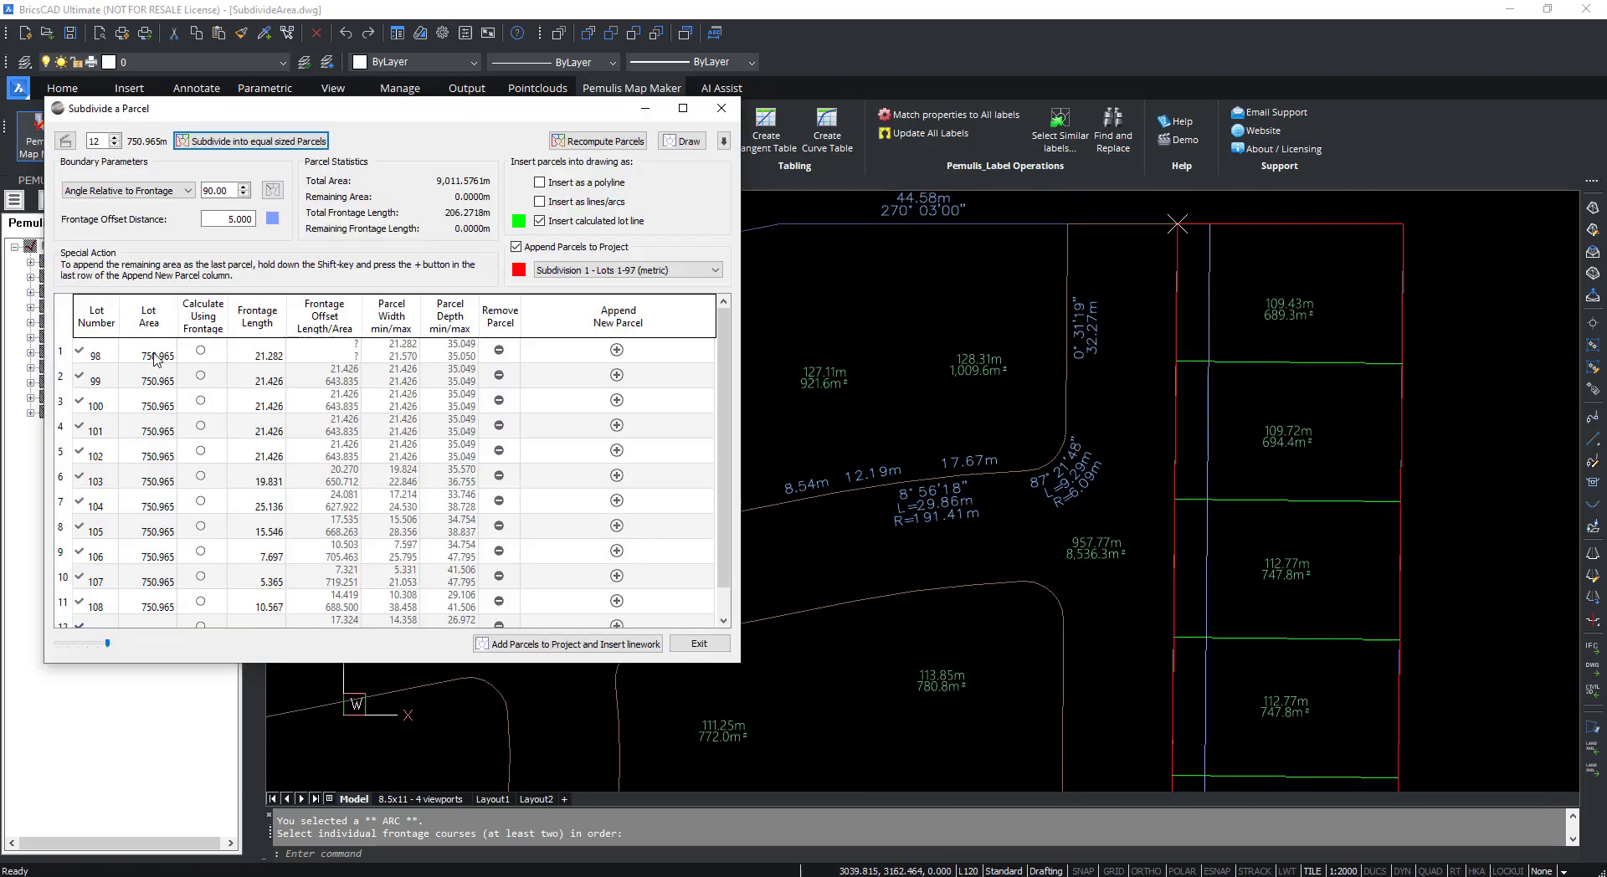
pyautogui.doubleClick(156, 358)
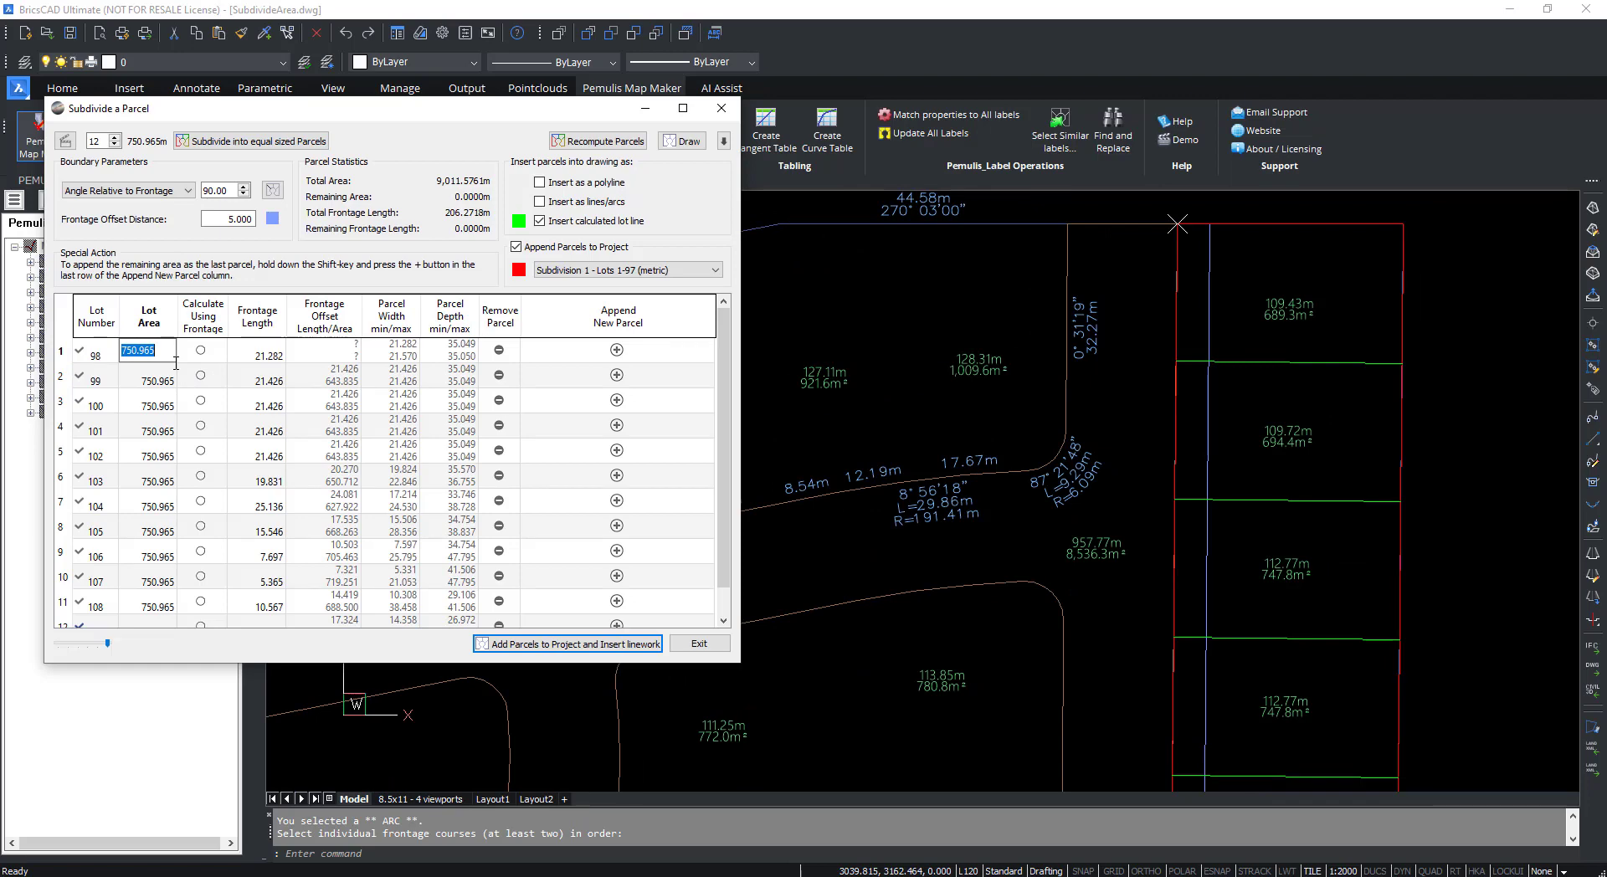
pyautogui.write('689.3')
pyautogui.press('Return')
pyautogui.write('694.')
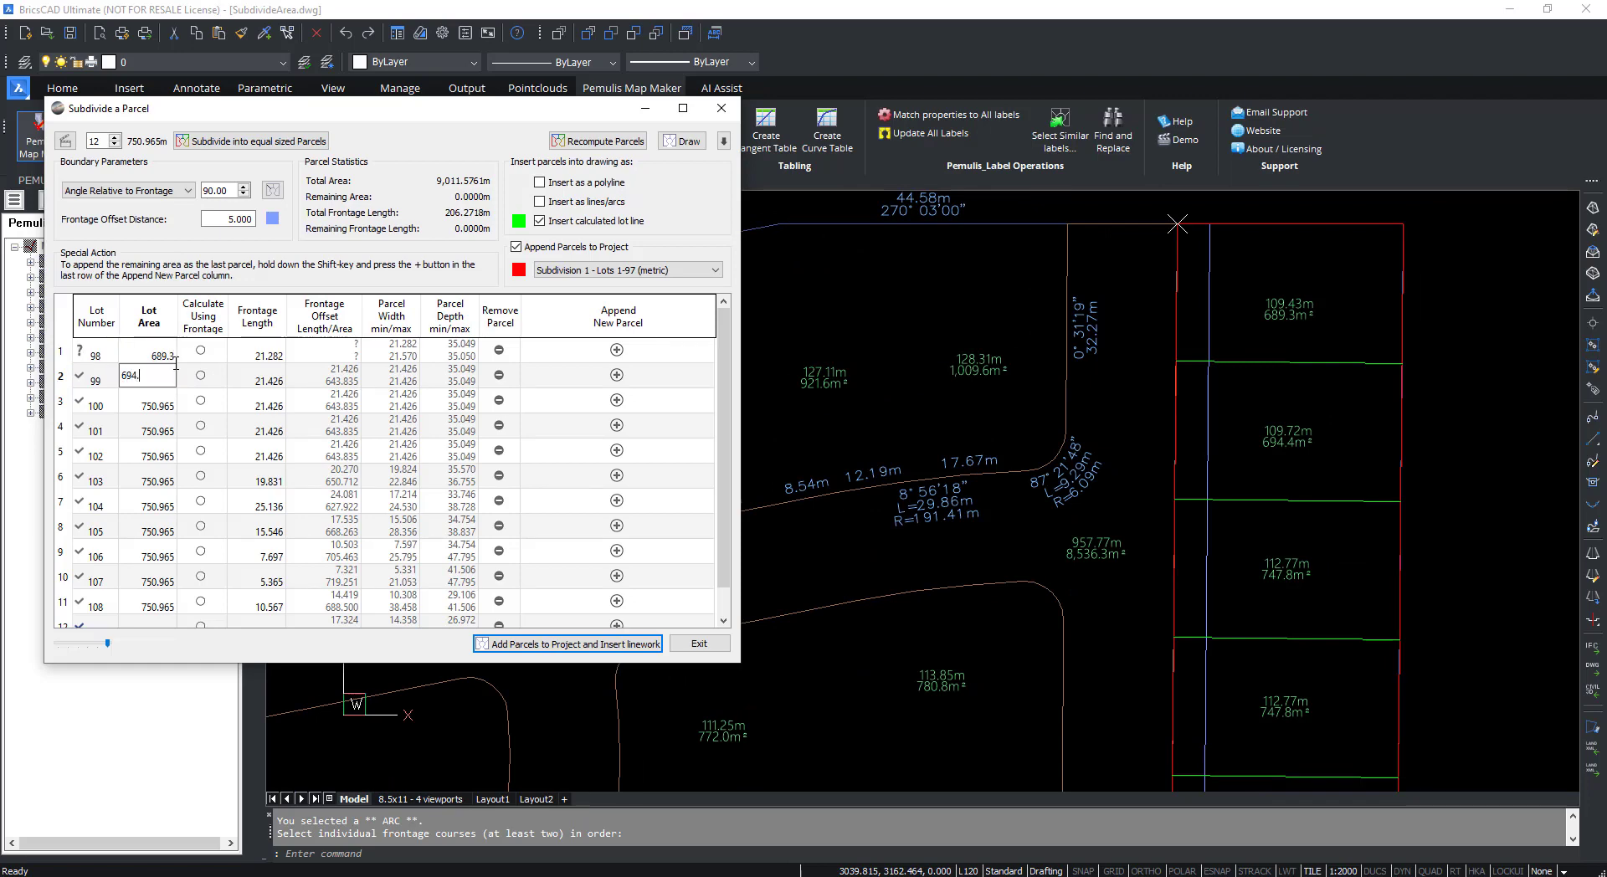
pyautogui.write('4')
pyautogui.press('Return')
# Set the areas of lots 100 and 101 to 747.8 each.
pyautogui.write('7')
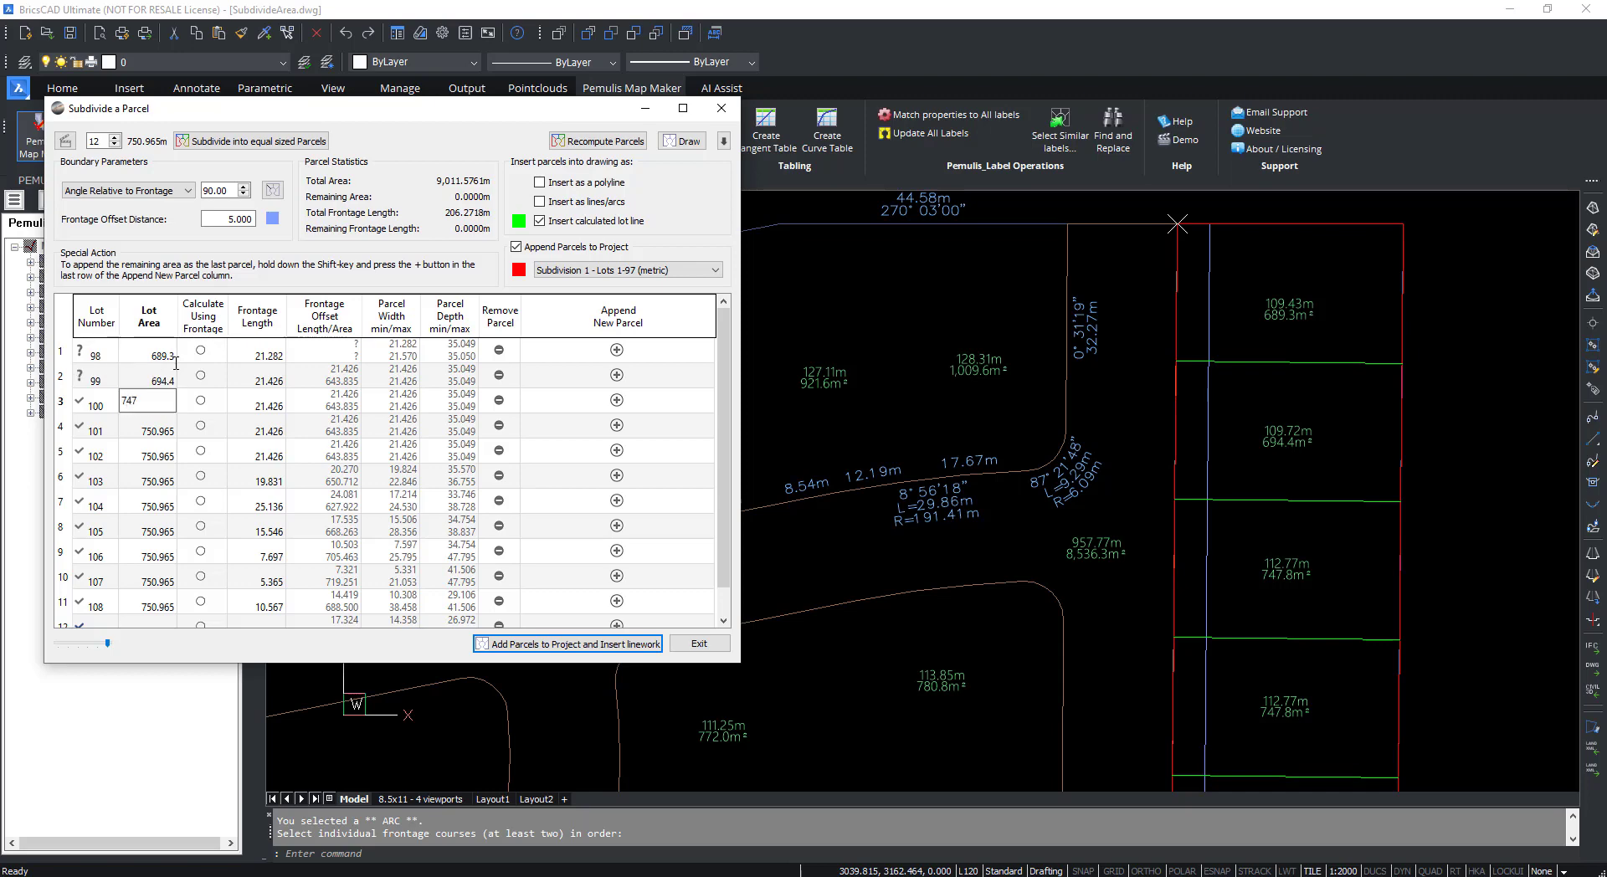
pyautogui.write('47.8')
pyautogui.press('Return')
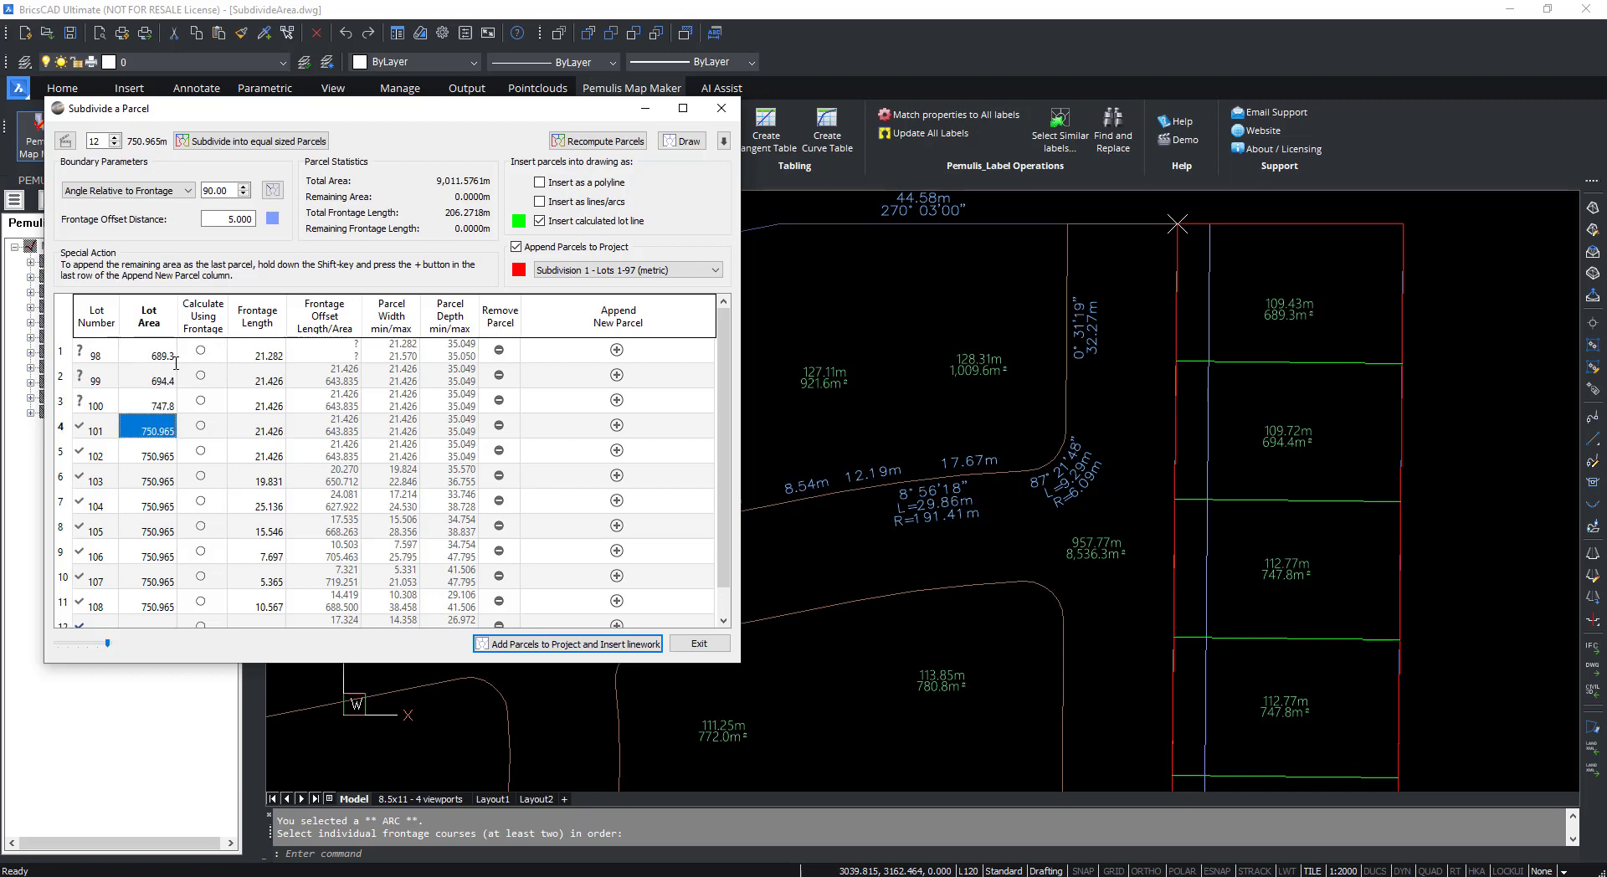
pyautogui.write('747.8')
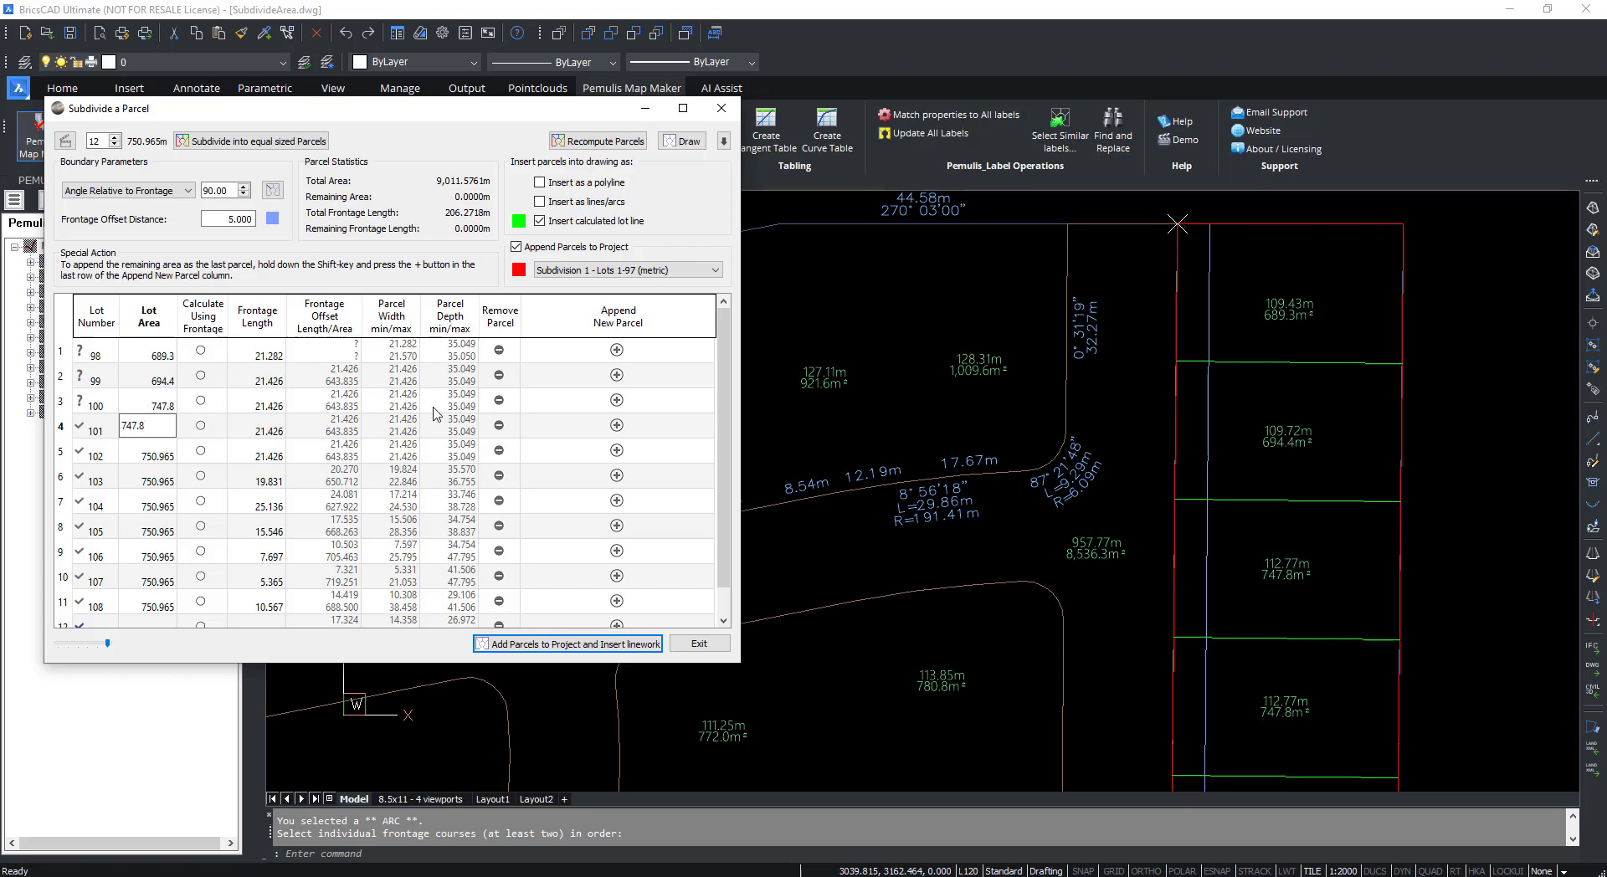
pyautogui.press('Tab')
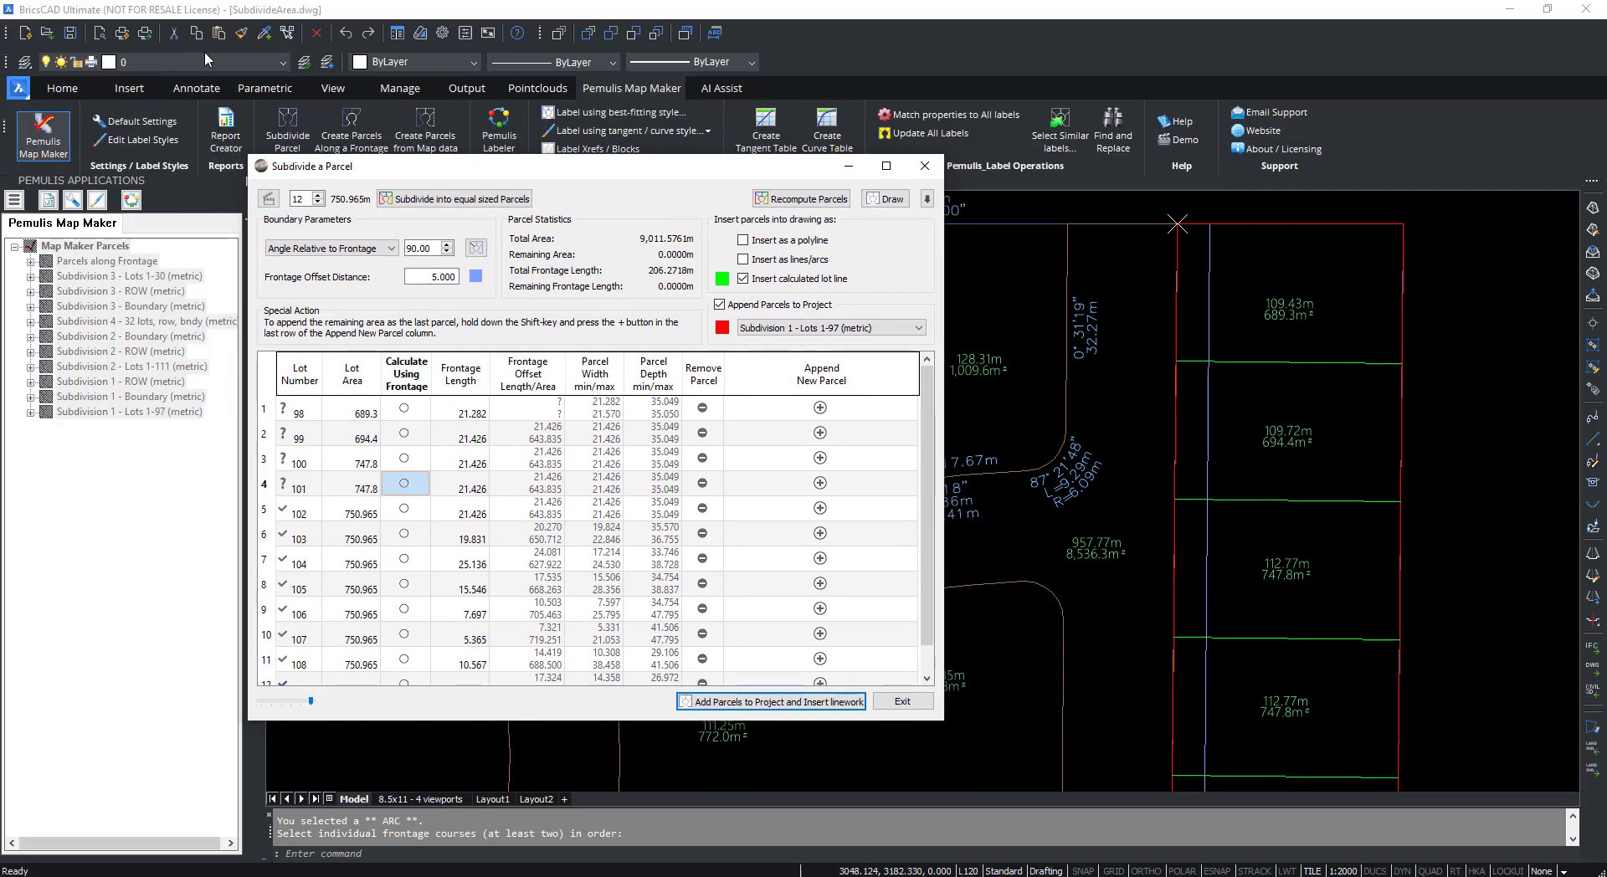
# Recompute the parcels with the edited lot areas and compare the resulting lot lines along the eastern strip with the existing ones.
pyautogui.click(204, 57)
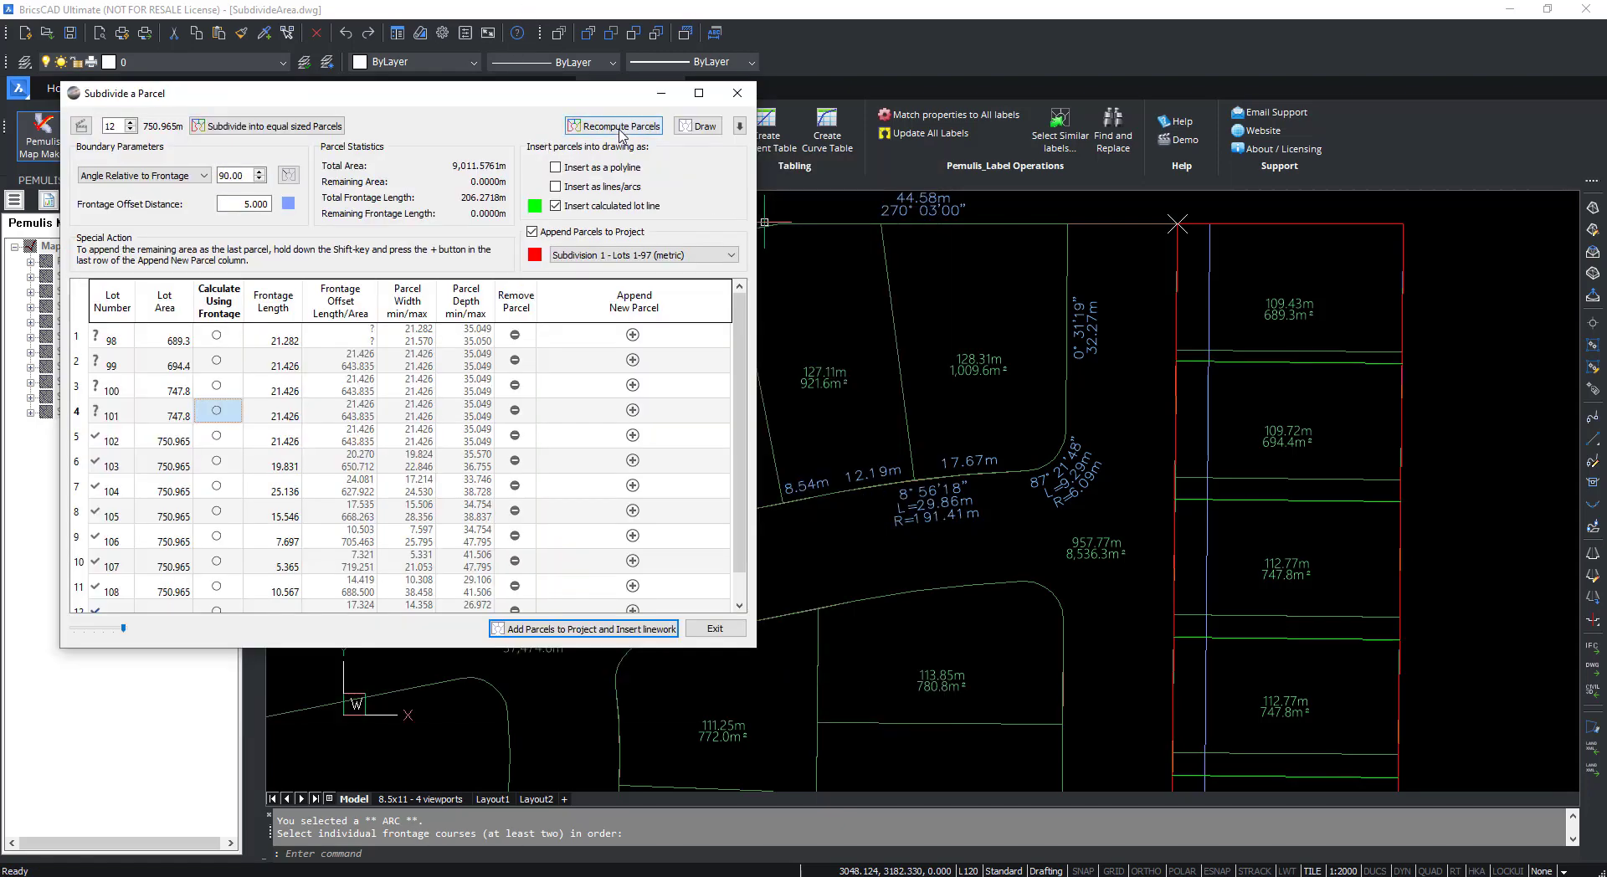
pyautogui.click(621, 130)
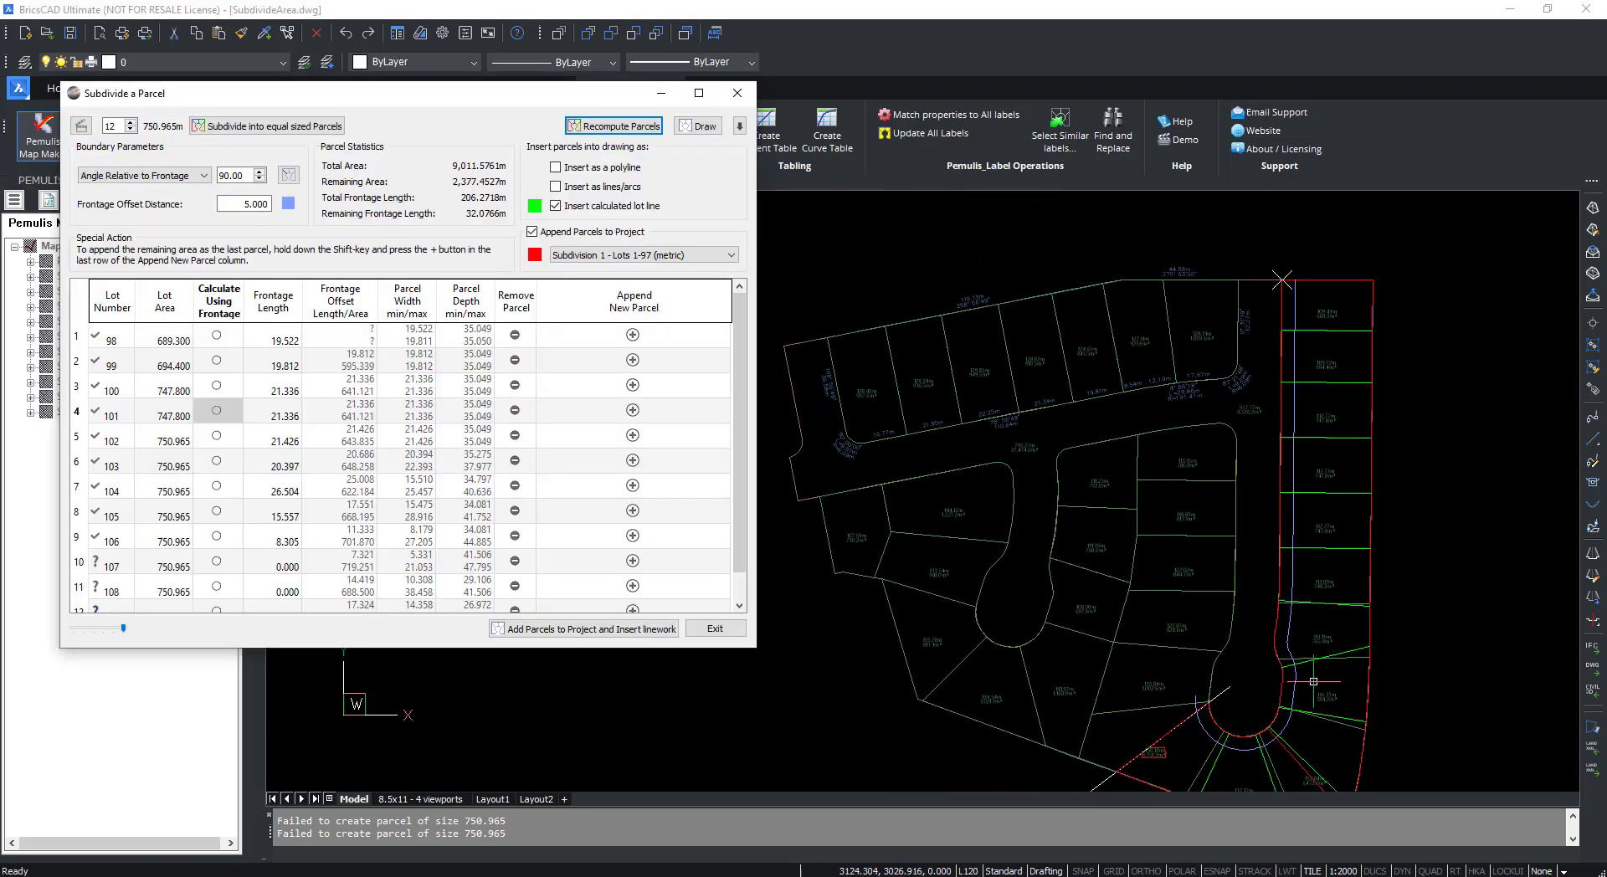
pyautogui.scroll(2, 1313, 681)
pyautogui.moveTo(1495, 413); pyautogui.dragTo(1453, 499, button='middle')
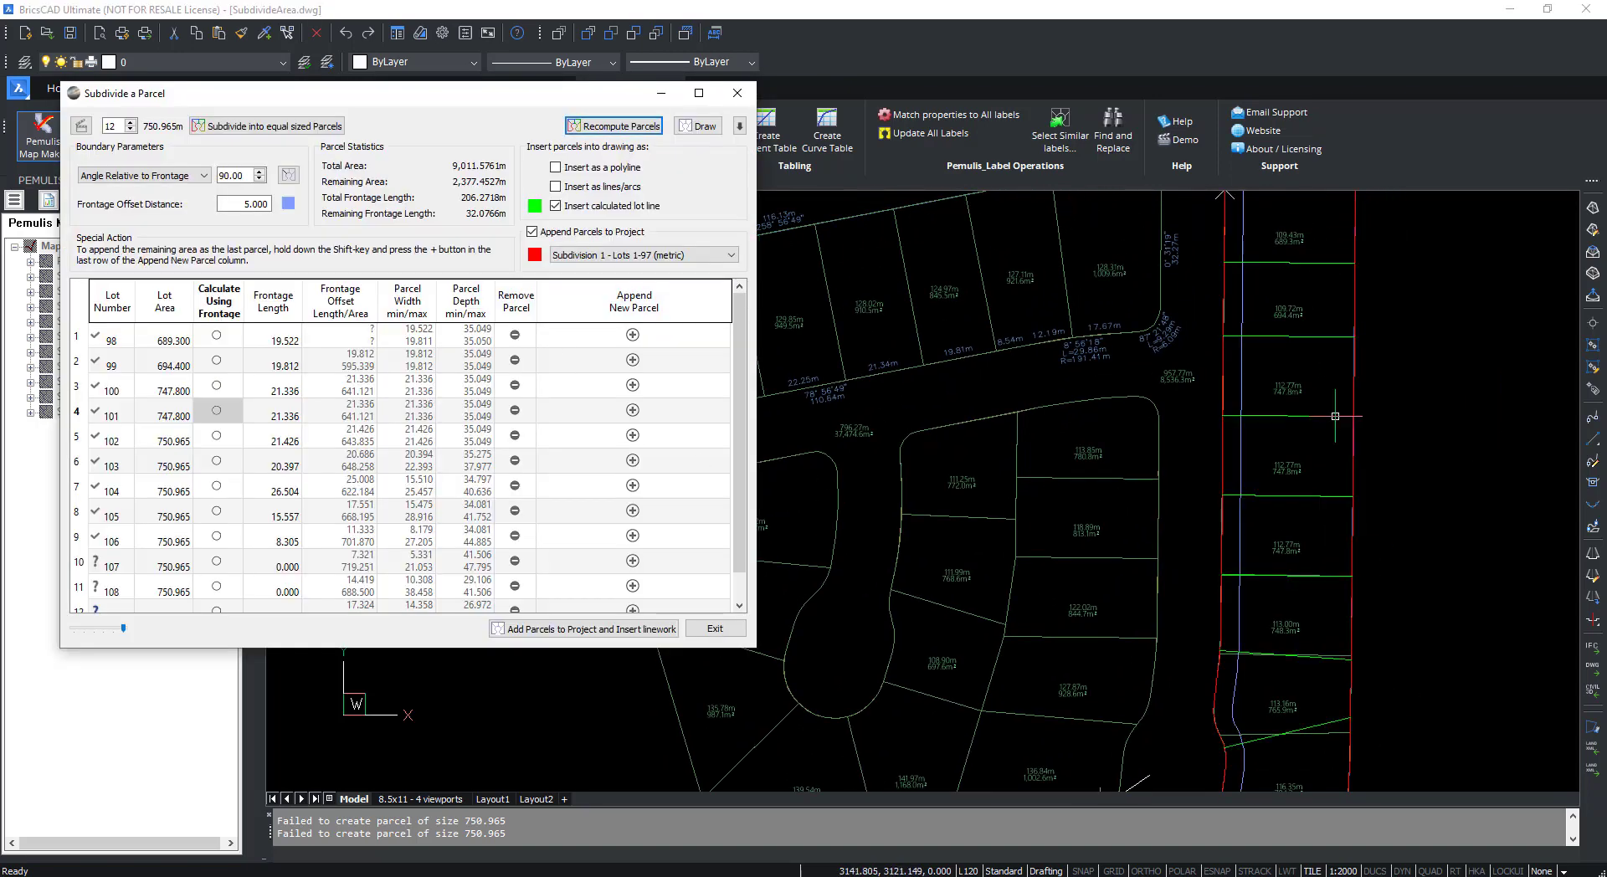
pyautogui.scroll(-2, 1368, 398)
pyautogui.moveTo(1374, 391)
pyautogui.mouseDown(button='middle')
pyautogui.moveTo(1364, 323)
pyautogui.moveTo(1203, 422)
pyautogui.mouseUp(button='middle')
pyautogui.middleClick(1203, 422)
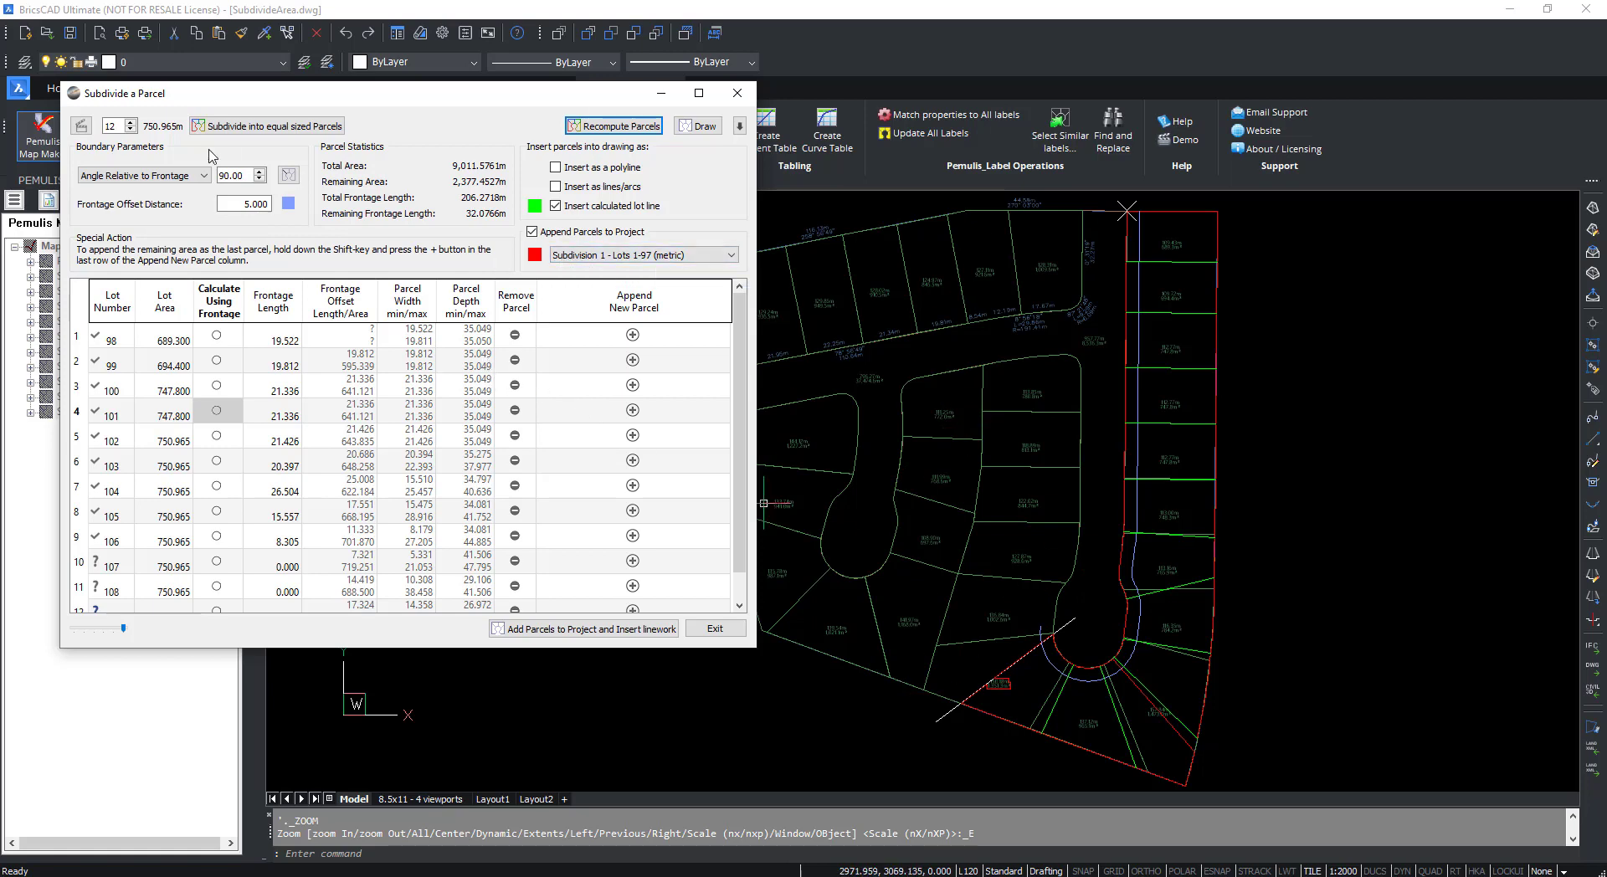
# Exit the parcel subdivision without processing the pending parcels.
pyautogui.moveTo(208, 106); pyautogui.dragTo(270, 111)
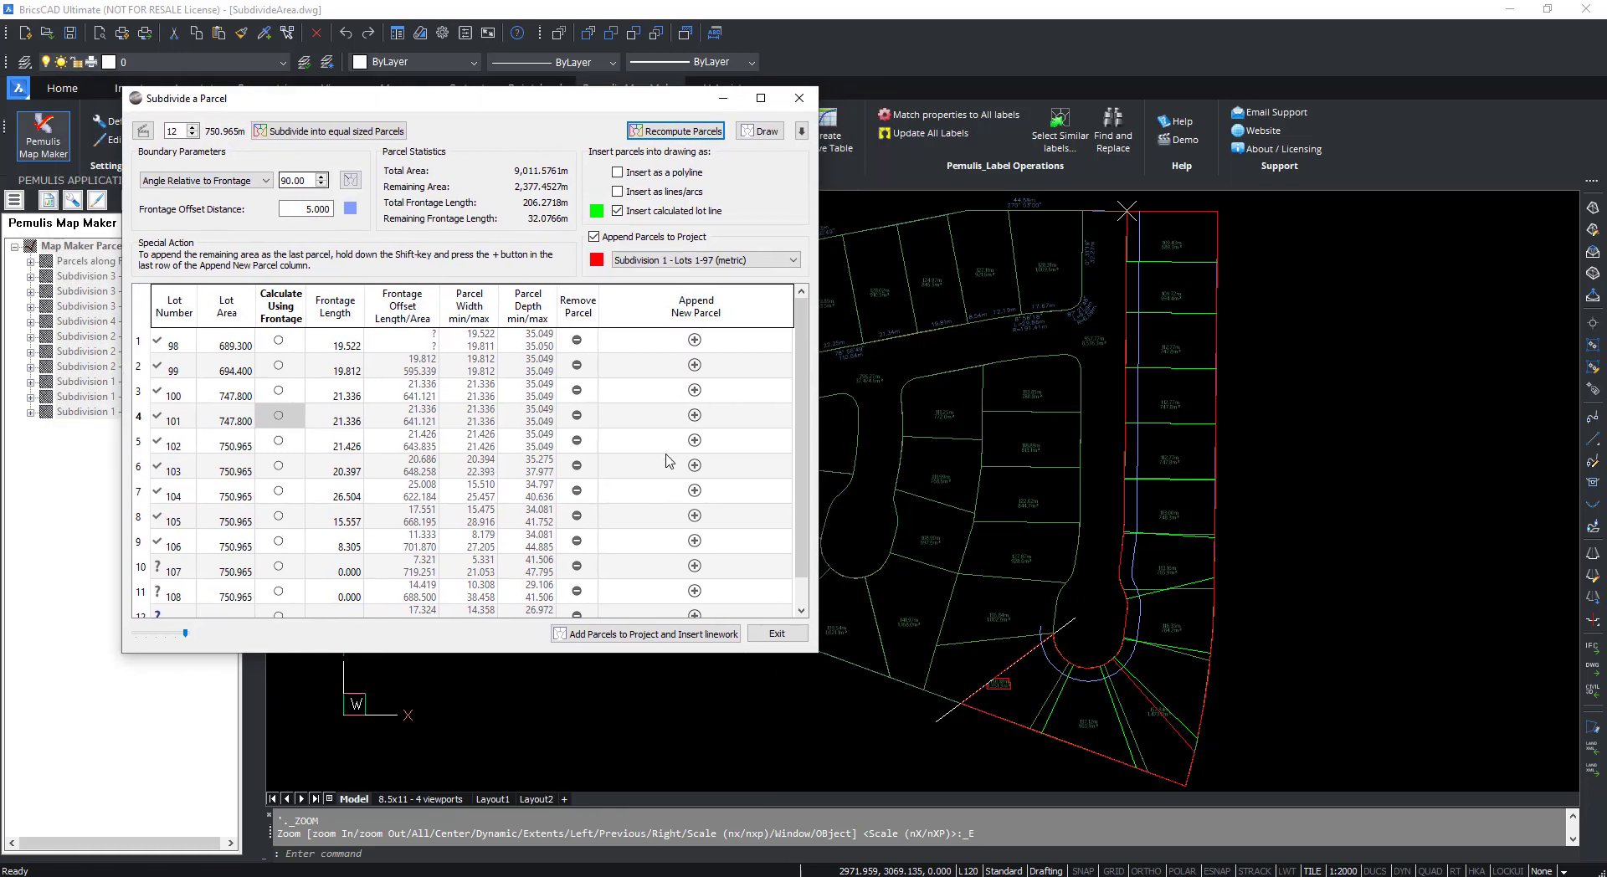
pyautogui.click(785, 639)
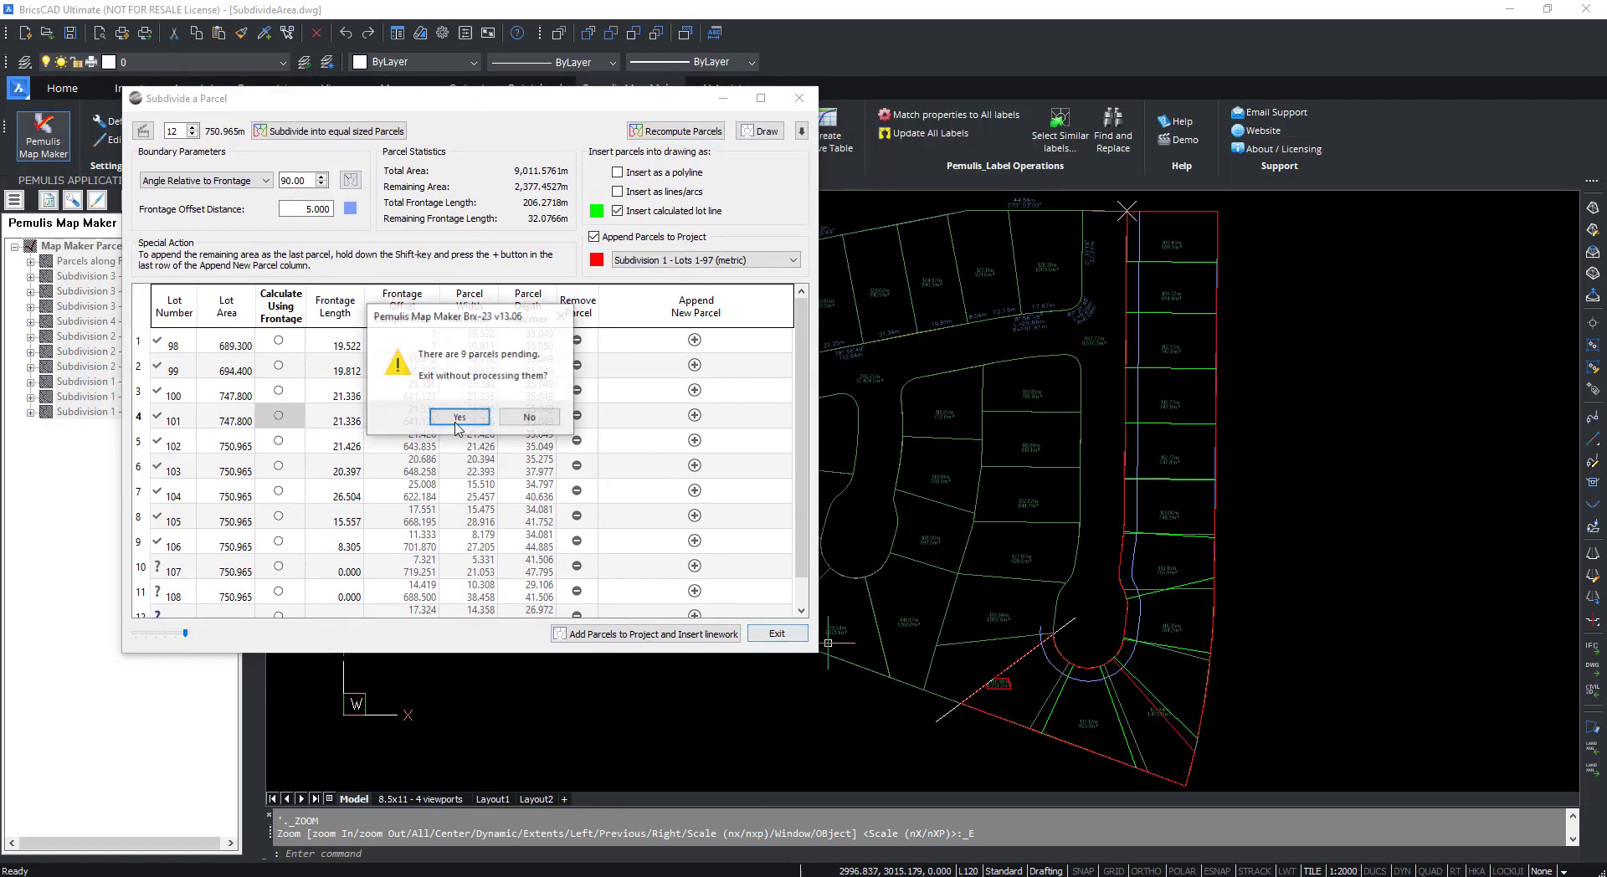
pyautogui.click(467, 415)
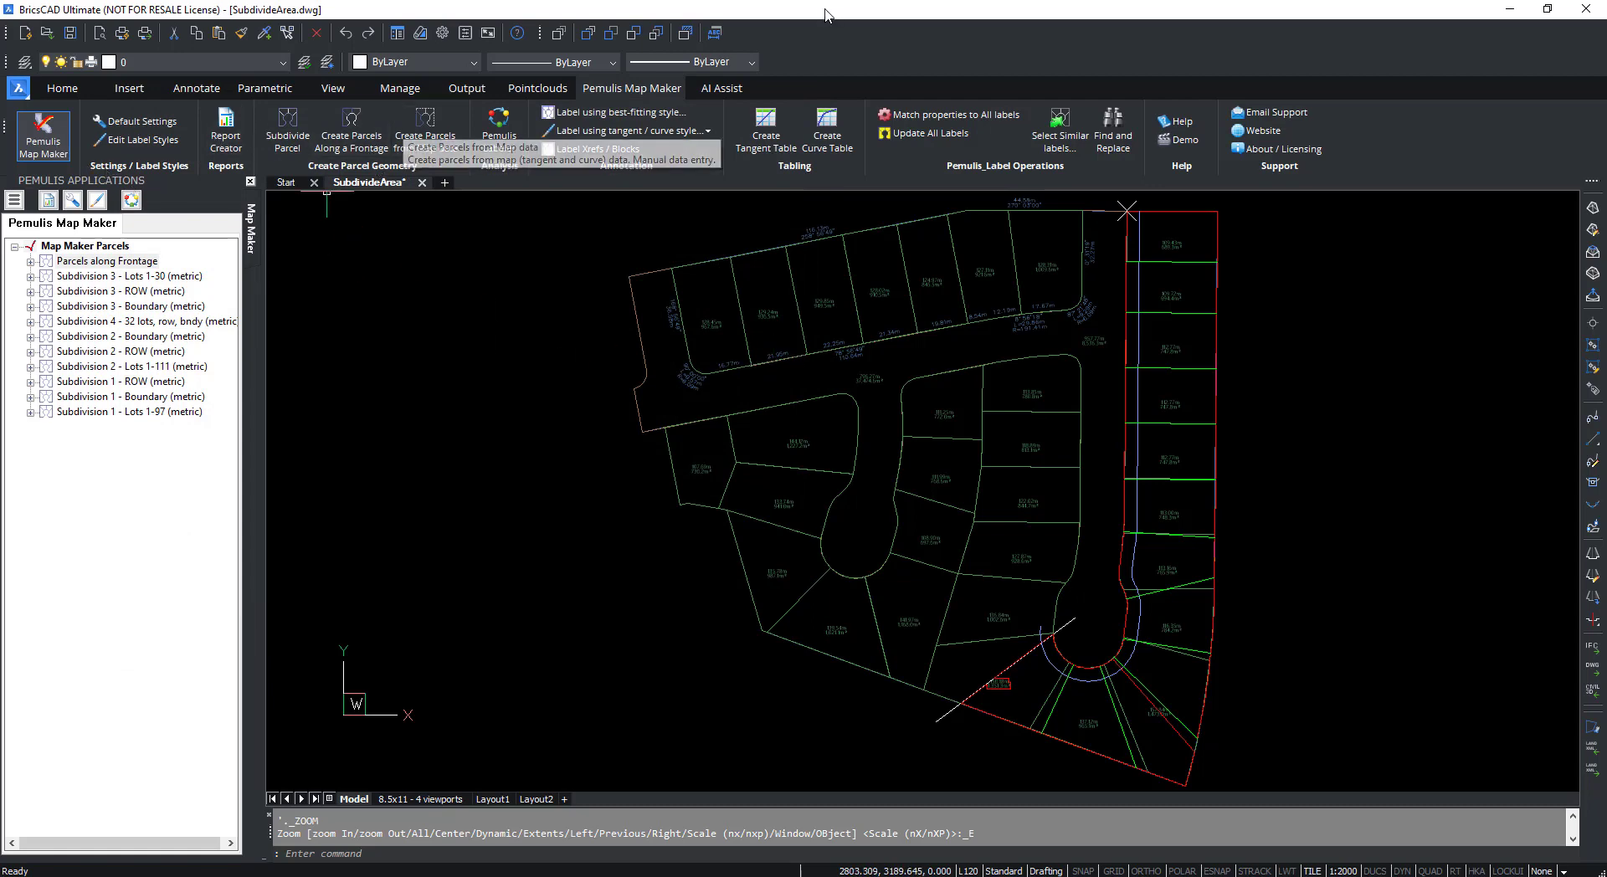
# Start Subdivide Parcel for the Parcels along Frontage project.
pyautogui.rightClick(138, 267)
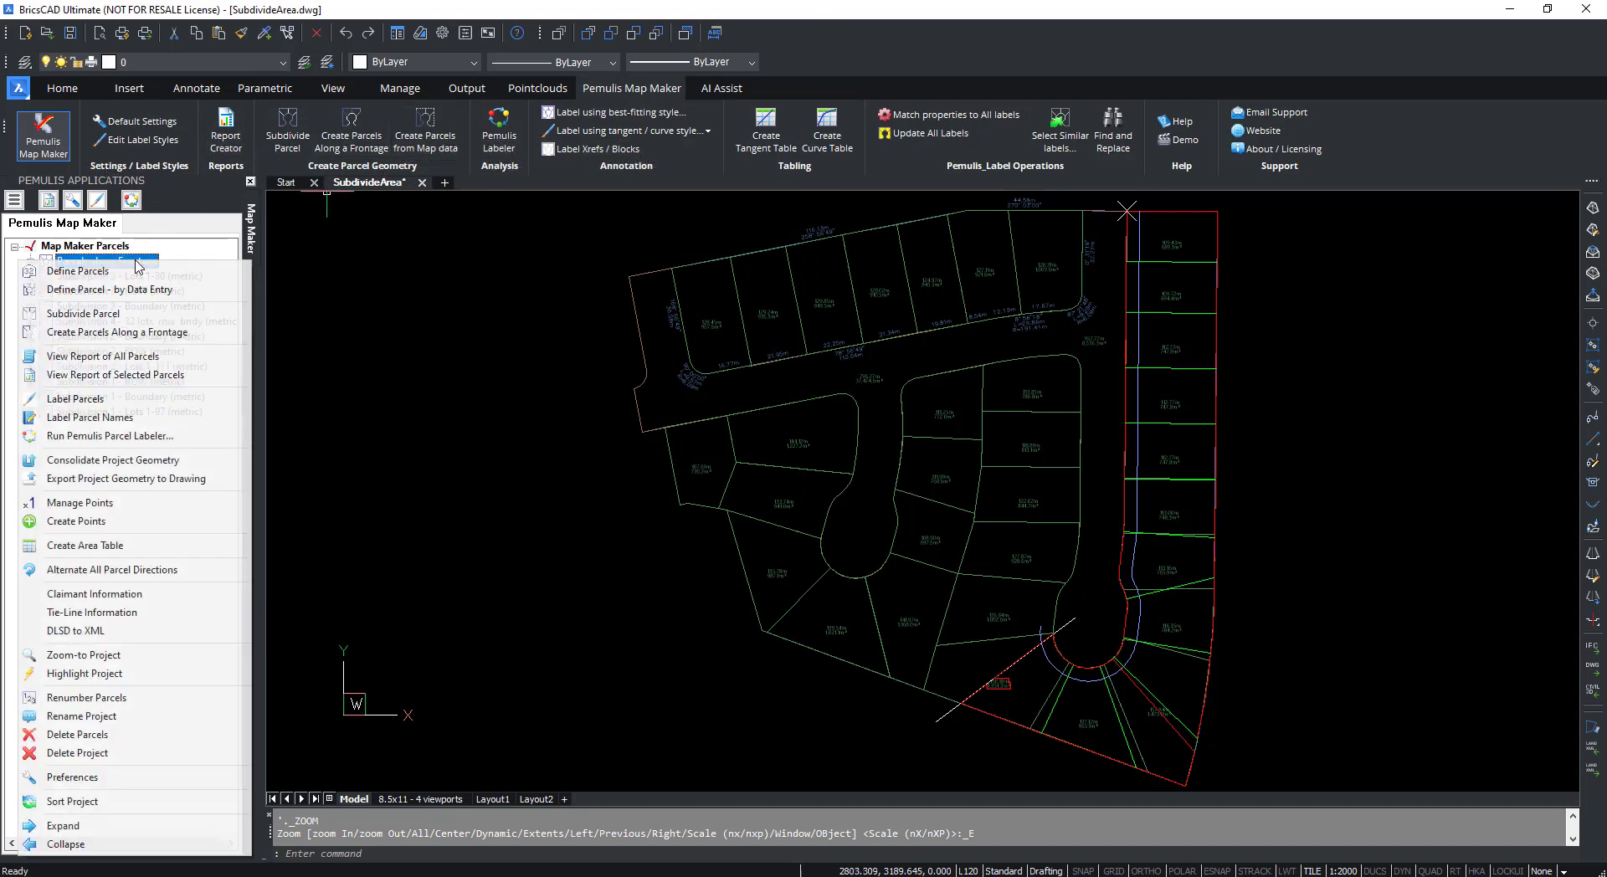
pyautogui.click(126, 314)
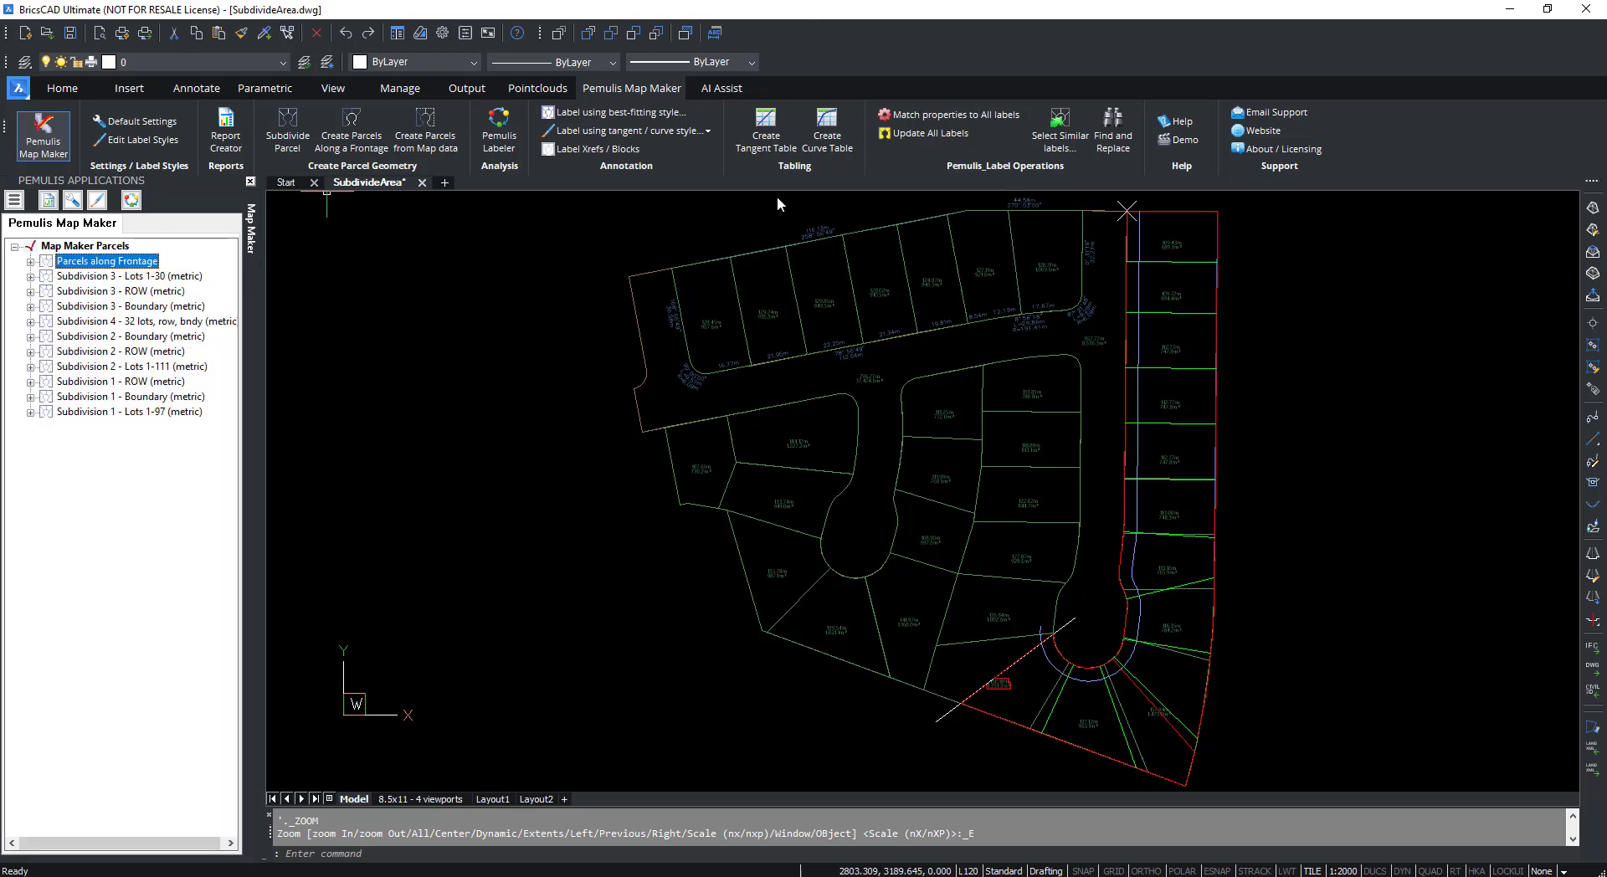